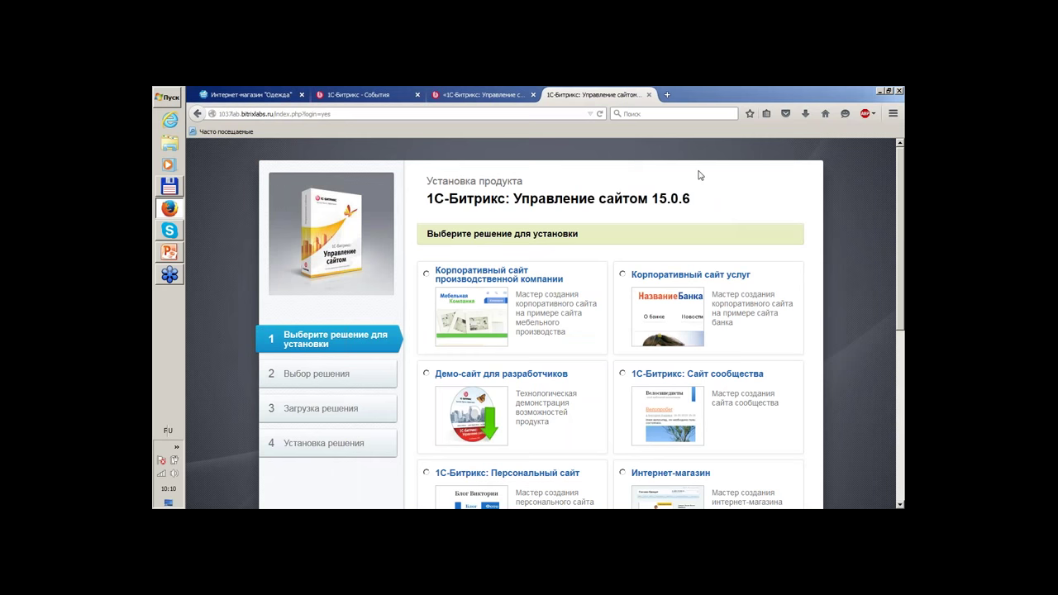
Pick the Интернет-магазин solution and advance to the template-choice step.
scroll(601, 172, down, 2)
scroll(601, 172, up, 2)
scroll(678, 199, down, 2)
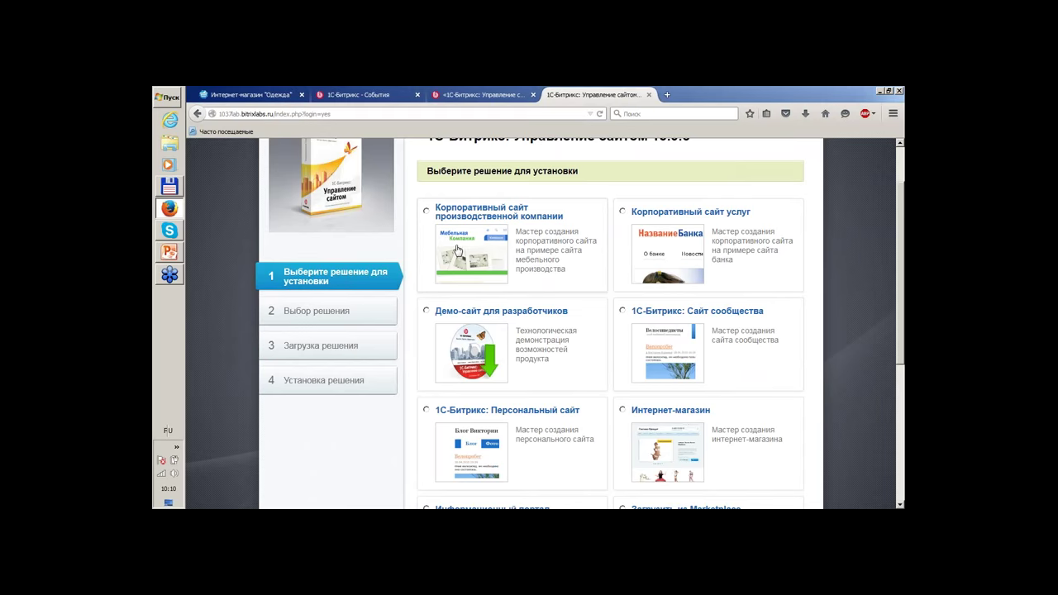
scroll(511, 219, down, 4)
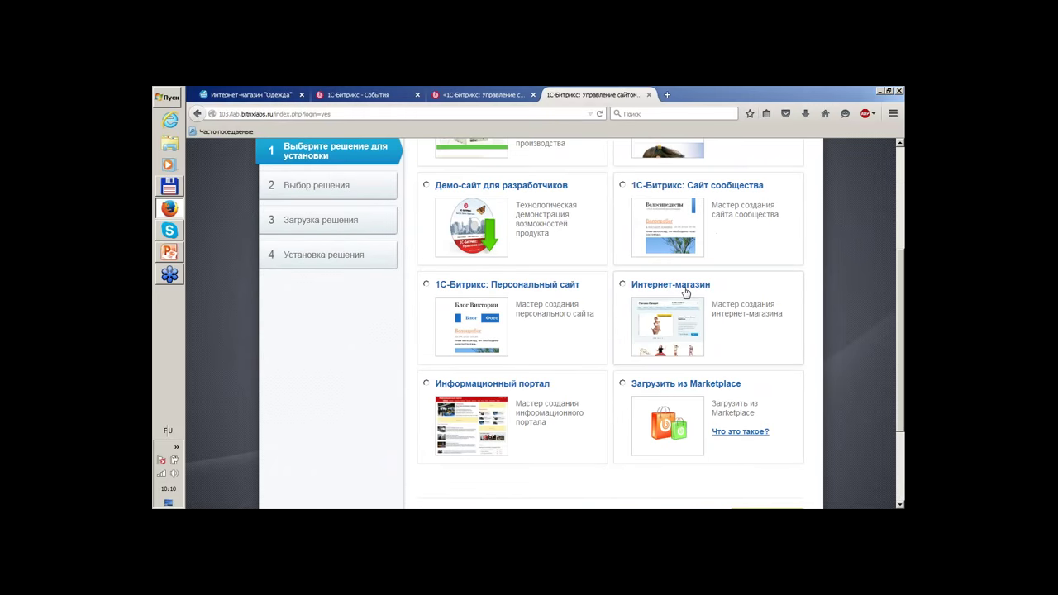
scroll(838, 331, up, 2)
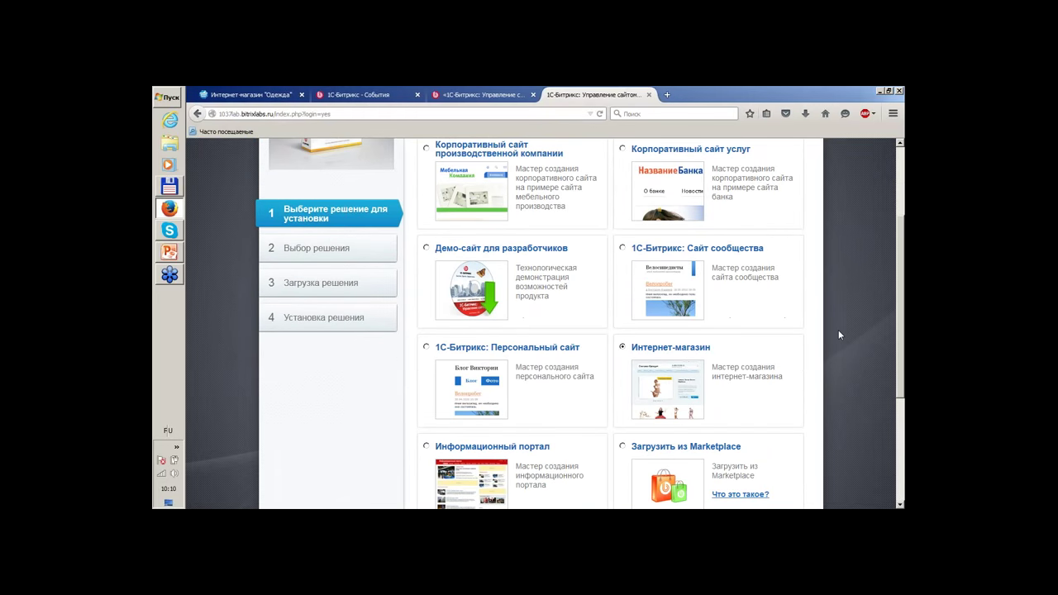
scroll(839, 334, up, 4)
scroll(839, 334, down, 6)
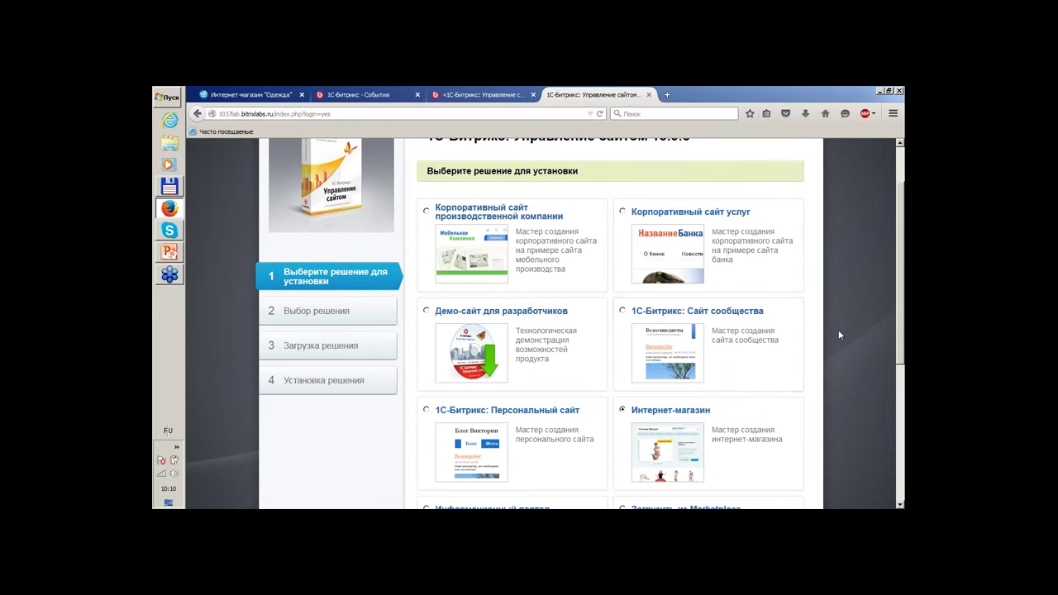
scroll(838, 334, up, 4)
scroll(761, 370, down, 2)
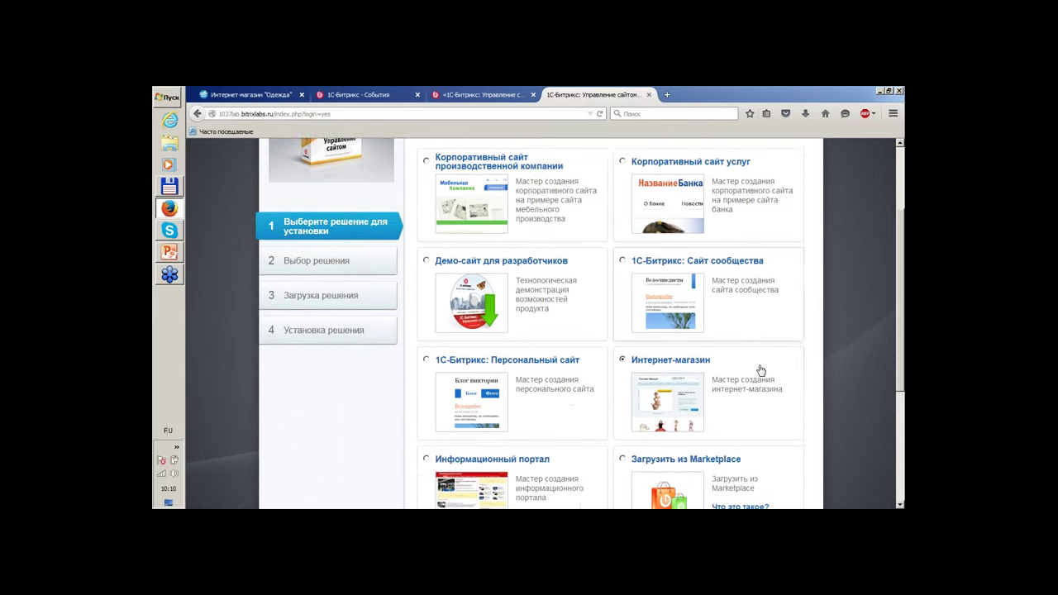
scroll(760, 370, up, 2)
scroll(761, 370, up, 2)
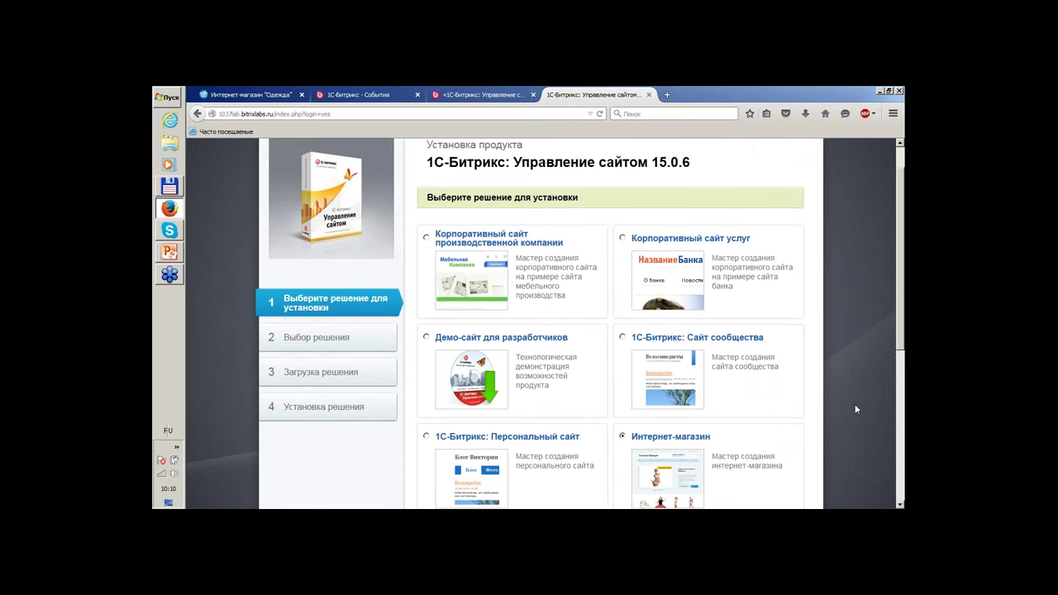
scroll(857, 409, down, 2)
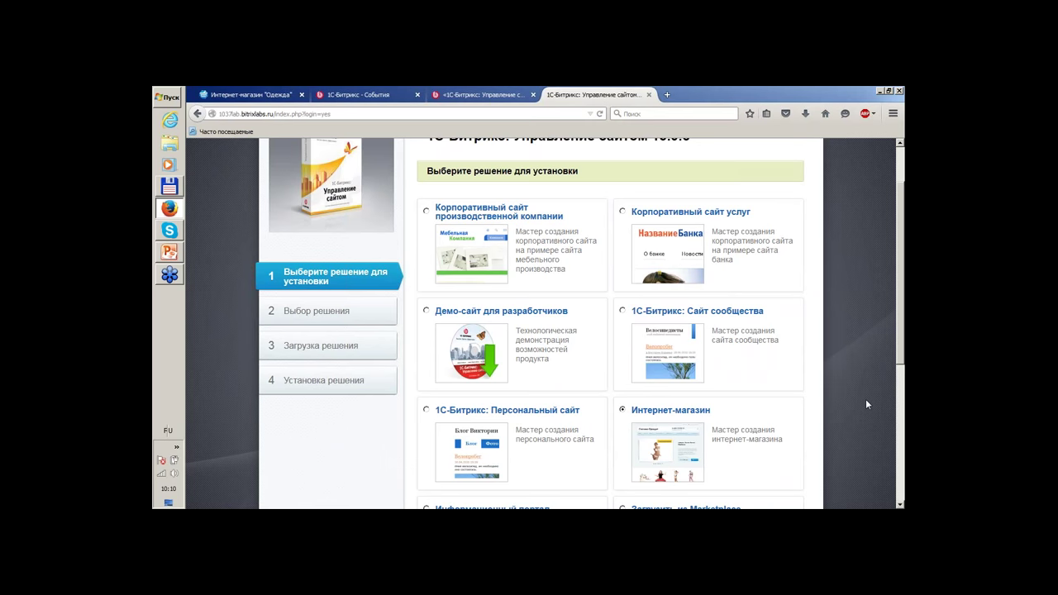
scroll(866, 399, down, 4)
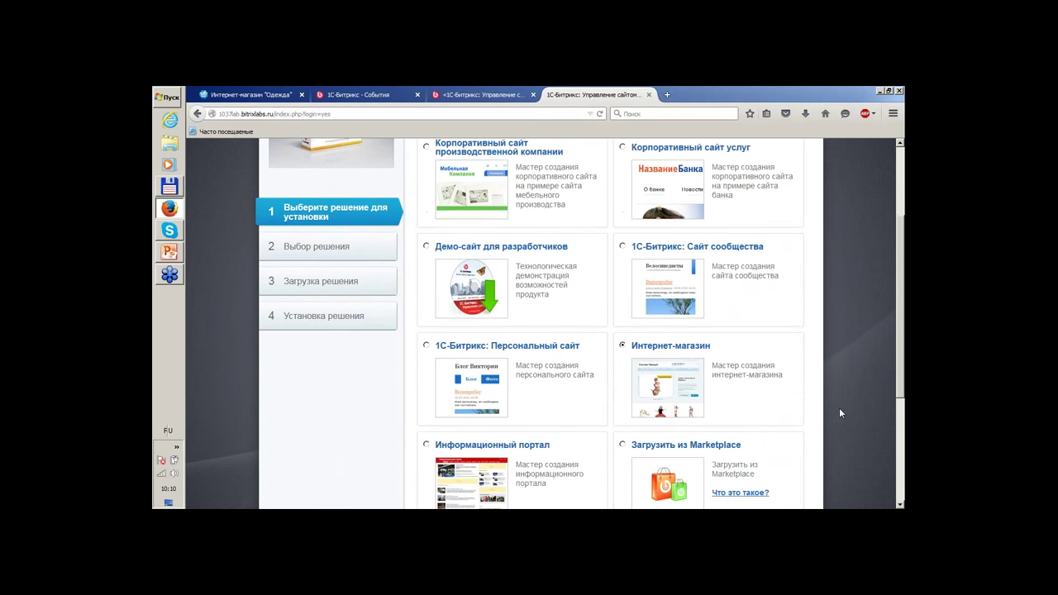
scroll(799, 406, up, 6)
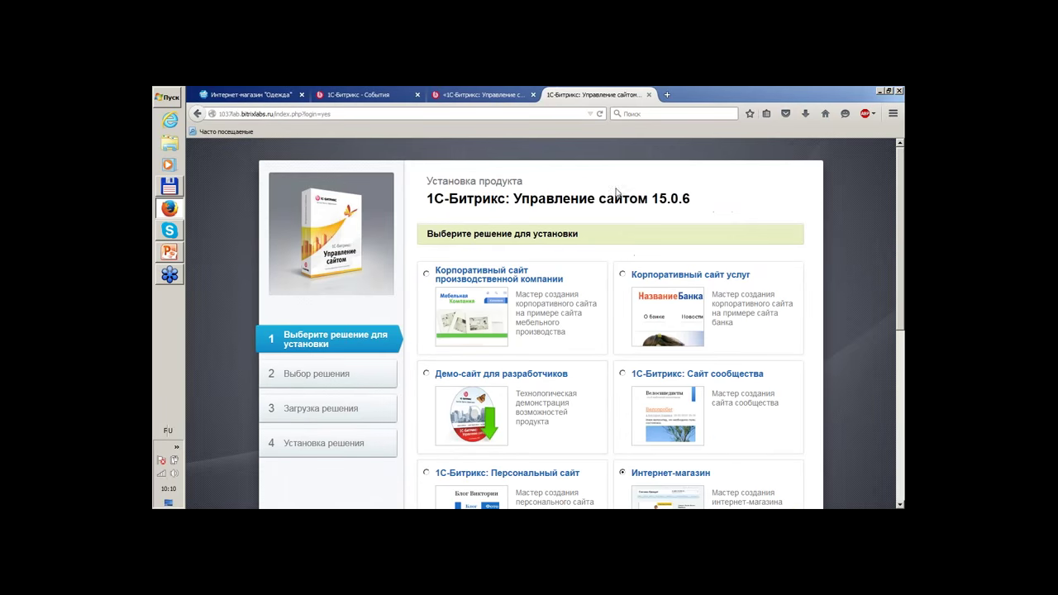
scroll(234, 362, down, 6)
scroll(234, 362, up, 5)
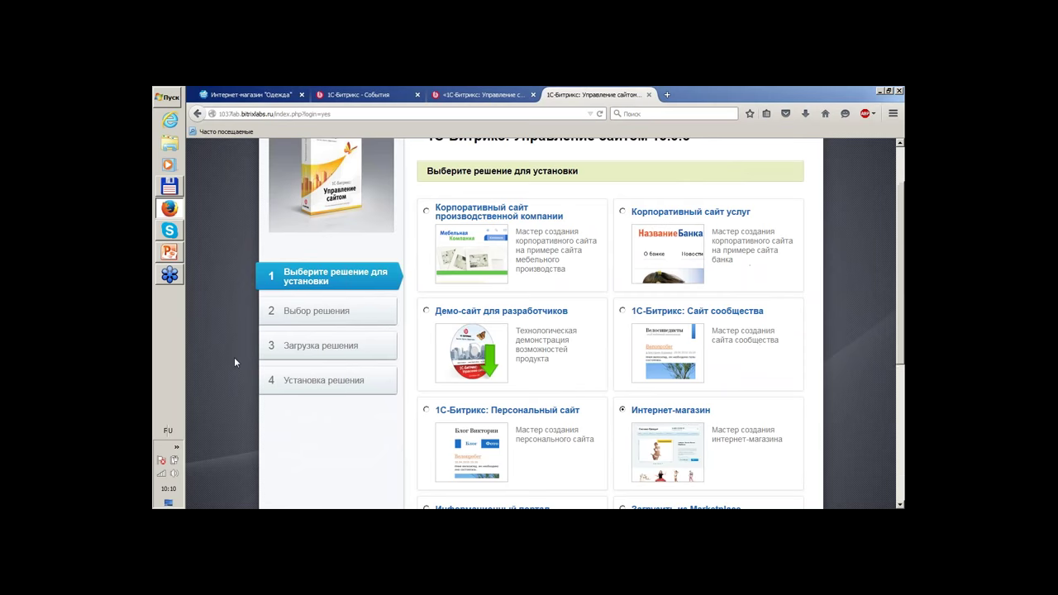
scroll(875, 333, down, 2)
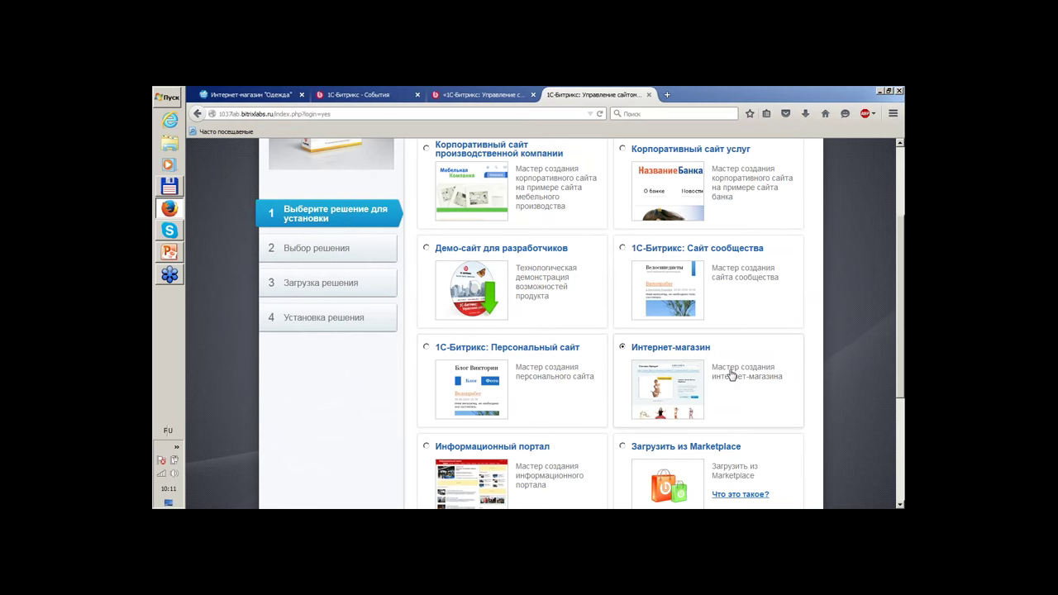
scroll(835, 353, down, 5)
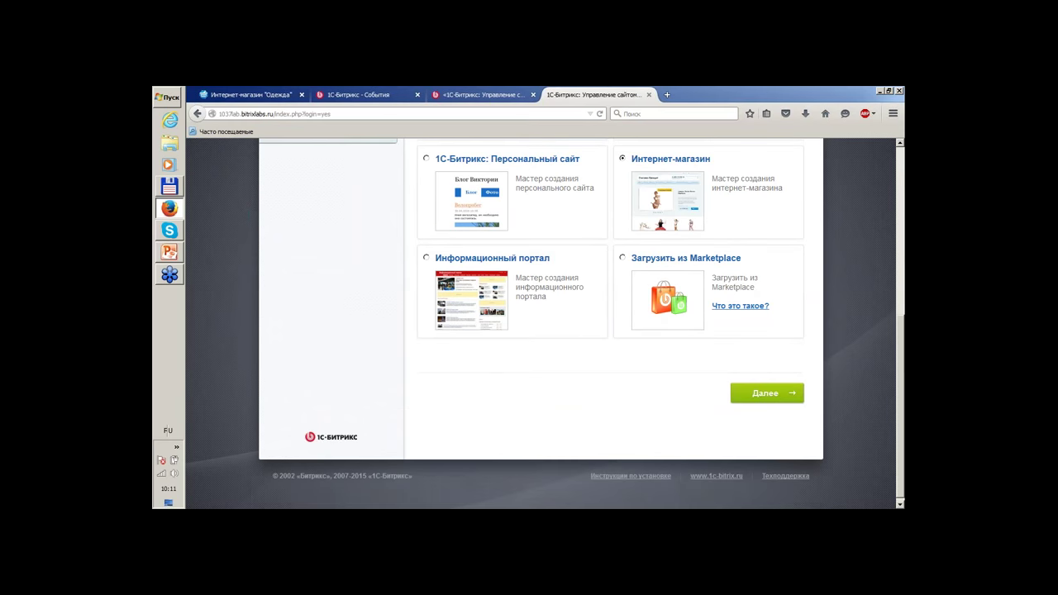
click(777, 396)
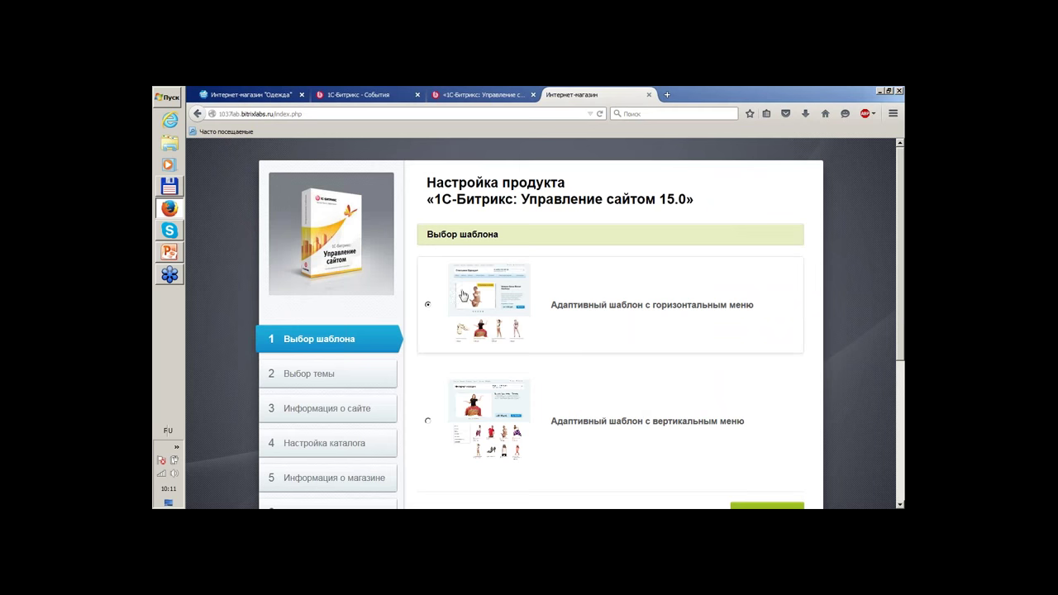
Keep the adaptive horizontal-menu template for the store.
scroll(832, 331, down, 2)
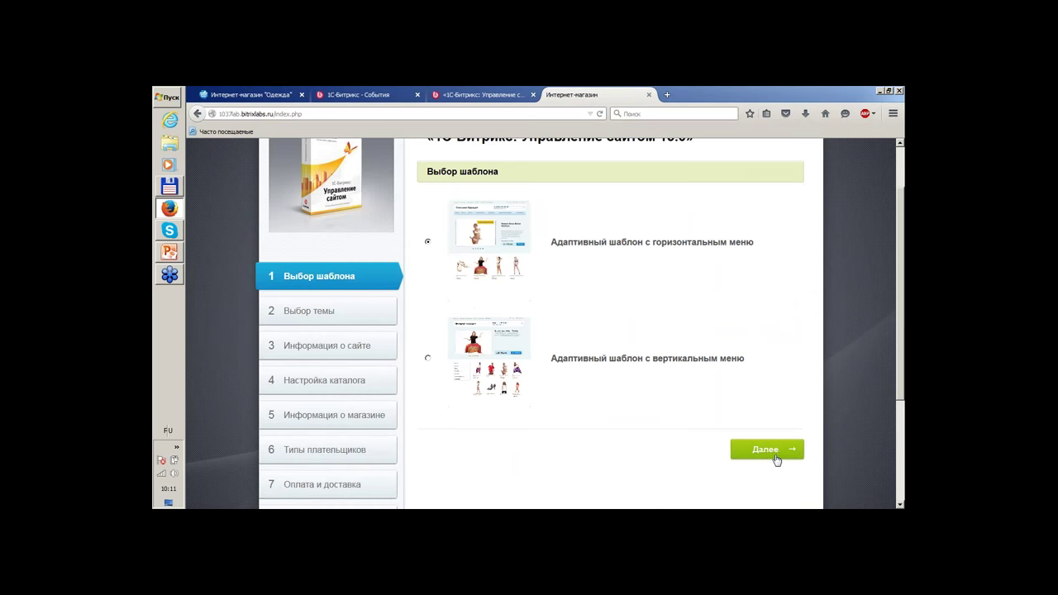
click(780, 455)
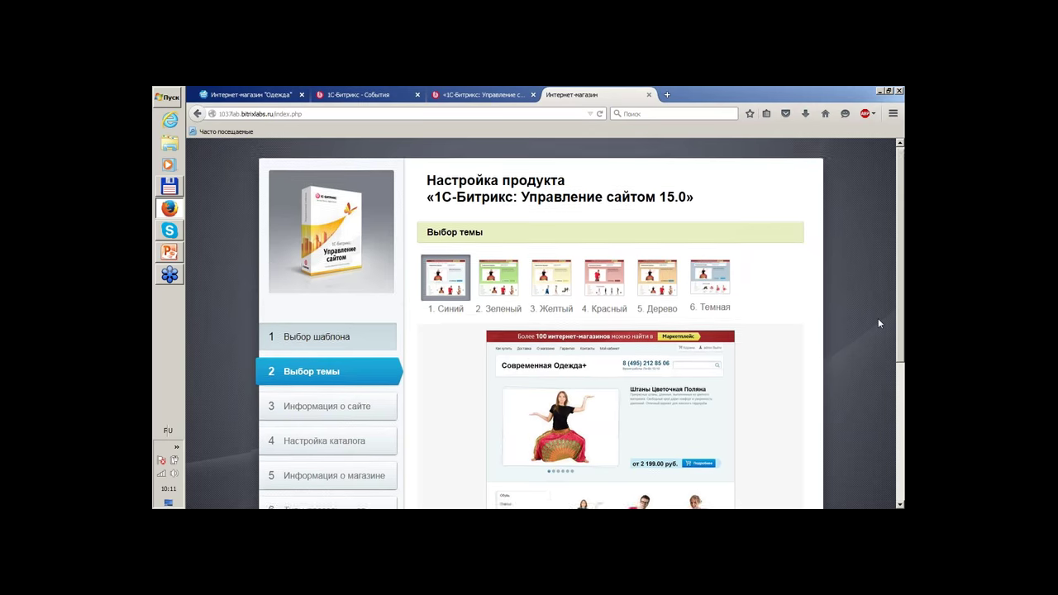
scroll(878, 323, down, 2)
Preview the green, yellow and red themes, then settle on 1. Синий.
click(511, 223)
click(547, 222)
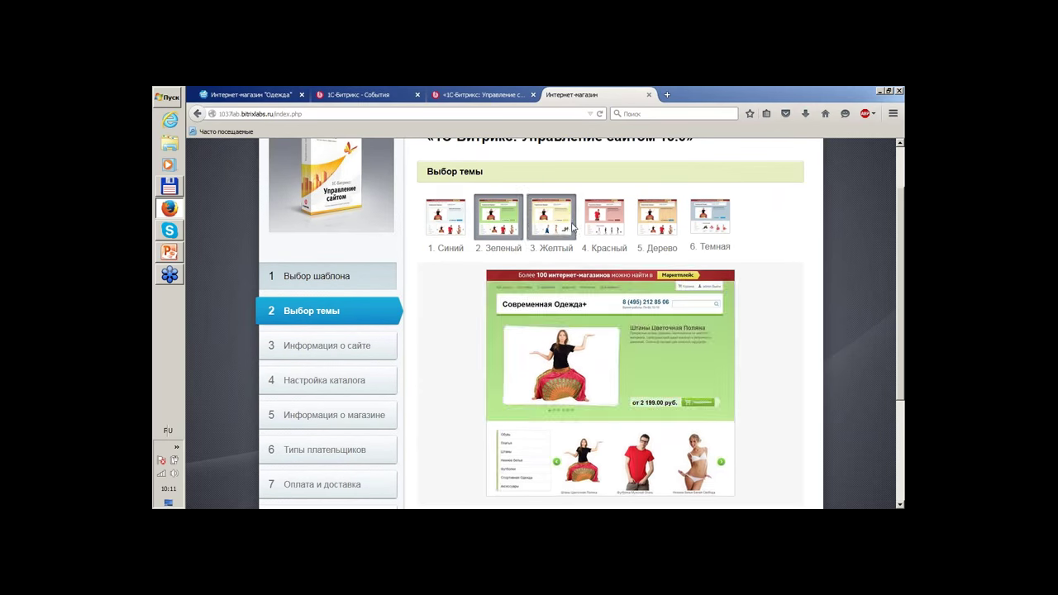
click(605, 219)
click(452, 221)
scroll(744, 289, down, 4)
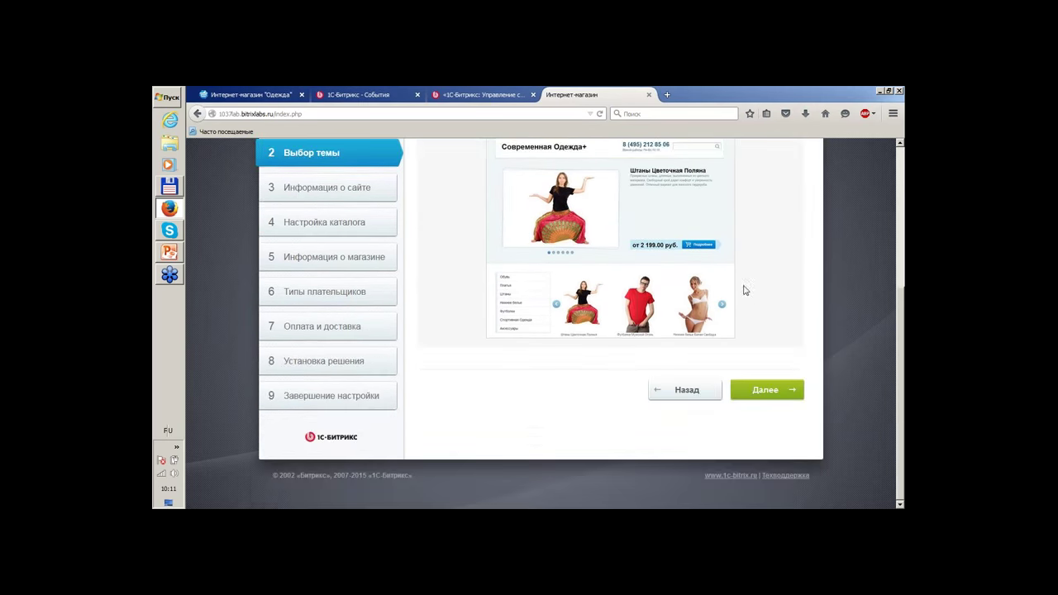
scroll(782, 302, up, 2)
click(781, 453)
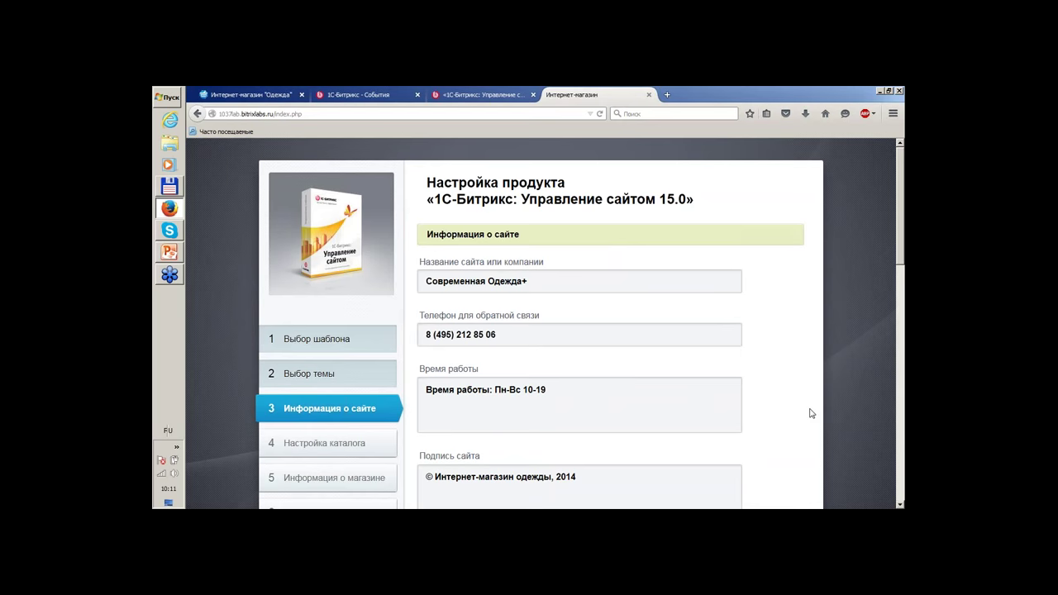
Leave the Современная Одежда+ site information unchanged and go on to catalog settings.
scroll(810, 413, down, 2)
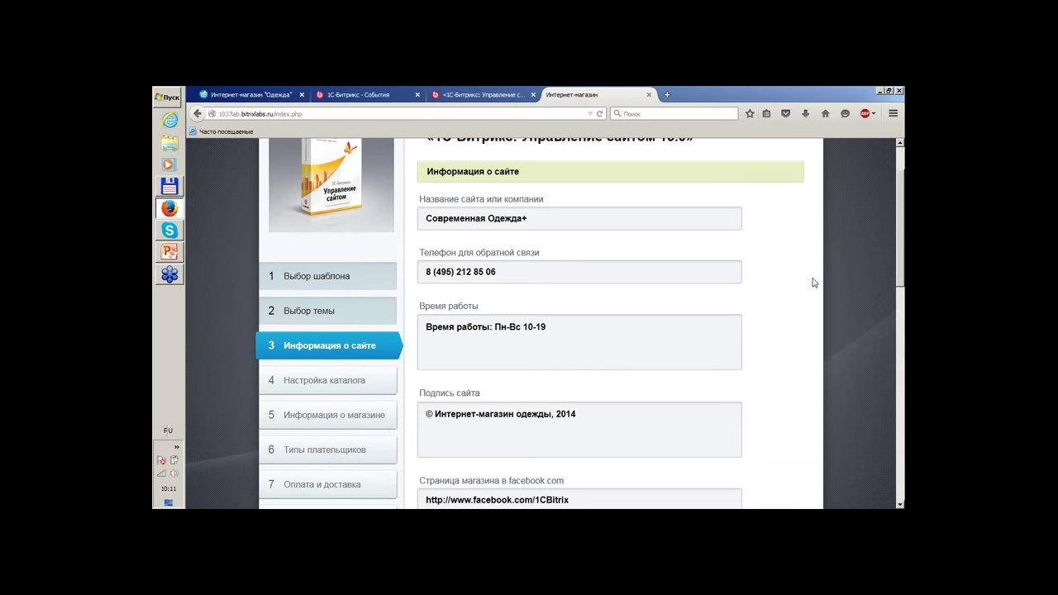
scroll(854, 291, up, 2)
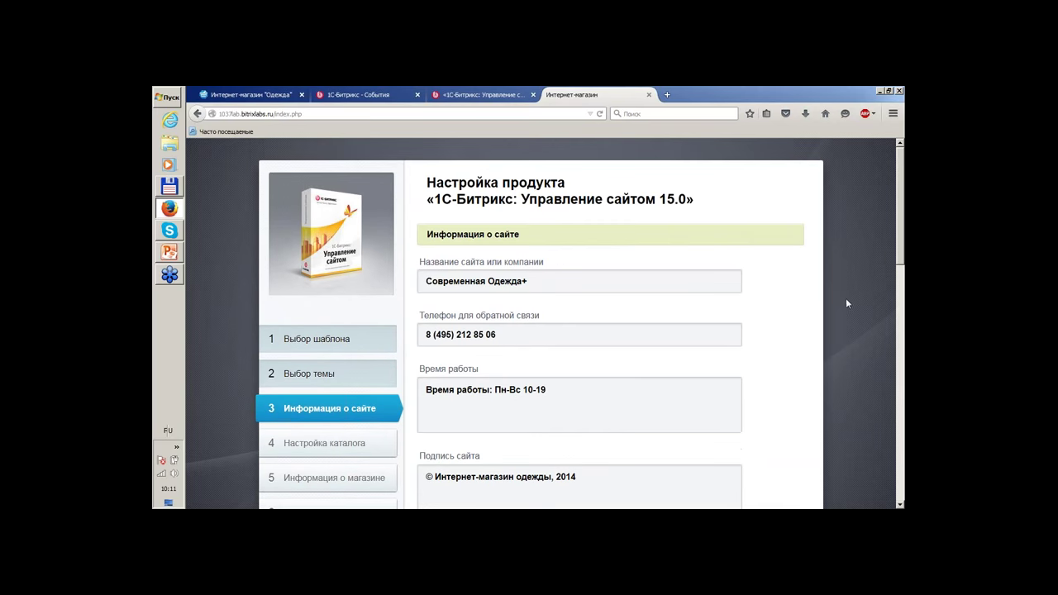
scroll(701, 292, down, 4)
scroll(752, 328, down, 2)
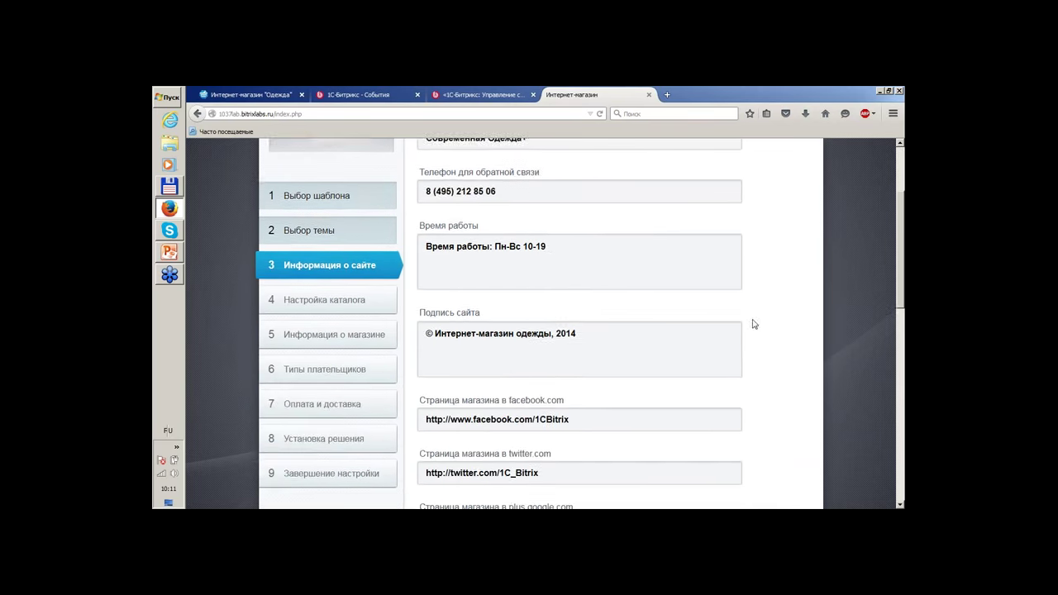
scroll(675, 373, up, 2)
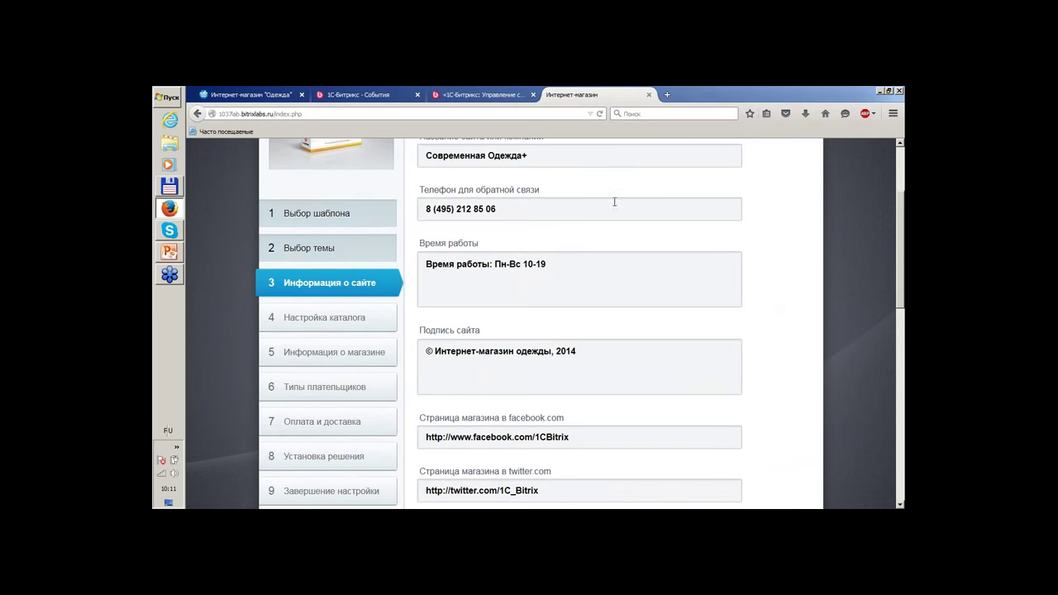
scroll(619, 276, down, 4)
scroll(733, 306, down, 7)
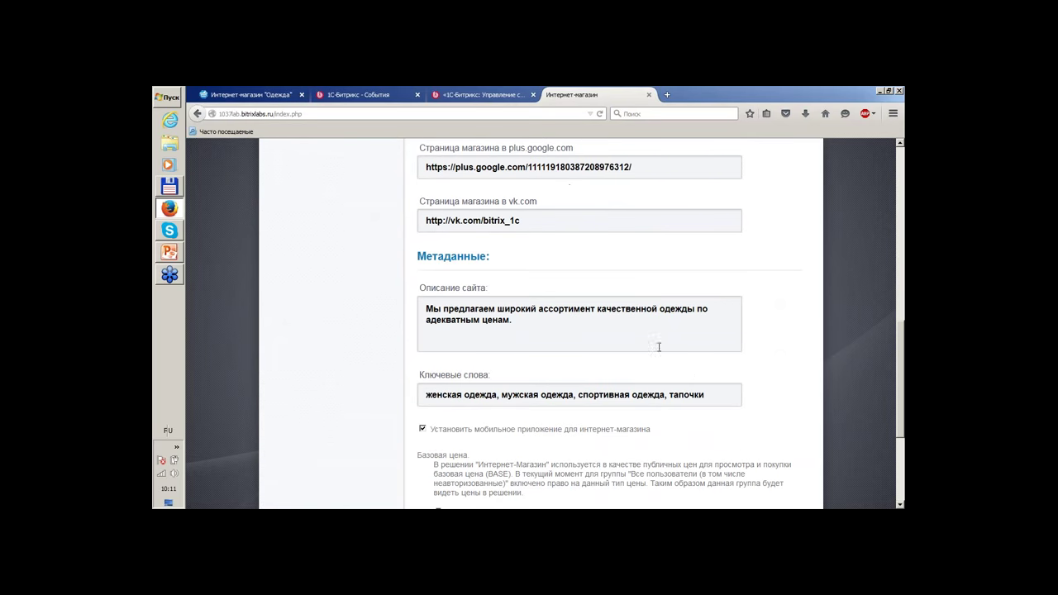
scroll(637, 239, down, 2)
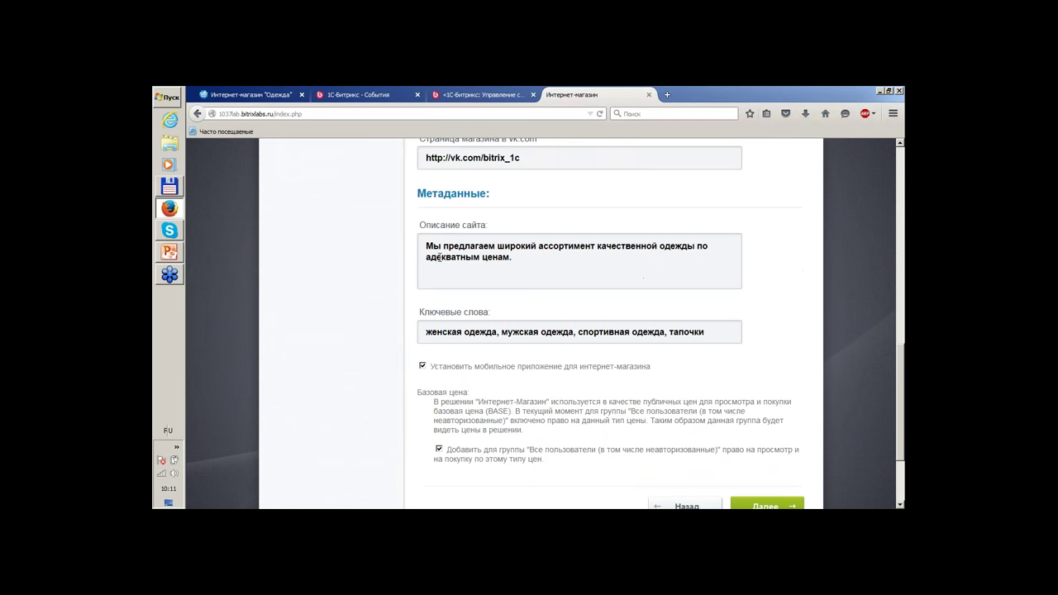
scroll(822, 306, down, 2)
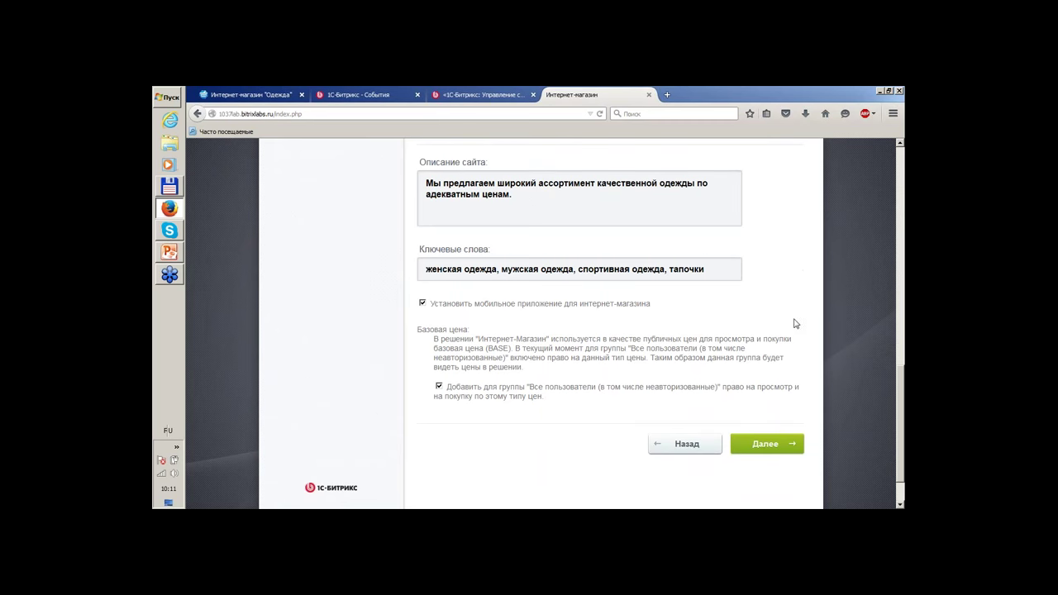
click(763, 445)
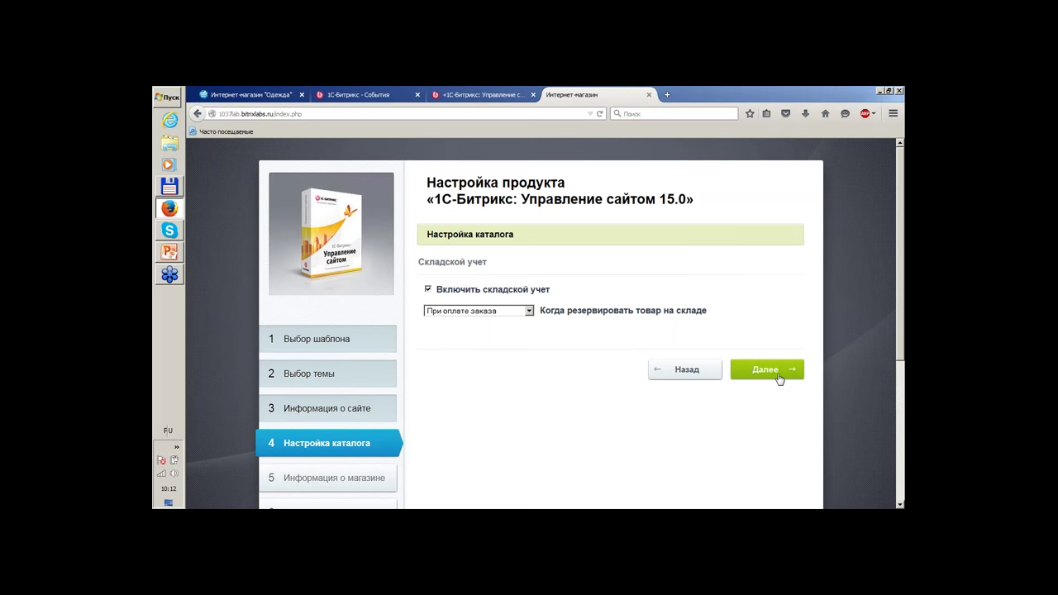
Accept the default catalog settings and the shop's company address and bank details.
click(768, 372)
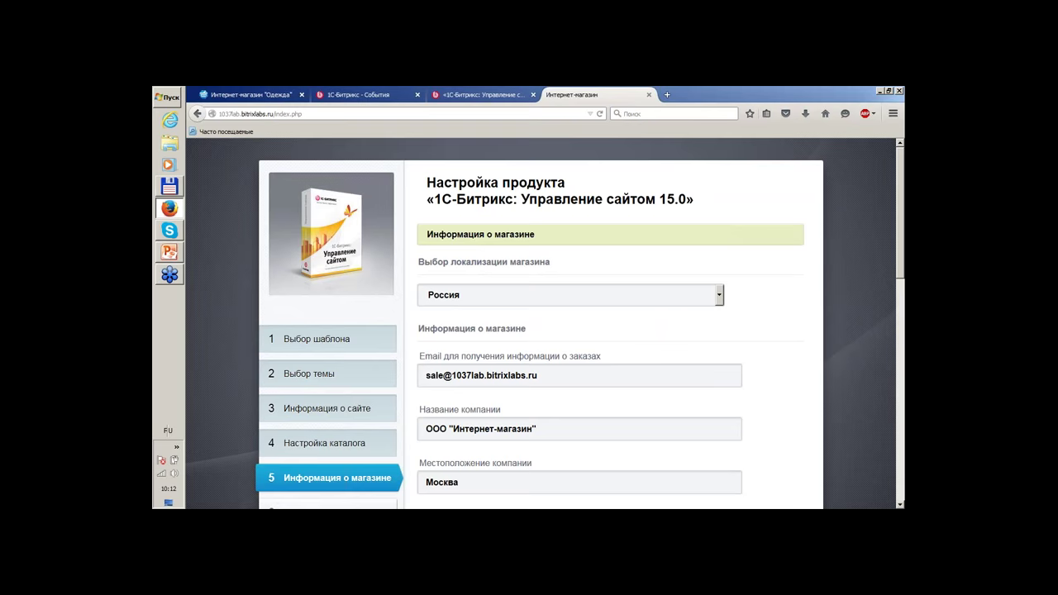
scroll(837, 310, down, 2)
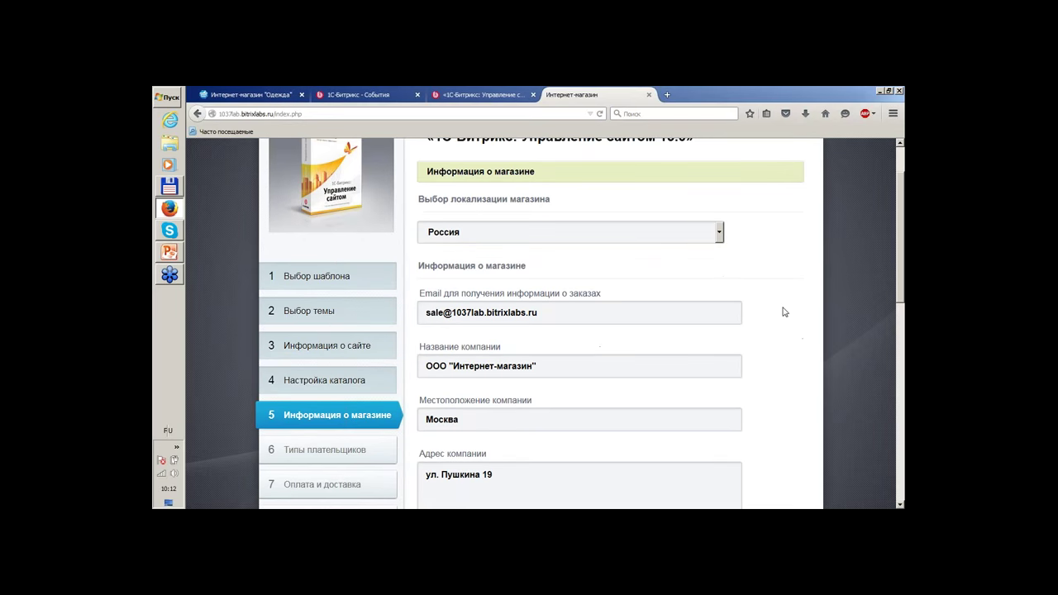
scroll(796, 295, down, 4)
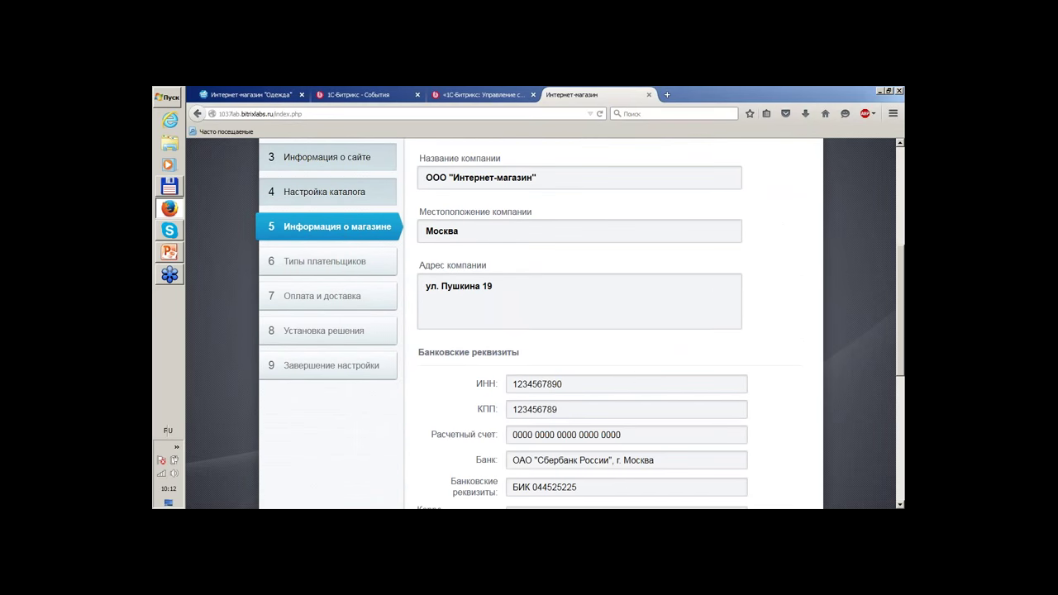
scroll(606, 227, up, 2)
scroll(606, 226, down, 4)
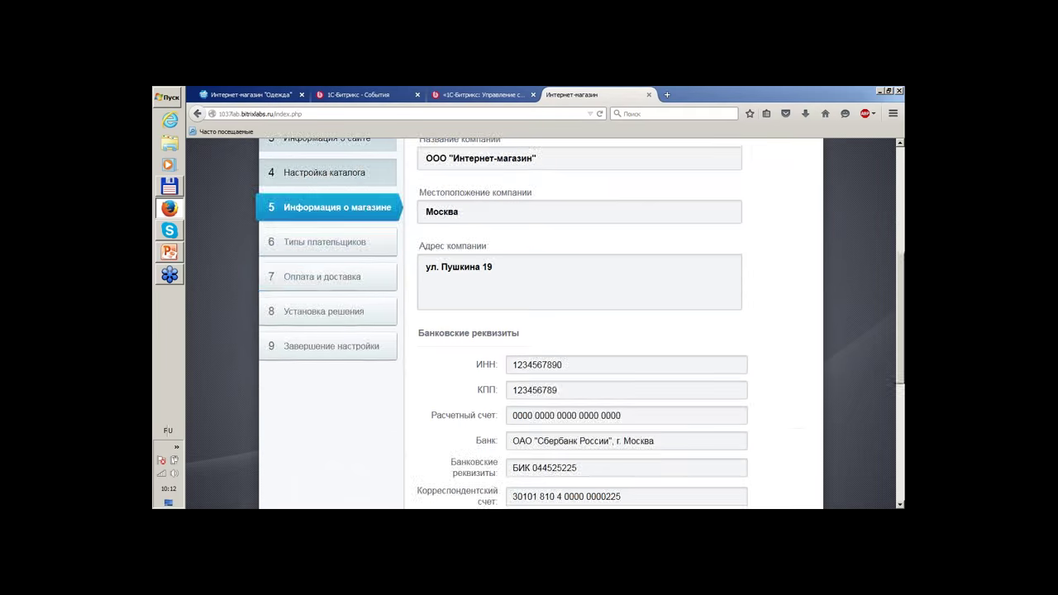
scroll(637, 366, down, 3)
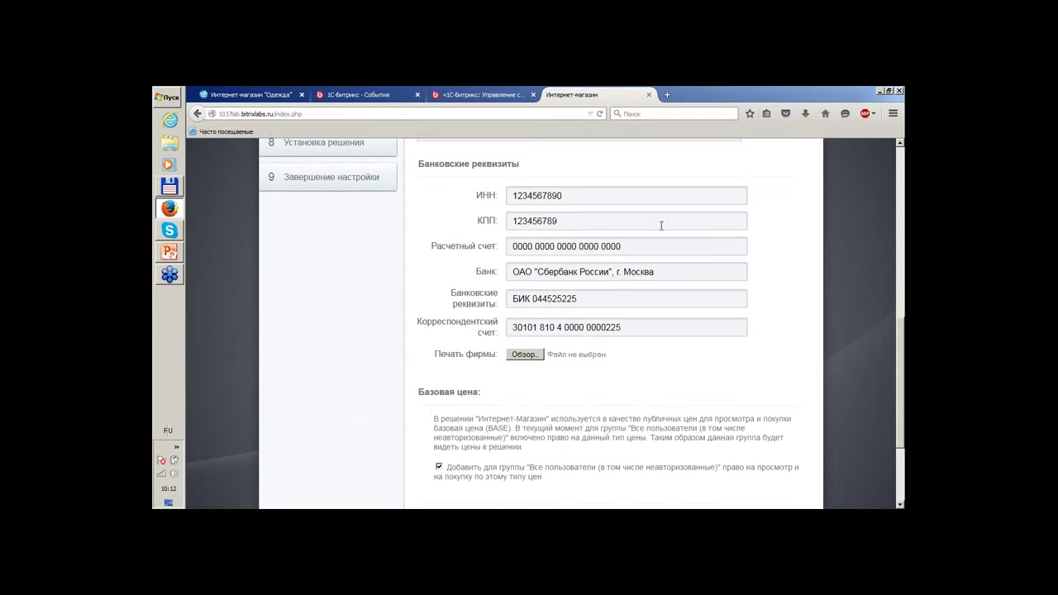
scroll(727, 231, down, 3)
scroll(738, 218, up, 6)
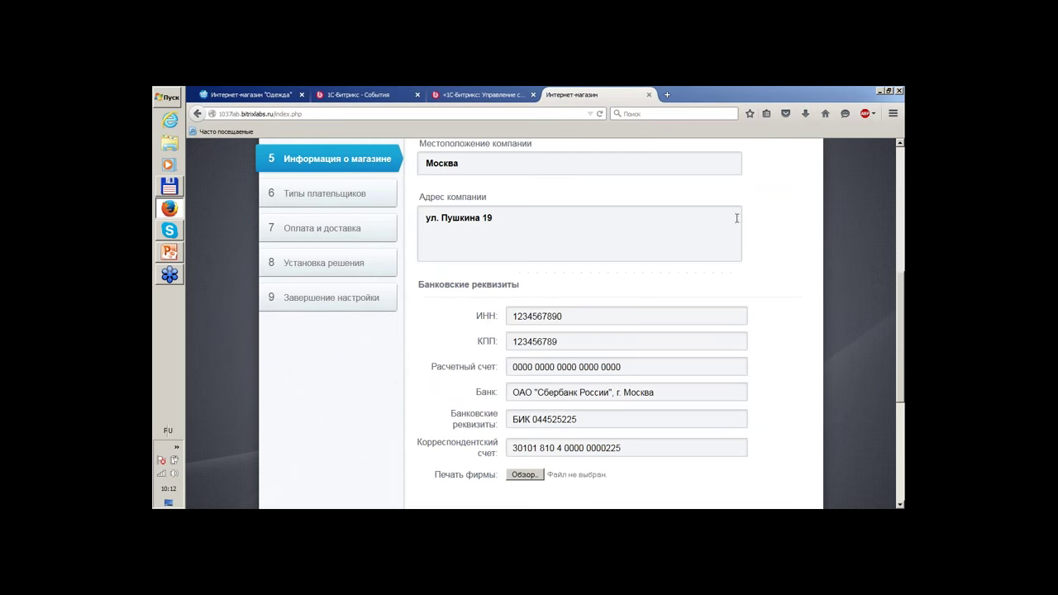
scroll(657, 177, down, 5)
click(761, 394)
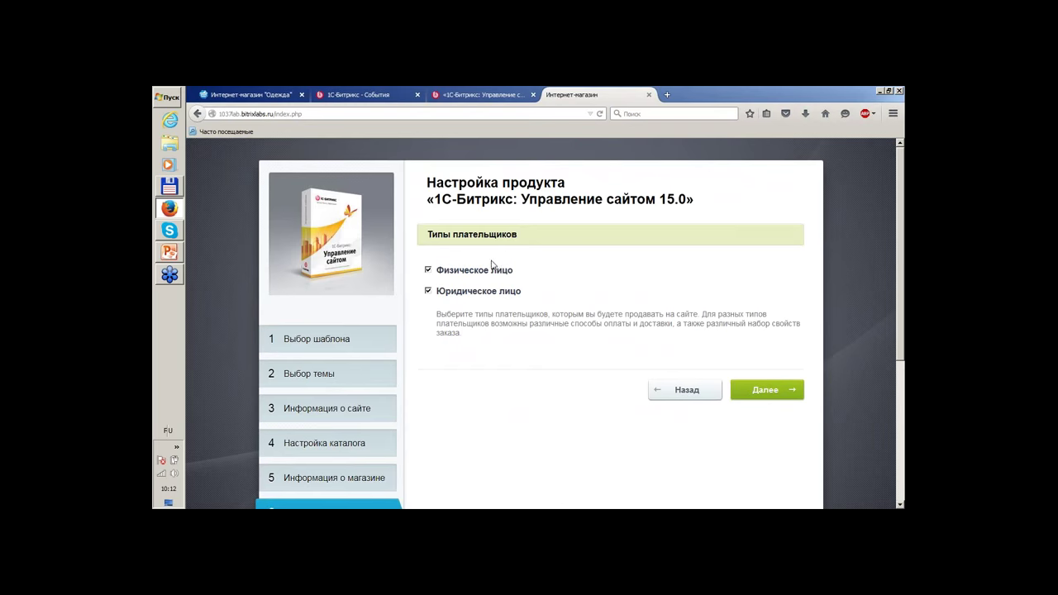
Keep Физическое лицо and Юридическое лицо payers and default delivery options, then launch installation.
click(766, 382)
scroll(751, 245, down, 2)
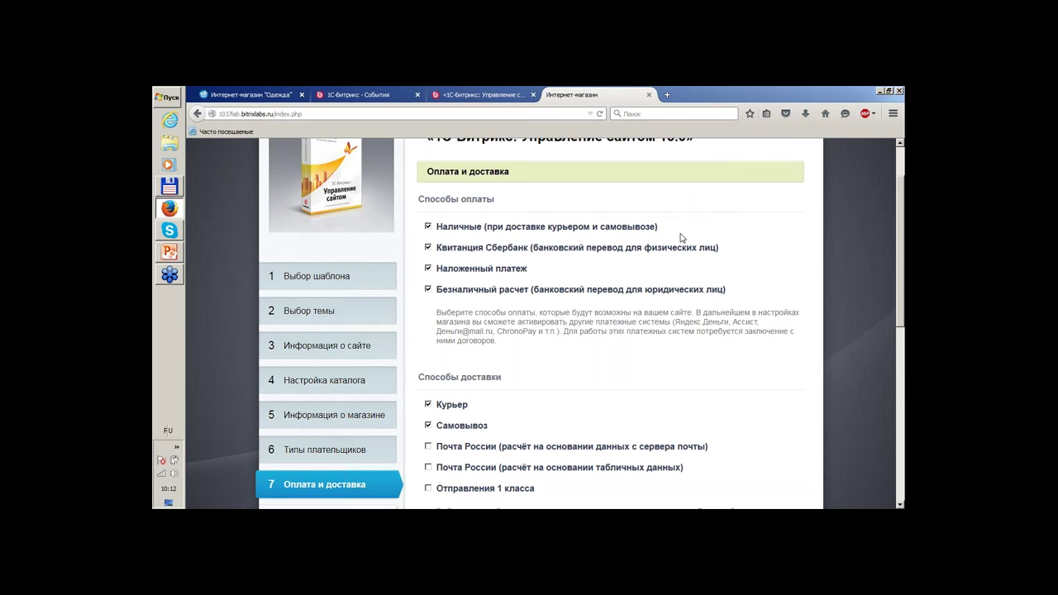
scroll(704, 267, down, 2)
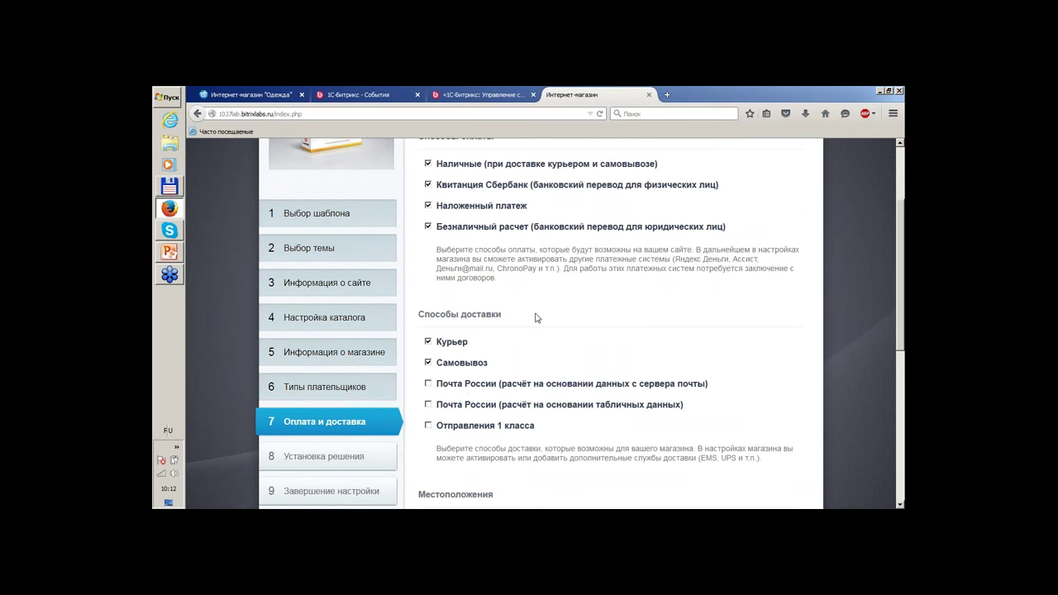
scroll(646, 329, down, 3)
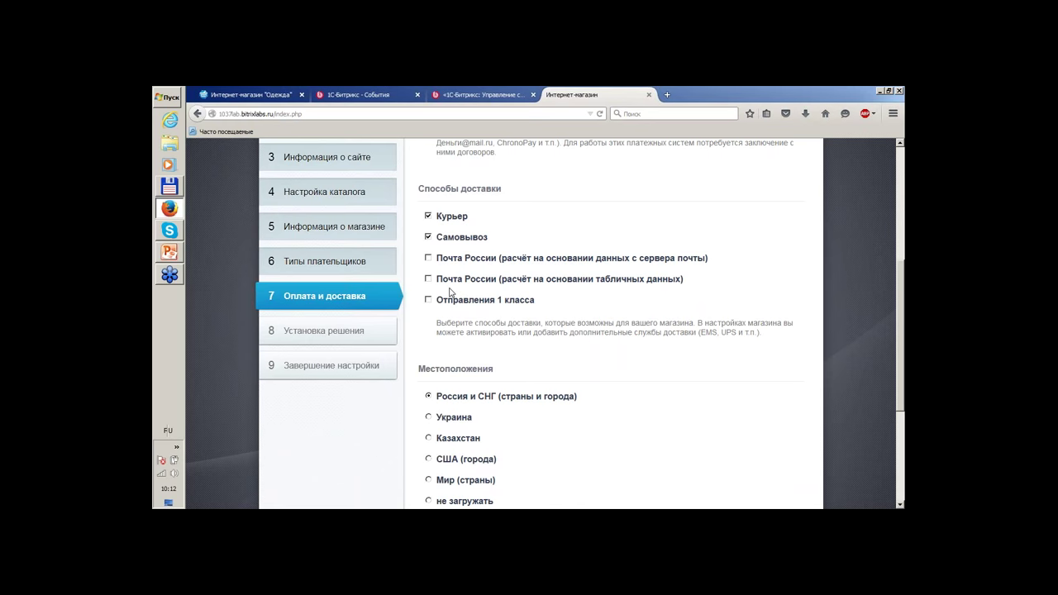
scroll(452, 296, up, 4)
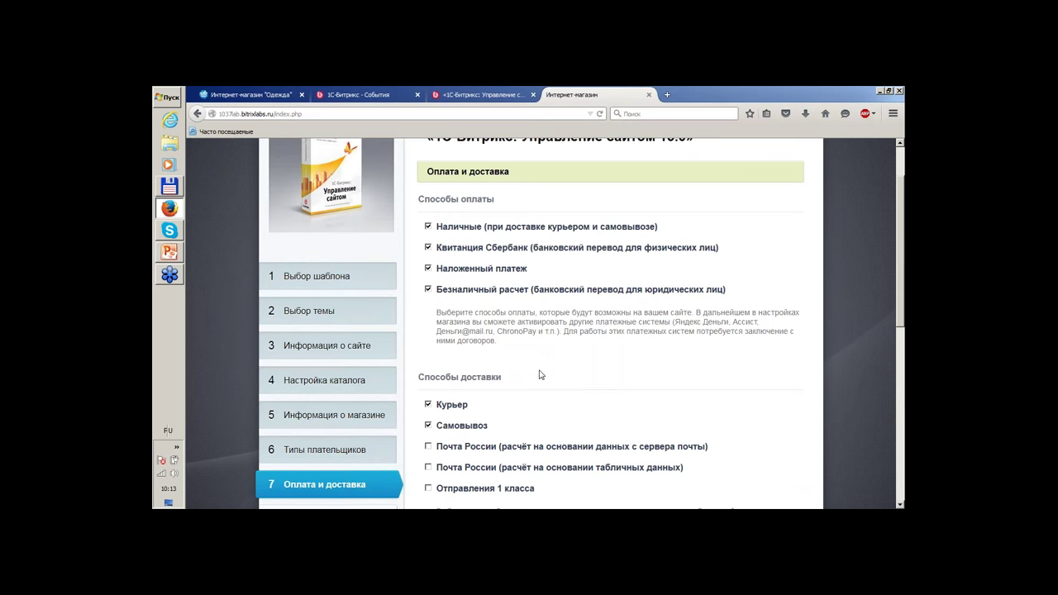
scroll(645, 354, down, 3)
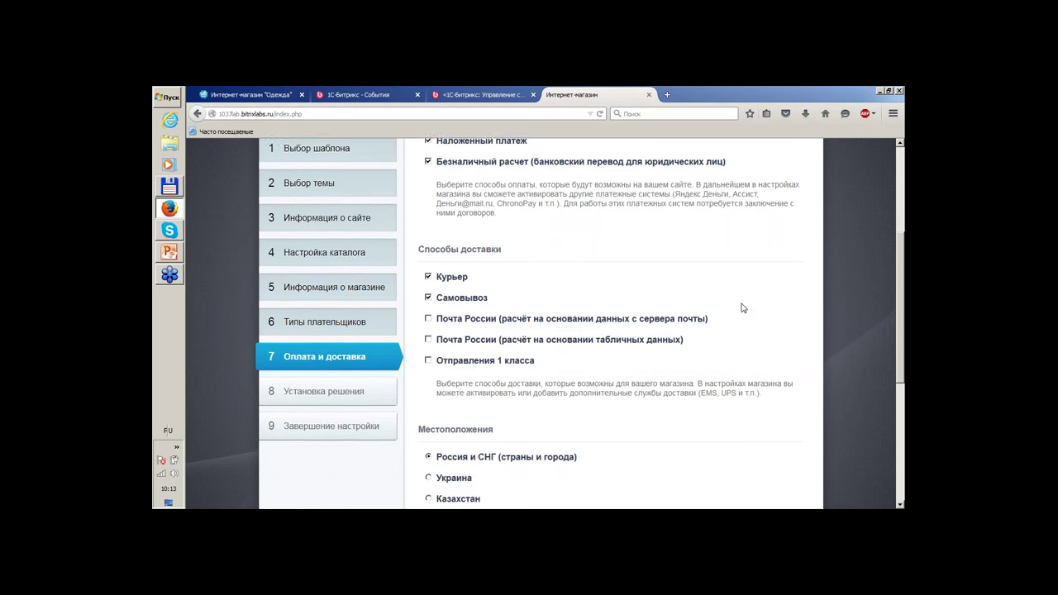
scroll(749, 307, down, 3)
scroll(752, 305, up, 1)
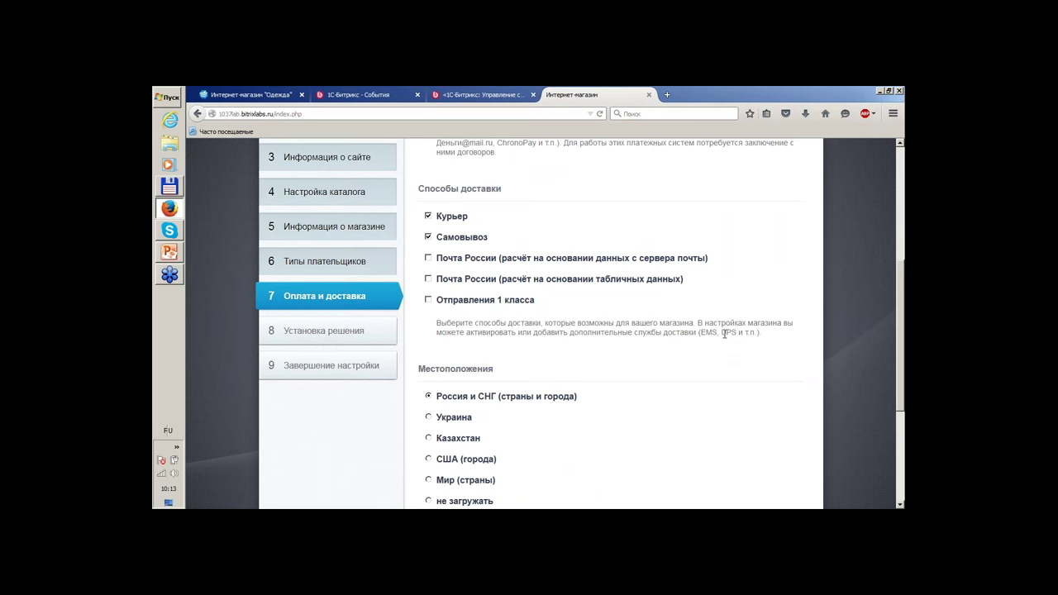
scroll(765, 350, down, 3)
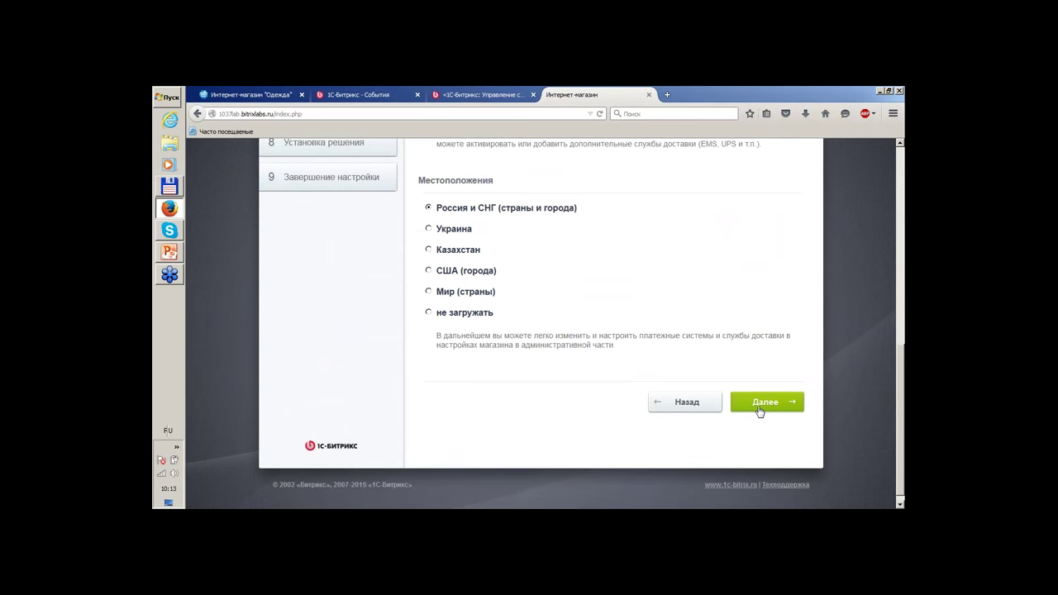
click(762, 403)
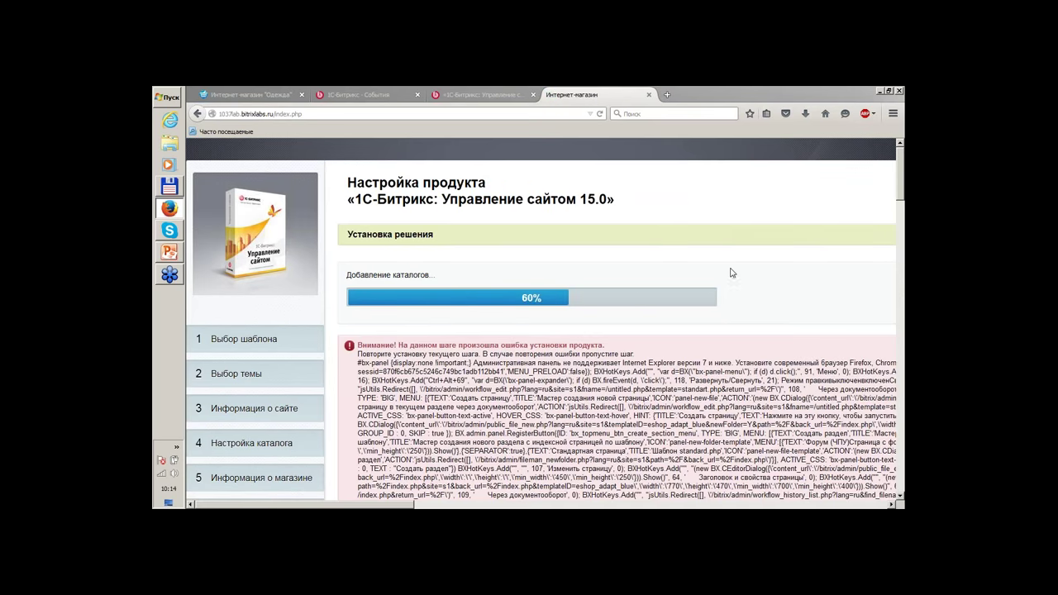
Read the 60% catalog-adding error report and close the installer tab.
scroll(636, 169, down, 5)
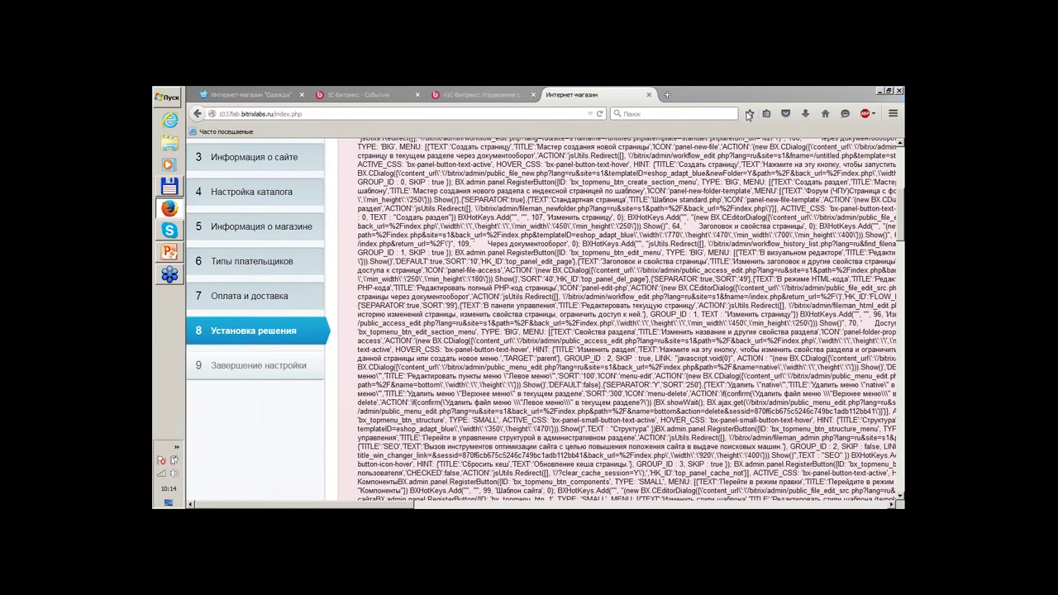
scroll(668, 253, up, 5)
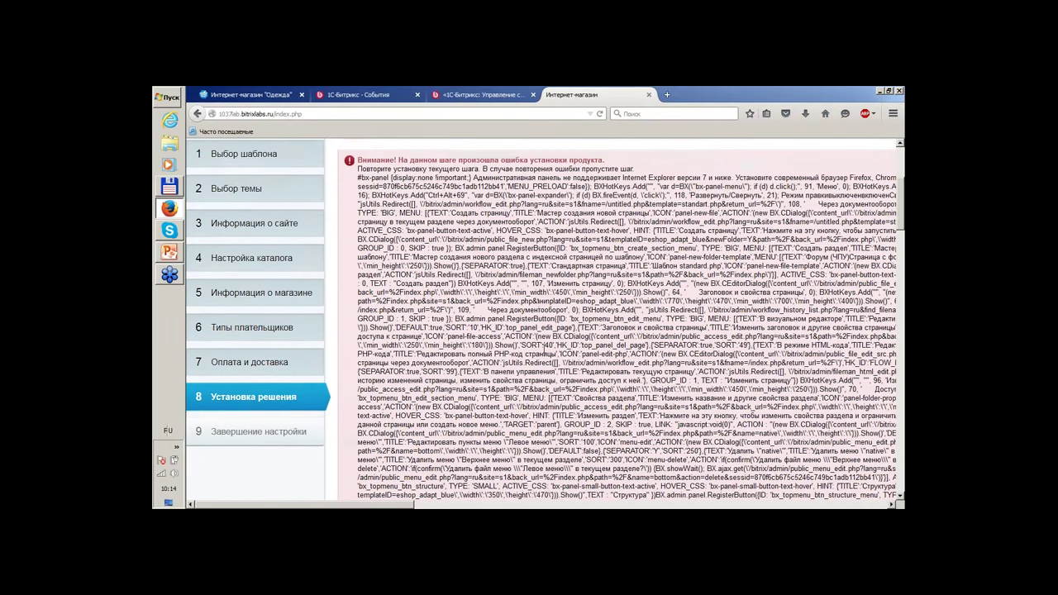
scroll(668, 253, down, 10)
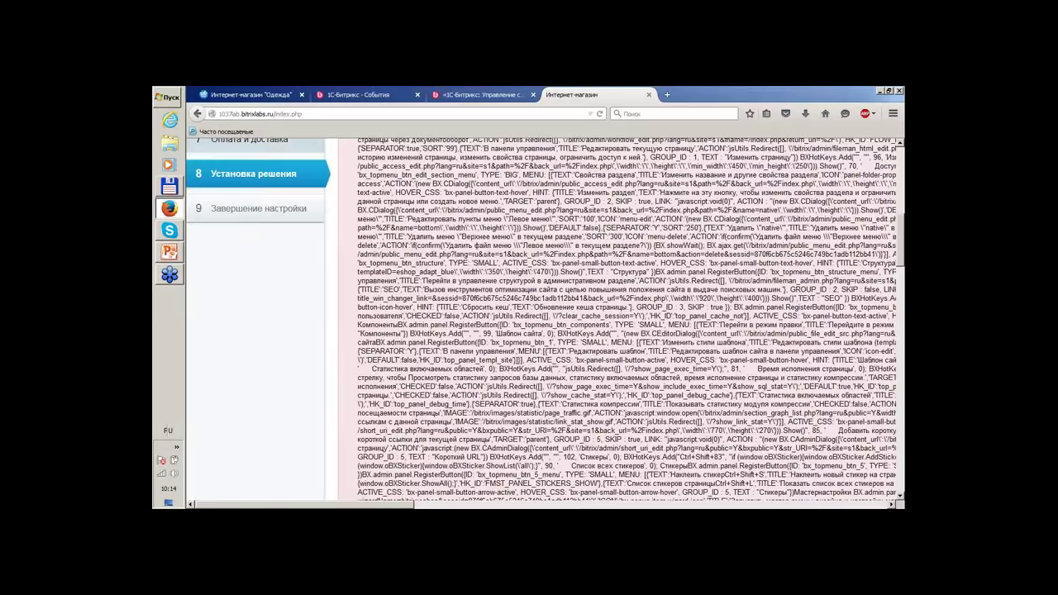
scroll(668, 253, down, 5)
scroll(668, 253, up, 15)
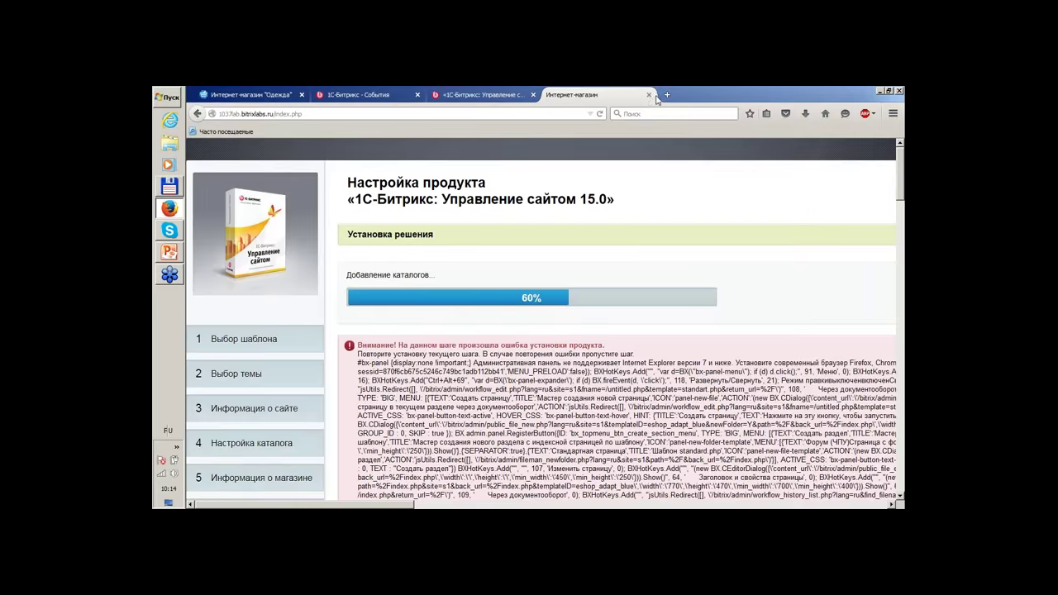
click(649, 96)
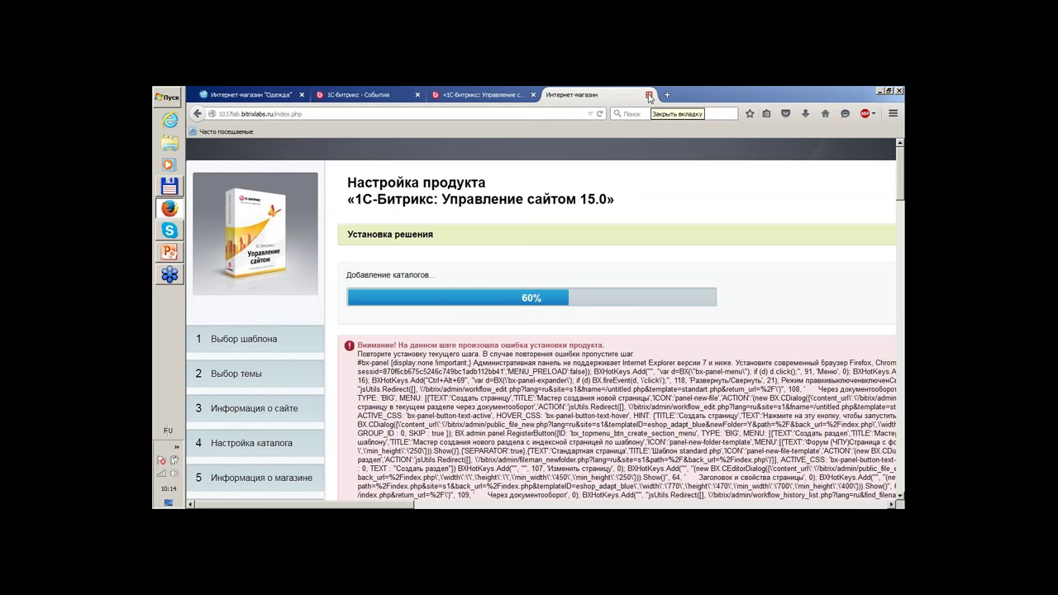
Close the stalled installer and scroll through the Интернет-магазин Одежда storefront.
click(649, 96)
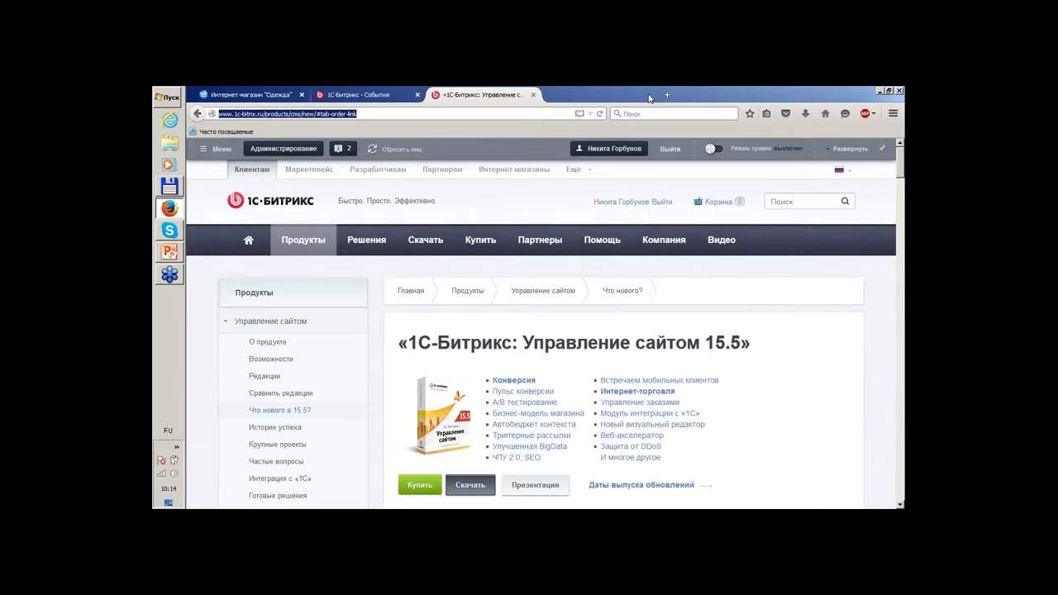
click(284, 92)
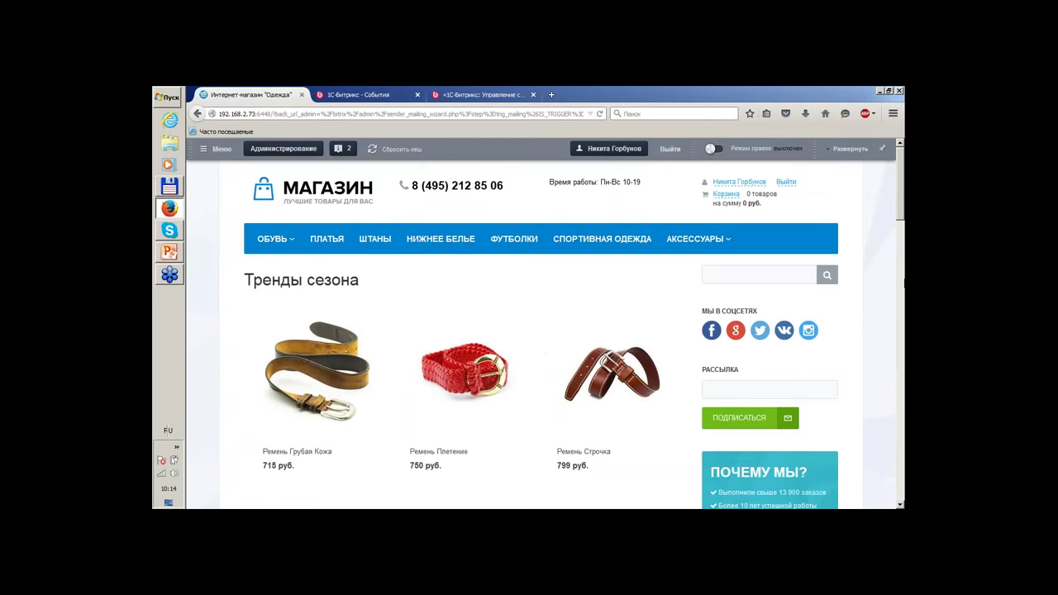
scroll(542, 347, down, 5)
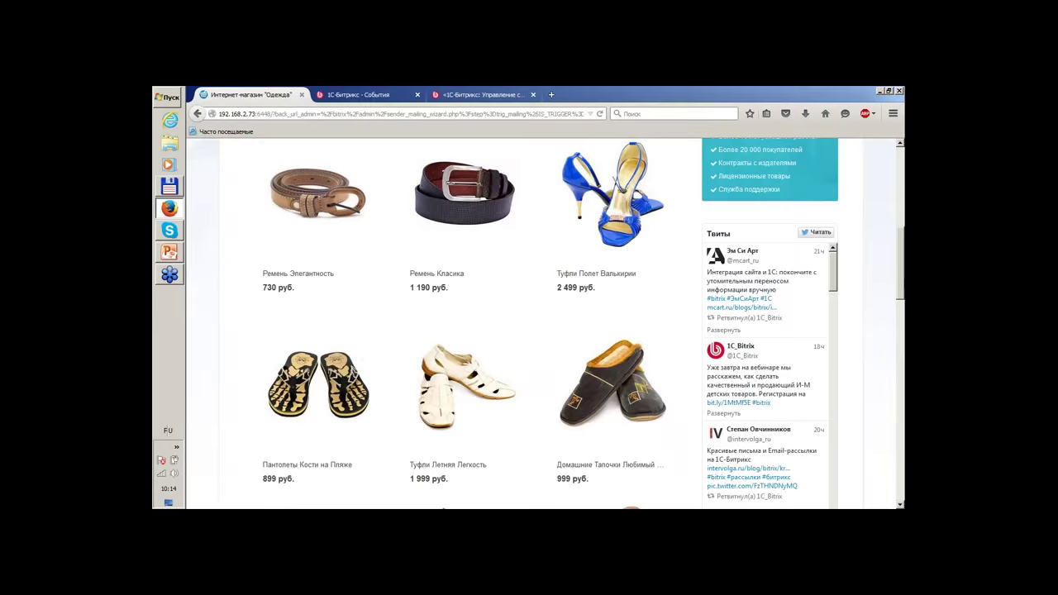
scroll(542, 347, up, 5)
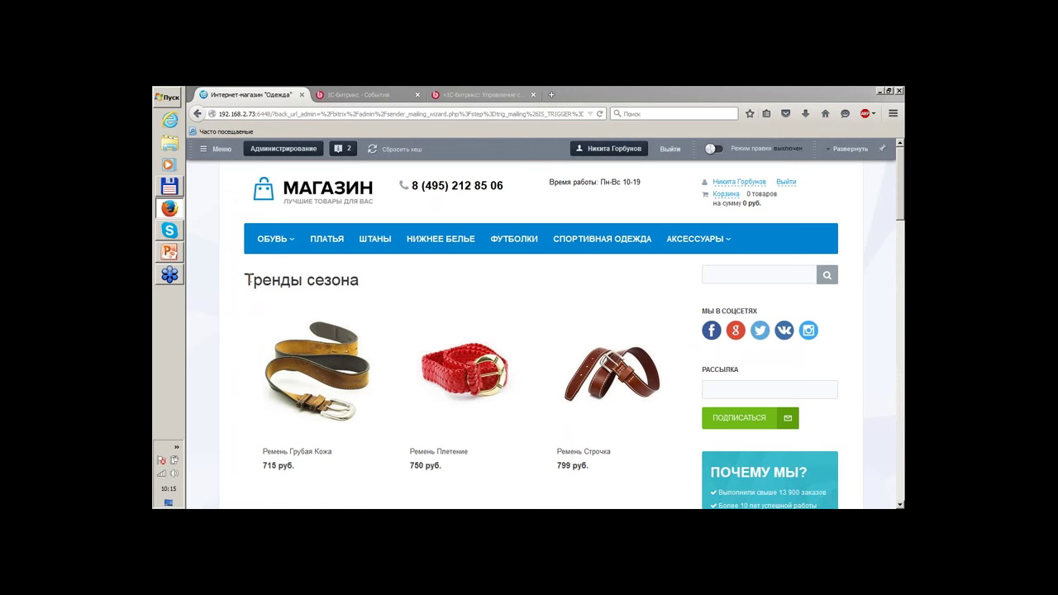
Highlight the Тренды сезона heading, then open a blank new browser tab.
drag(248, 281, 360, 308)
click(229, 268)
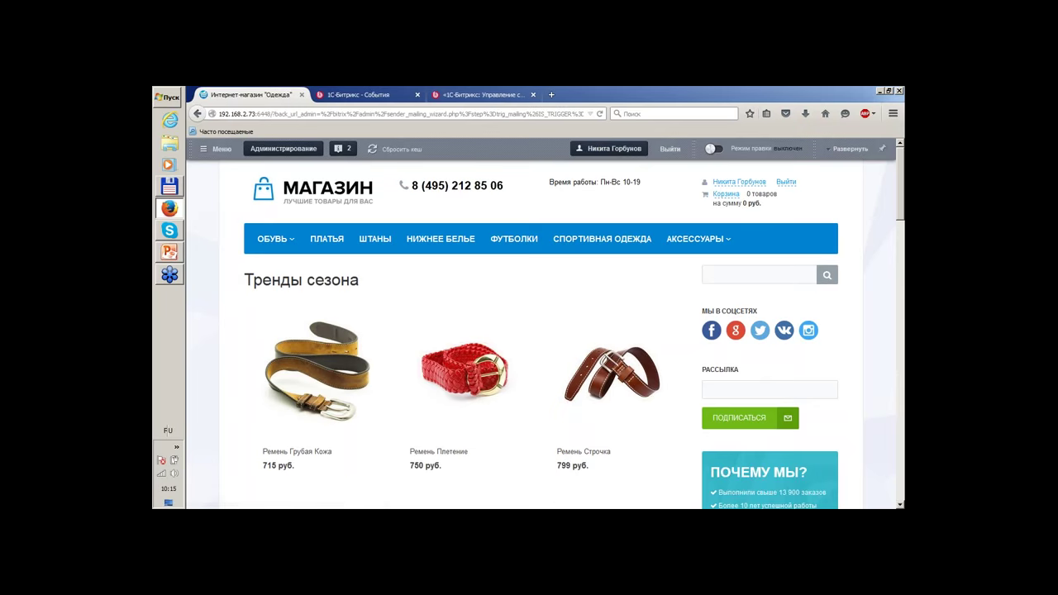
click(553, 95)
Switch the keyboard to English and go to marketplace.1c-bitrix.ru.
text(ьфк)
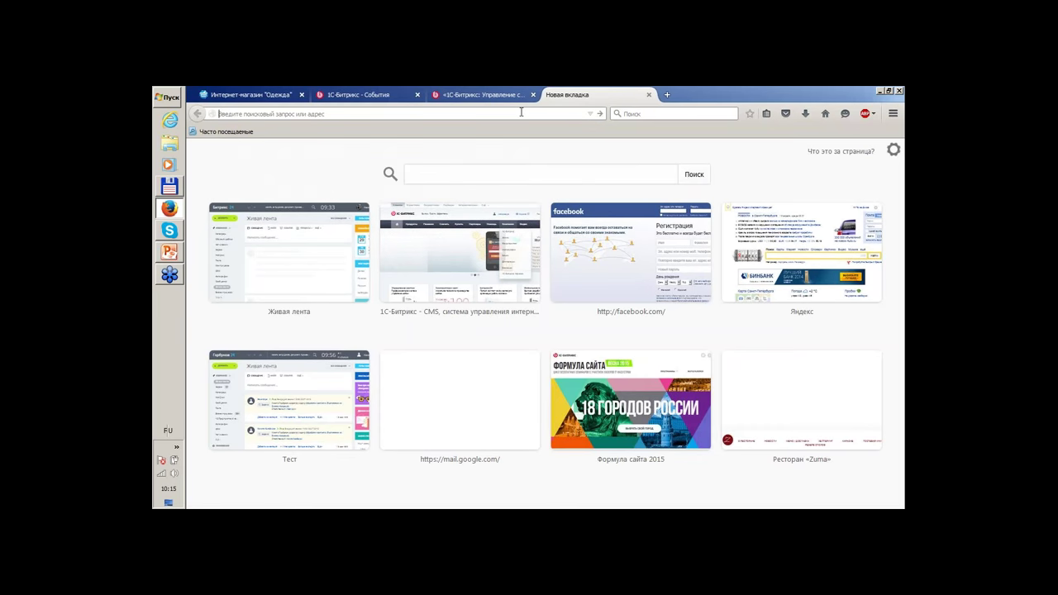
text(луе)
key(BackSpace)
key(BackSpace)
key(BackSpace)
key(BackSpace)
key(BackSpace)
key(alt+shift)
text(mai)
text(rketplace.1c-bitrix.ru/)
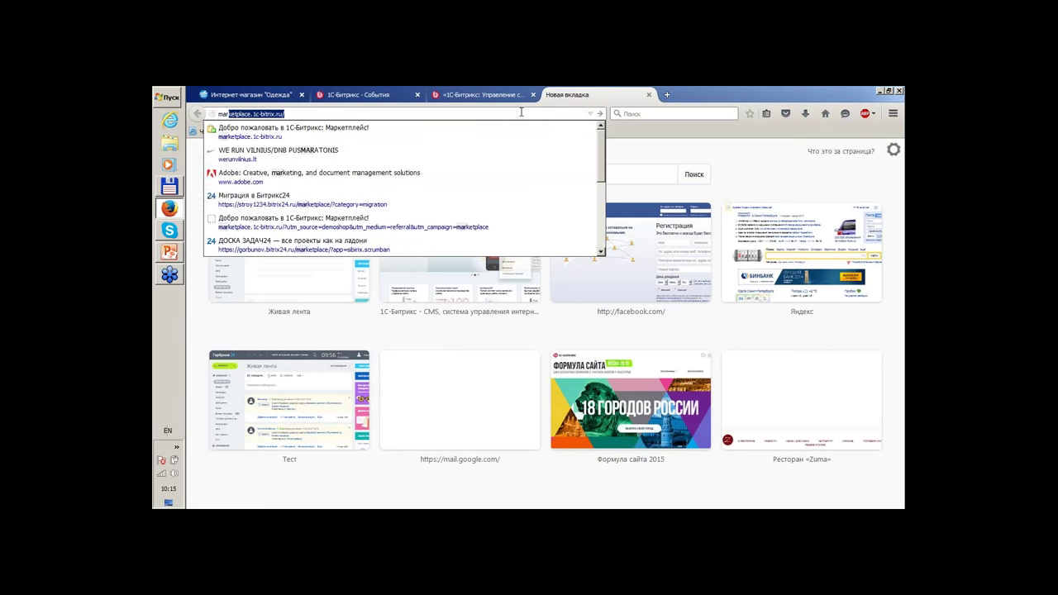
key(Return)
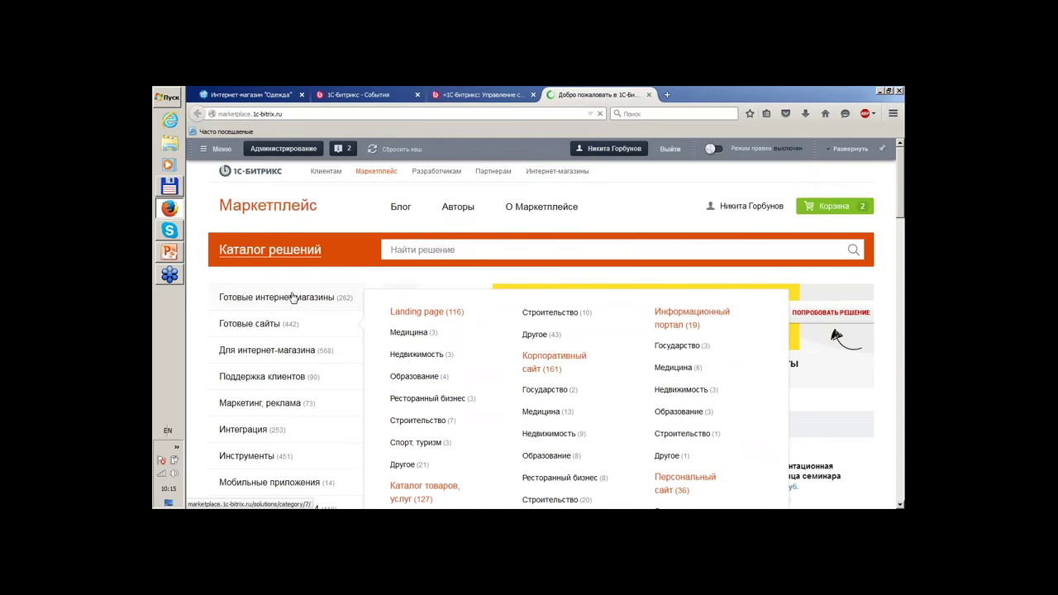
Browse ready-made online stores and view the StroyMart building-materials store page.
click(323, 298)
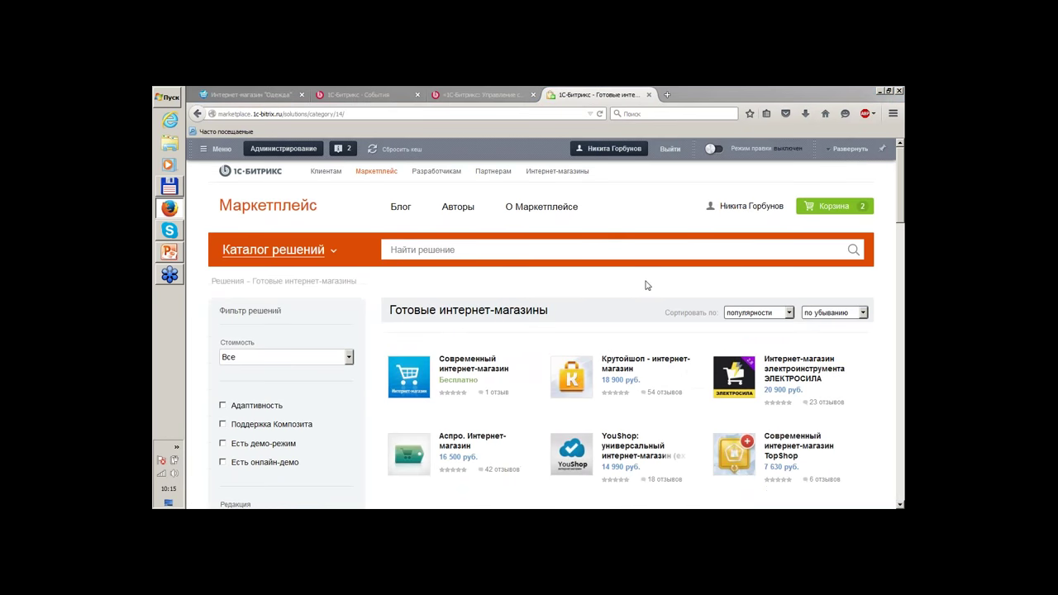
scroll(642, 290, down, 1)
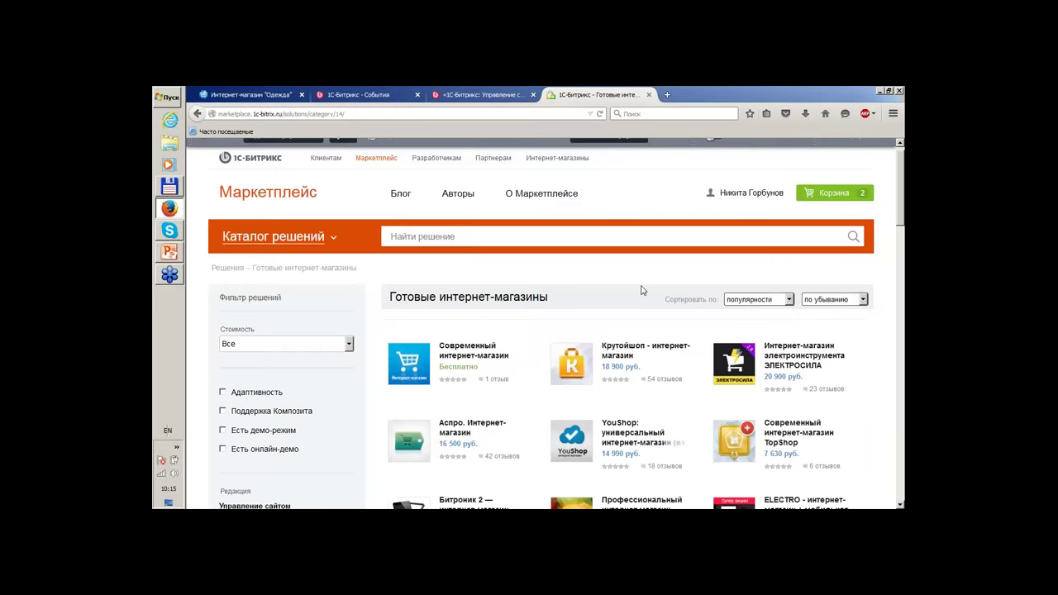
scroll(642, 290, down, 5)
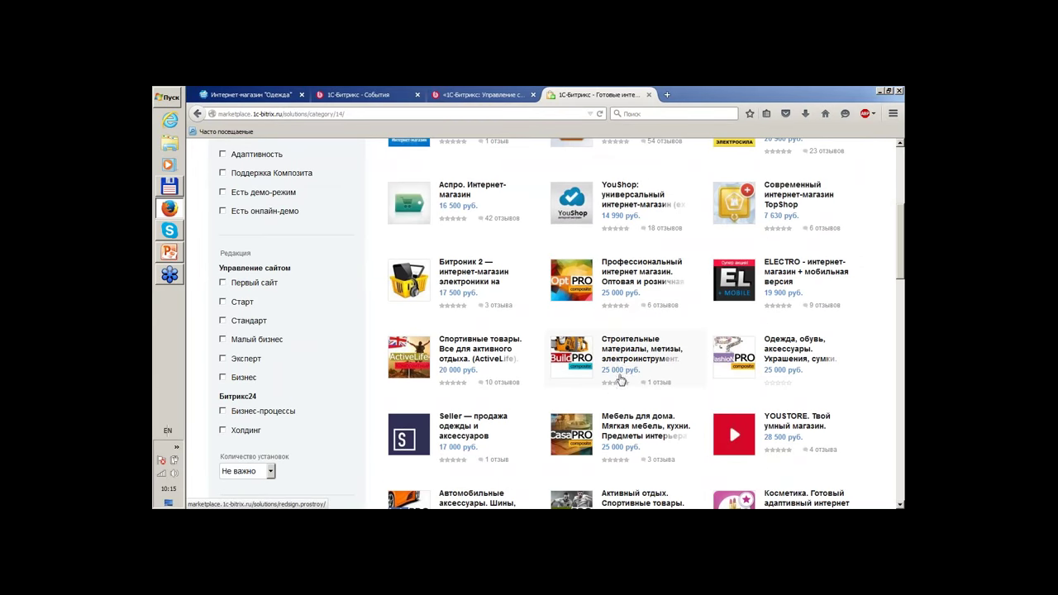
scroll(621, 370, down, 5)
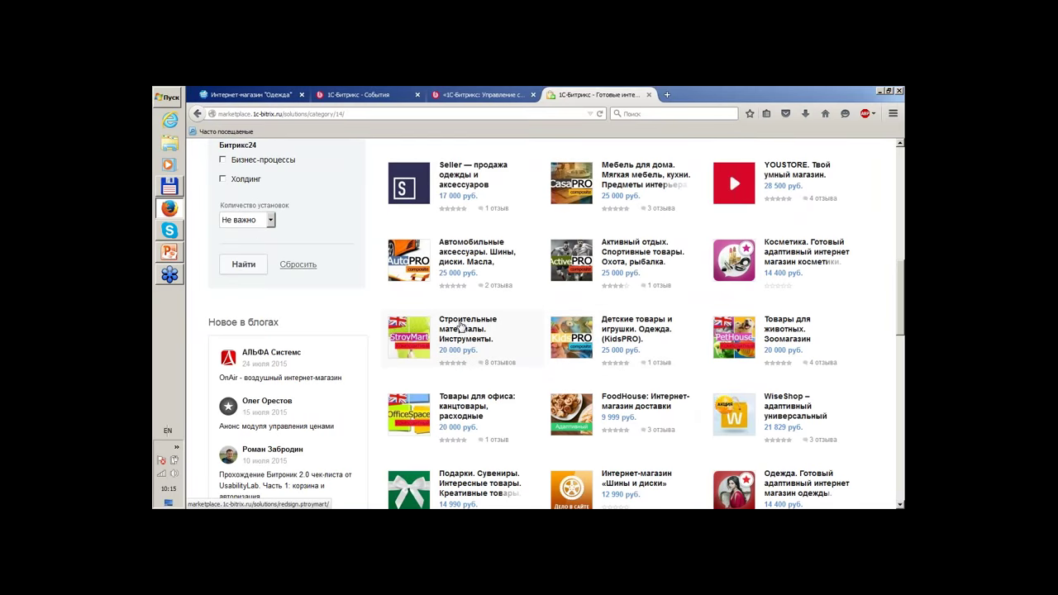
click(460, 329)
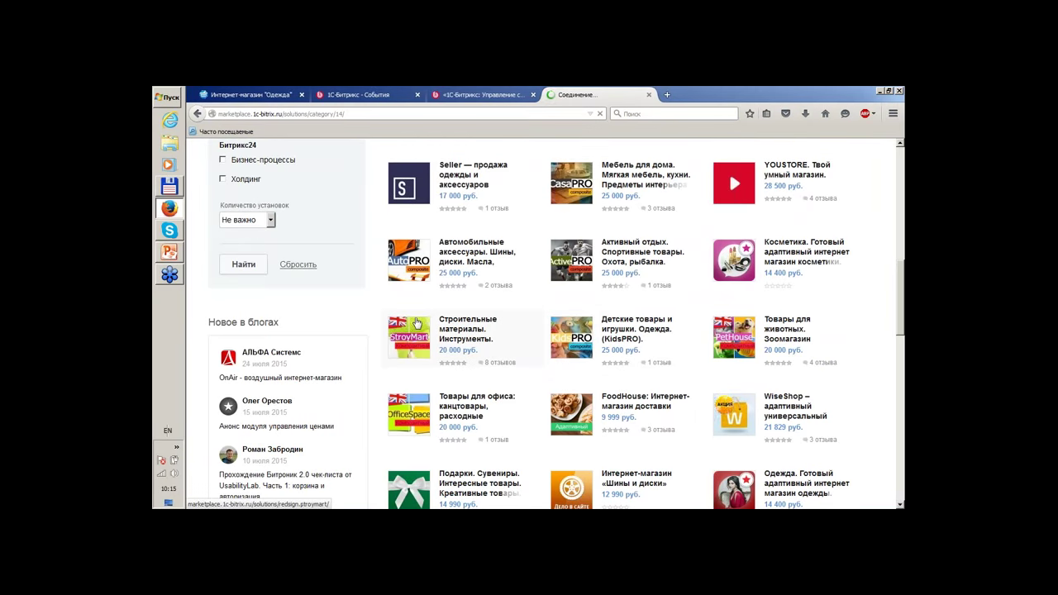
scroll(562, 328, down, 8)
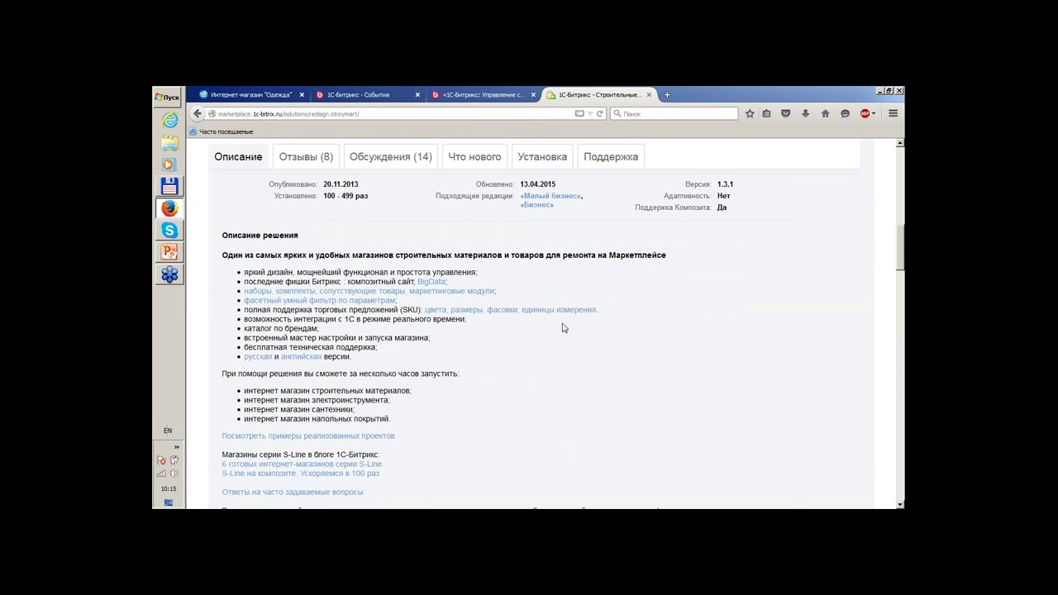
scroll(562, 328, up, 10)
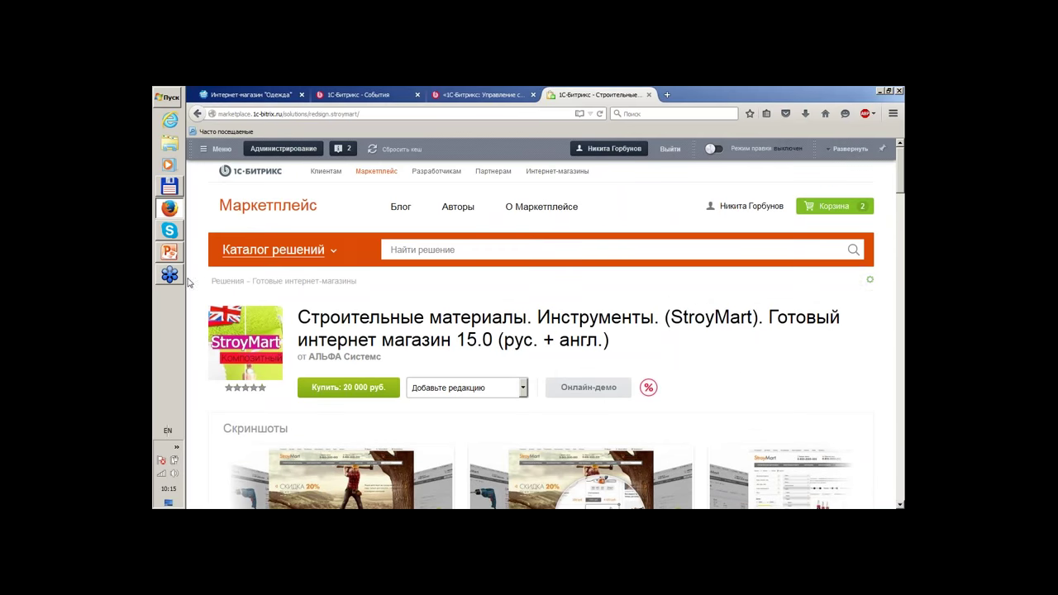
mouse_move(171, 257)
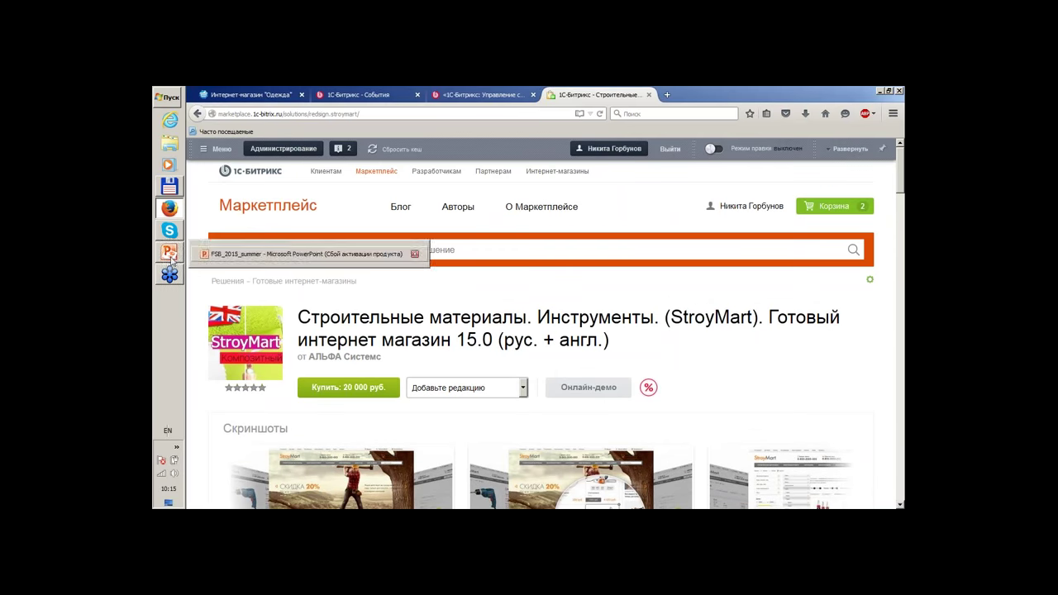
mouse_move(170, 281)
click(649, 95)
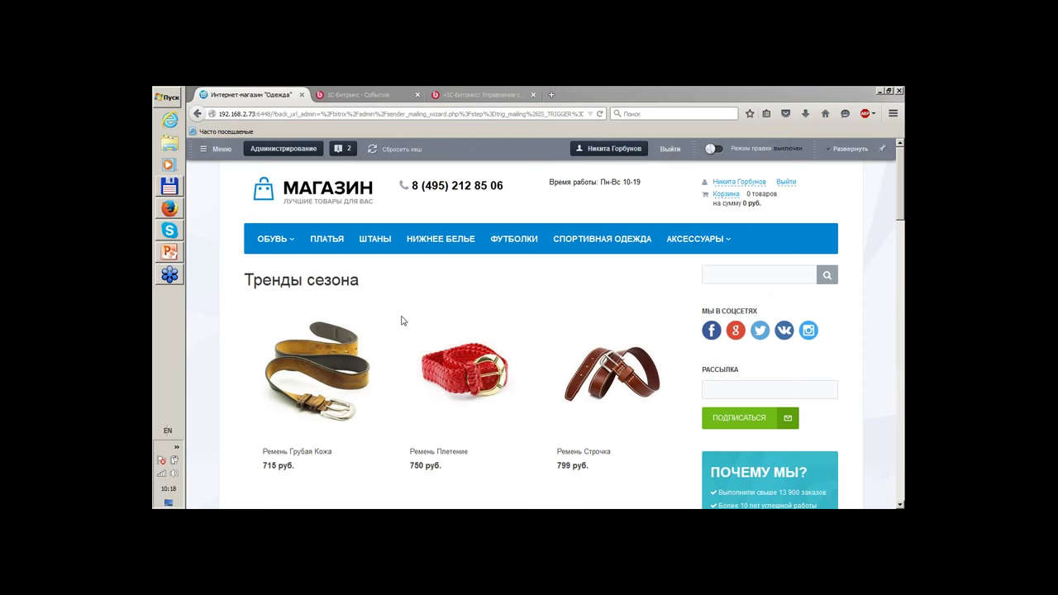
Search the store for 'плать' in Russian, then dismiss the dress suggestions.
mouse_move(260, 246)
click(212, 313)
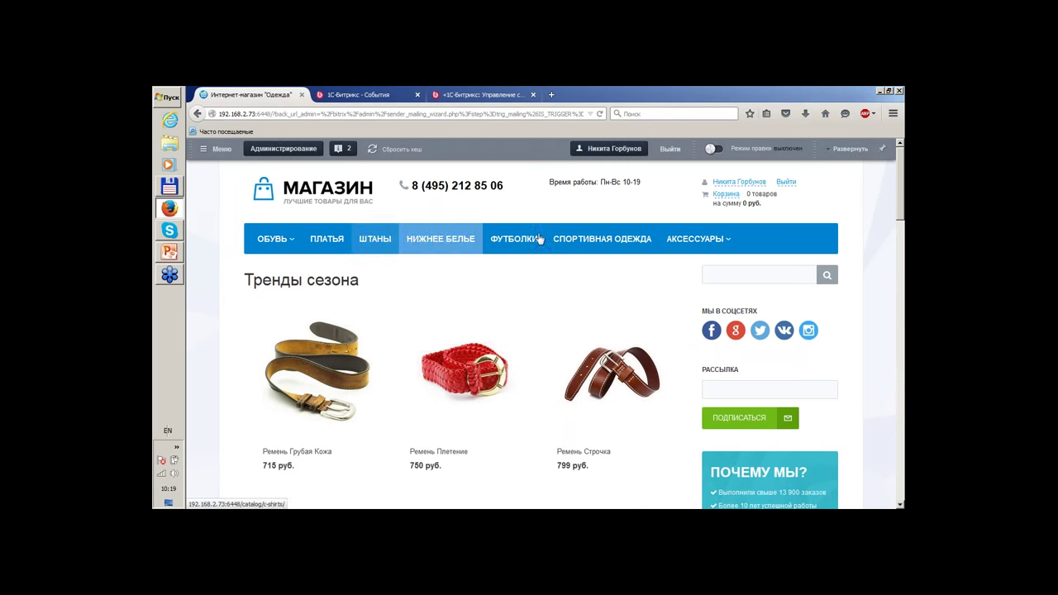
mouse_move(270, 239)
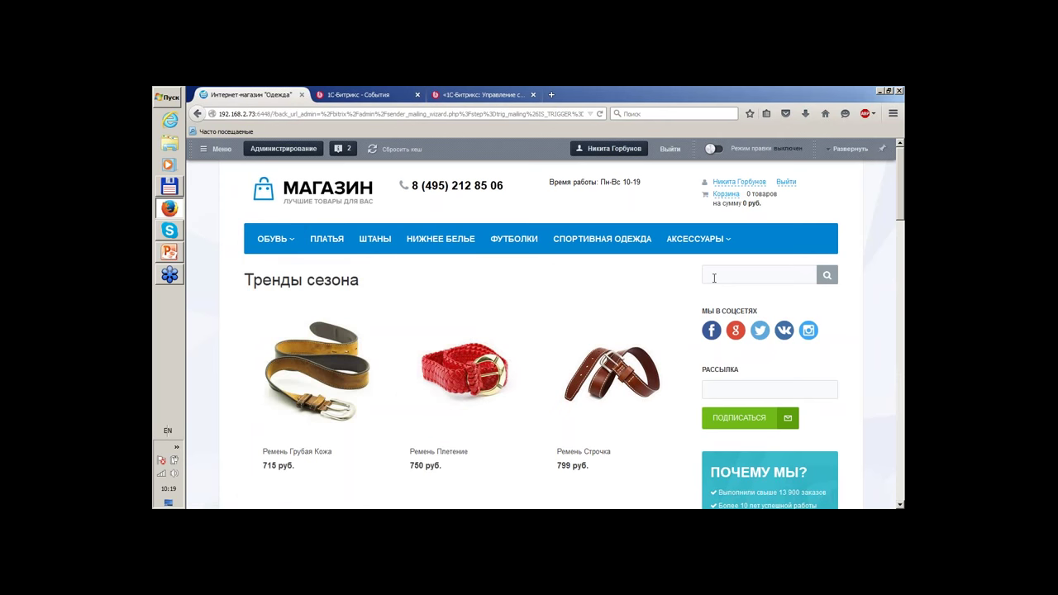
key(alt+shift)
text(плать)
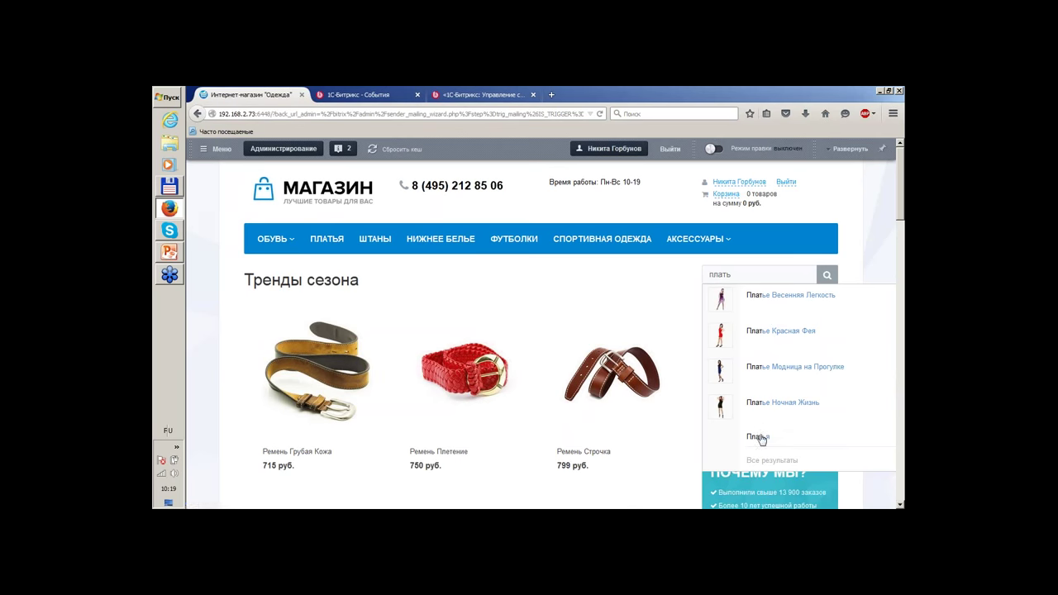
click(203, 284)
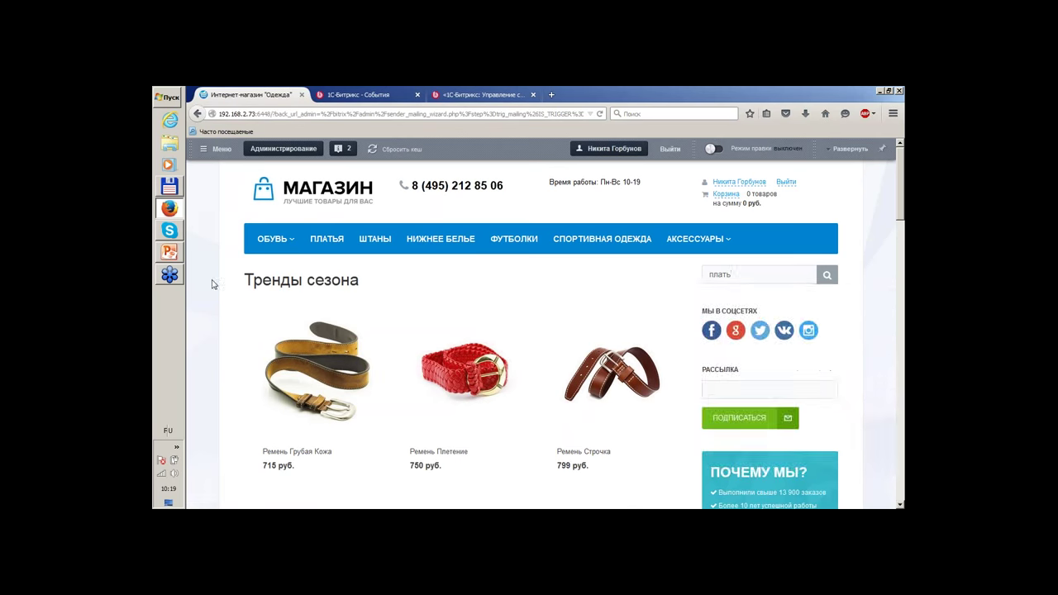
Choose size L on the Ремень Грубая Кожа belt card.
scroll(214, 284, down, 1)
scroll(273, 283, down, 2)
scroll(515, 260, down, 2)
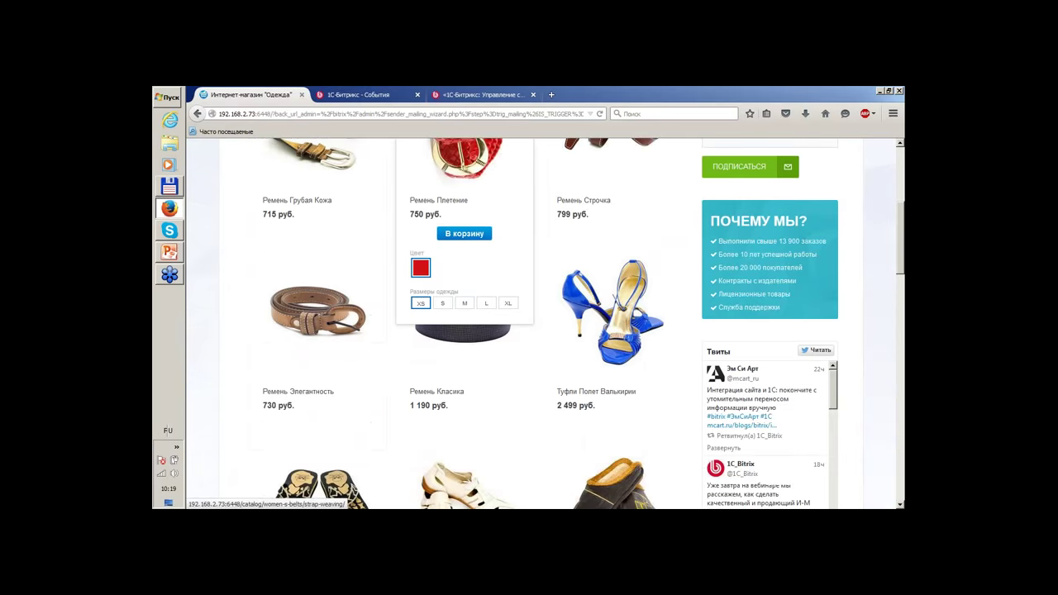
scroll(328, 226, up, 1)
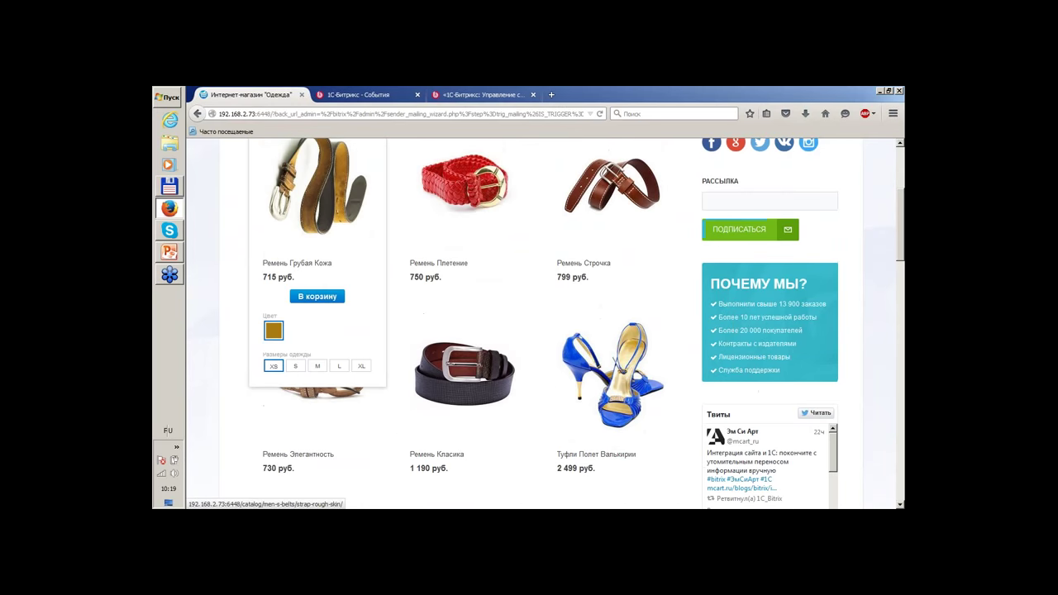
scroll(328, 226, up, 1)
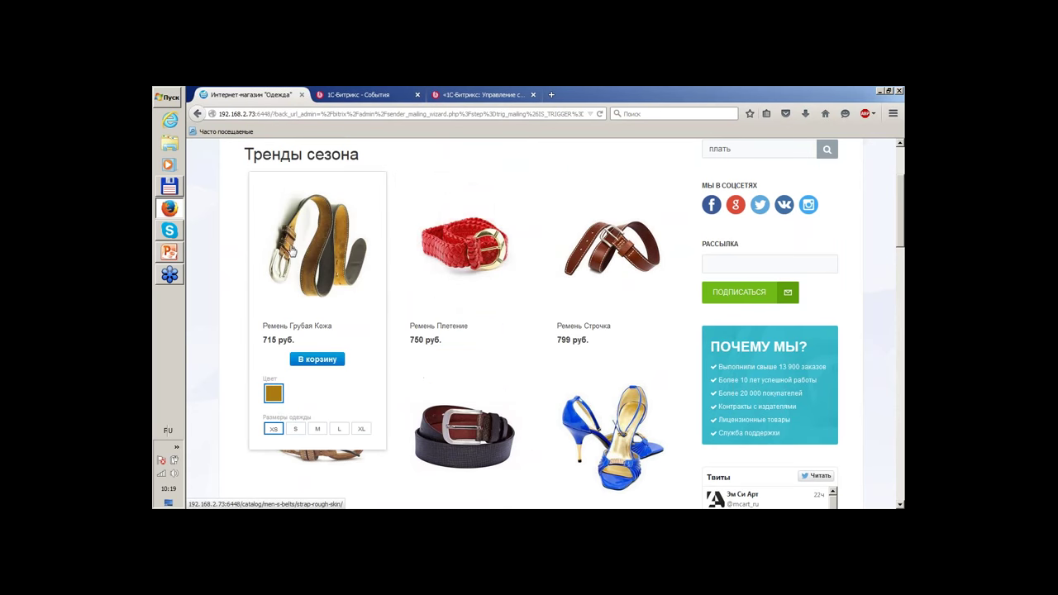
click(318, 428)
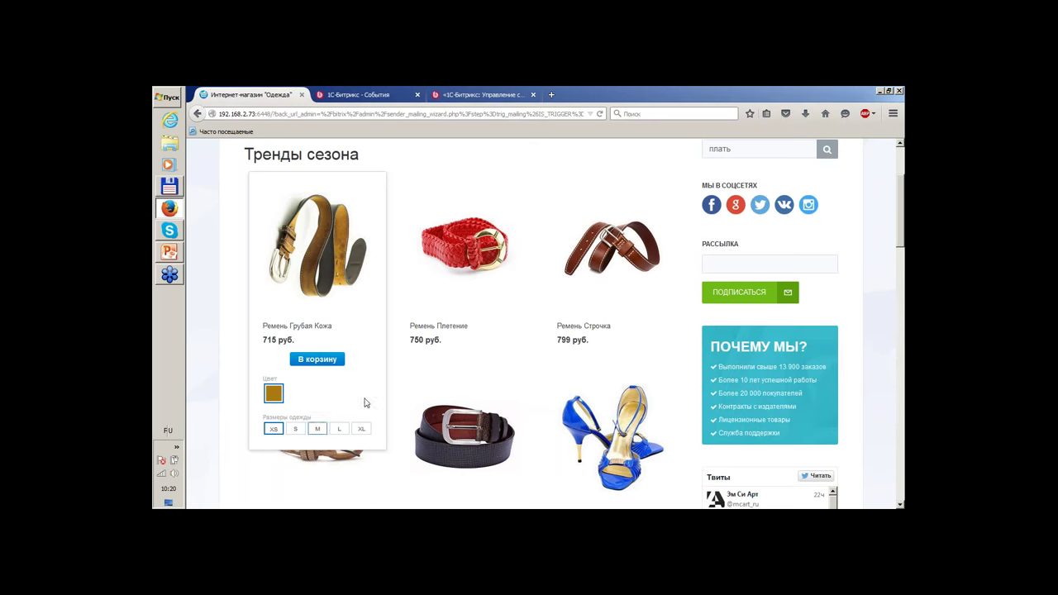
click(315, 429)
click(337, 429)
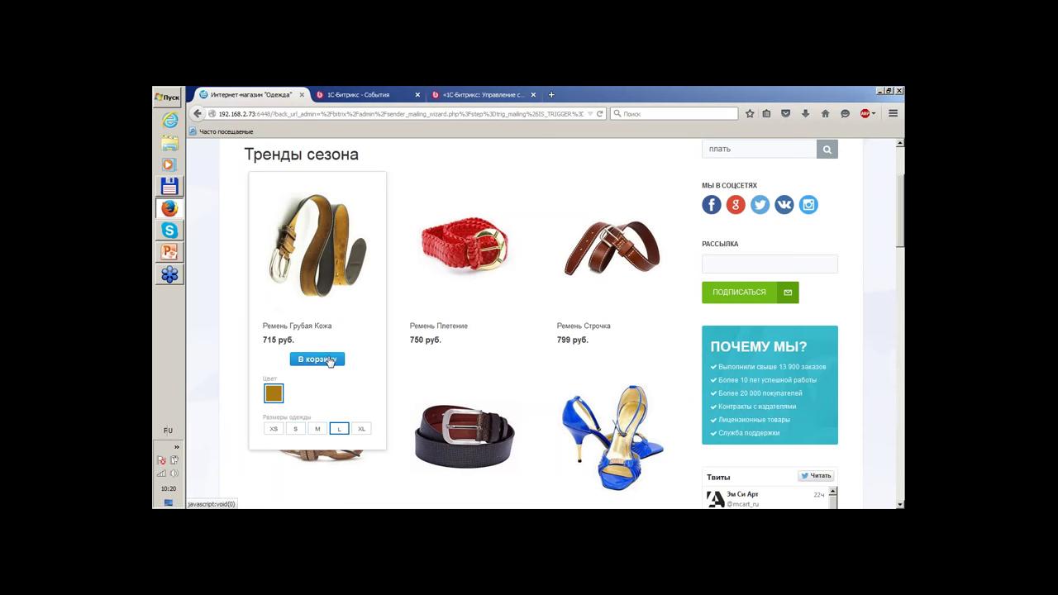
Focus the newsletter signup field and scroll the home page to the footer and back.
scroll(803, 240, down, 8)
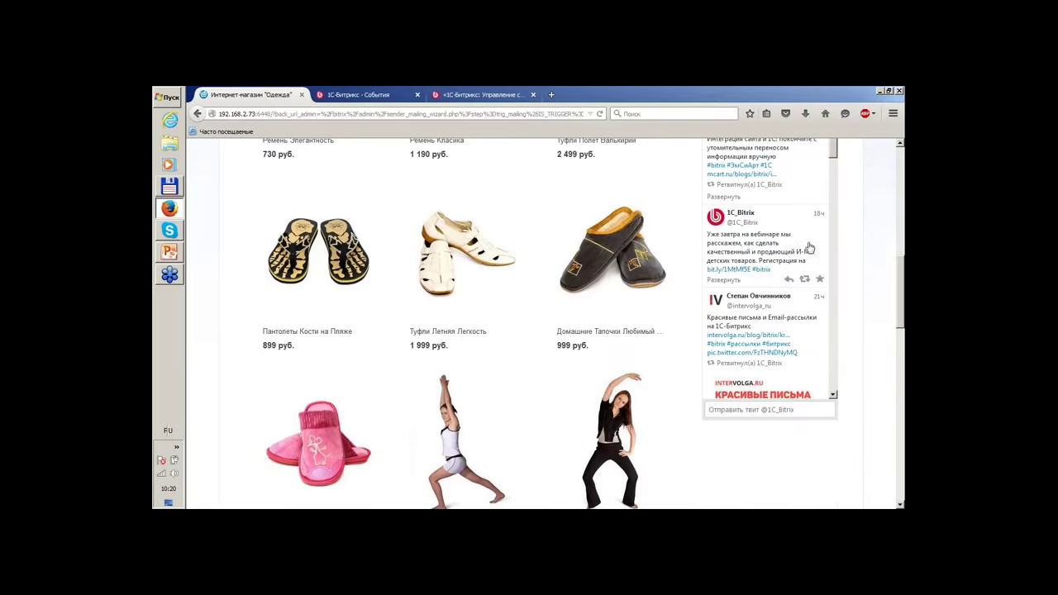
scroll(846, 269, up, 8)
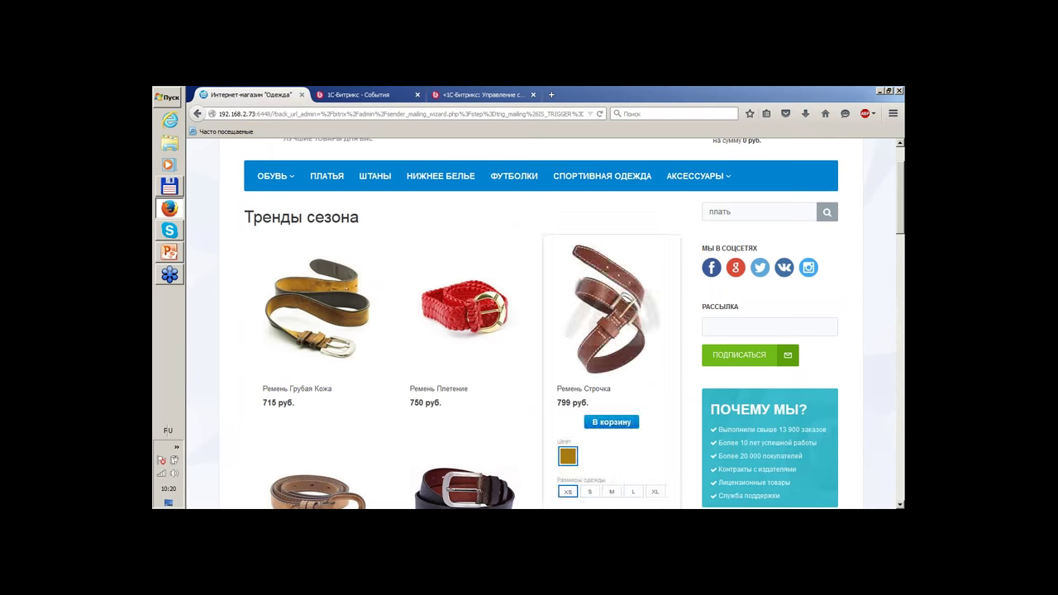
click(806, 324)
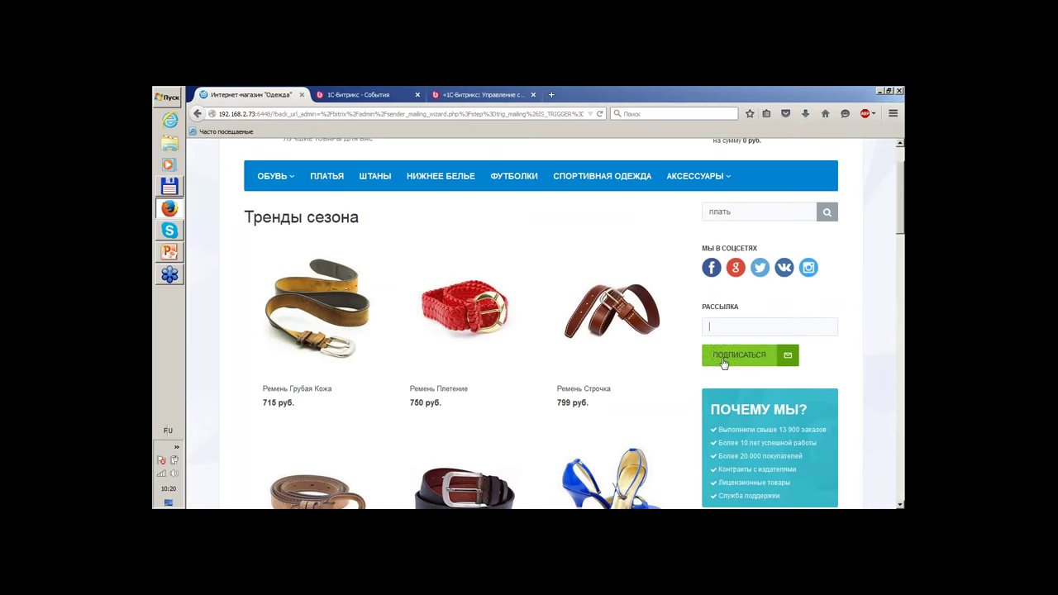
scroll(828, 349, down, 5)
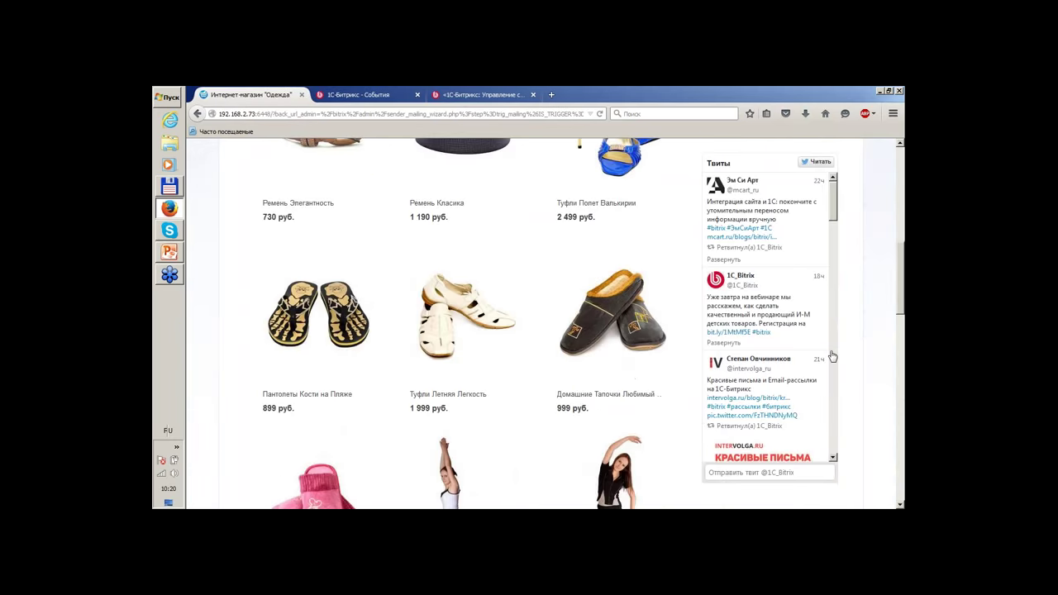
scroll(869, 371, down, 7)
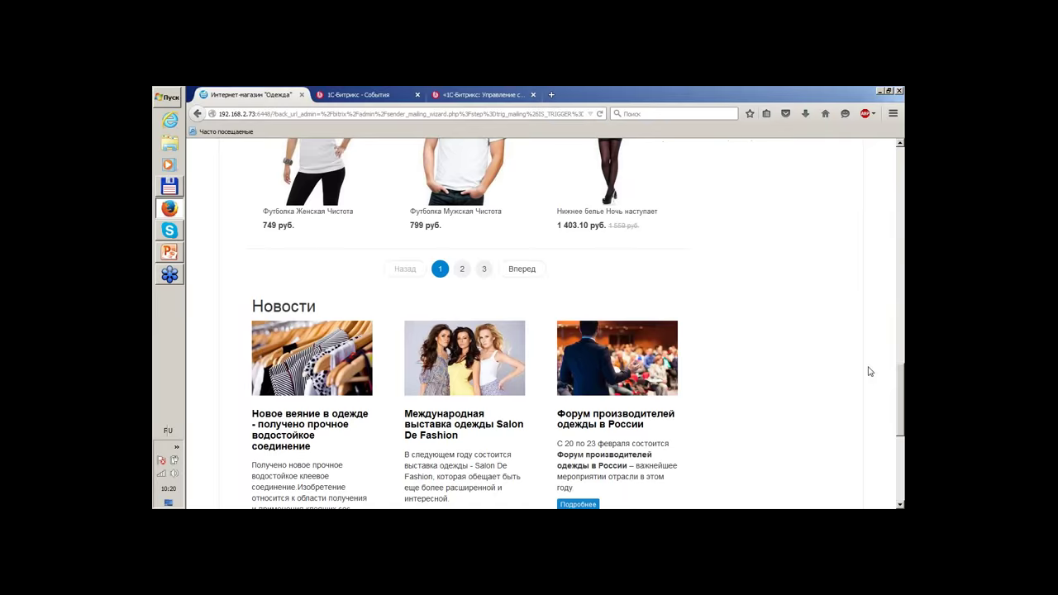
scroll(668, 397, down, 2)
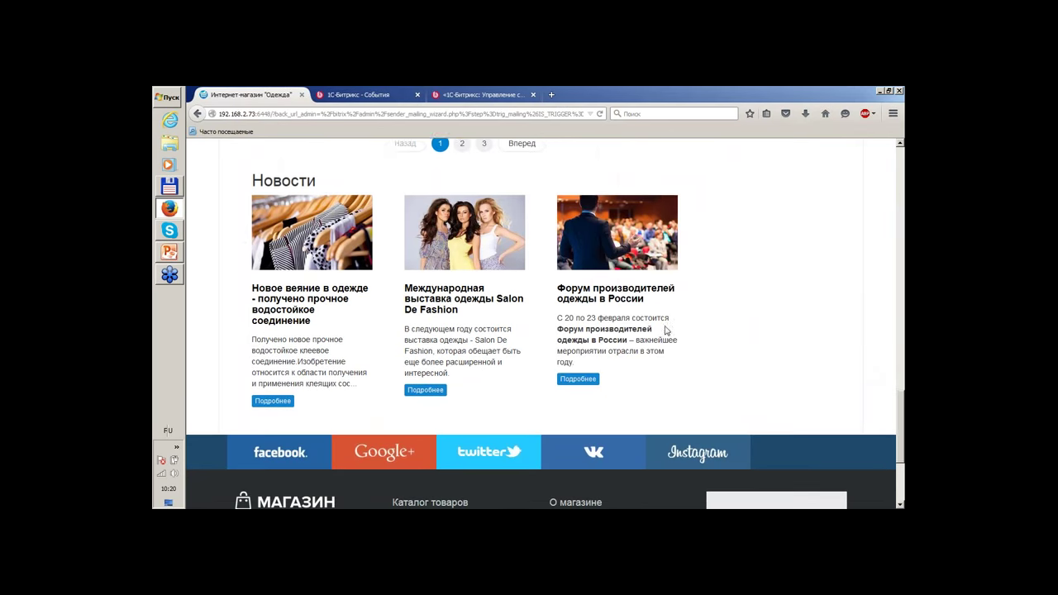
scroll(747, 277, down, 2)
scroll(747, 277, down, 1)
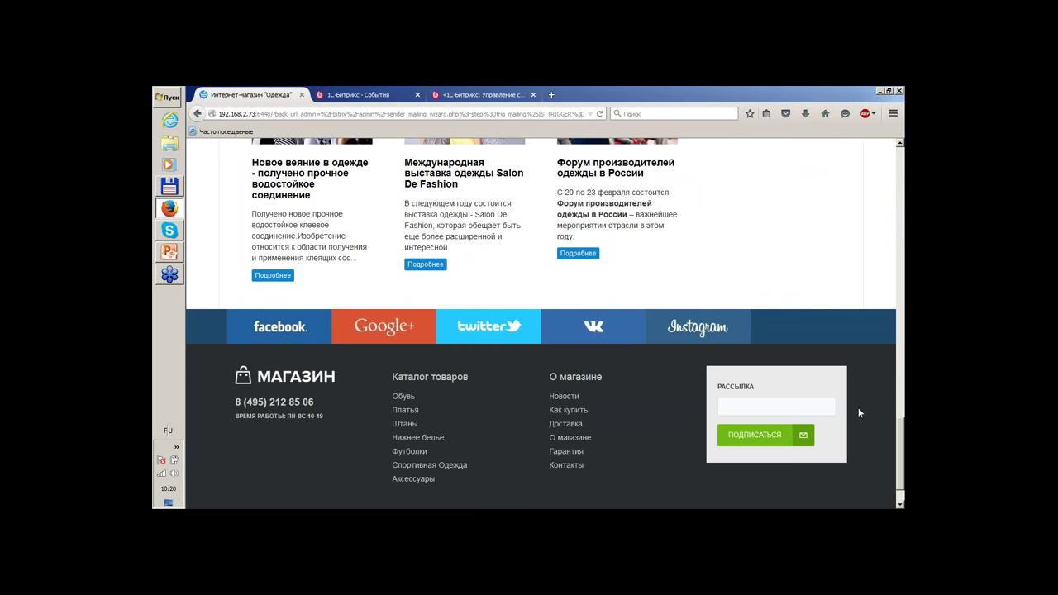
scroll(382, 390, down, 1)
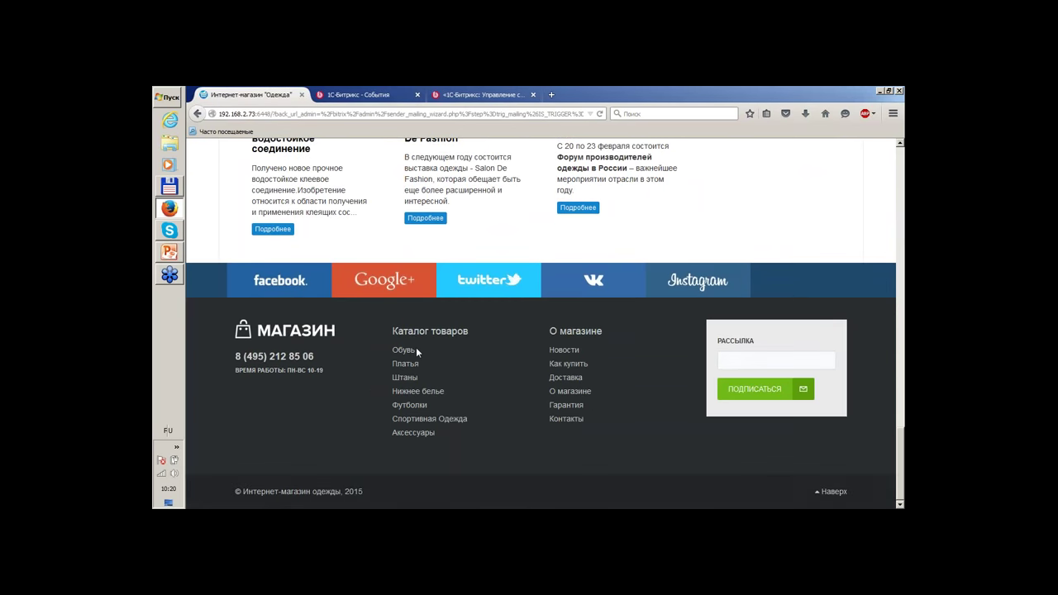
scroll(417, 352, up, 15)
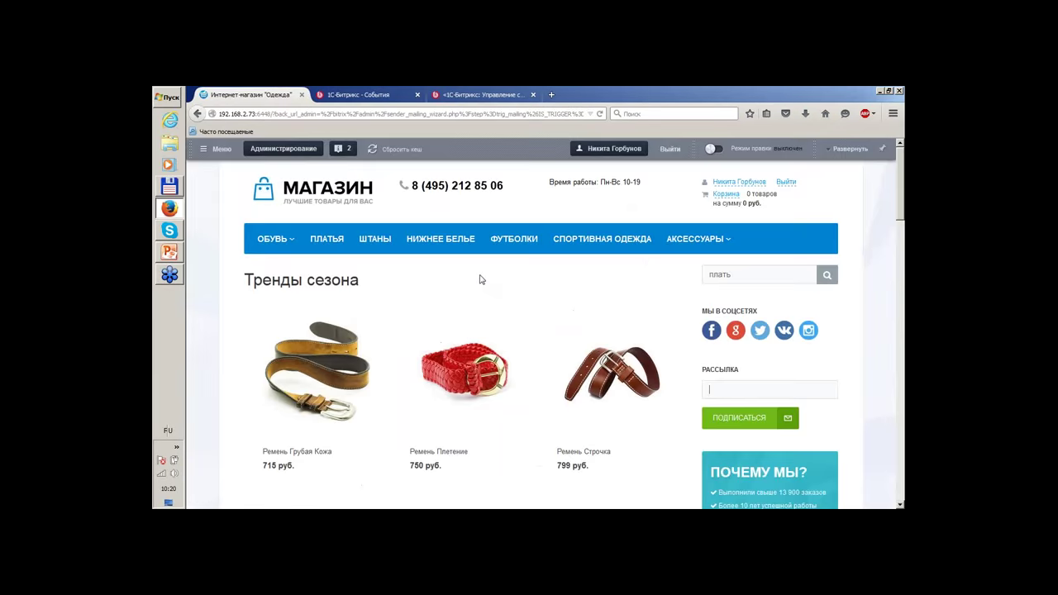
Open the red Ремень Плетение belt's product page: 750 руб., article 188-15-05.
scroll(480, 280, down, 4)
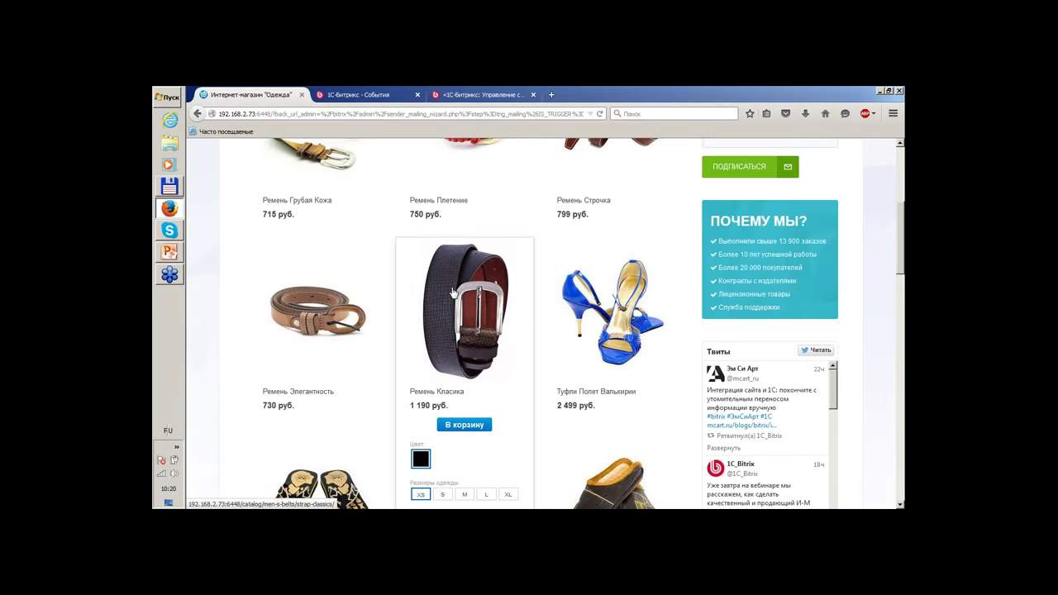
scroll(473, 324, up, 3)
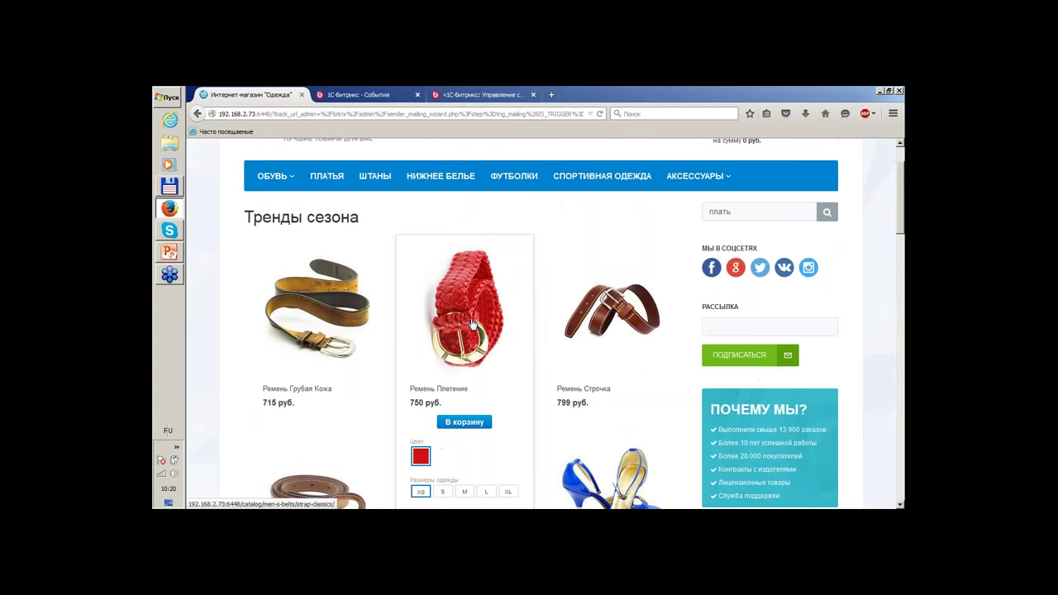
click(473, 323)
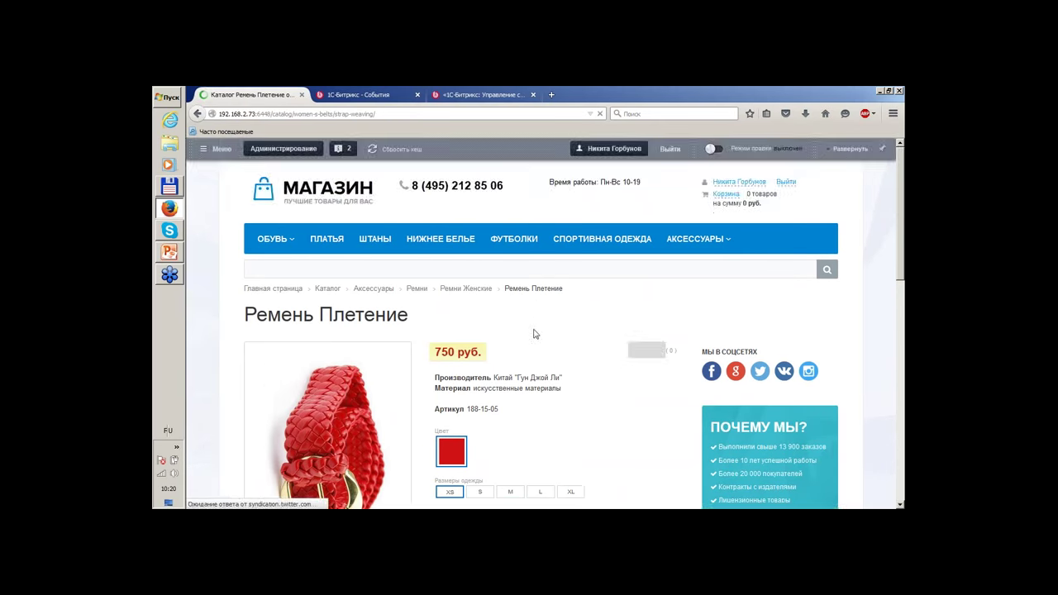
scroll(566, 330, down, 2)
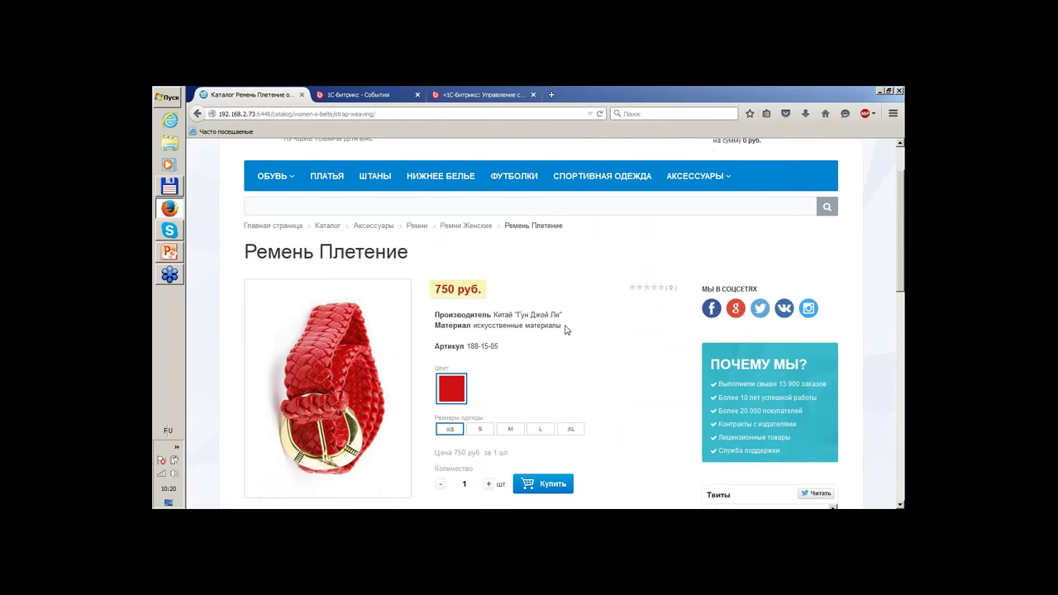
Go to the ШТАНЫ category to list its three pants and the parameter filter.
click(373, 177)
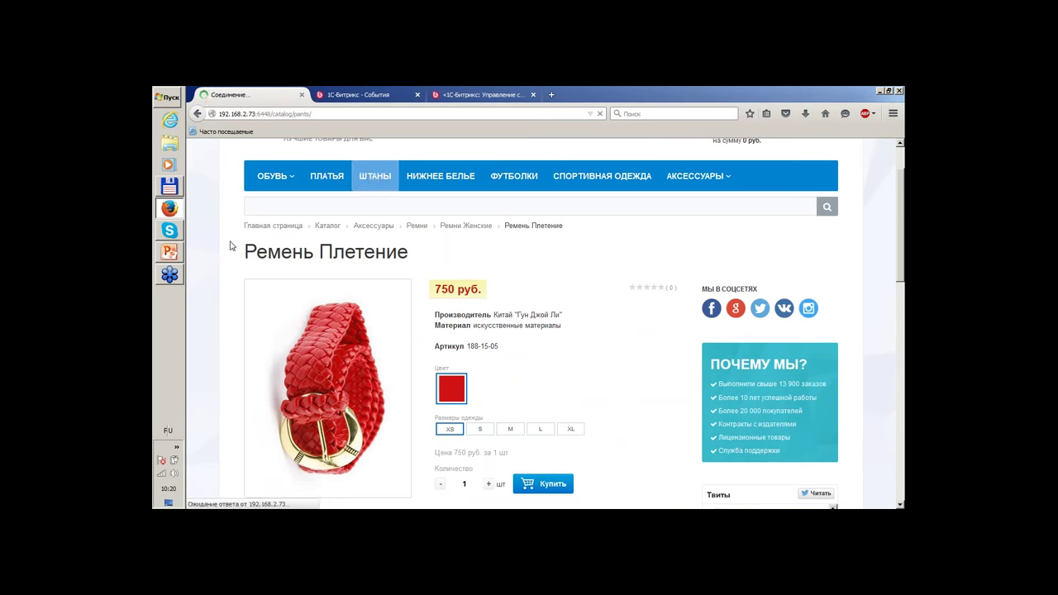
scroll(229, 252, down, 3)
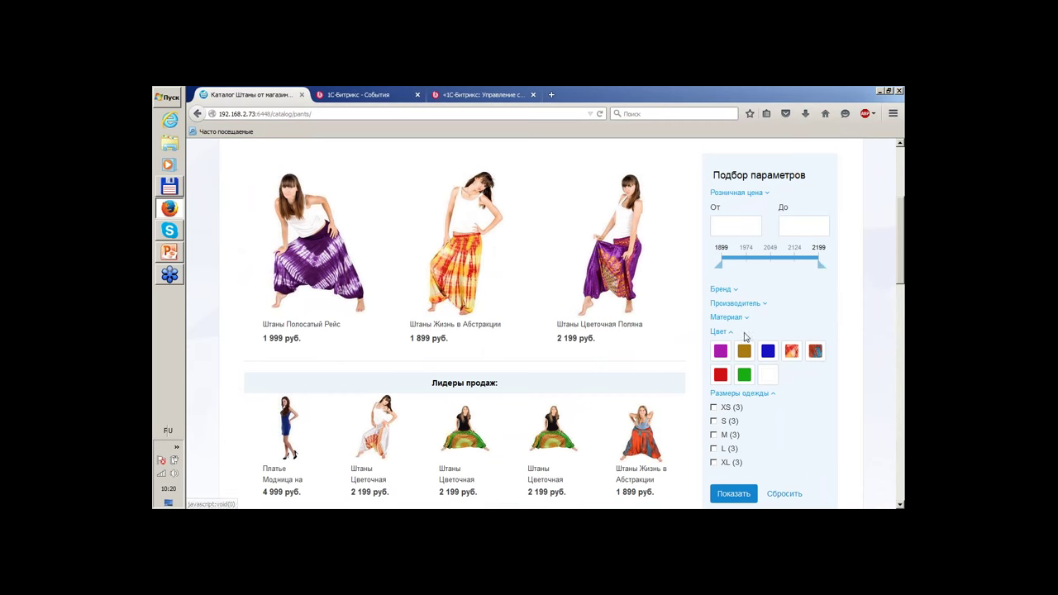
Lower the maximum retail price filter to about 2054 and apply it to the trousers list.
drag(821, 264, 777, 264)
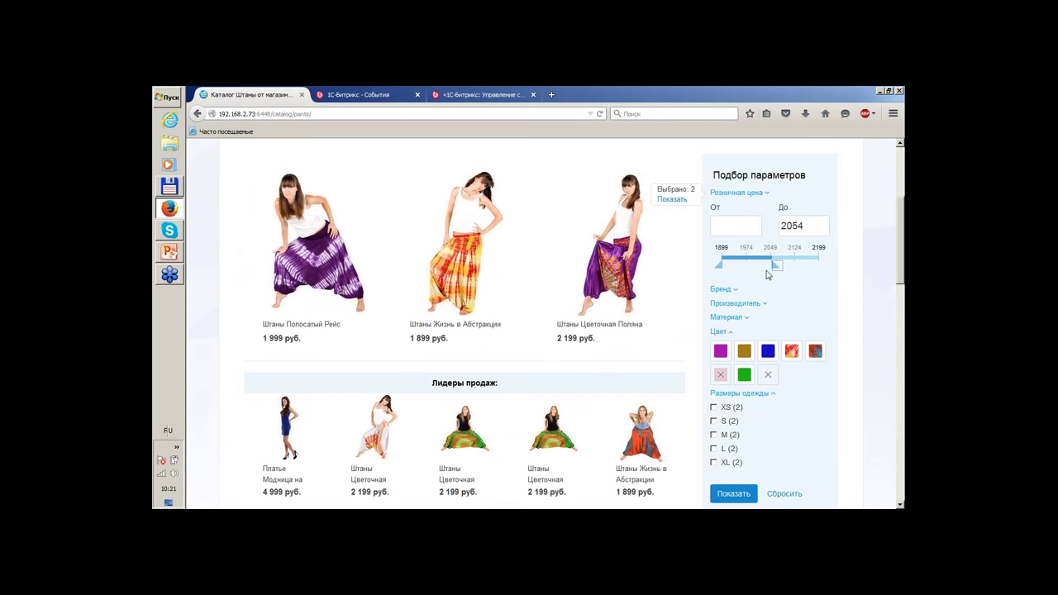
click(674, 200)
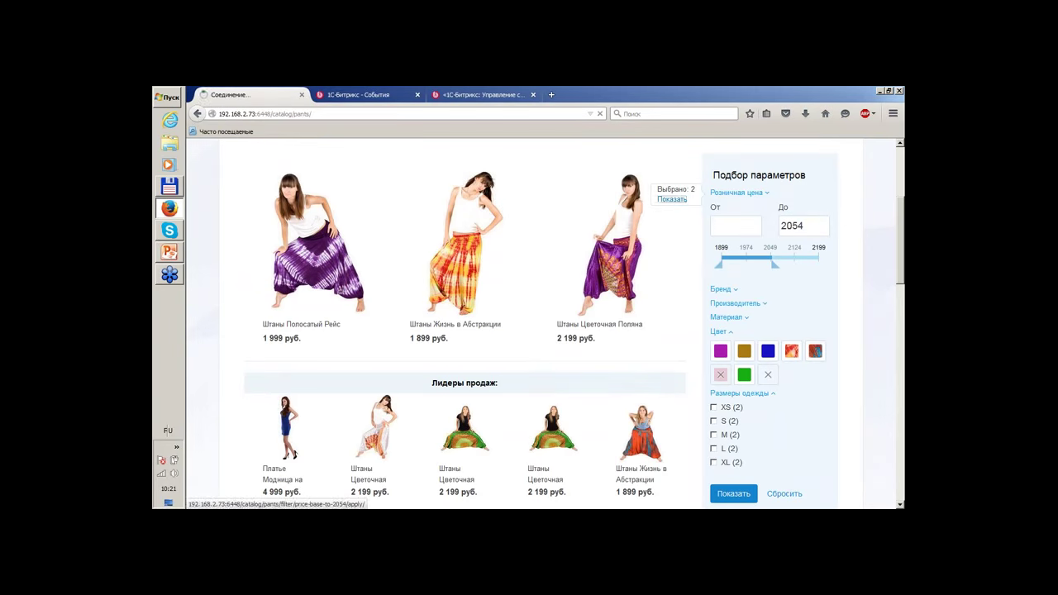
scroll(806, 287, down, 4)
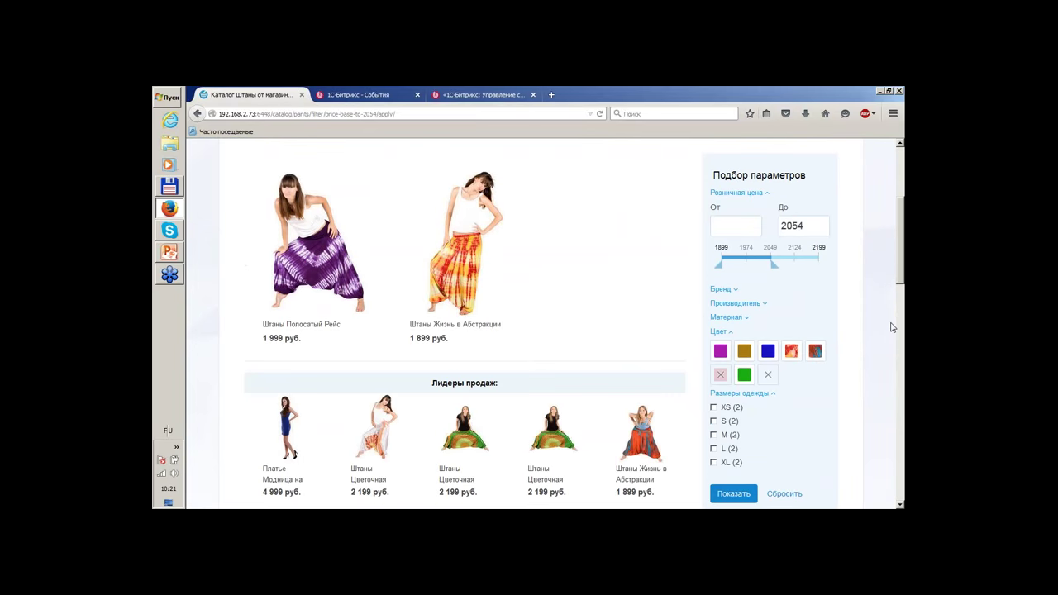
scroll(880, 333, down, 2)
scroll(877, 333, up, 5)
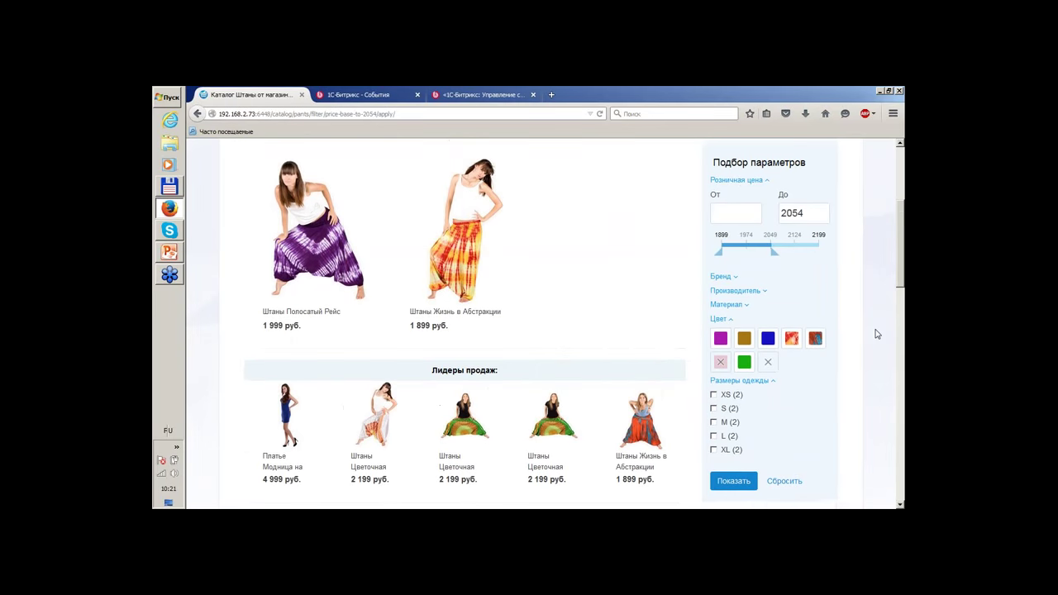
scroll(804, 321, down, 3)
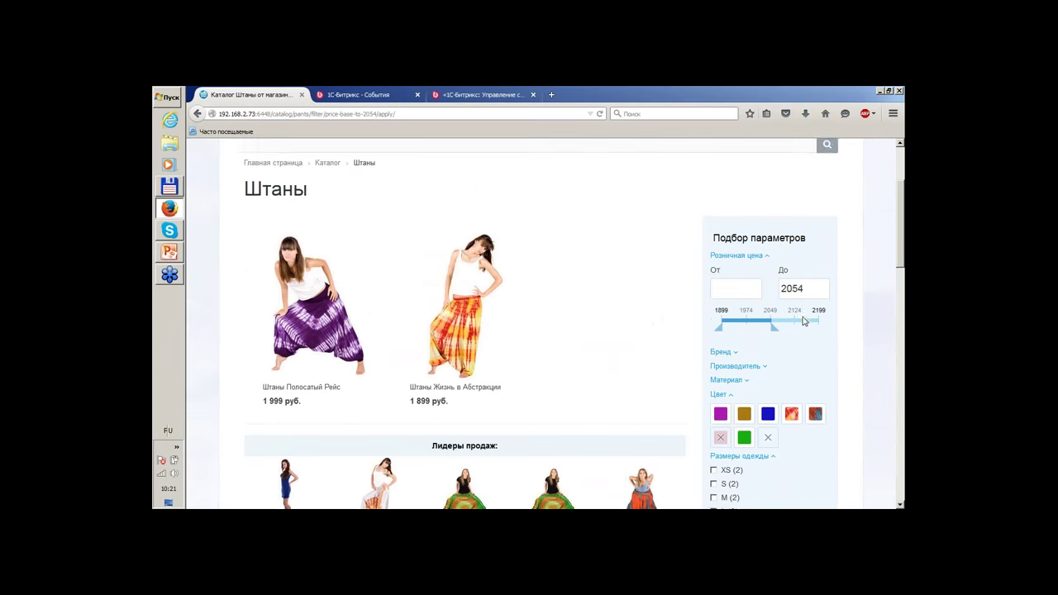
scroll(803, 320, down, 2)
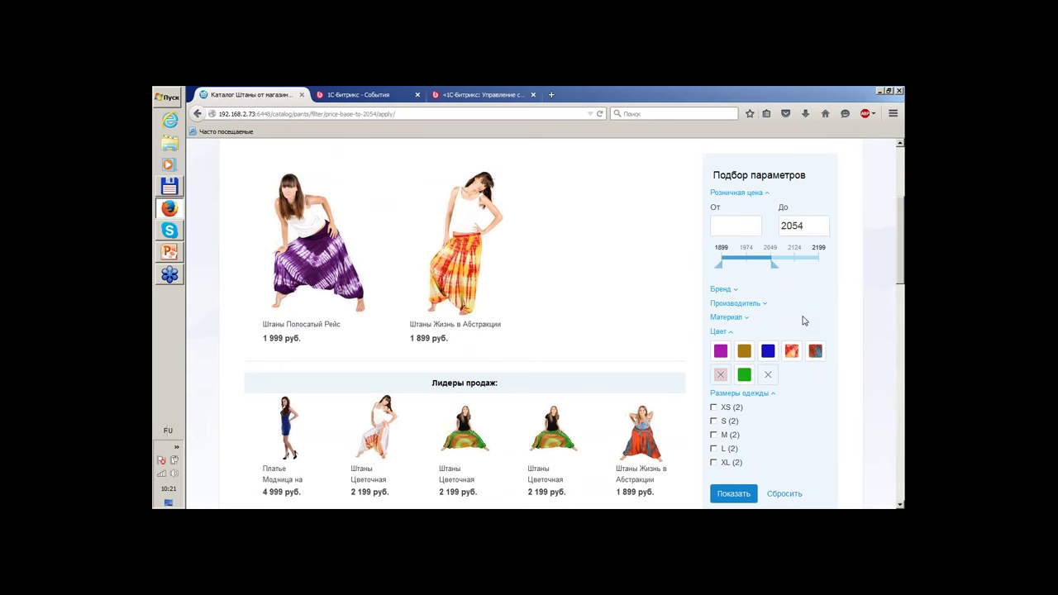
scroll(817, 275, up, 3)
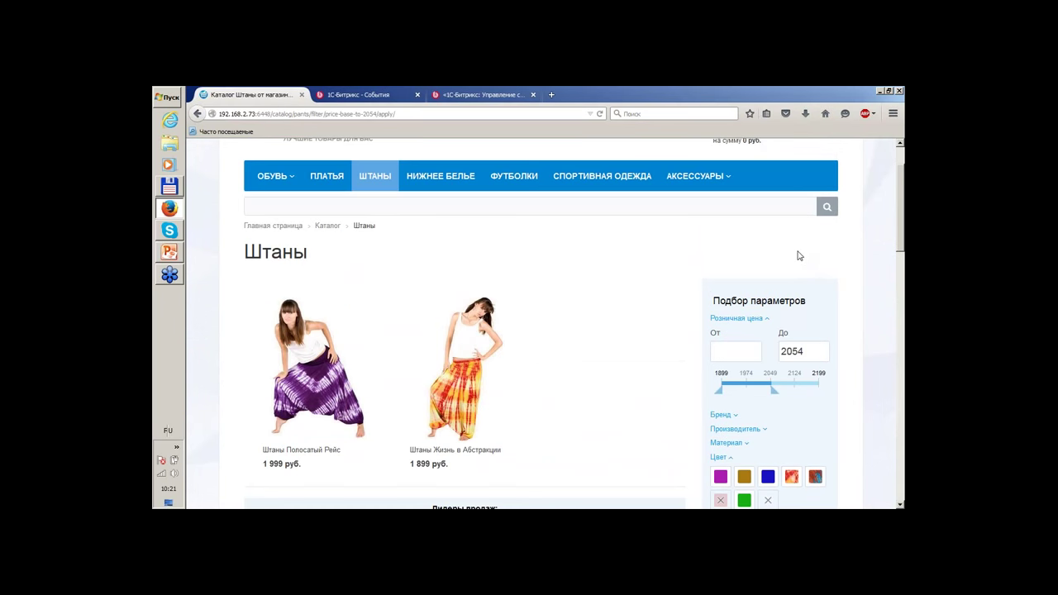
scroll(792, 248, down, 3)
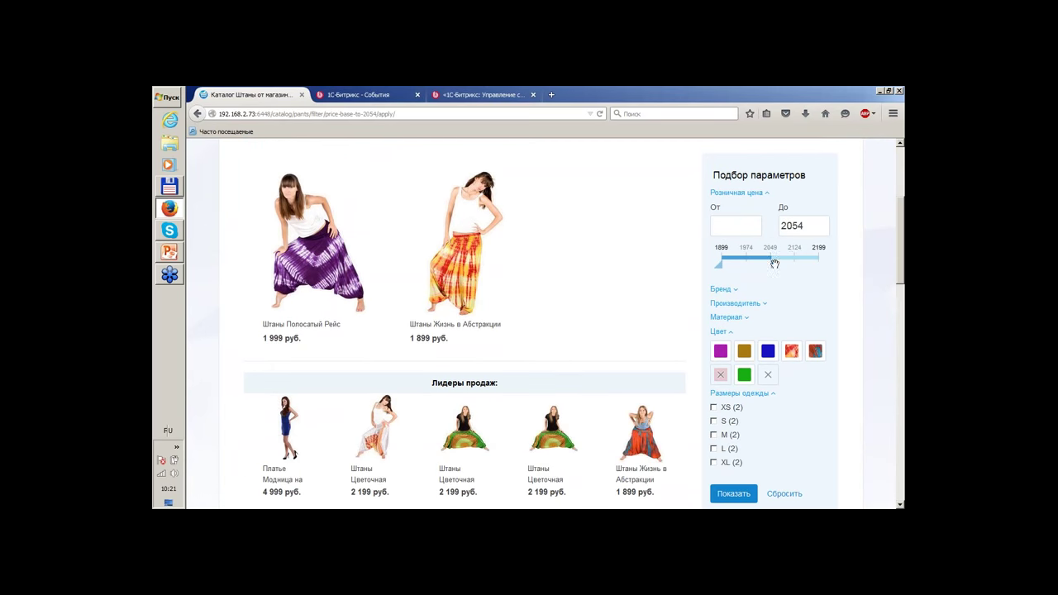
Raise the maximum price to 2134, leaving two pants at 1 999 and 1 899 руб.
drag(774, 263, 801, 264)
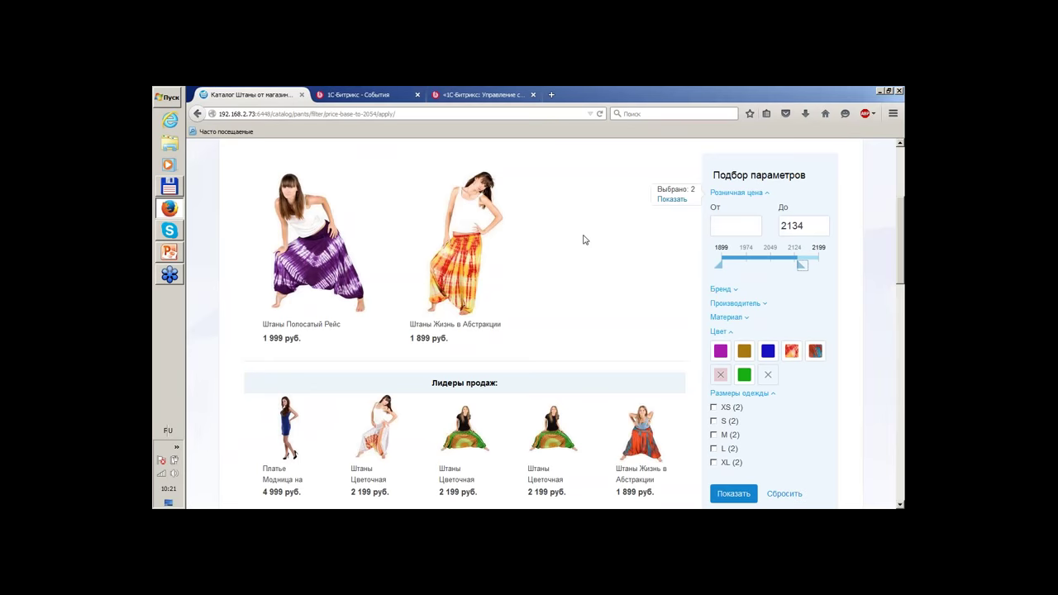
mouse_move(471, 294)
scroll(658, 322, down, 3)
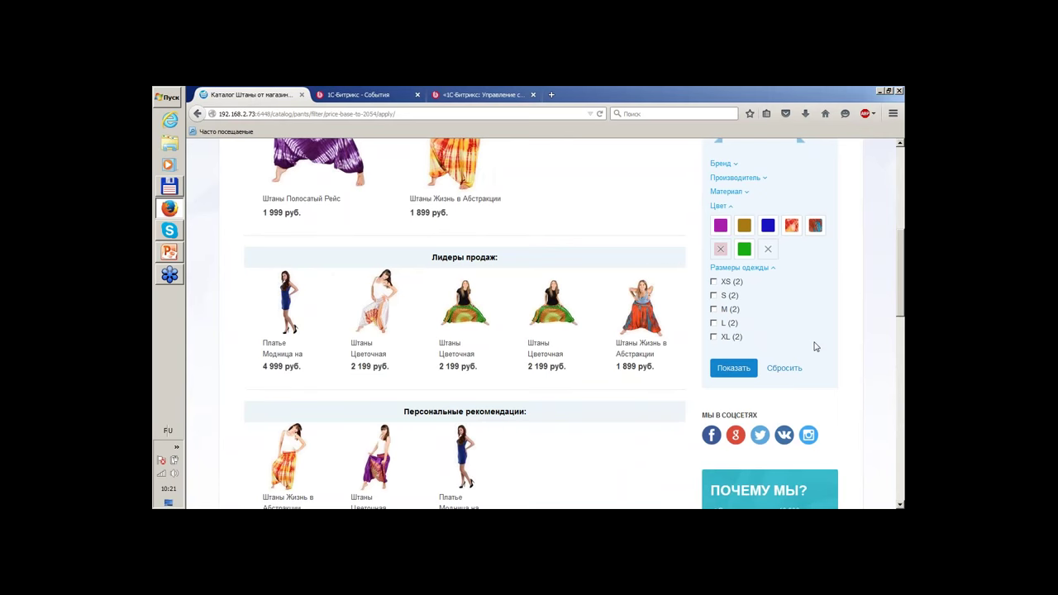
scroll(817, 374, up, 4)
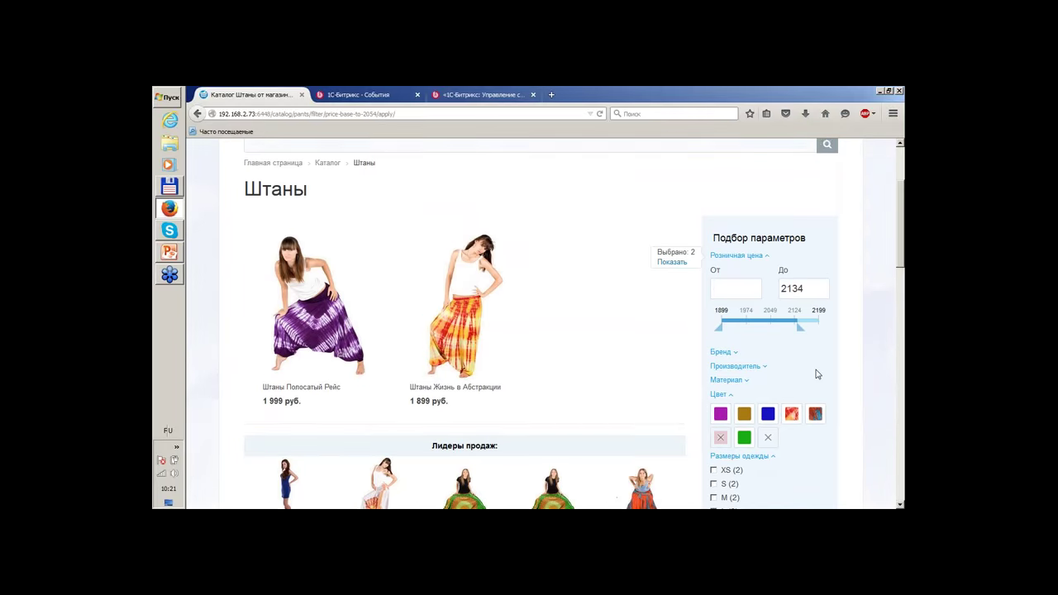
scroll(816, 375, down, 4)
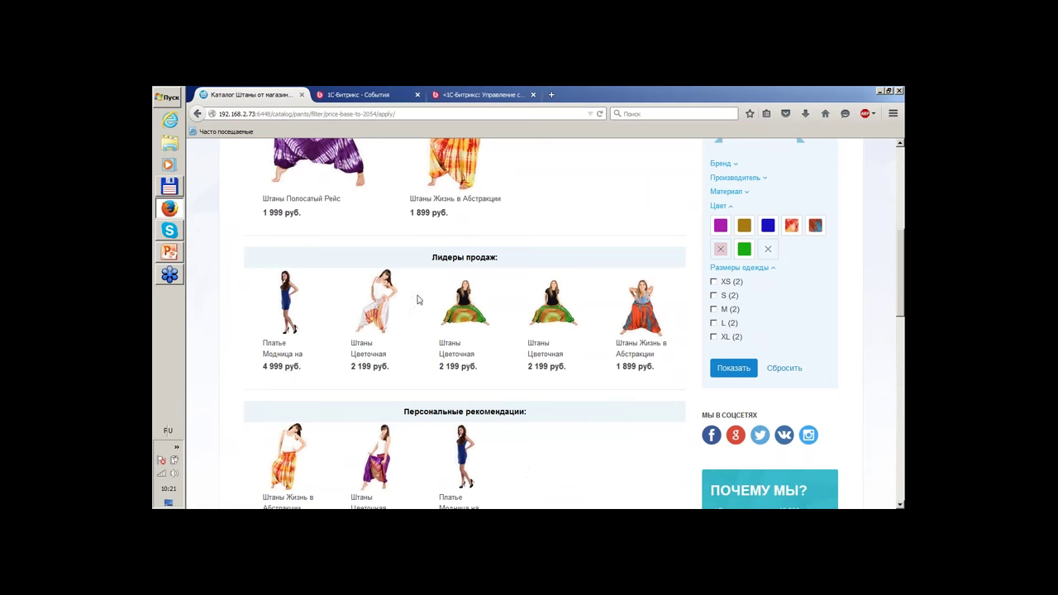
mouse_move(382, 280)
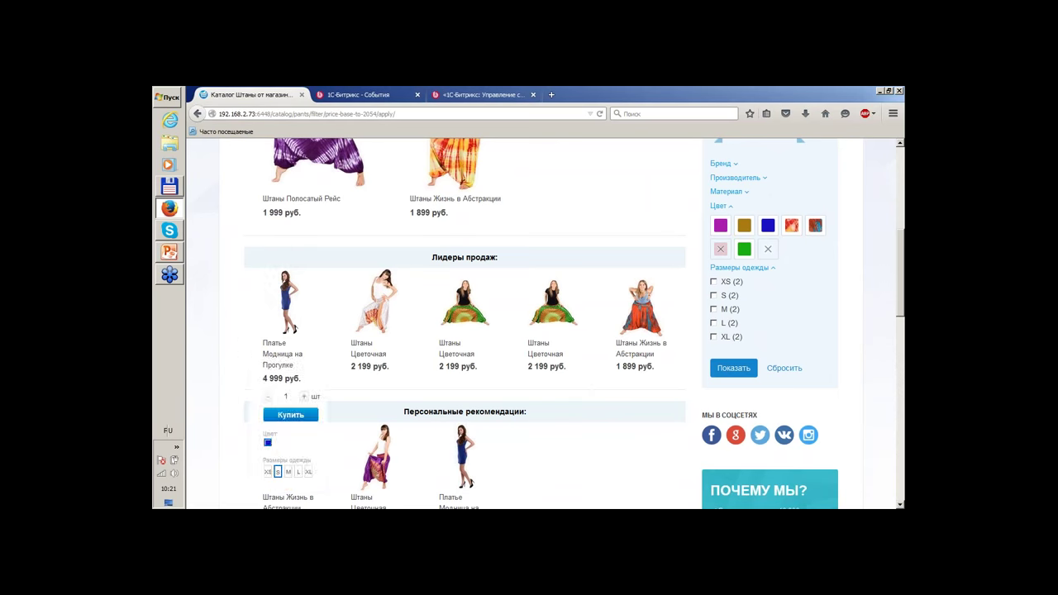
scroll(212, 341, down, 3)
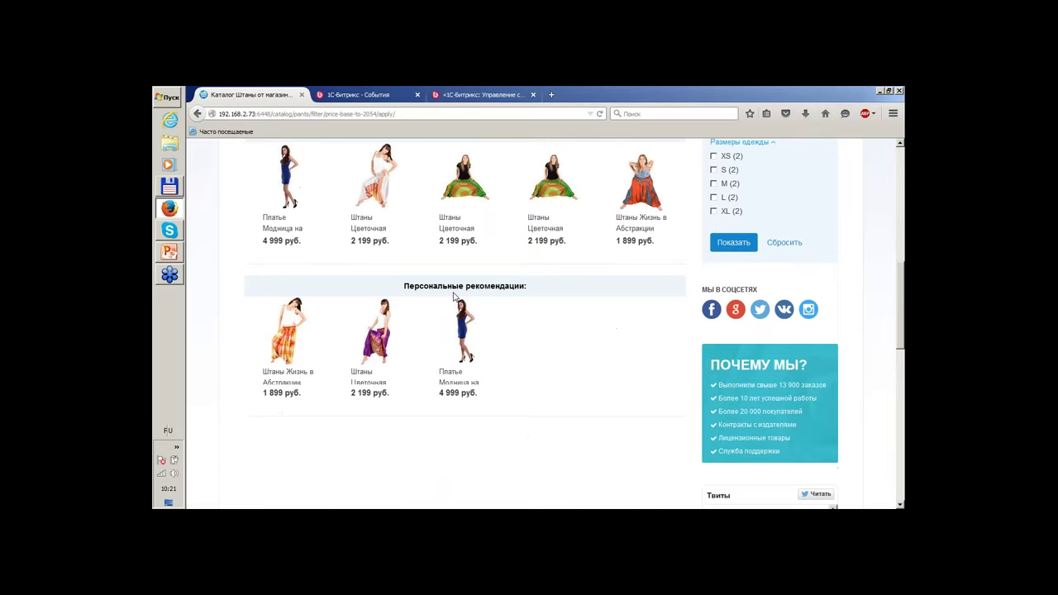
scroll(581, 378, down, 2)
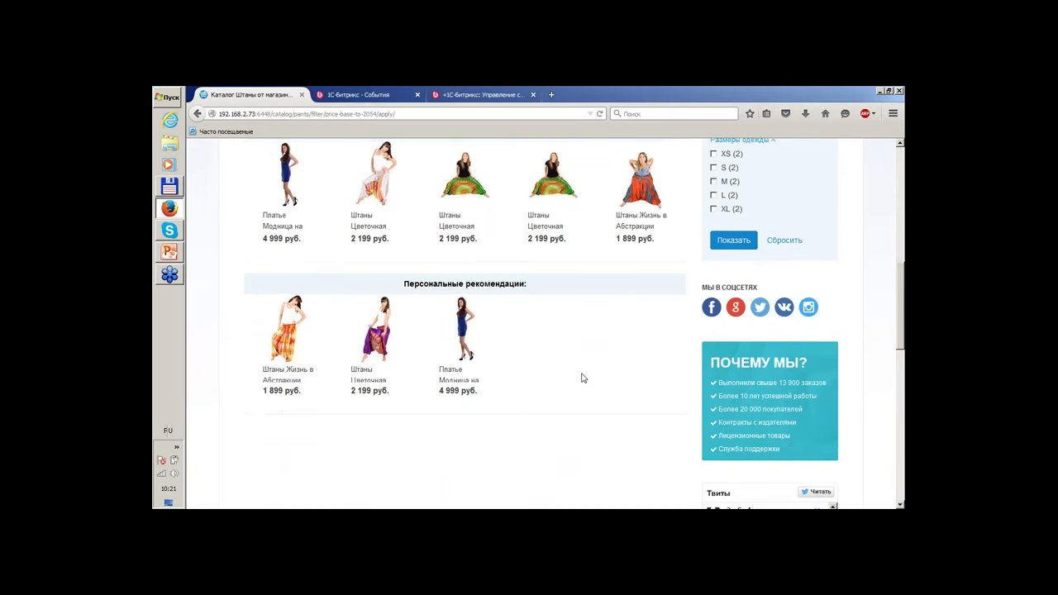
scroll(581, 378, down, 10)
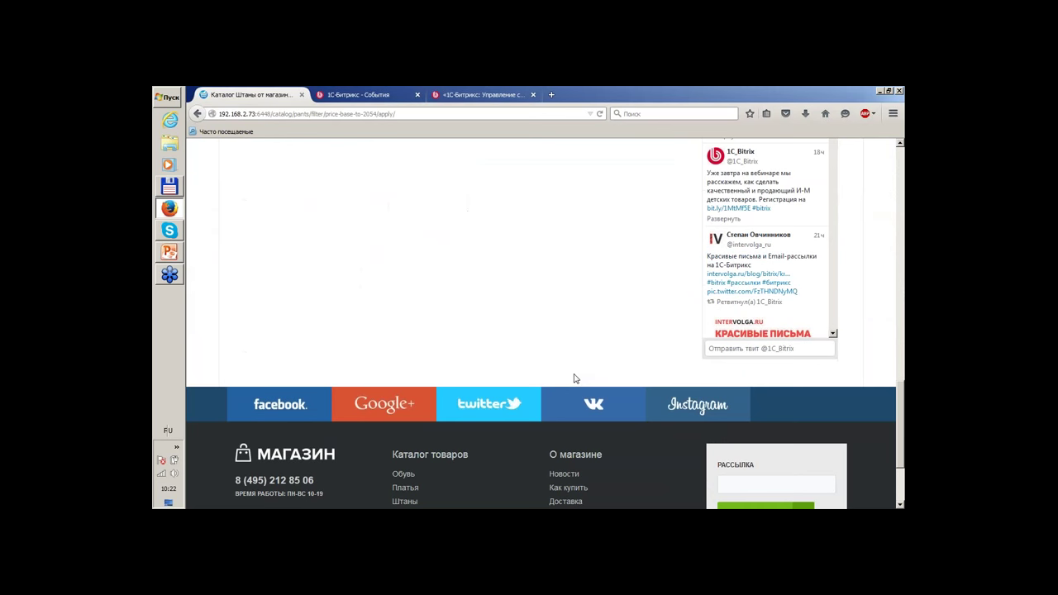
click(572, 373)
scroll(447, 248, down, 5)
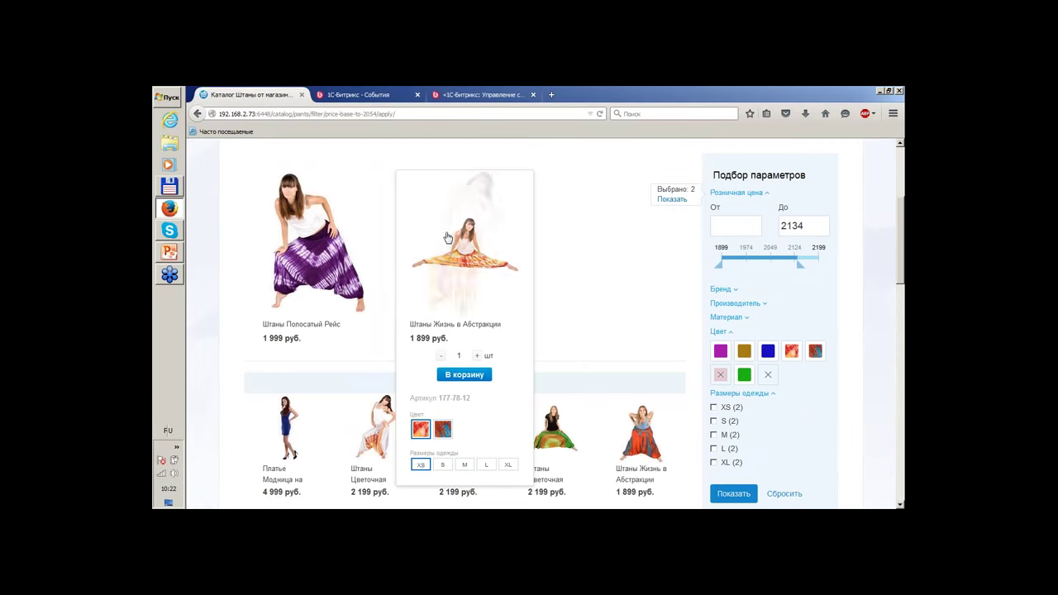
Open the Штаны Жизнь в Абстракции page (1 899 руб.) and preview both colour variants.
click(447, 237)
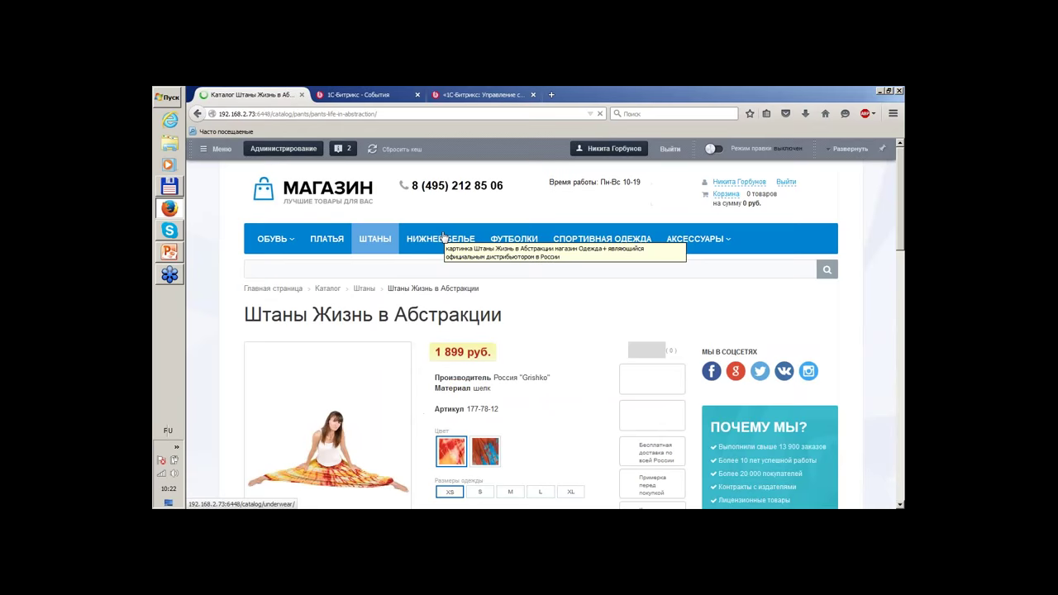
scroll(821, 259, down, 3)
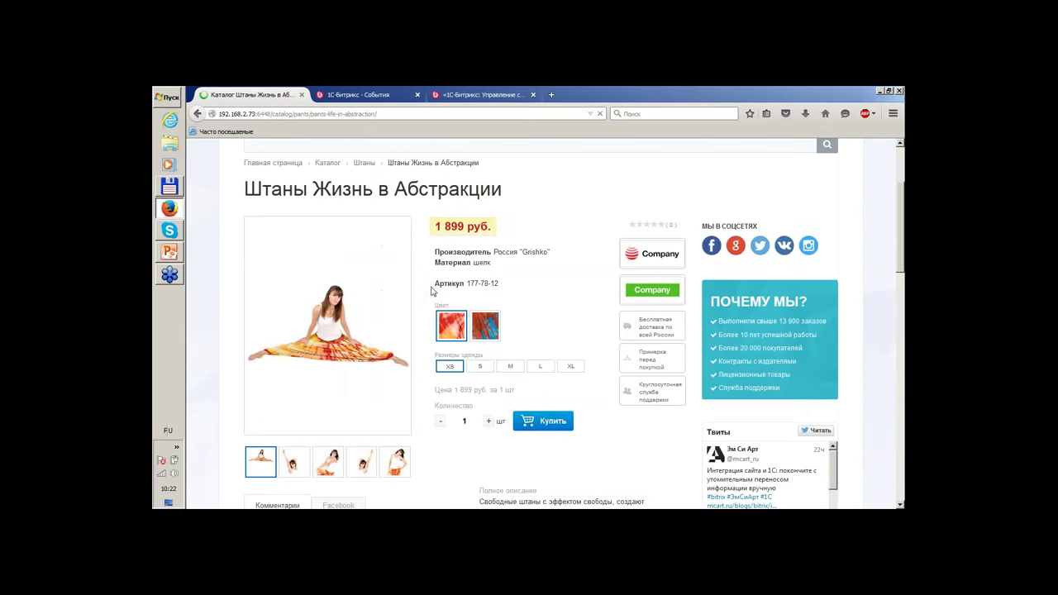
click(485, 326)
click(452, 326)
Browse the pants' other product photos through the thumbnails.
scroll(539, 290, down, 5)
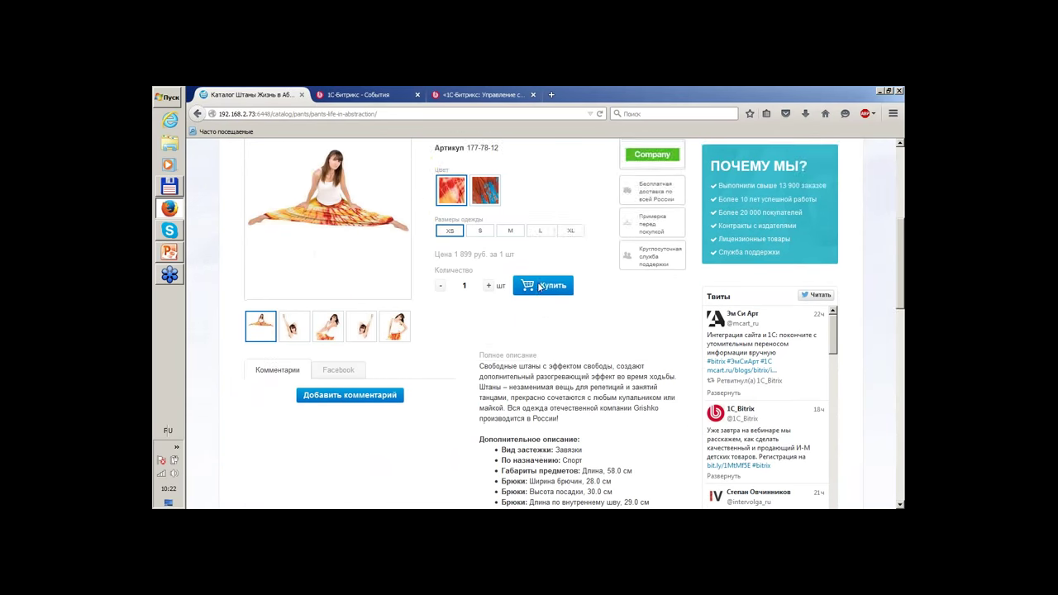
scroll(327, 423, up, 5)
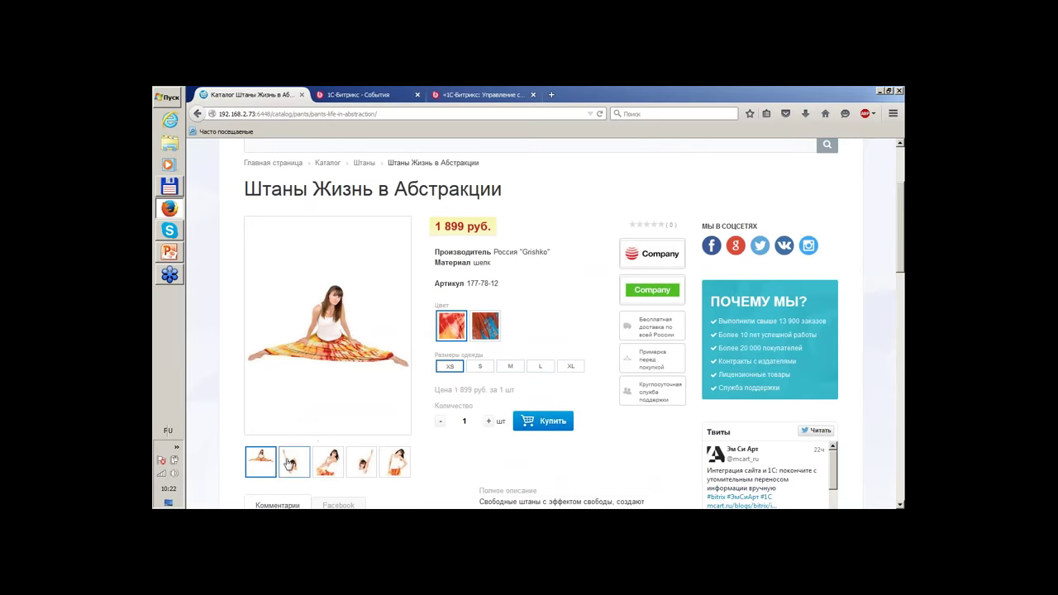
click(299, 462)
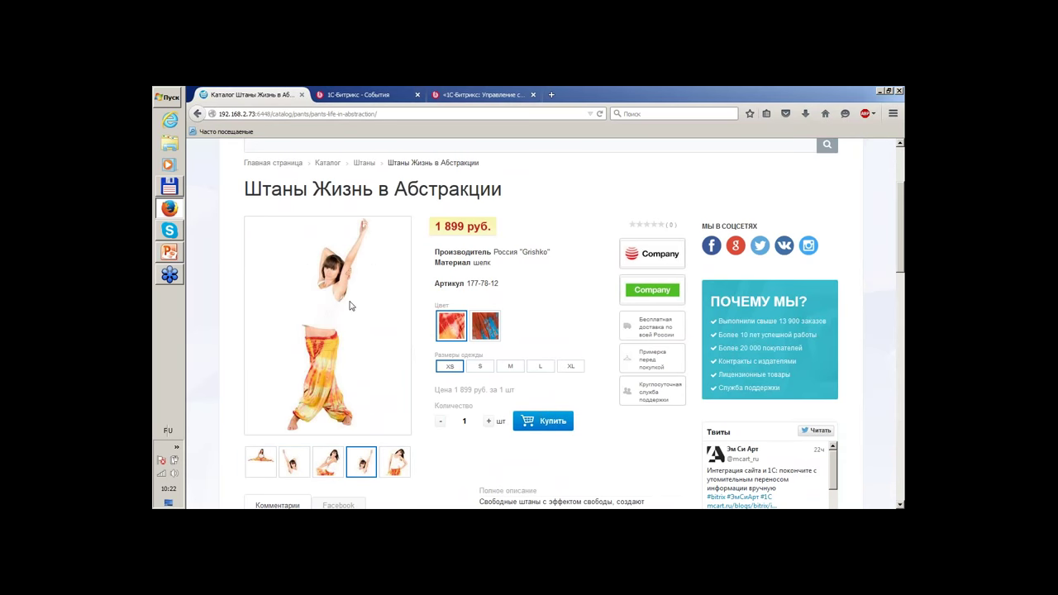
scroll(364, 211, down, 2)
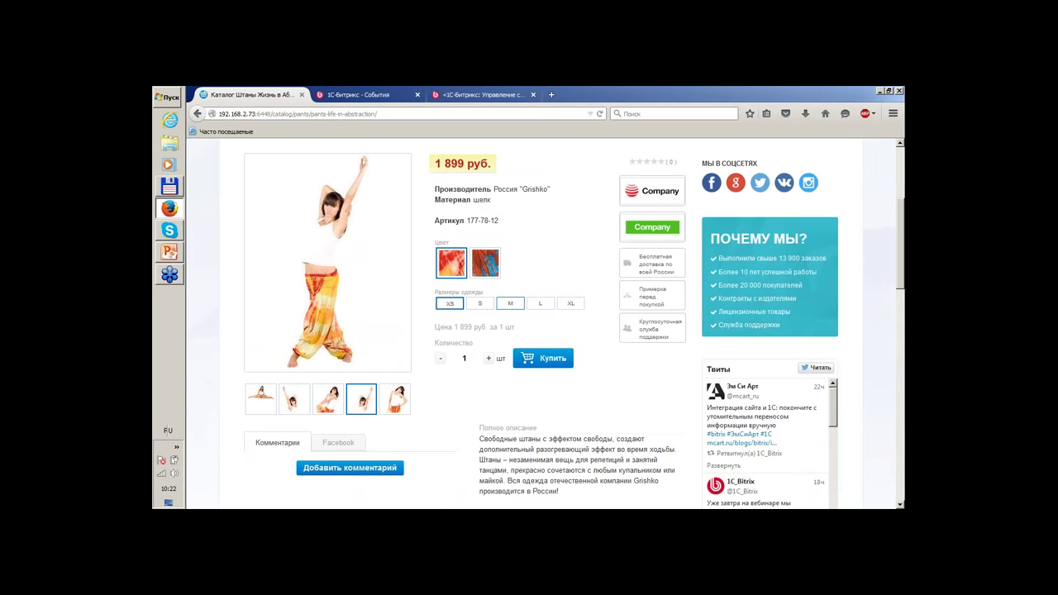
Select size S and the second colour swatch, showing article 177-78-07 at 1 899 руб.
click(529, 304)
click(480, 304)
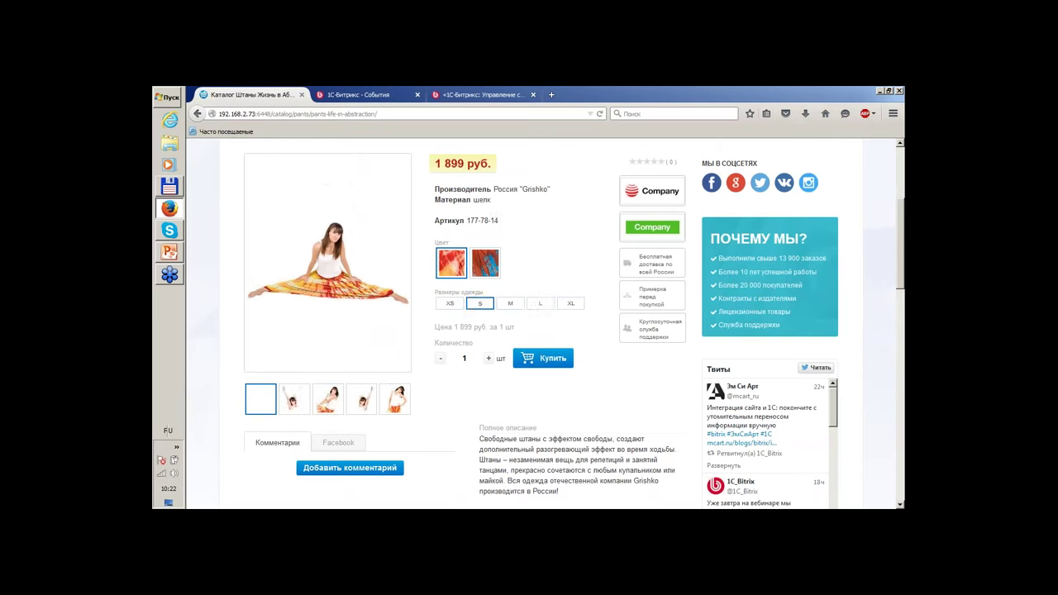
scroll(479, 303, down, 3)
scroll(509, 225, up, 1)
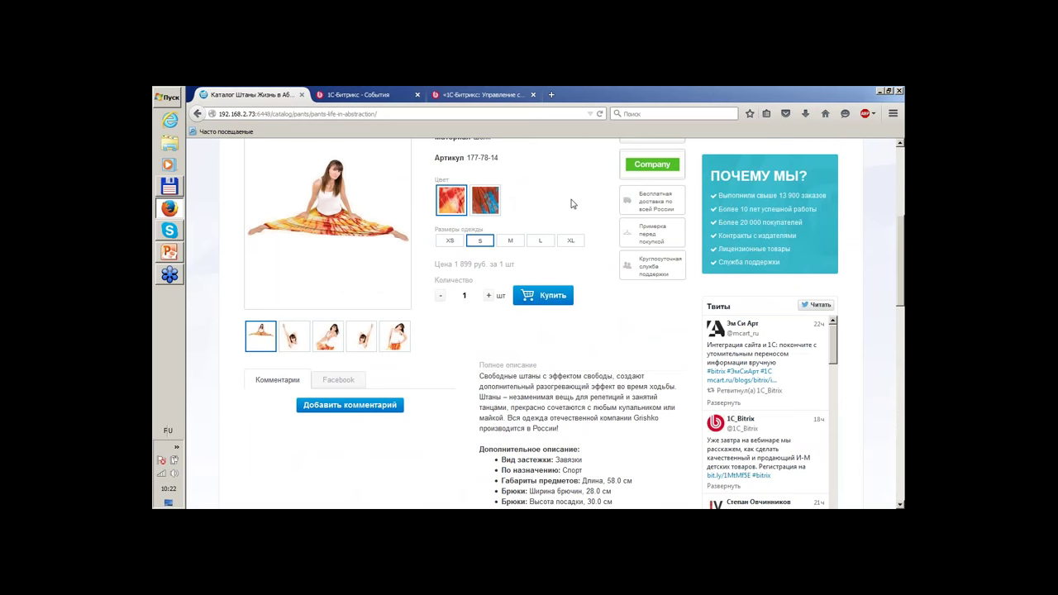
scroll(571, 203, up, 1)
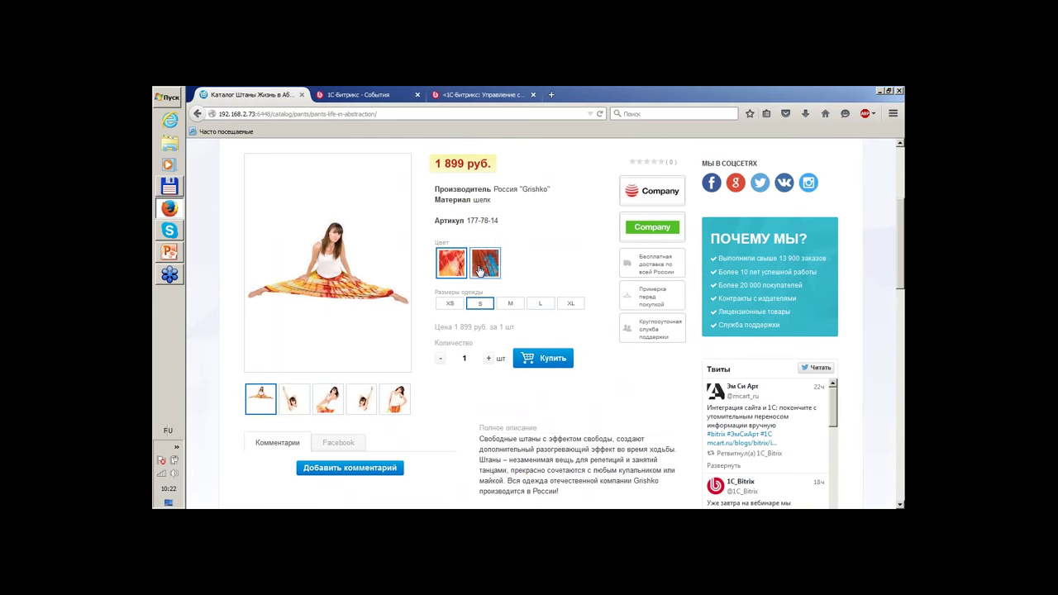
click(479, 270)
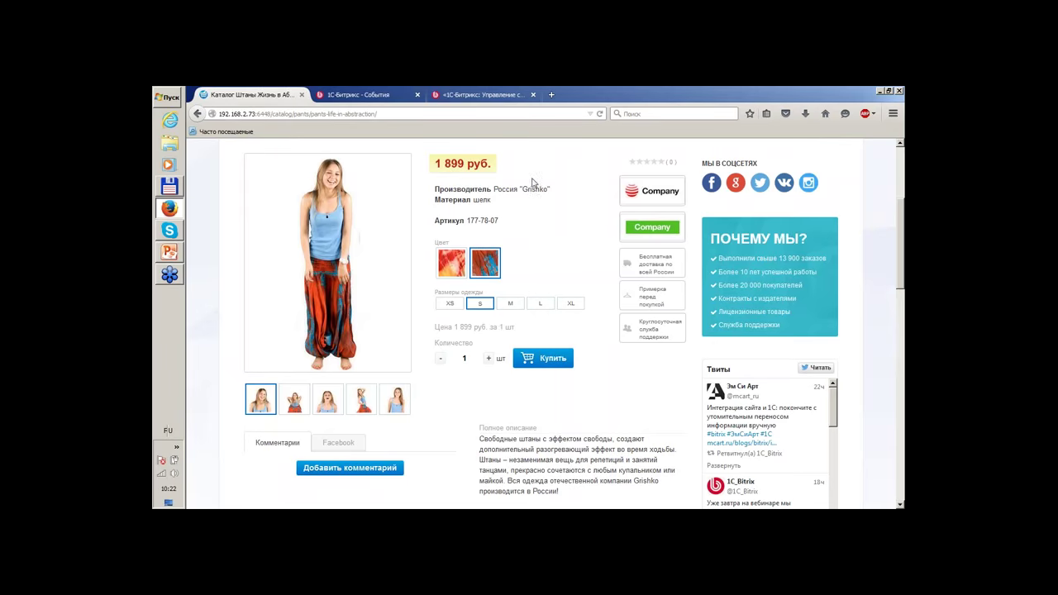
scroll(548, 149, down, 5)
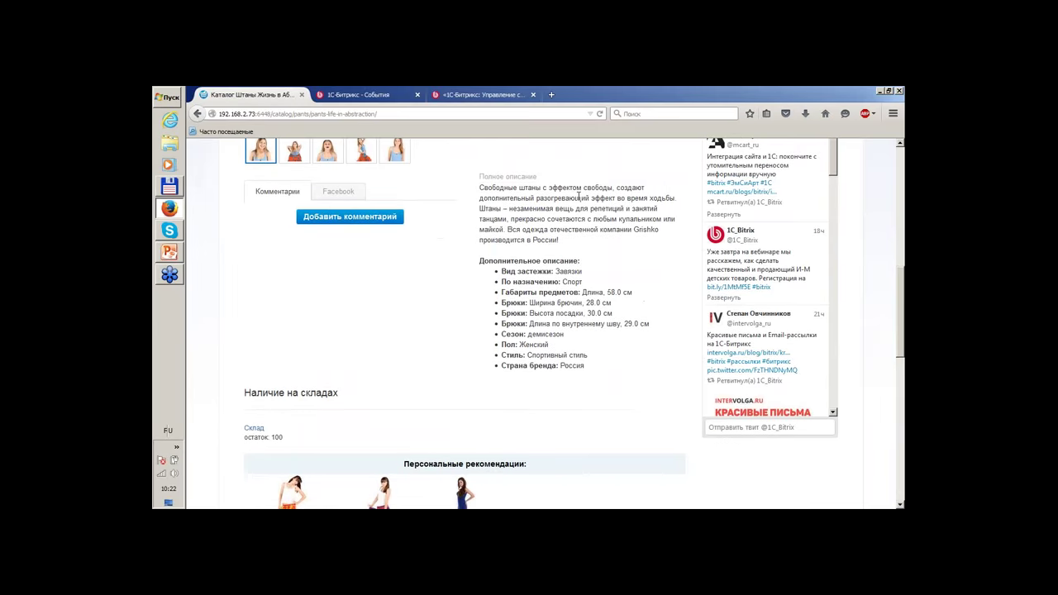
scroll(578, 195, down, 3)
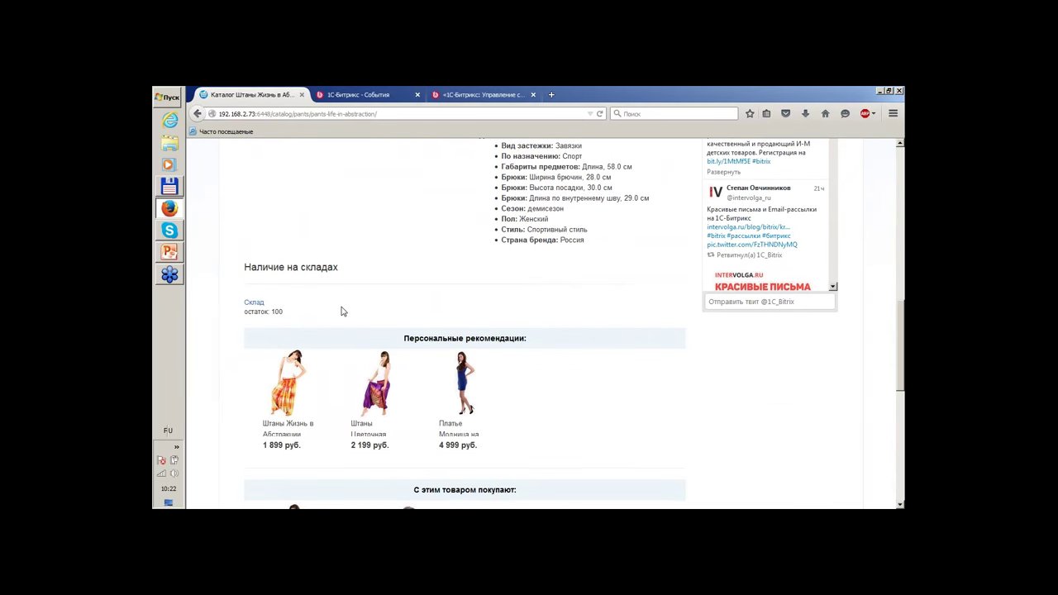
scroll(513, 287, down, 5)
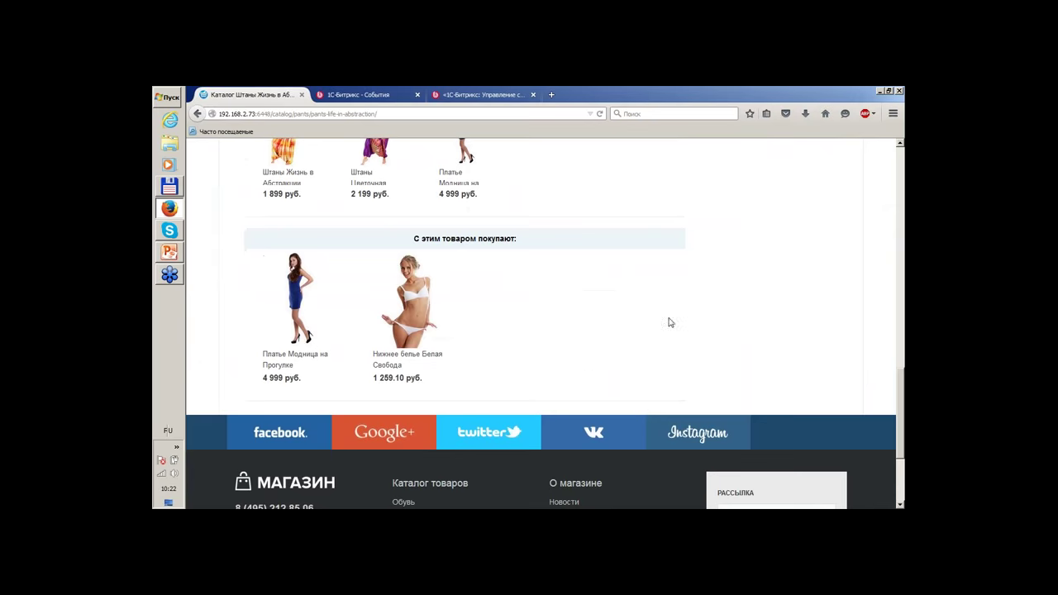
scroll(728, 306, down, 3)
scroll(529, 364, up, 6)
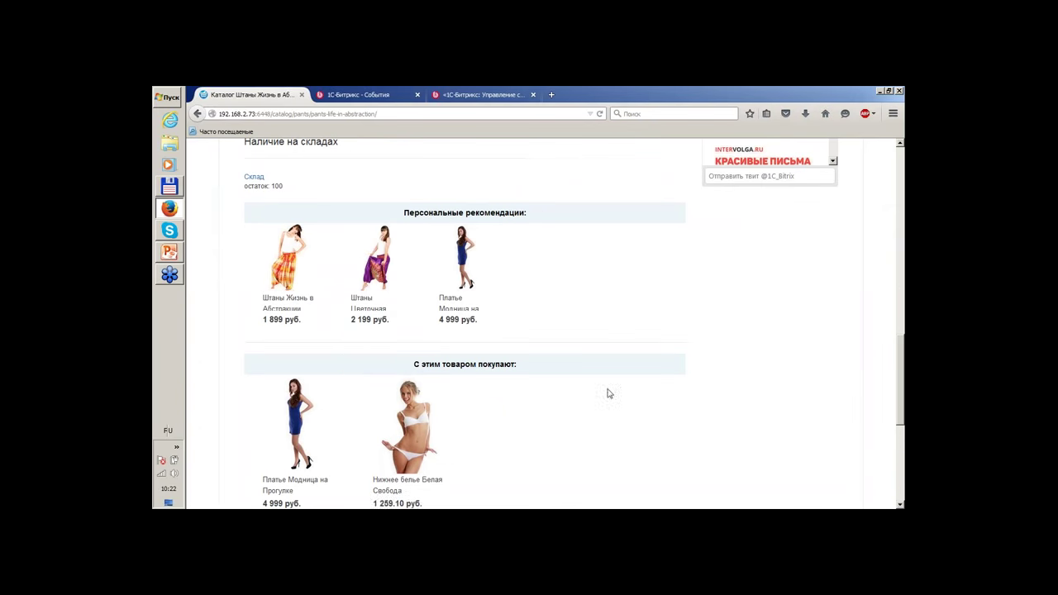
scroll(499, 413, down, 2)
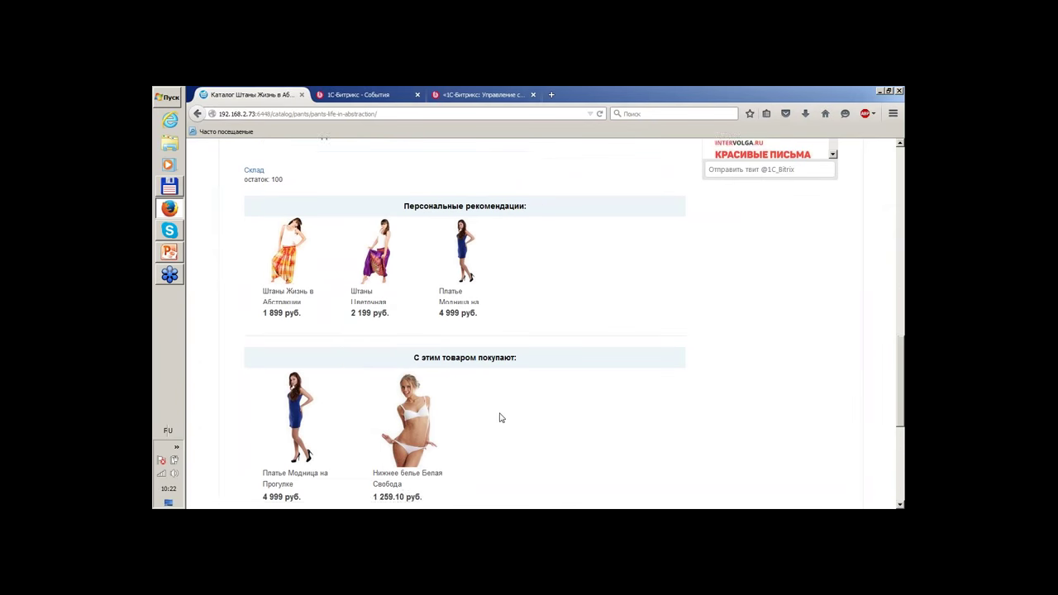
scroll(524, 379, up, 10)
scroll(523, 379, up, 3)
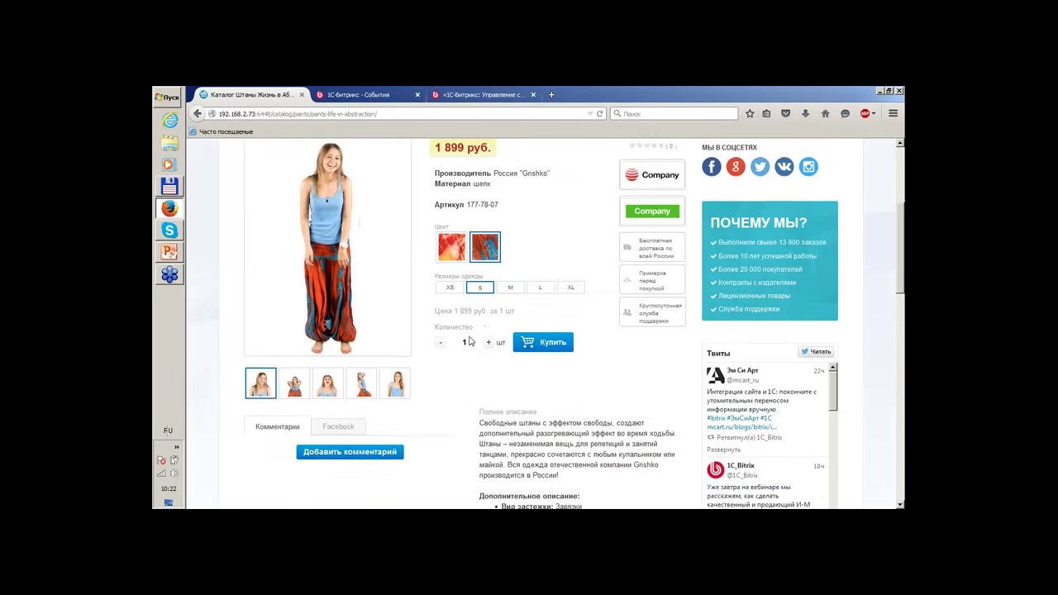
scroll(493, 369, down, 15)
scroll(430, 347, up, 2)
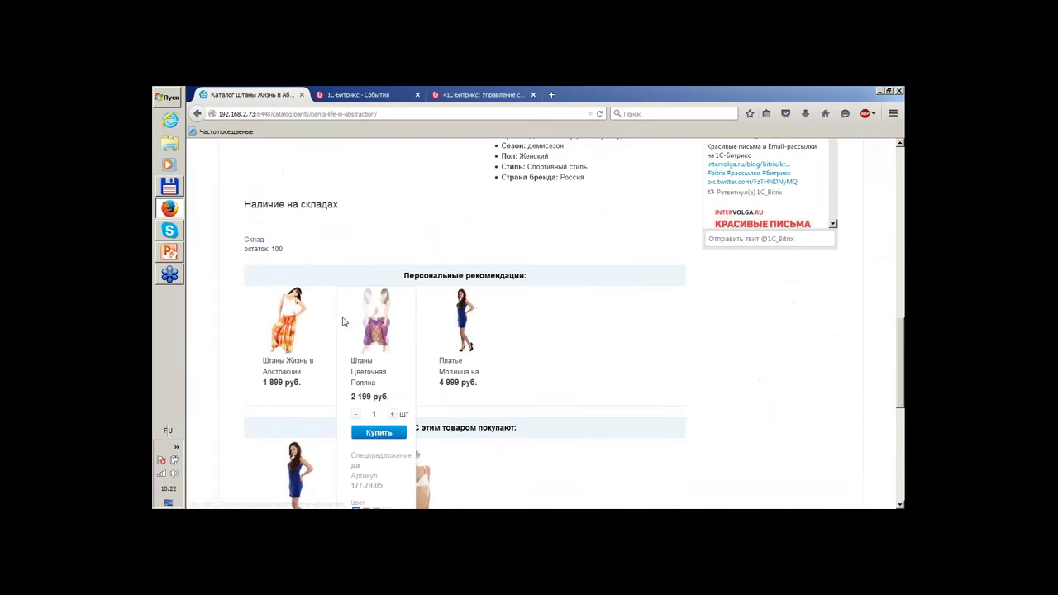
scroll(409, 364, down, 4)
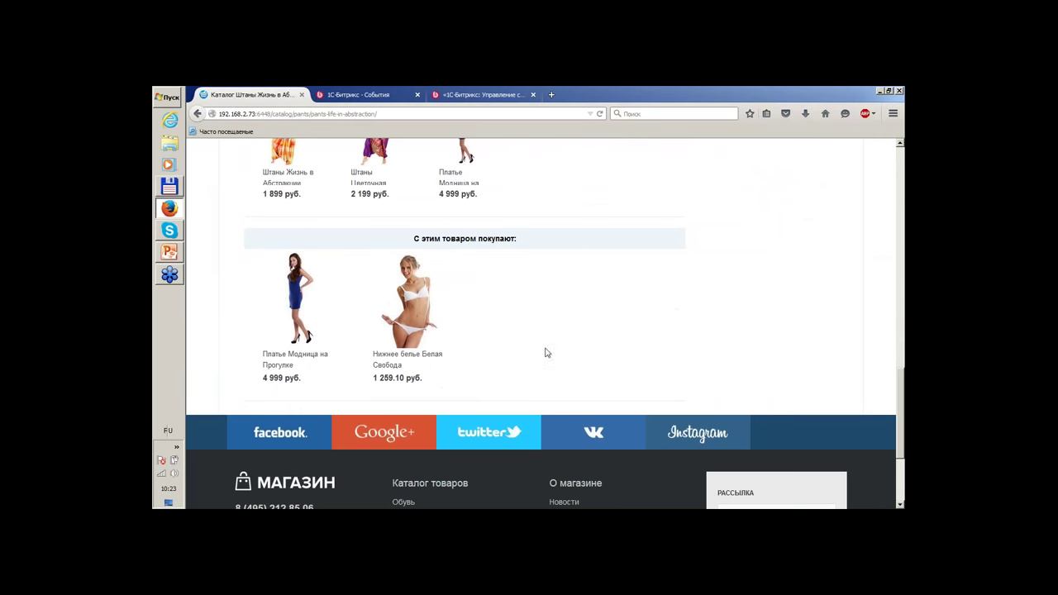
scroll(522, 350, up, 4)
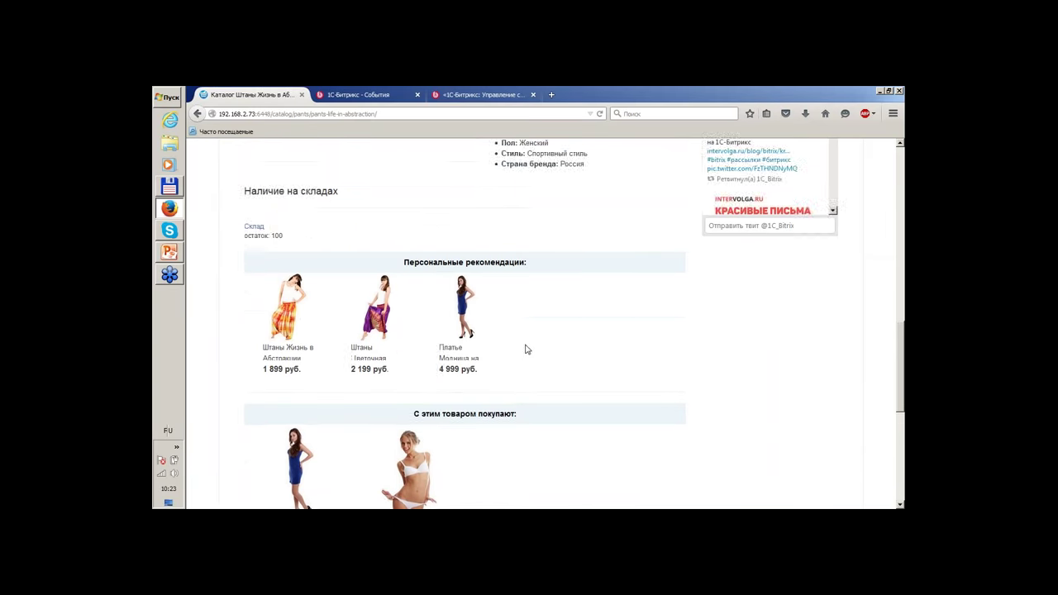
scroll(526, 364, down, 1)
scroll(540, 359, up, 2)
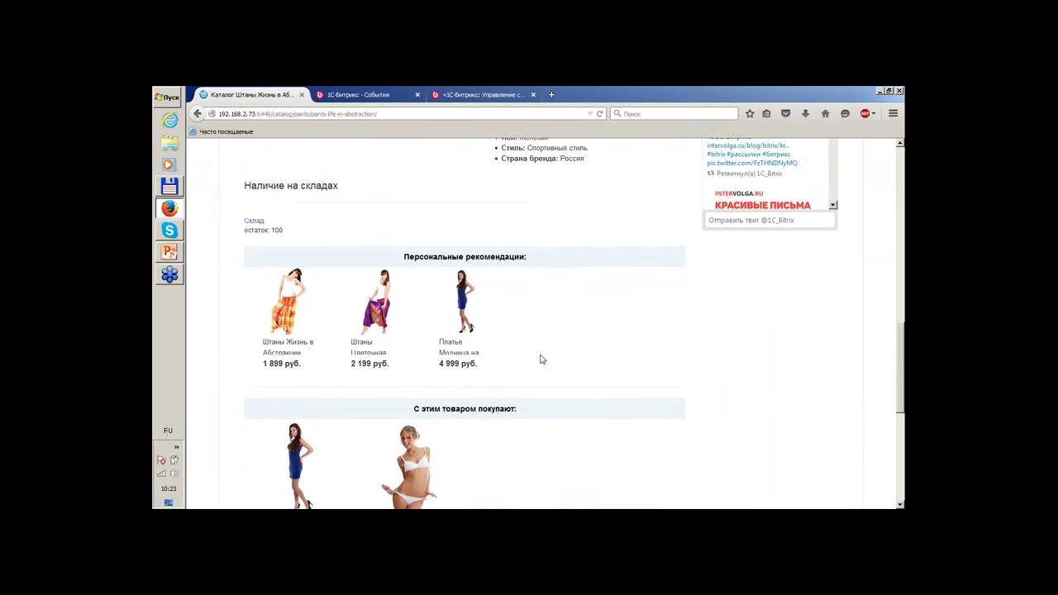
scroll(683, 348, up, 3)
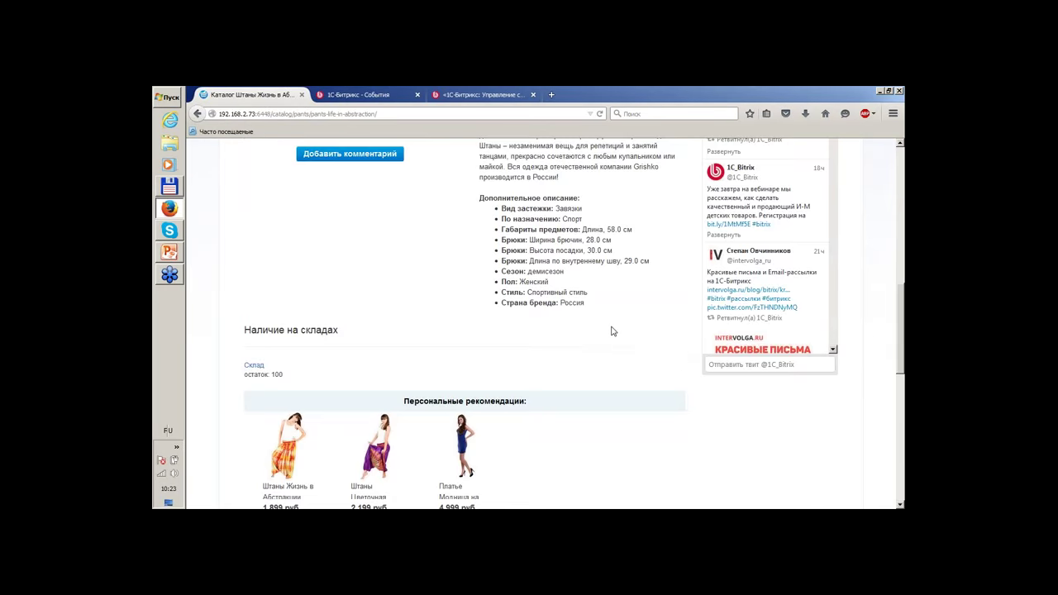
scroll(611, 331, up, 6)
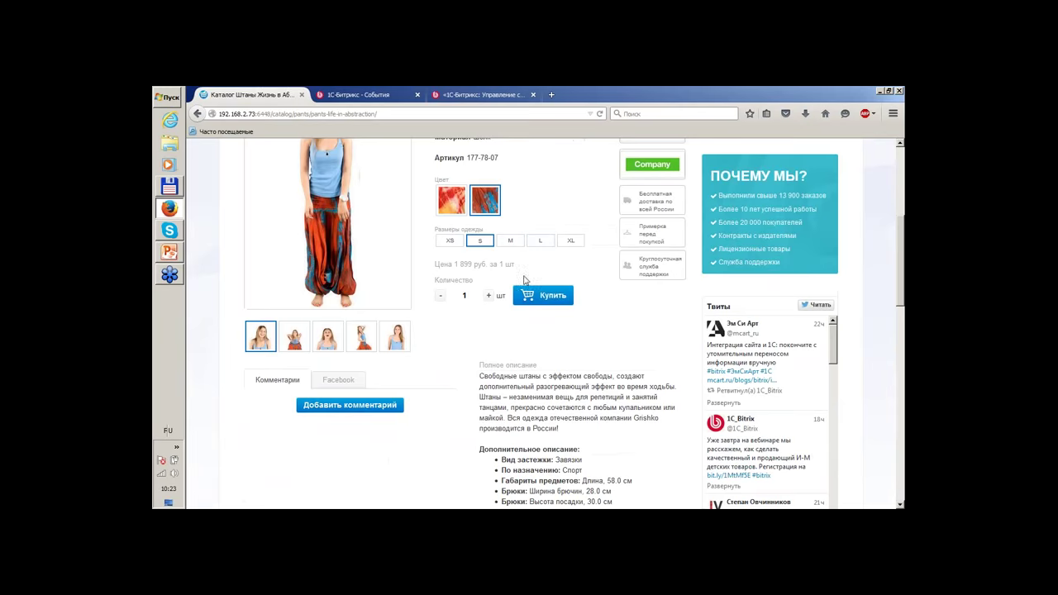
Add the Штаны Жизнь в Абстракции pants to the shopping cart.
click(543, 296)
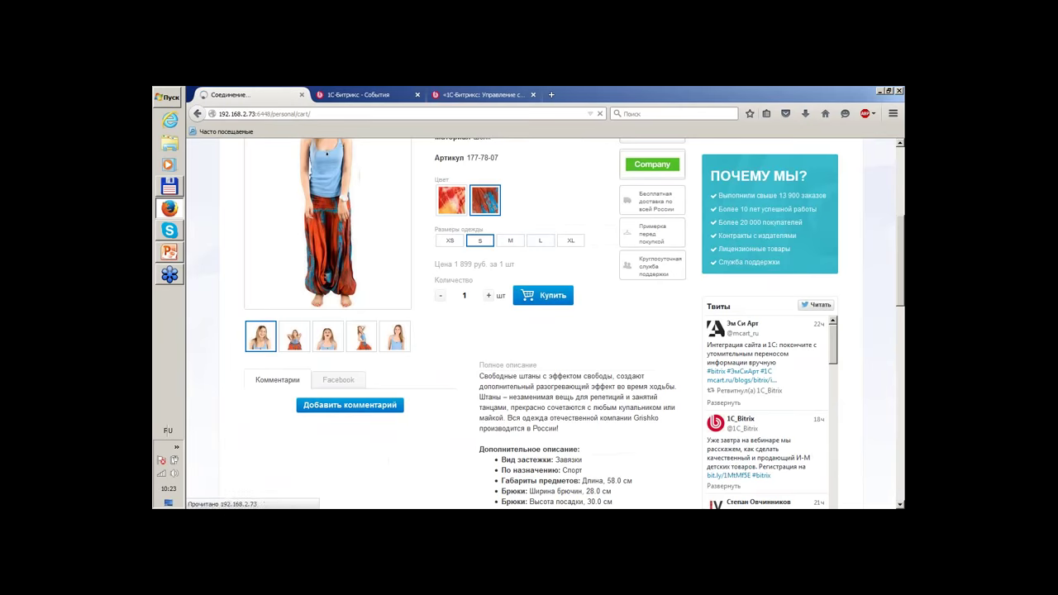
scroll(567, 292, down, 2)
scroll(567, 292, down, 1)
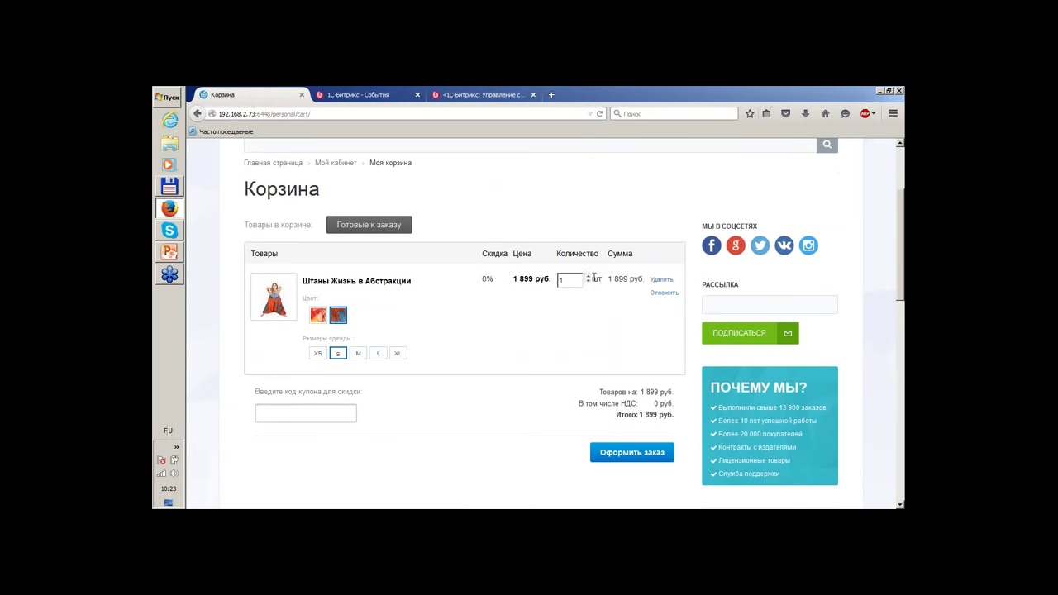
In the cart, set quantity 3, the other colour and size L, totalling 5 697 руб.
click(588, 277)
click(589, 277)
click(319, 319)
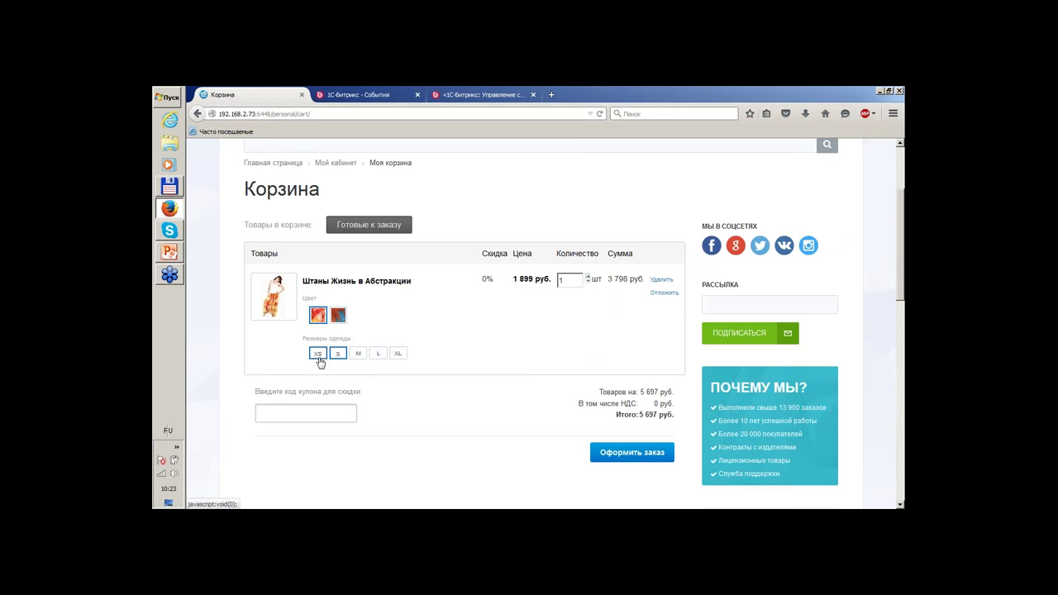
click(374, 357)
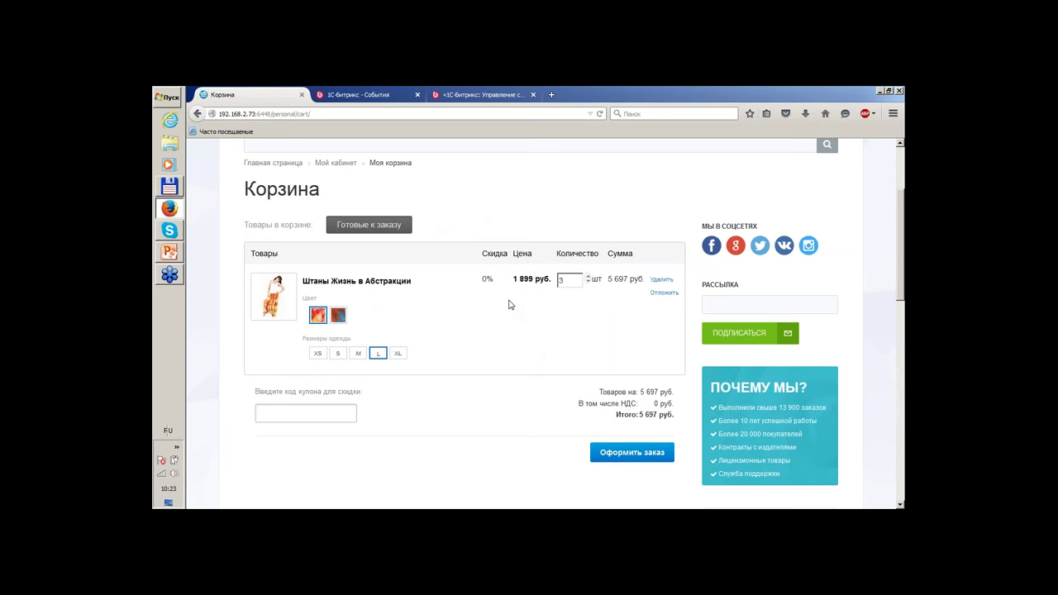
scroll(444, 302, down, 1)
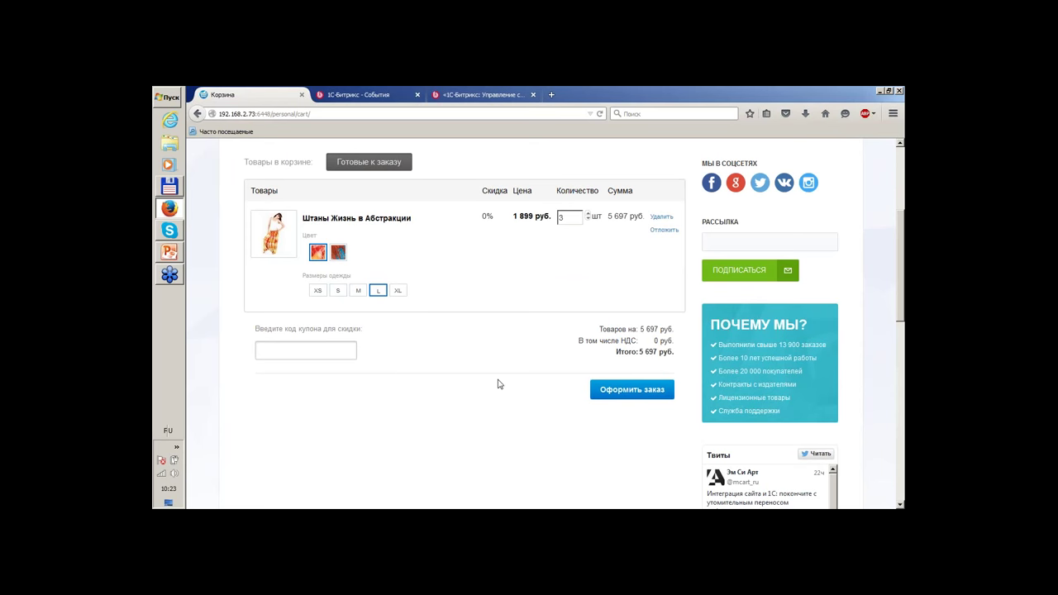
Proceed from the cart to the checkout page and review the buyer form.
click(614, 390)
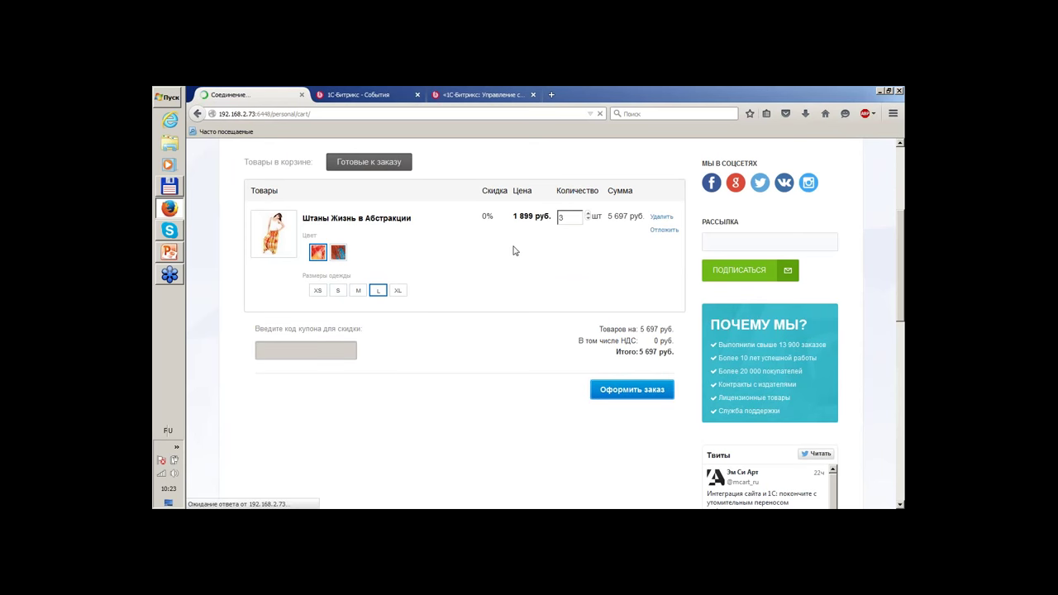
scroll(514, 257, down, 5)
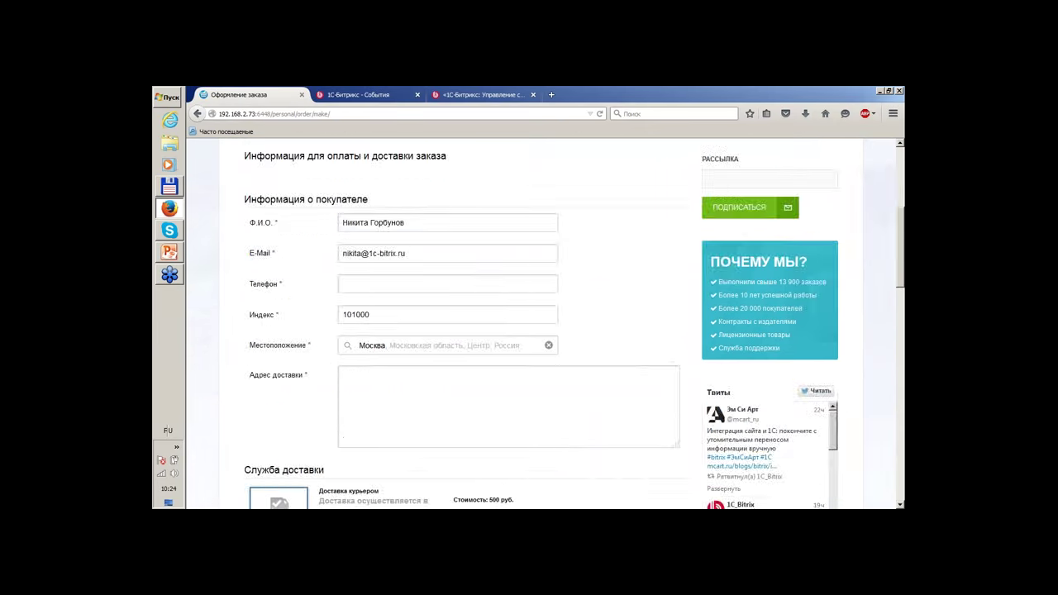
scroll(529, 331, up, 3)
scroll(508, 262, down, 8)
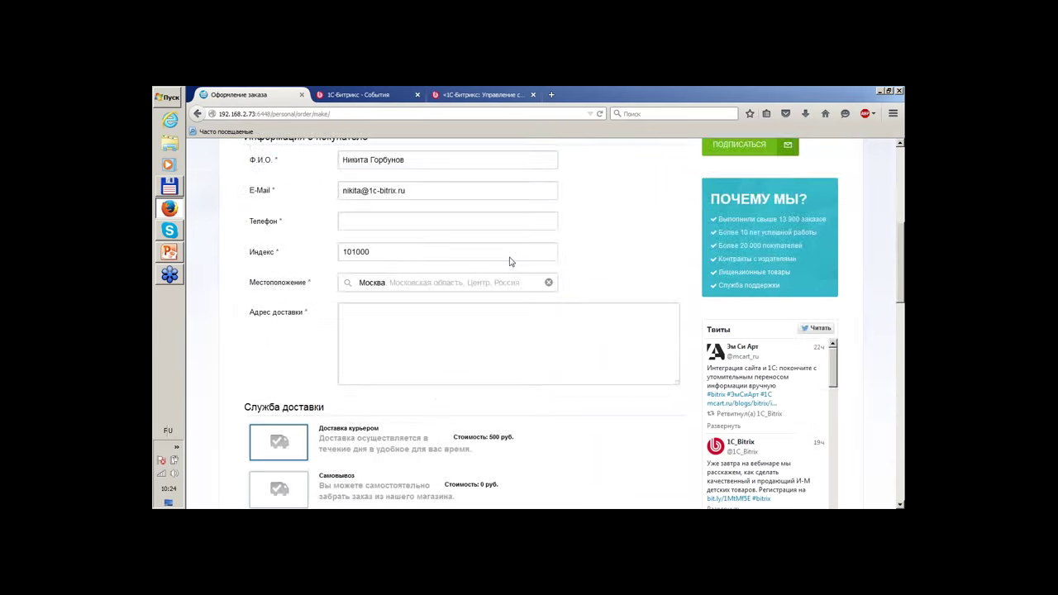
scroll(431, 307, up, 6)
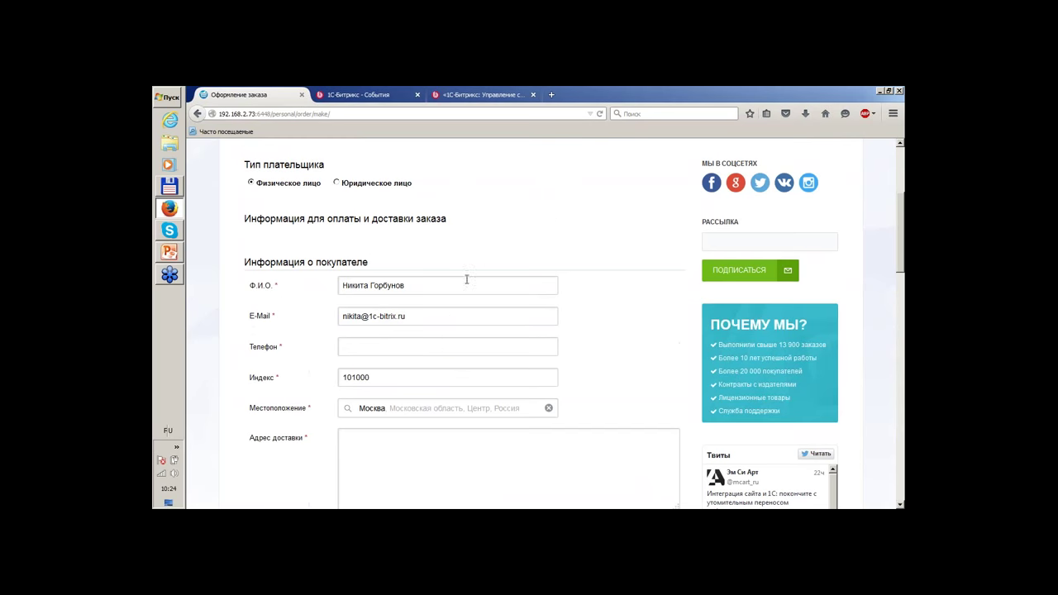
scroll(467, 279, down, 3)
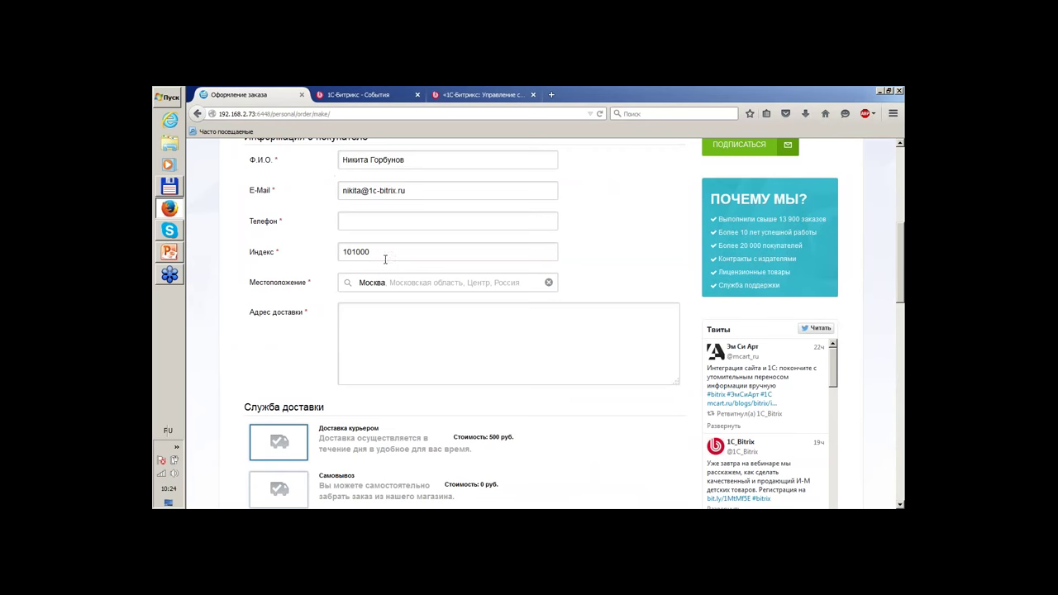
key(ctrl+a)
text(236023)
double_click(425, 283)
text(Кали)
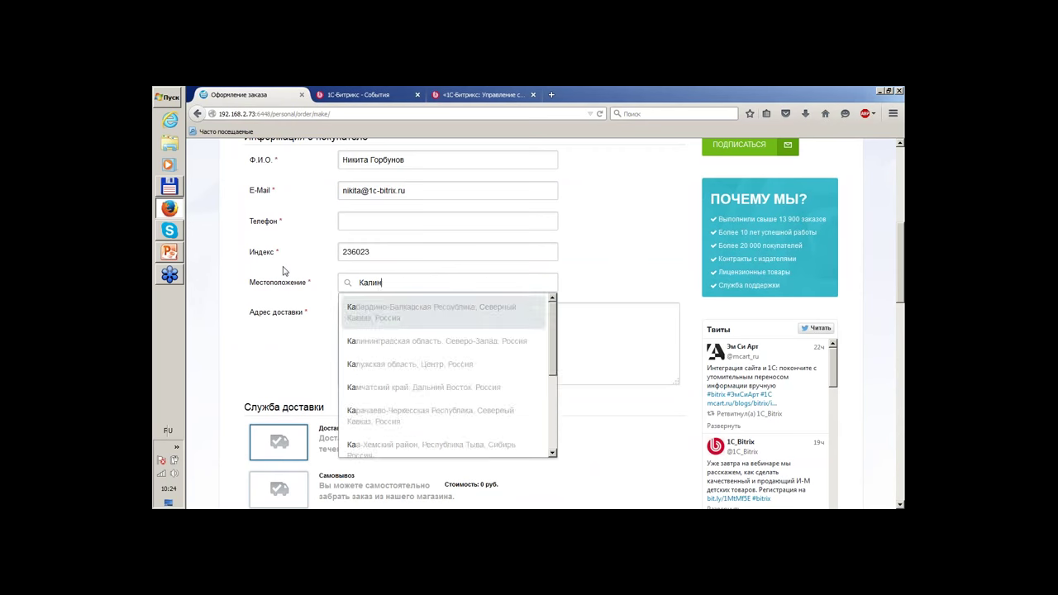
text(нин)
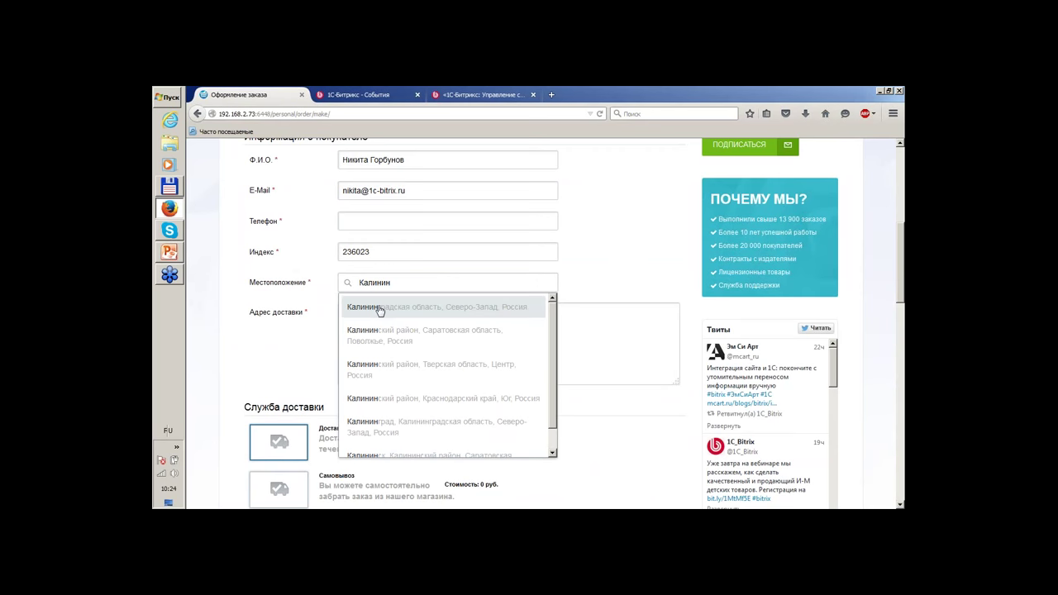
click(375, 424)
click(406, 337)
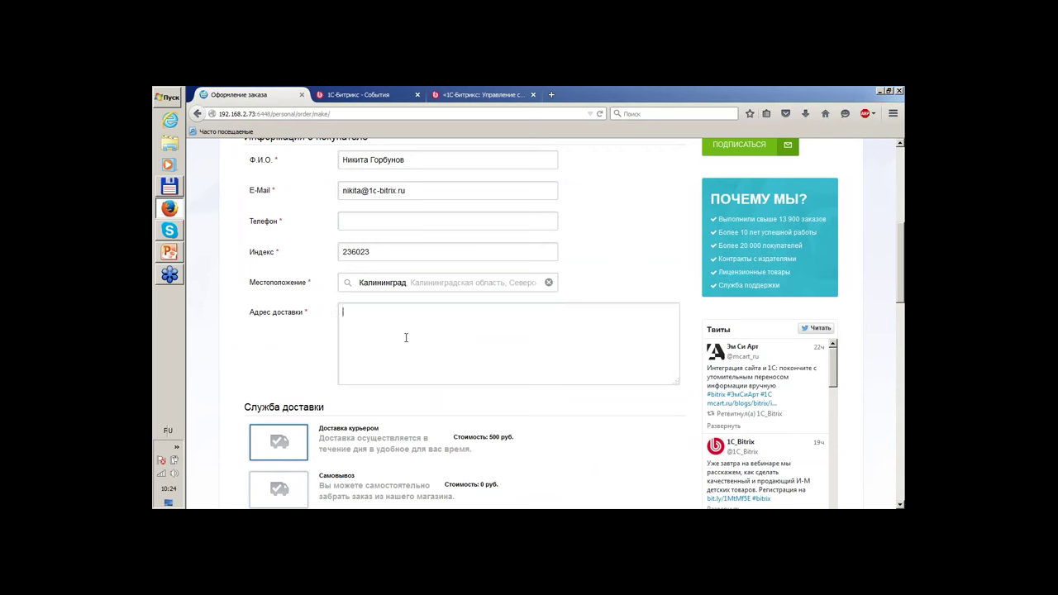
scroll(324, 279, down, 3)
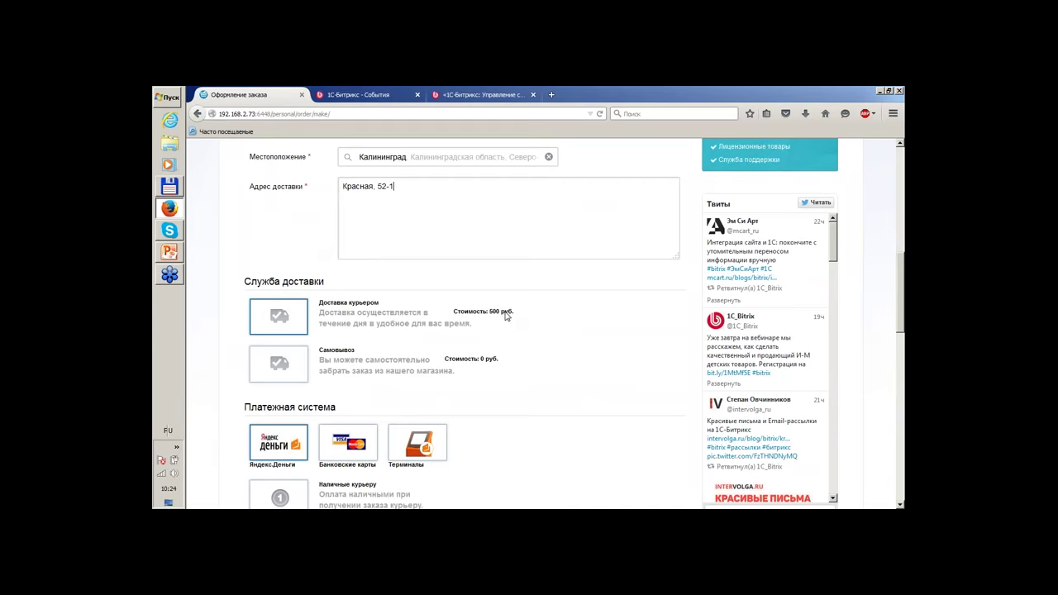
Review the 500 руб. courier delivery cost on the checkout page.
drag(482, 313, 500, 312)
scroll(523, 384, down, 5)
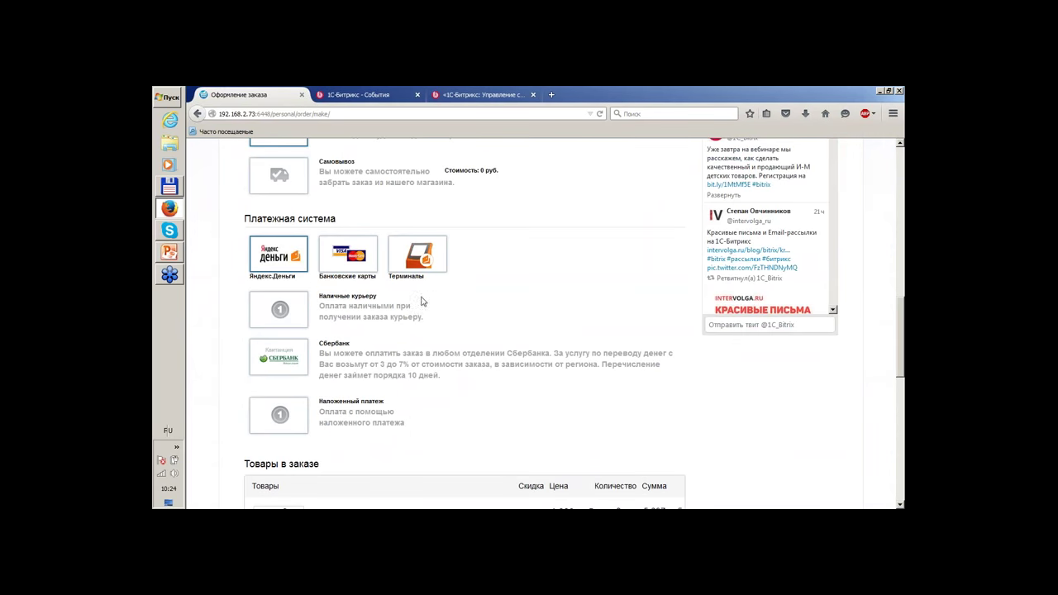
scroll(522, 231, up, 2)
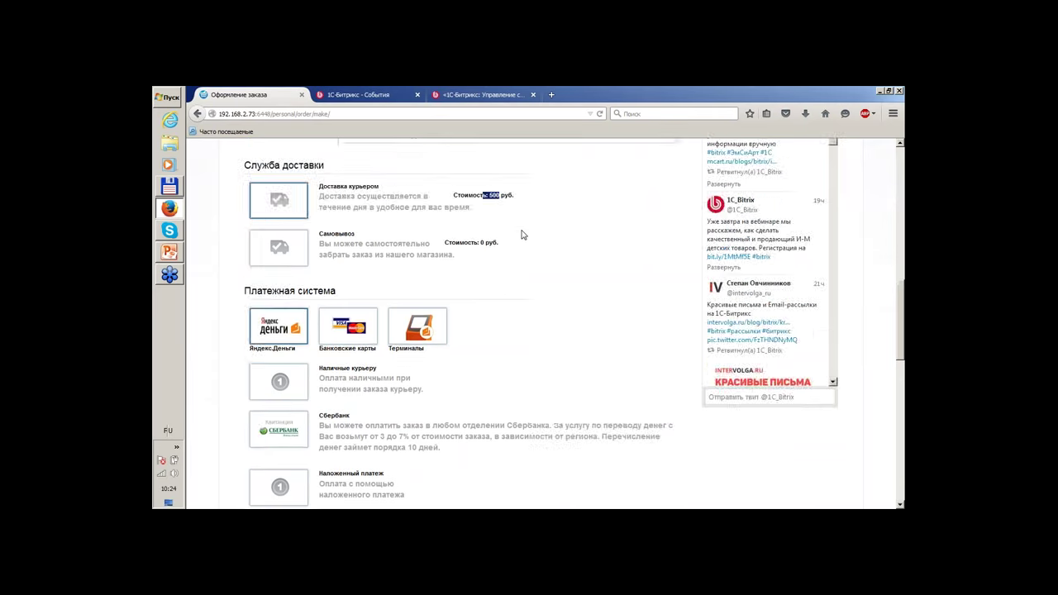
scroll(521, 236, up, 4)
scroll(522, 235, down, 3)
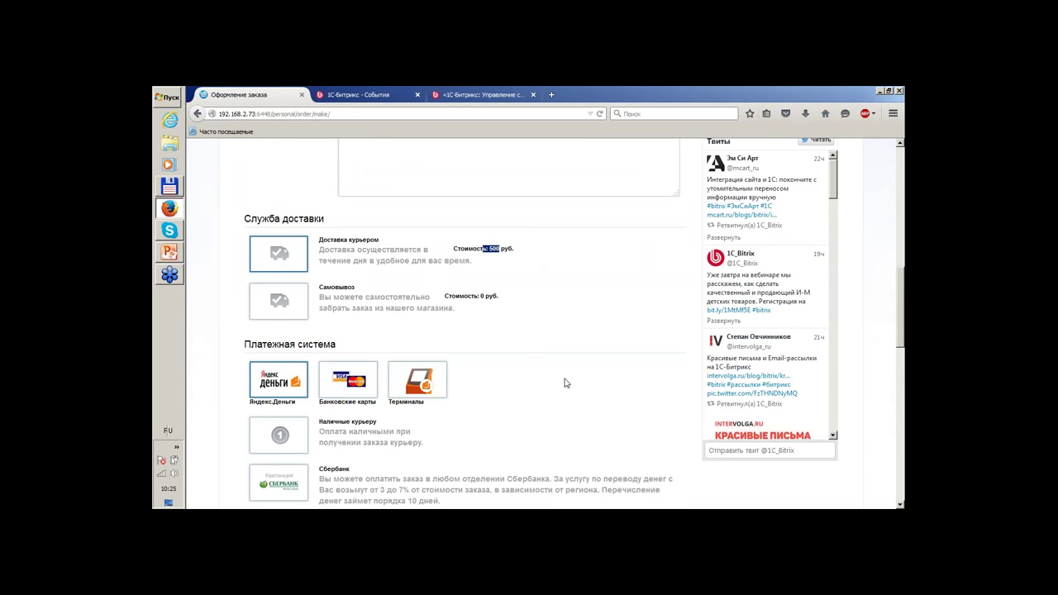
scroll(565, 383, down, 3)
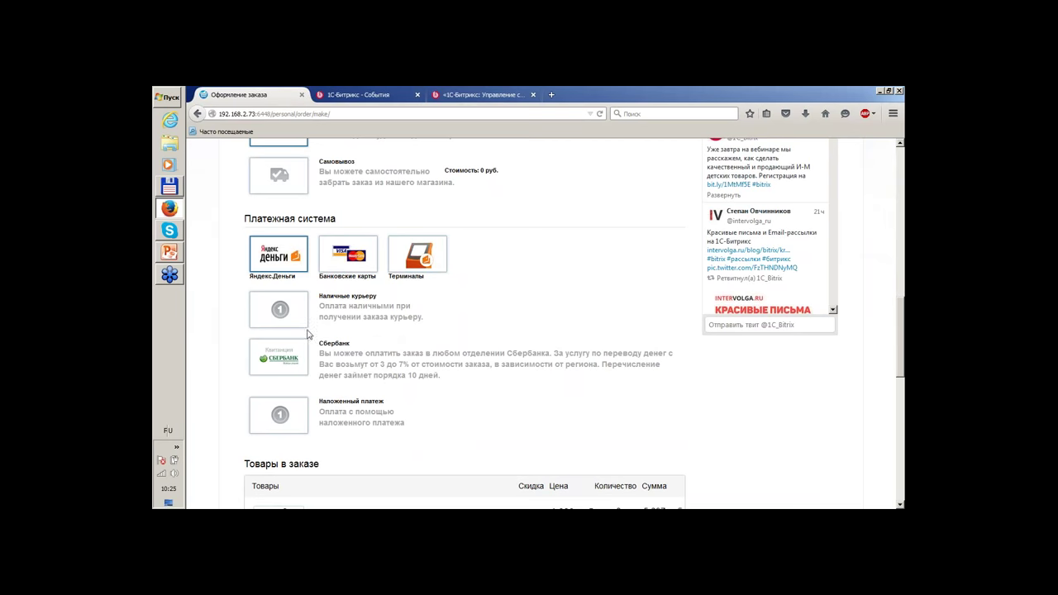
Choose Сбербанк payment and submit the 6 197 руб. order, rejected for missing Телефон.
click(281, 363)
scroll(560, 279, down, 4)
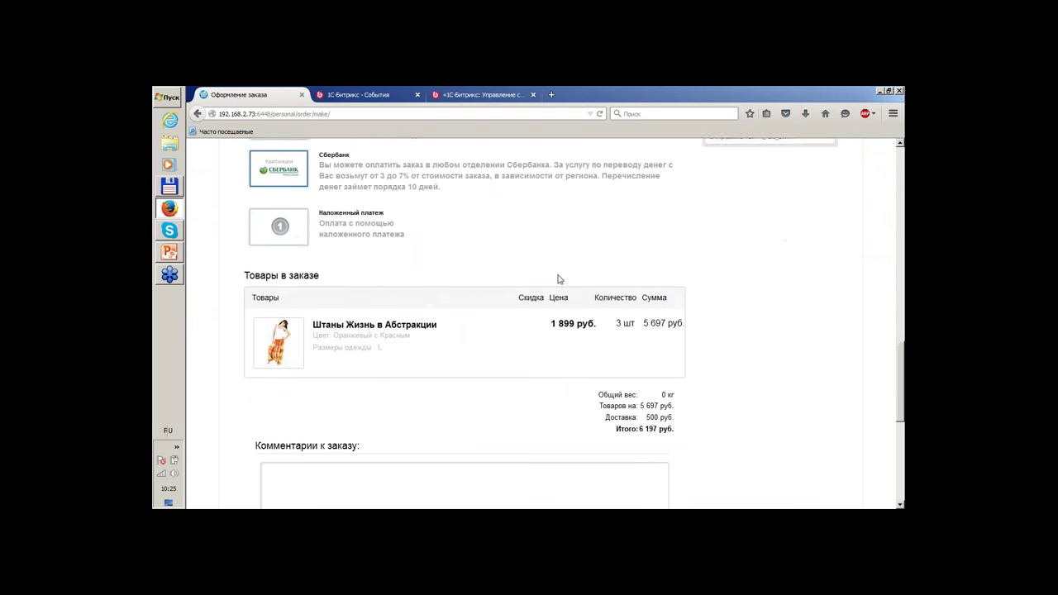
scroll(578, 331, down, 3)
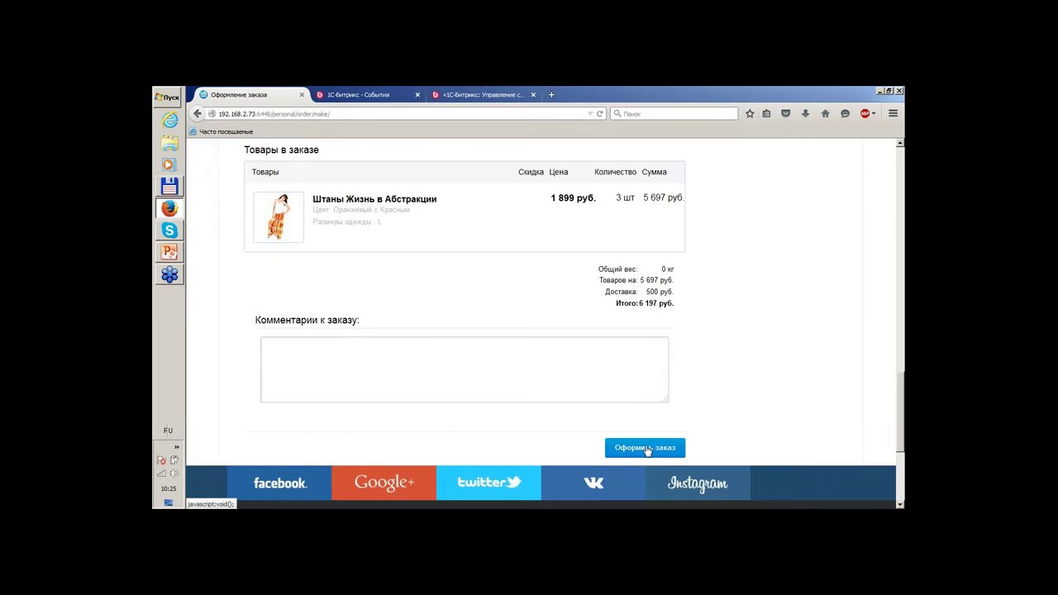
click(646, 449)
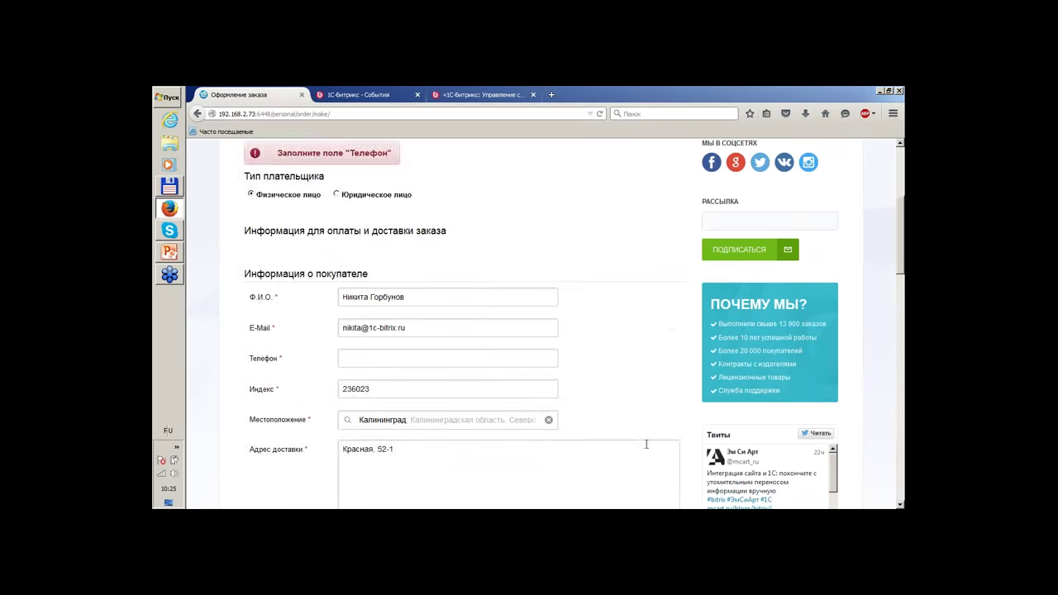
Enter a phone number in the Телефон field, place the order and dismiss the popup notice.
scroll(531, 252, up, 1)
scroll(531, 252, down, 2)
click(360, 295)
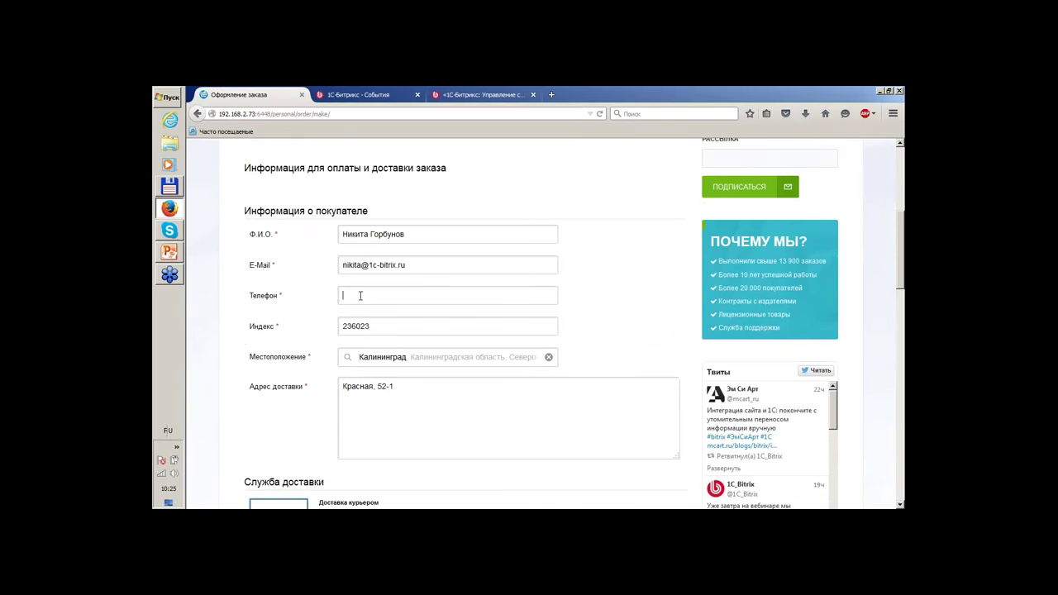
text(34234433)
scroll(361, 295, down, 15)
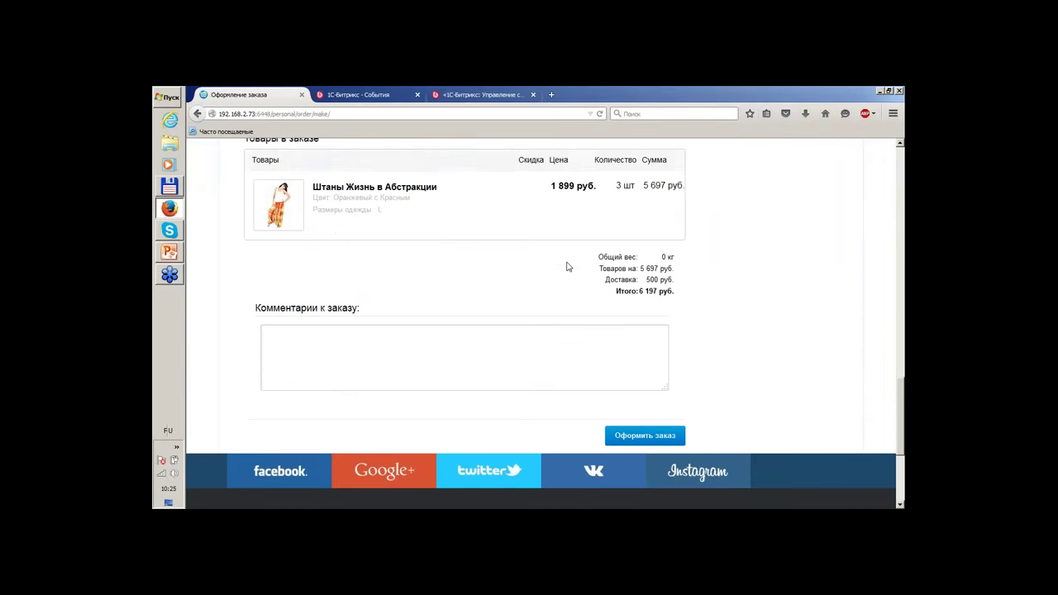
click(666, 333)
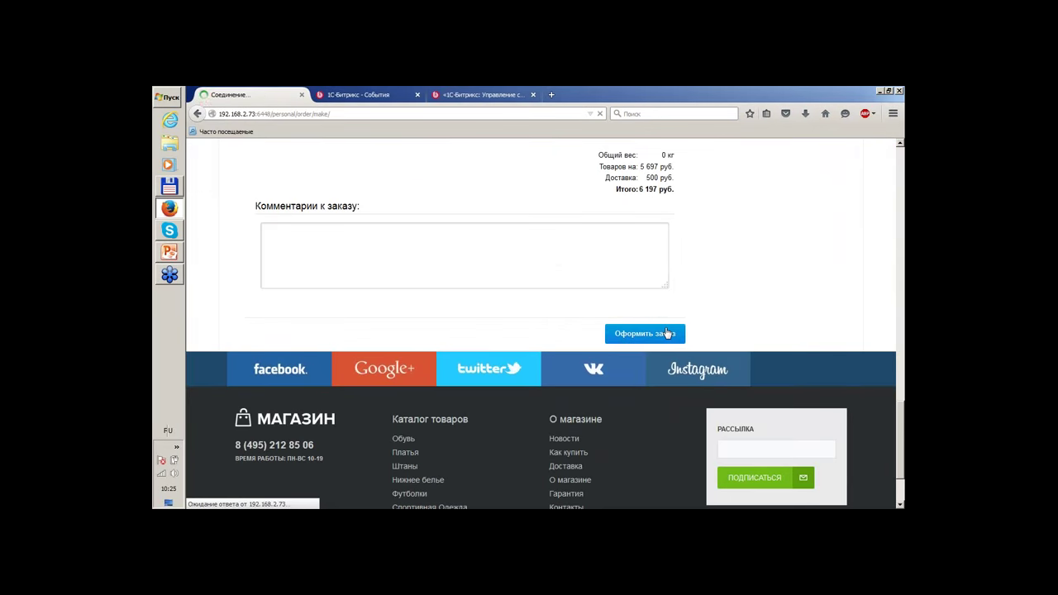
click(896, 146)
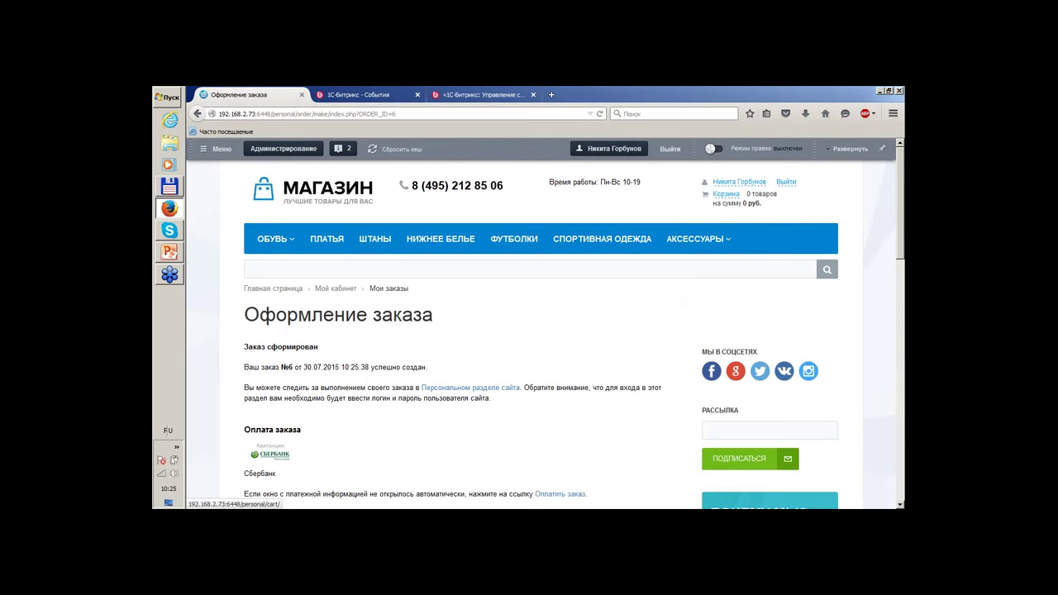
View the Сбербанк receipt for order №6, then open the Персональный раздел.
scroll(677, 287, down, 3)
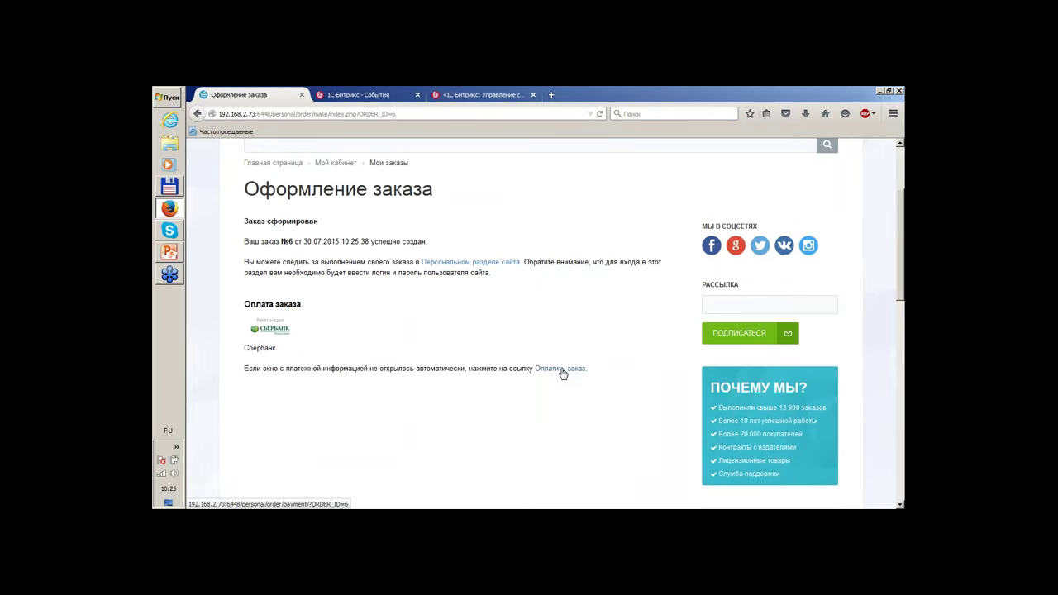
click(561, 370)
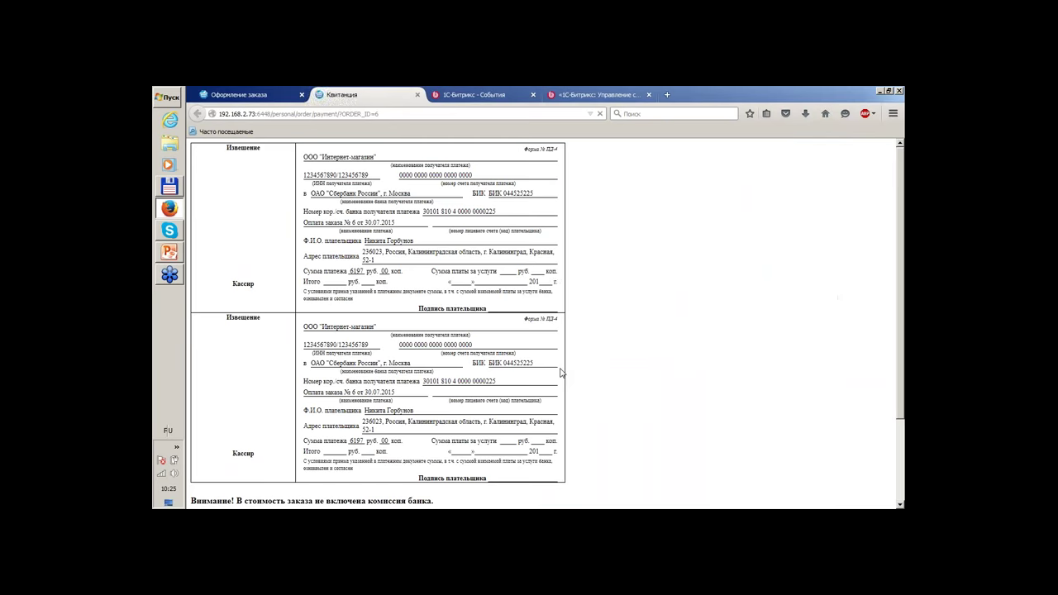
click(244, 96)
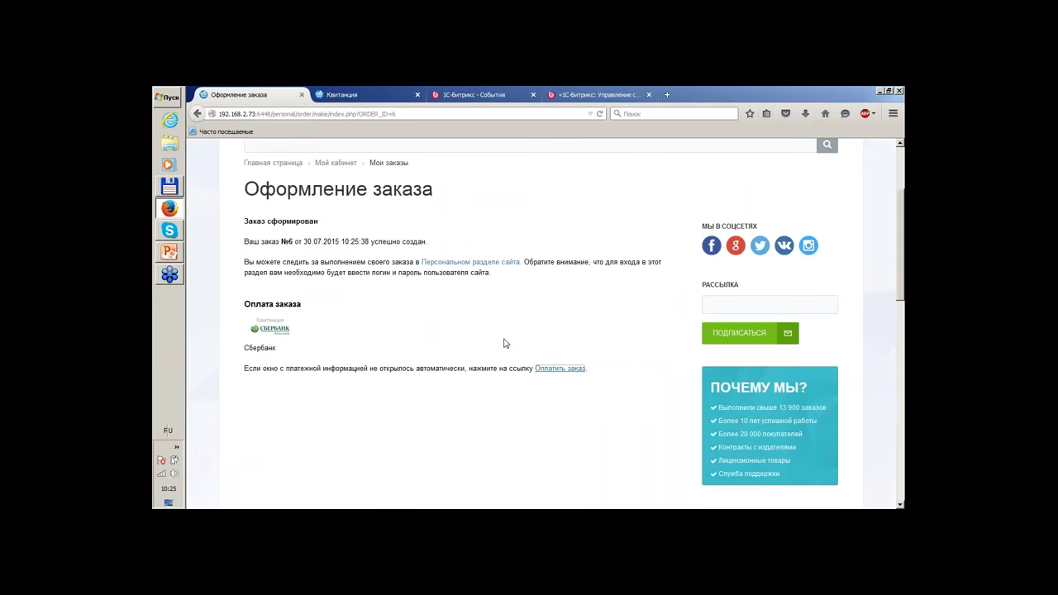
click(560, 369)
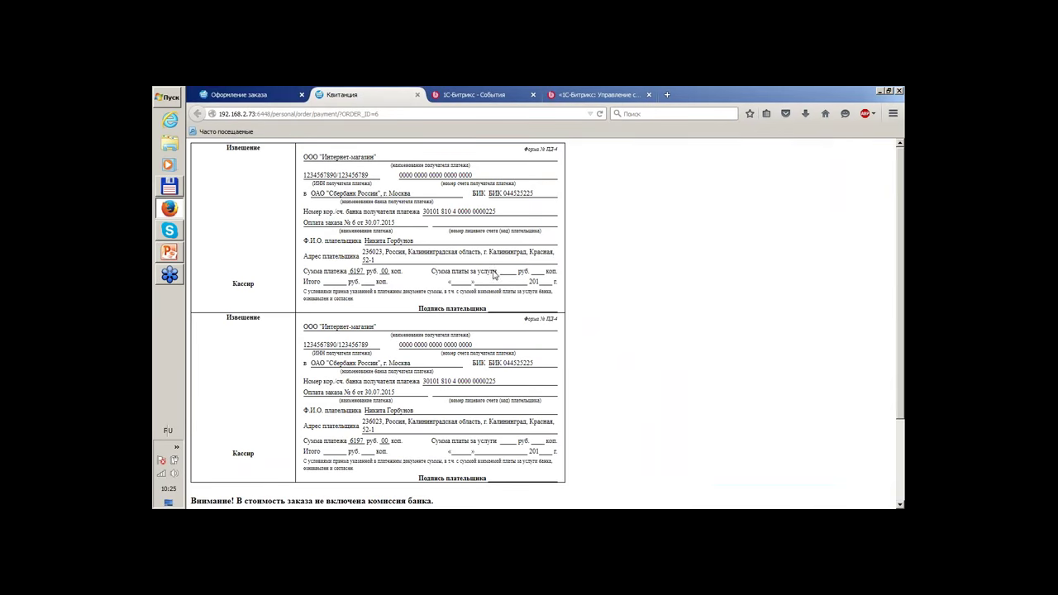
click(226, 93)
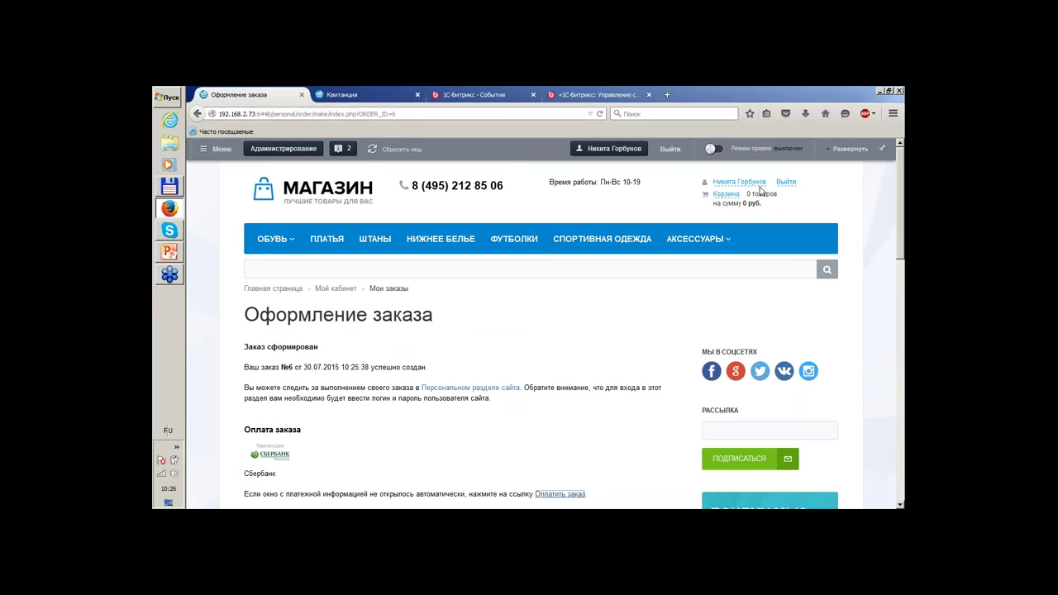
click(755, 182)
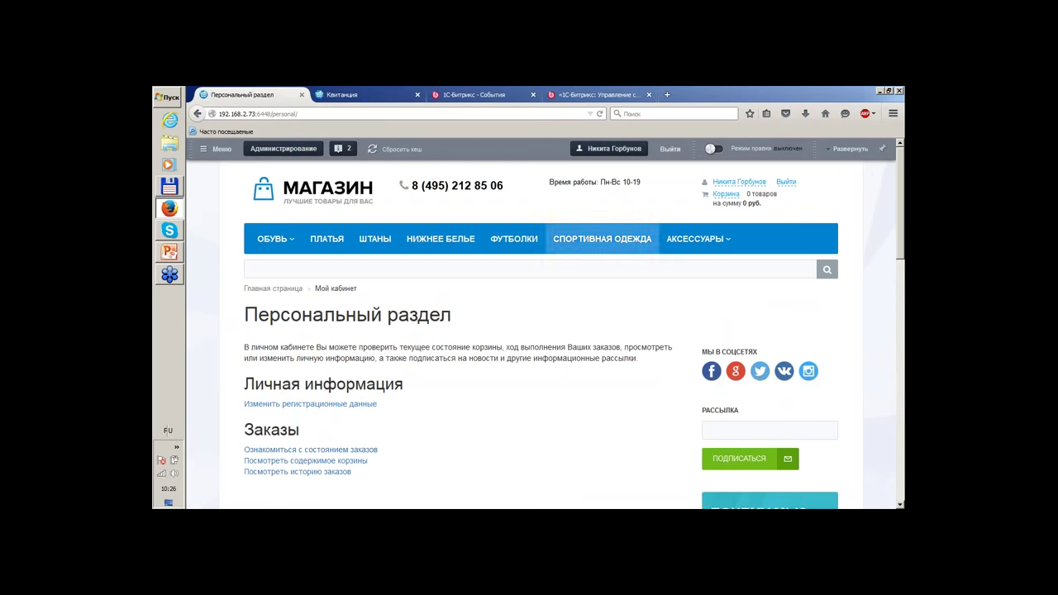
Open the 'Ознакомиться с состоянием заказов' list of pending orders.
scroll(486, 346, down, 1)
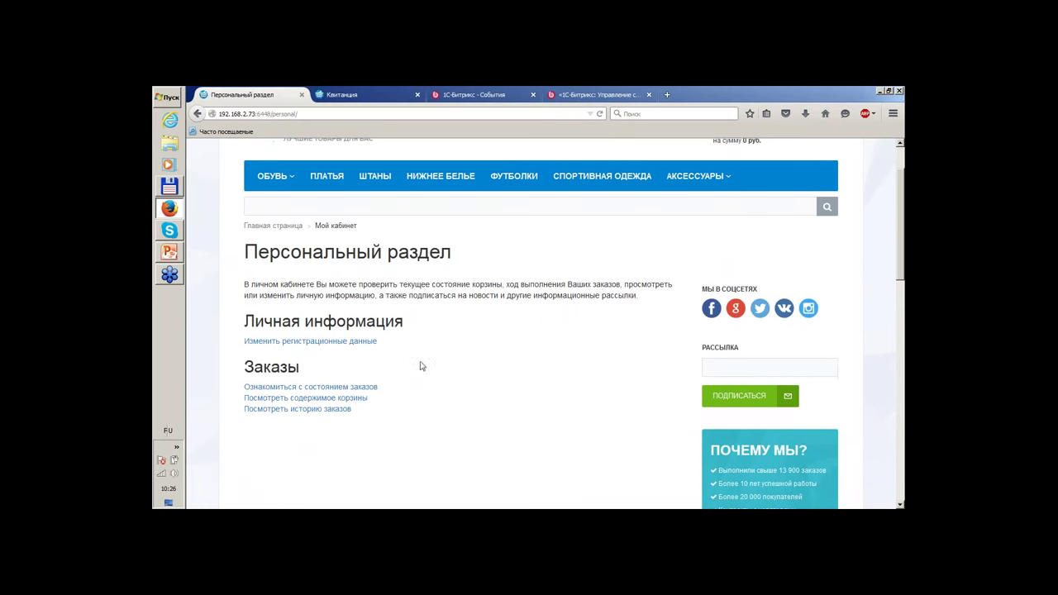
click(342, 388)
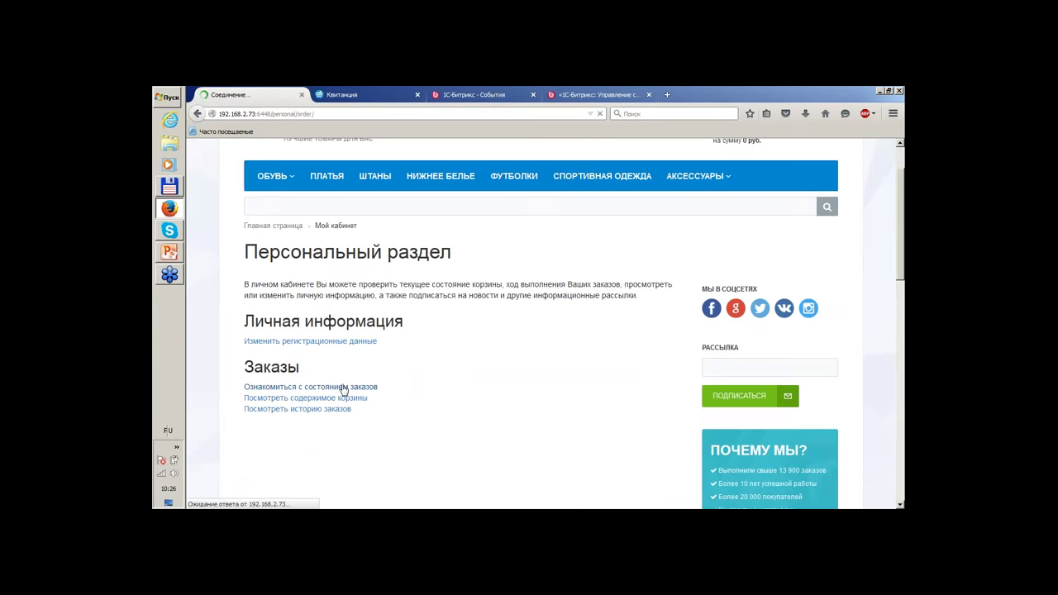
scroll(463, 331, down, 5)
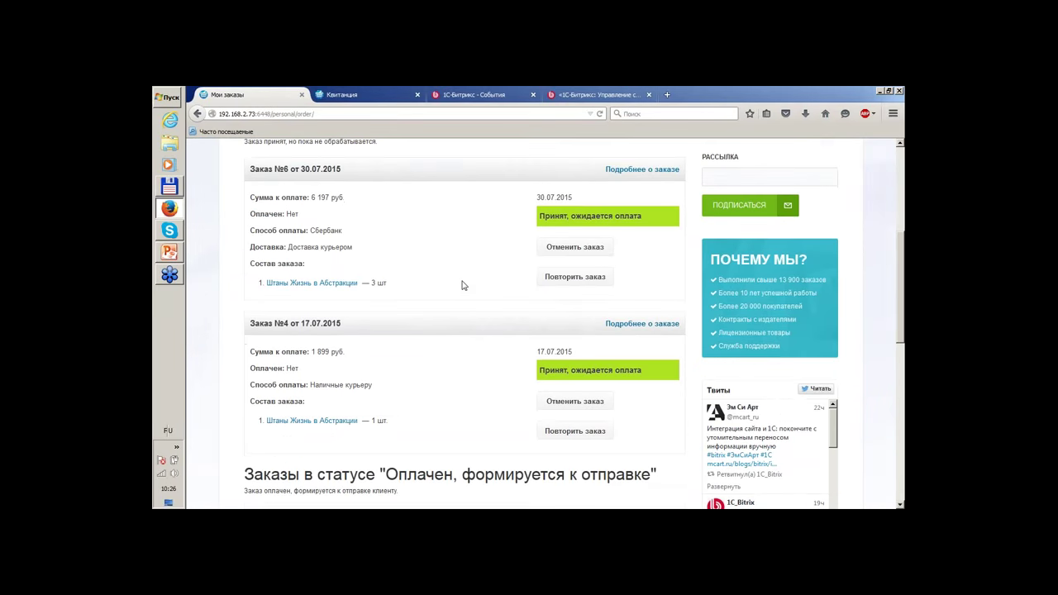
scroll(461, 285, down, 4)
scroll(454, 406, up, 4)
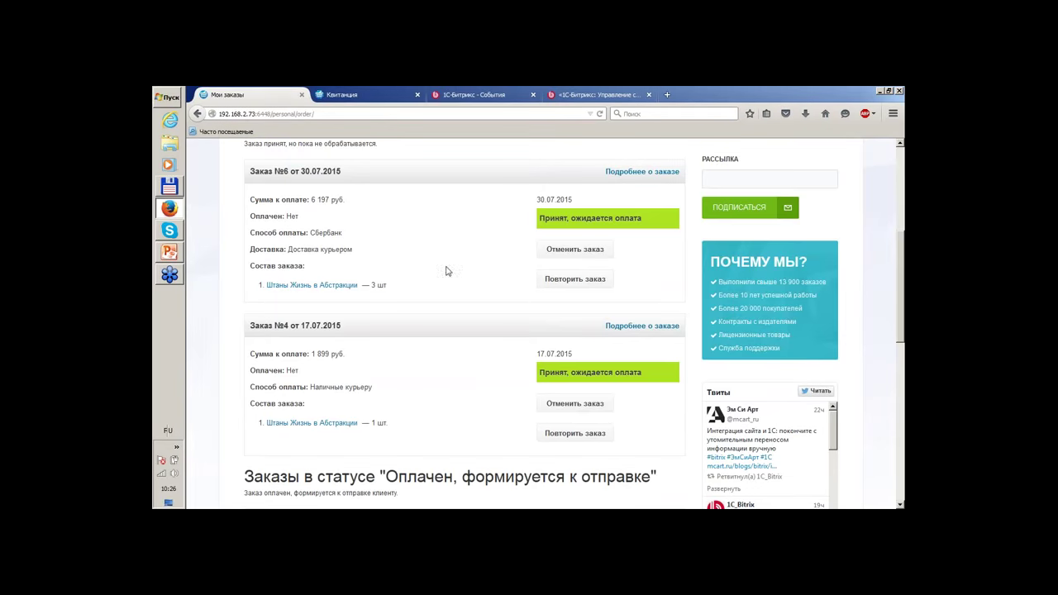
Review the full details of order №4.
click(650, 328)
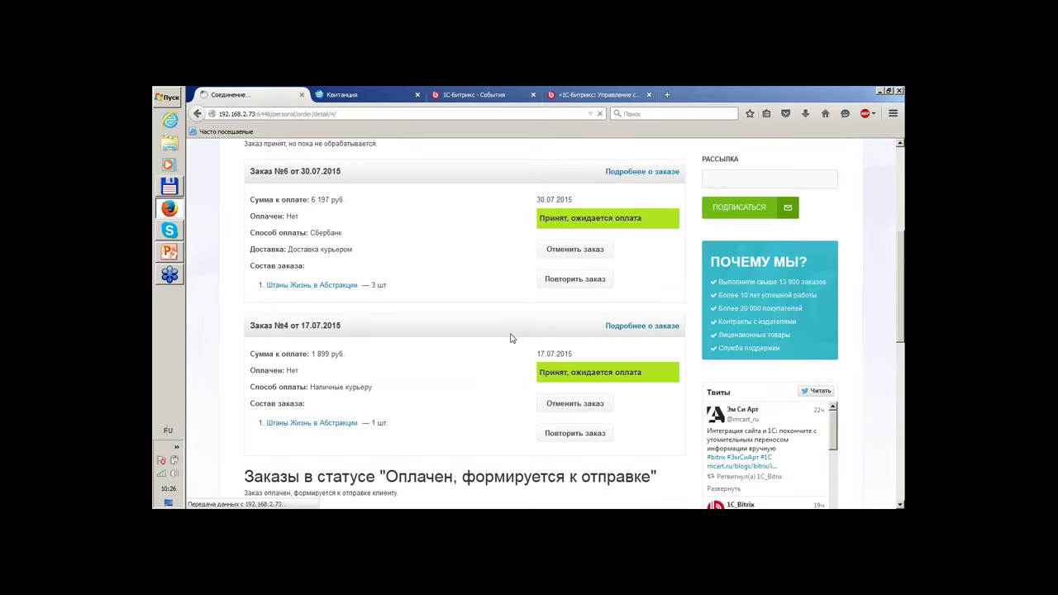
scroll(509, 339, down, 4)
scroll(508, 339, down, 3)
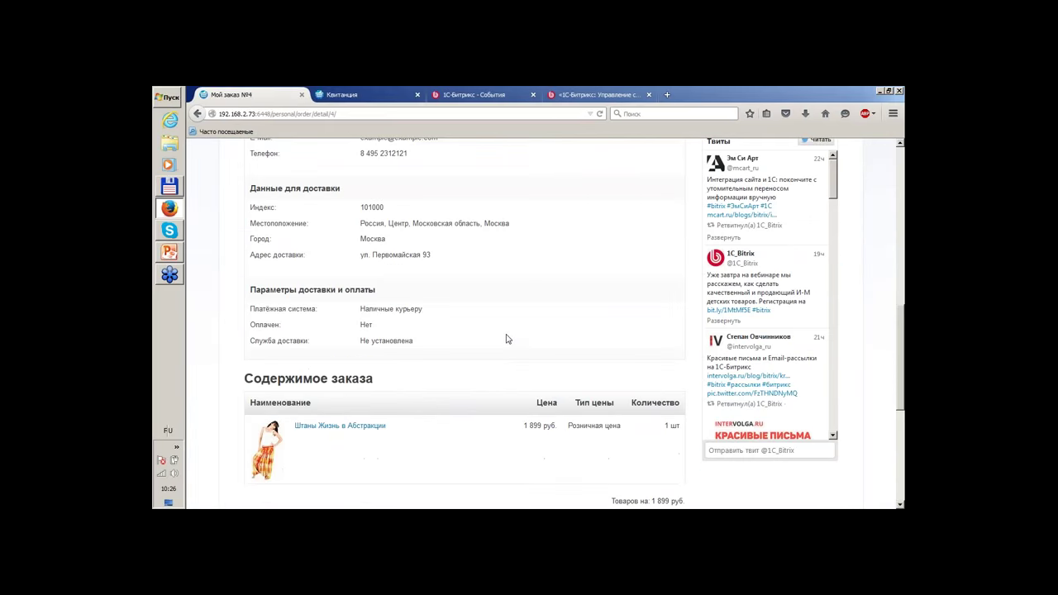
scroll(508, 339, up, 7)
scroll(508, 339, down, 2)
scroll(507, 339, down, 3)
scroll(507, 339, down, 2)
scroll(506, 339, up, 3)
scroll(506, 339, up, 5)
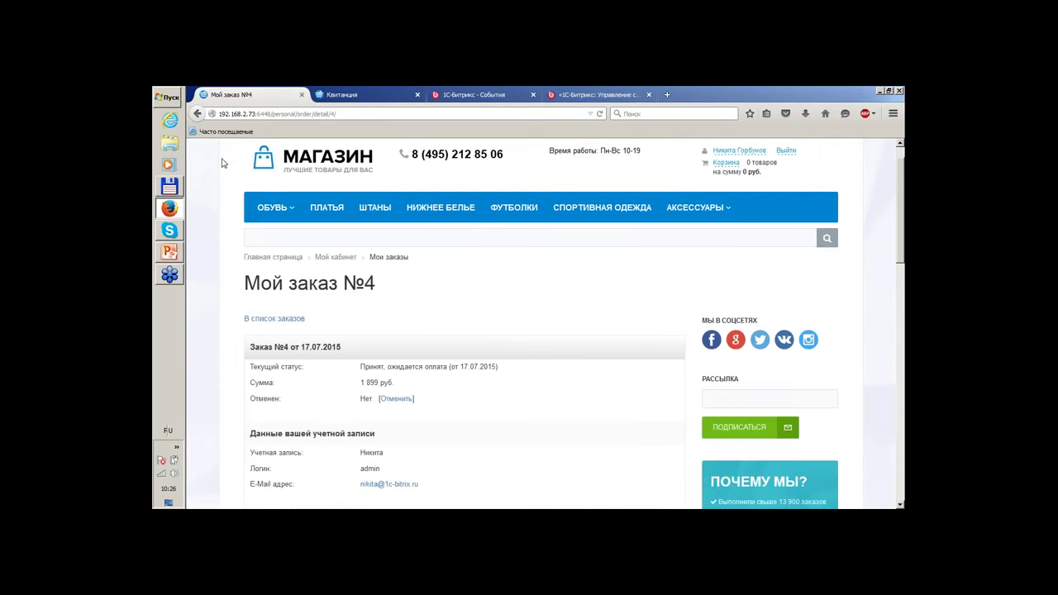
Return to the orders list and open the details of order №6.
click(198, 113)
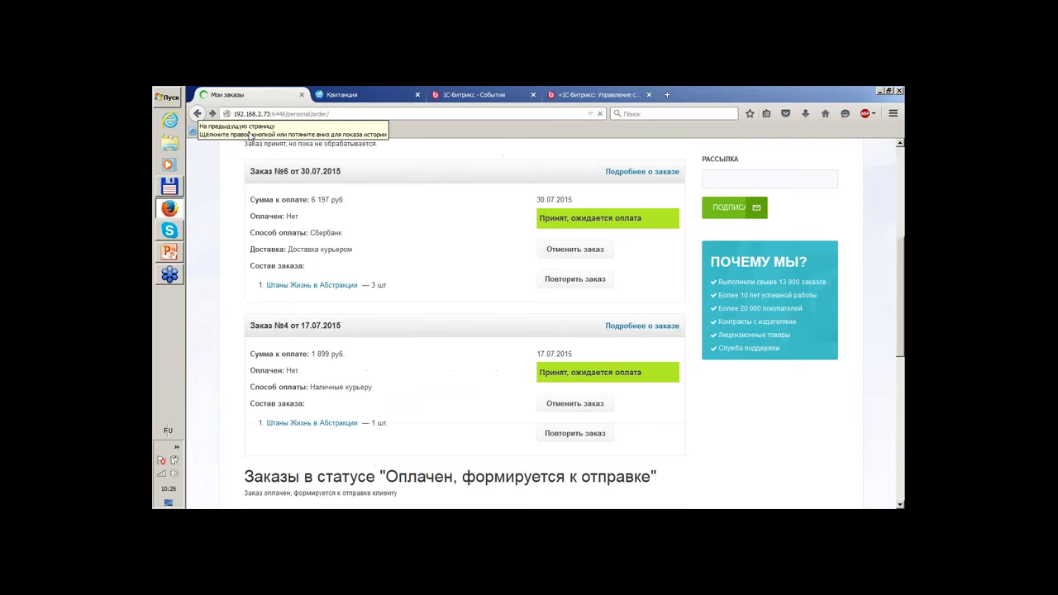
scroll(467, 229, down, 1)
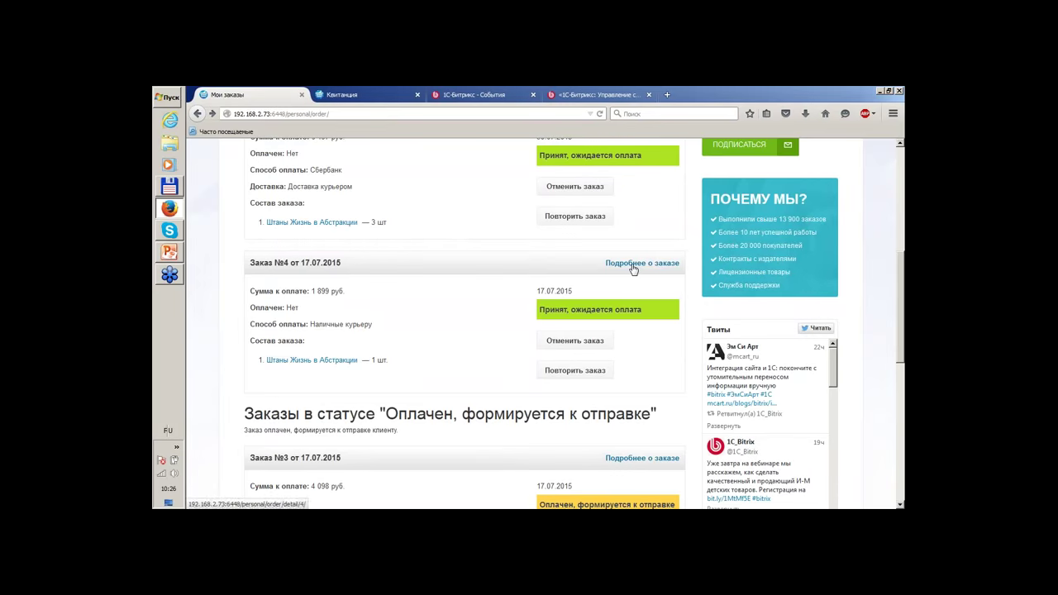
scroll(645, 240, up, 2)
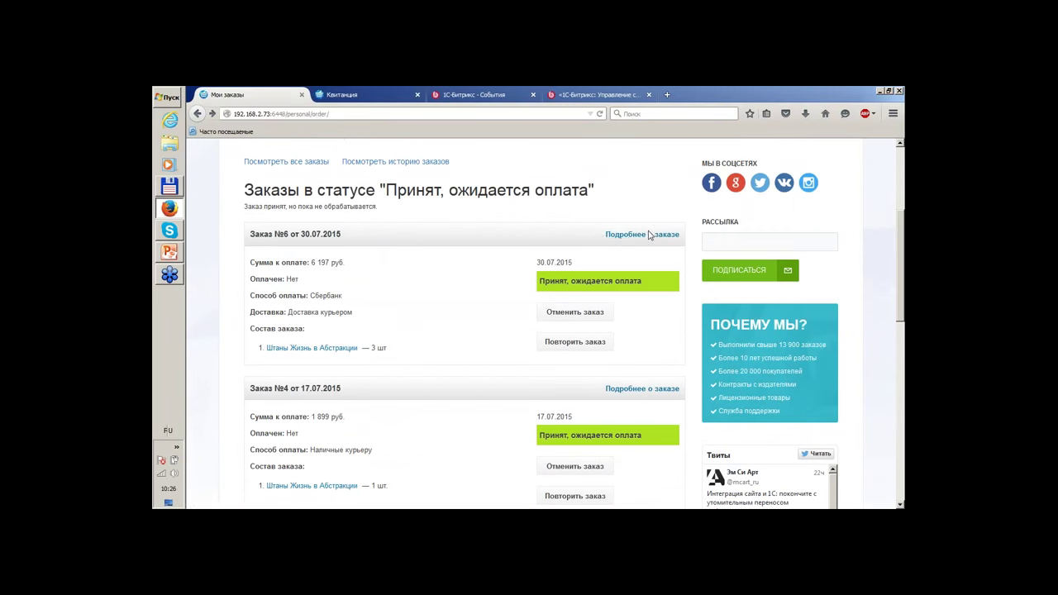
click(648, 236)
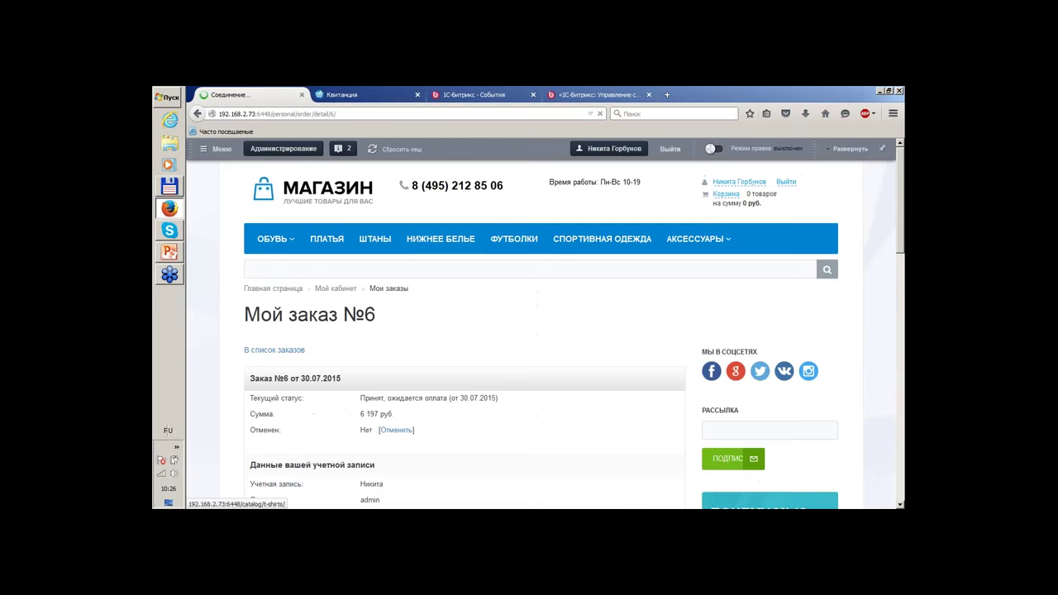
Reissue order №6's Сбербанк payment receipt with '[Повторить оплату]', closing the duplicate receipt.
scroll(542, 264, down, 5)
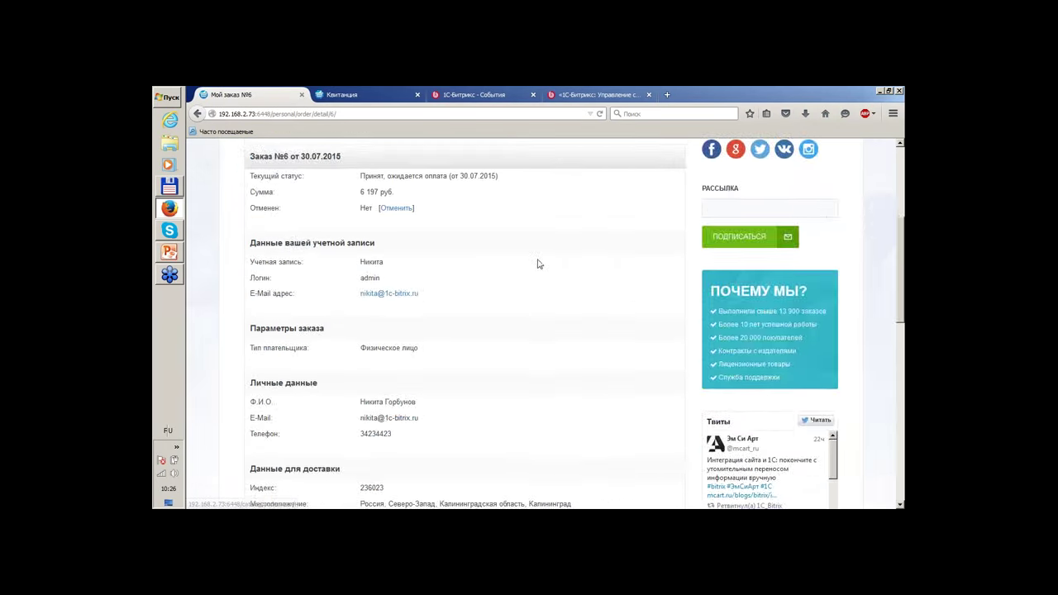
scroll(541, 265, down, 2)
click(409, 357)
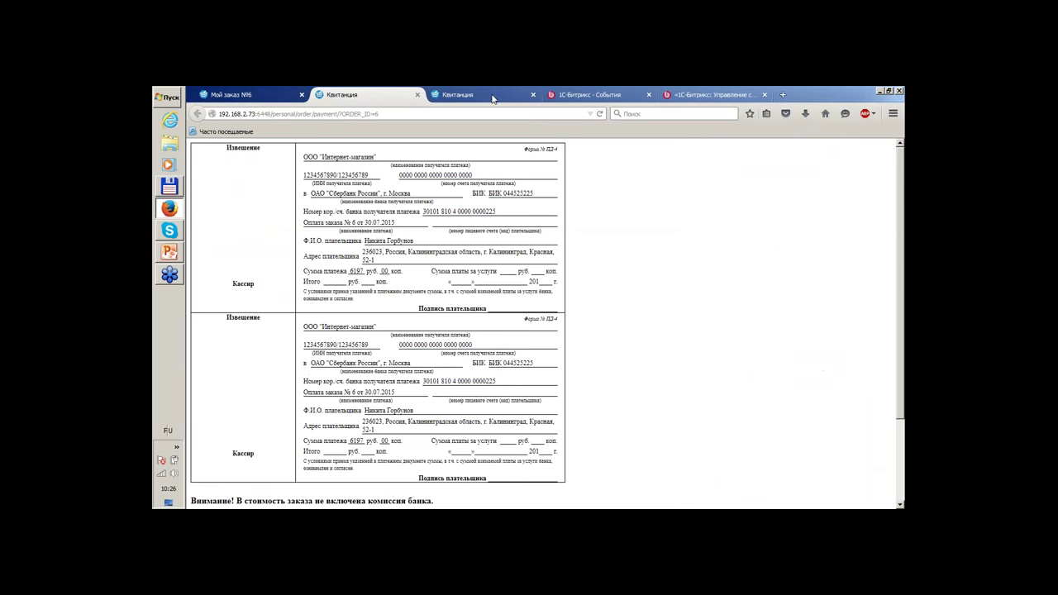
click(417, 95)
Close the remaining Квитанция page and return to the 'Мой заказ №6' tab.
click(413, 100)
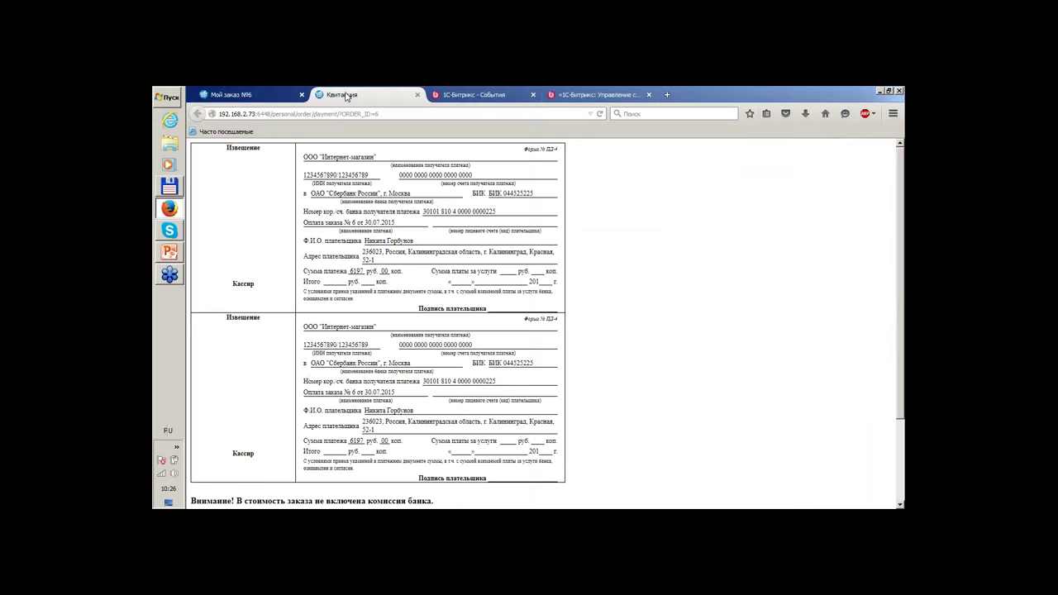
click(418, 95)
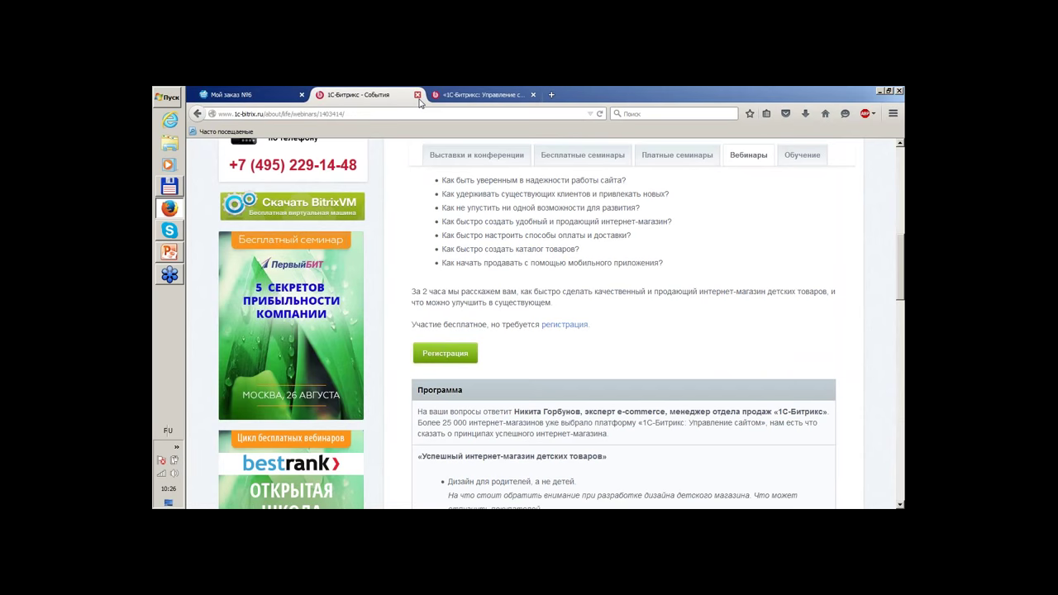
click(248, 94)
Go to the МАГАЗИН home page and expand the full admin control panel.
scroll(486, 233, up, 10)
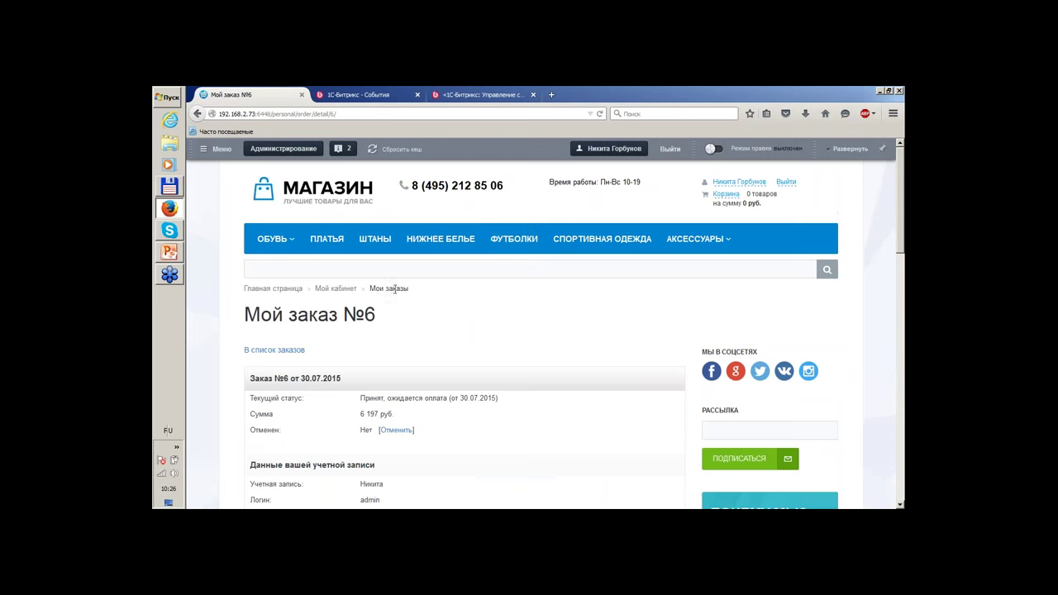
click(318, 185)
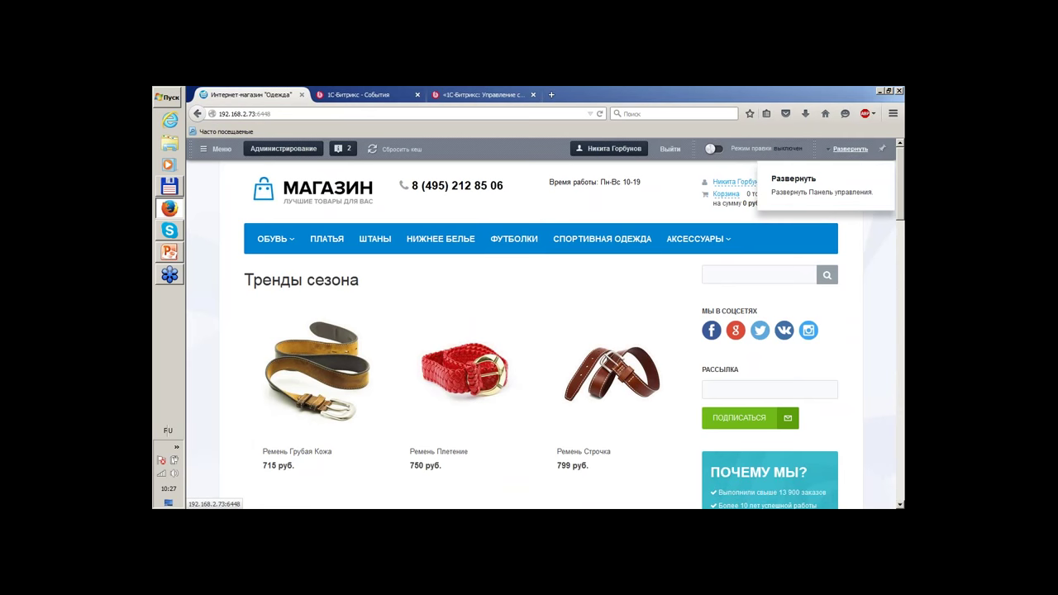
click(850, 149)
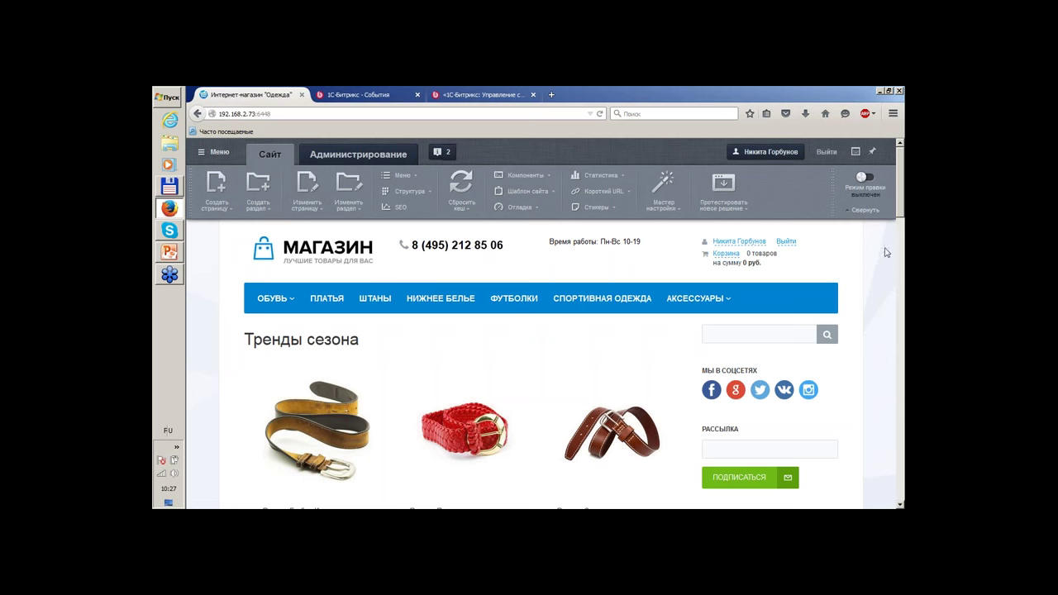
click(865, 177)
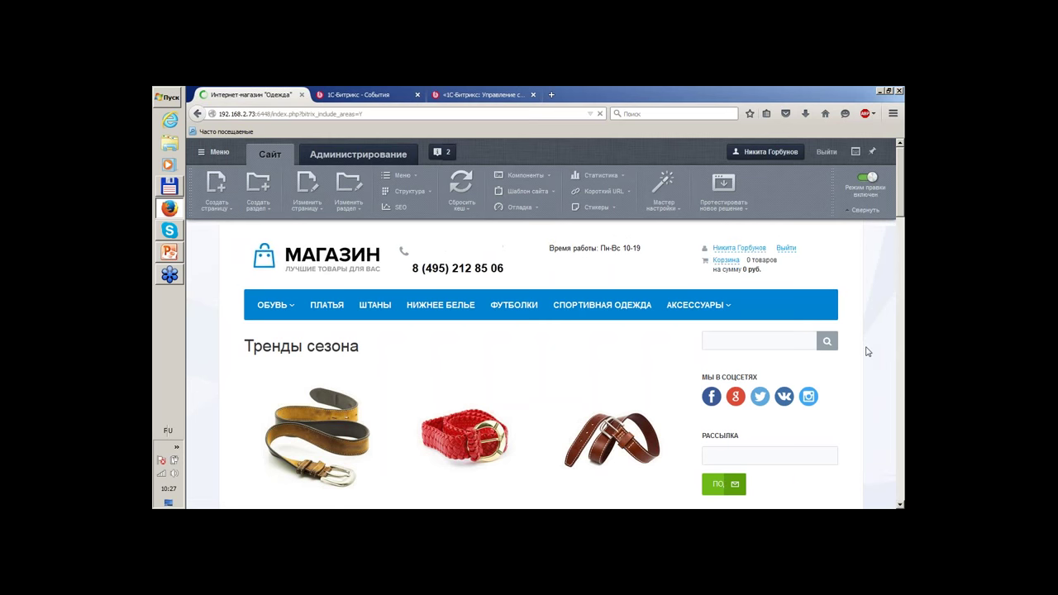
scroll(866, 352, down, 2)
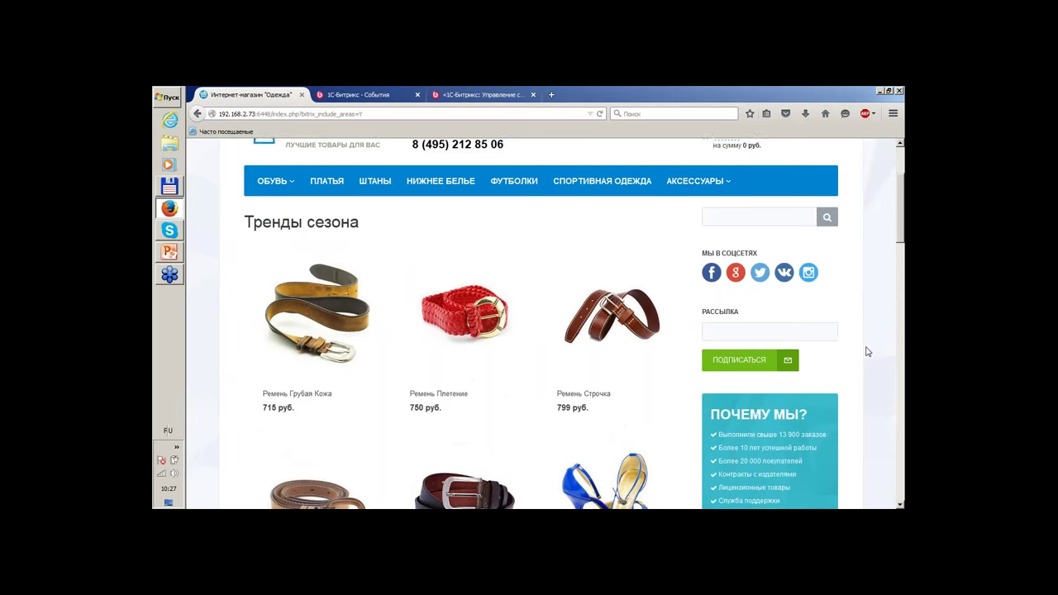
scroll(867, 351, up, 1)
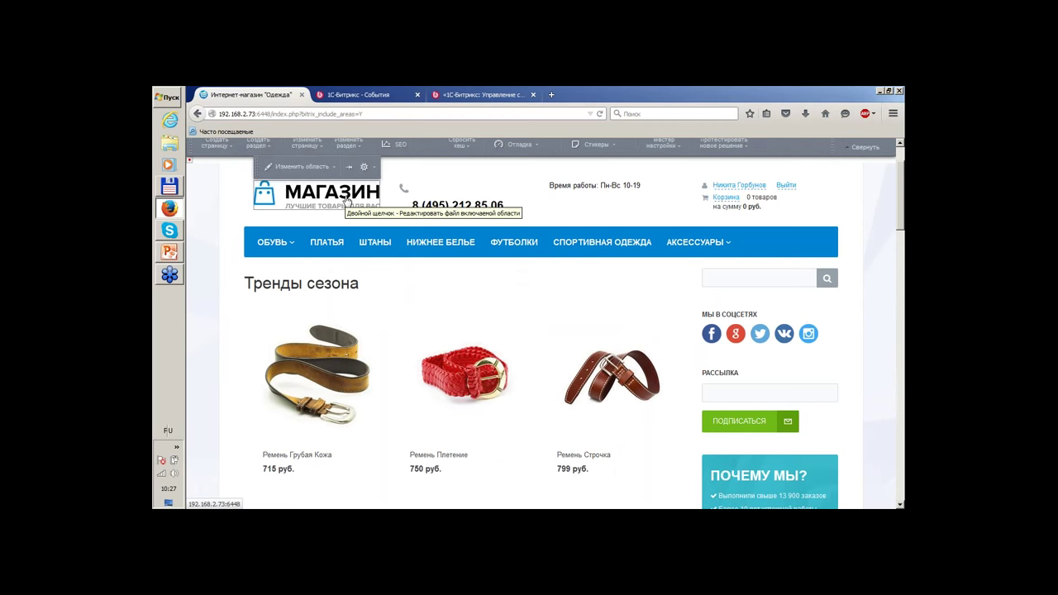
mouse_move(469, 206)
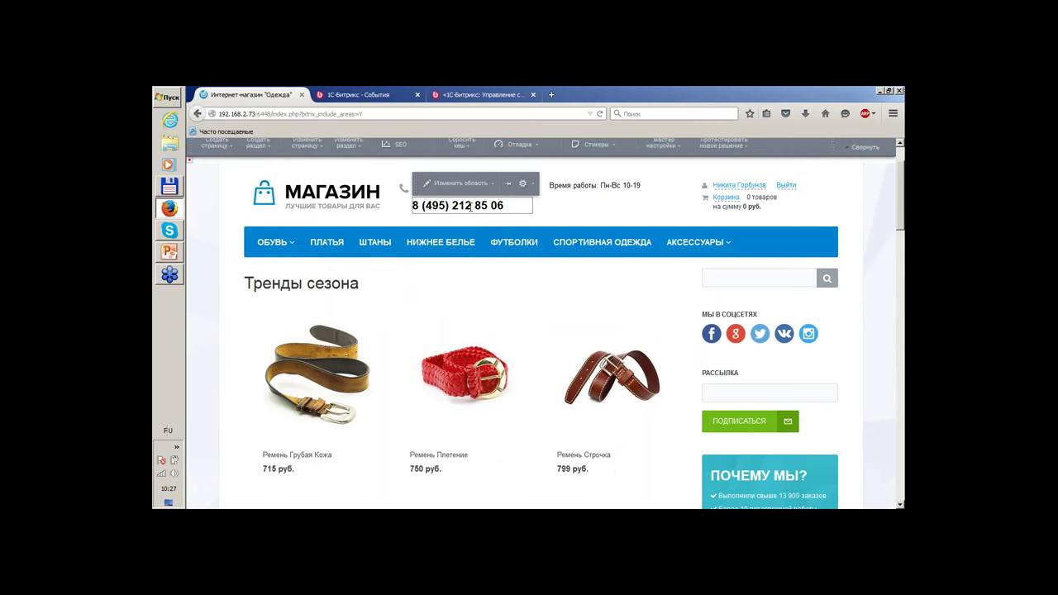
click(459, 183)
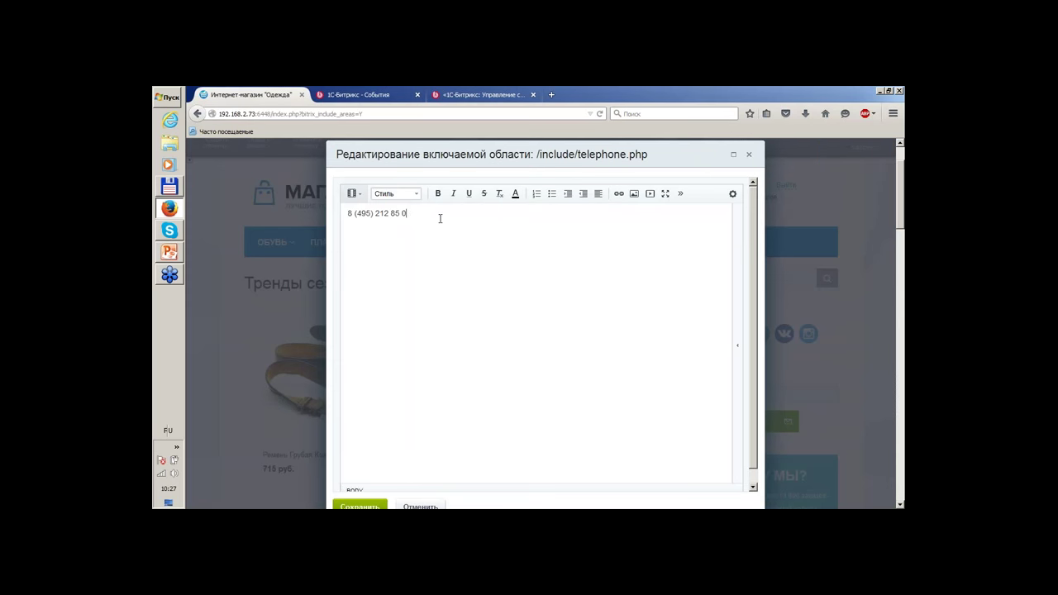
click(360, 506)
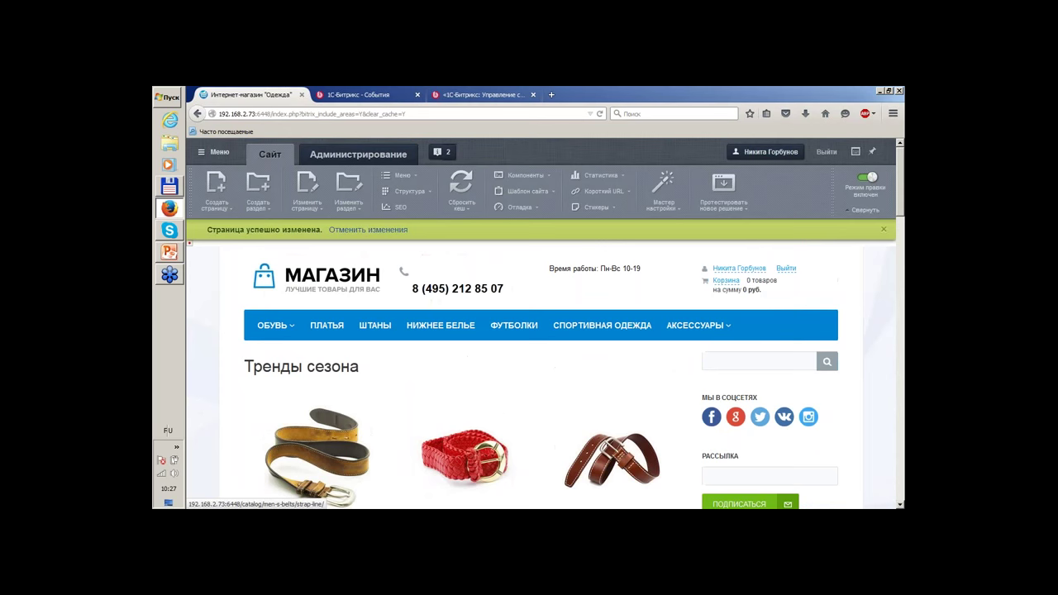
mouse_move(477, 434)
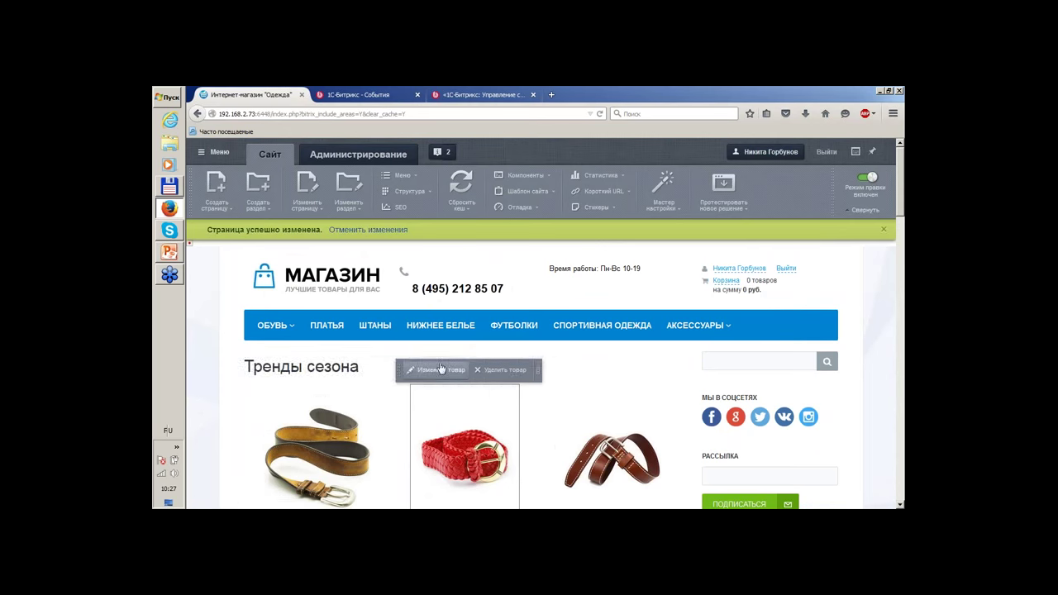
Open the Ремень Плетение product's edit form and look through its fields.
click(441, 379)
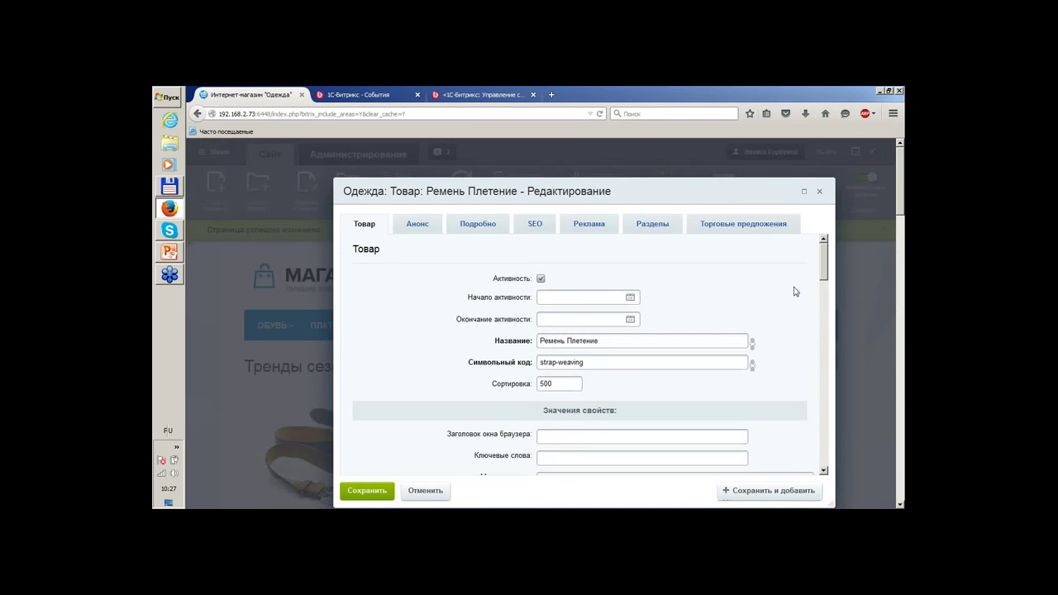
scroll(794, 291, down, 1)
scroll(698, 287, down, 1)
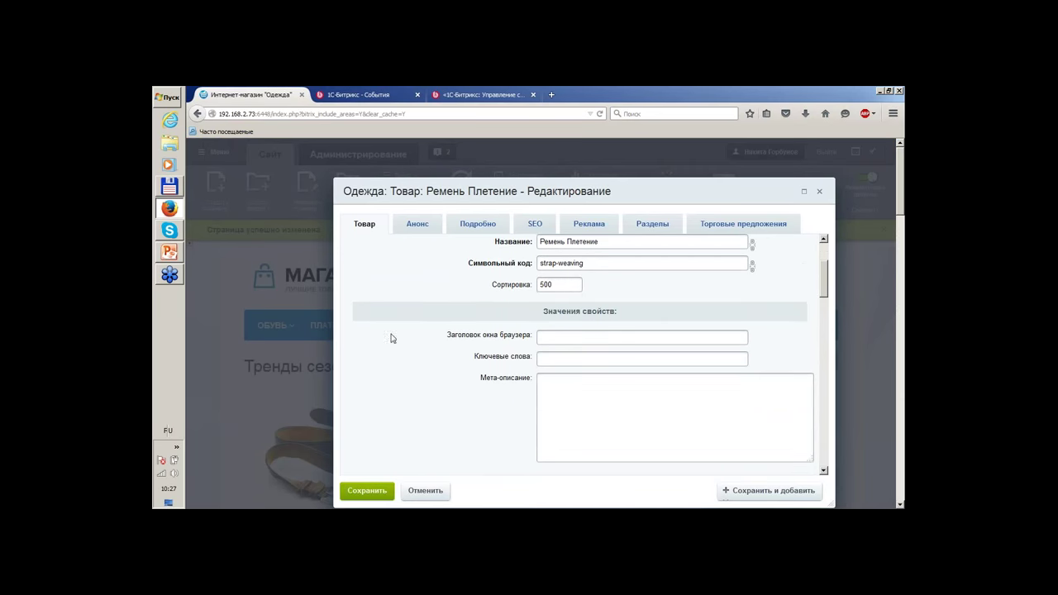
scroll(437, 309, down, 2)
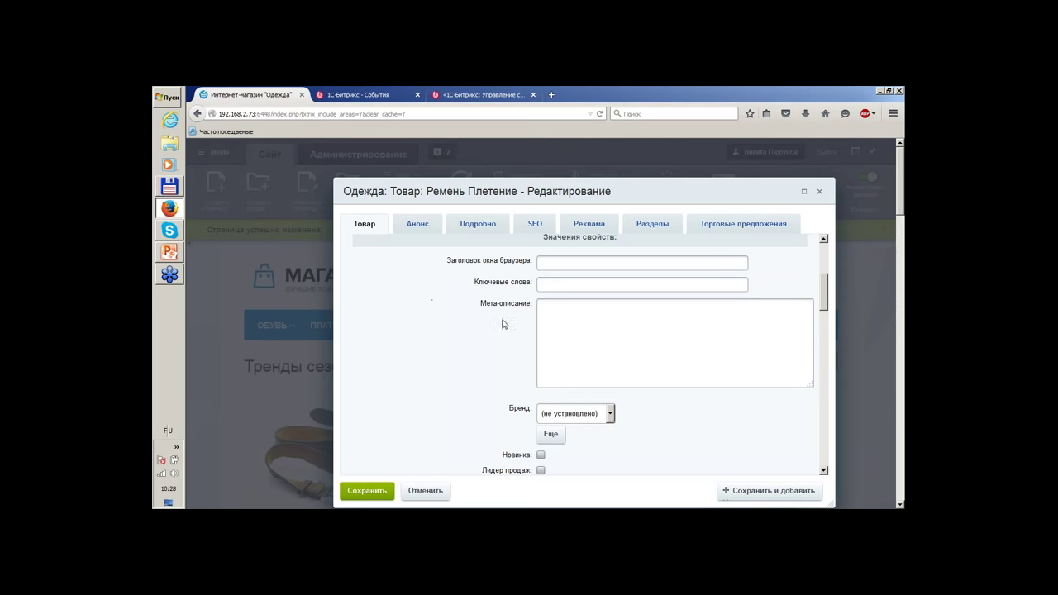
scroll(472, 278, down, 5)
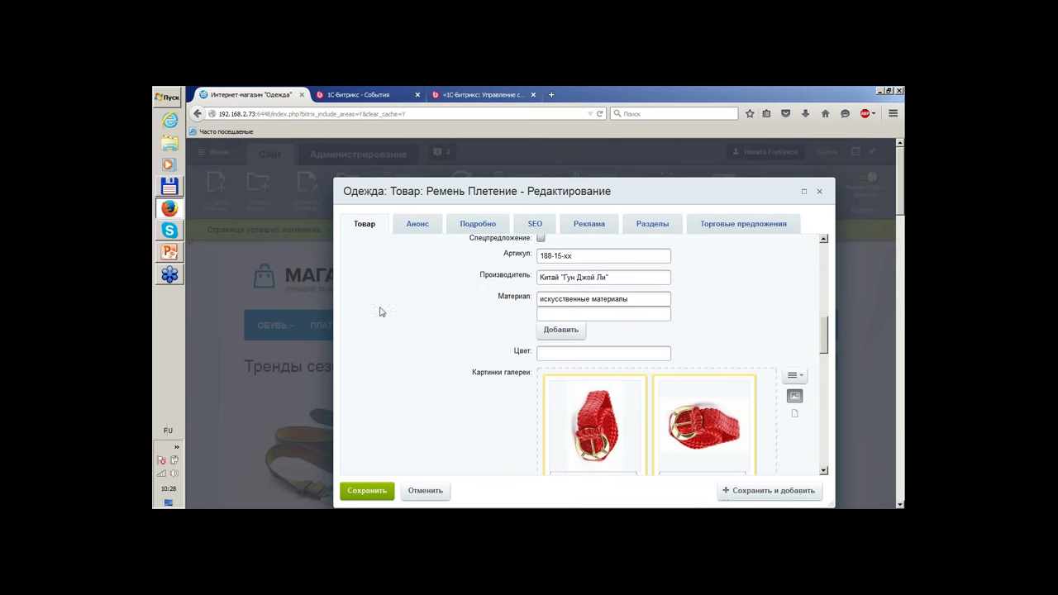
scroll(381, 311, down, 5)
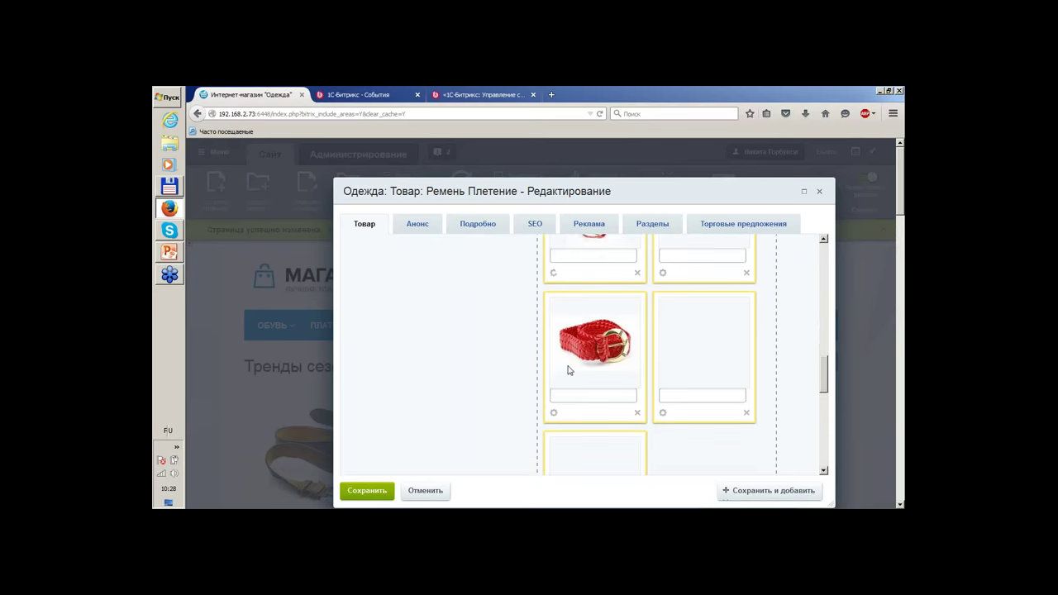
scroll(472, 334, down, 6)
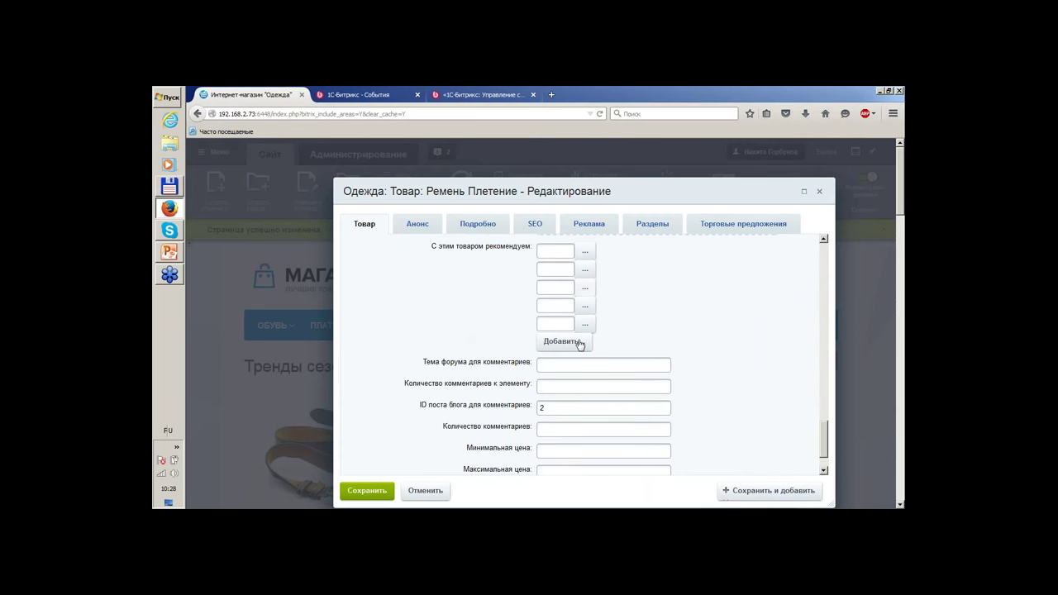
scroll(439, 288, down, 1)
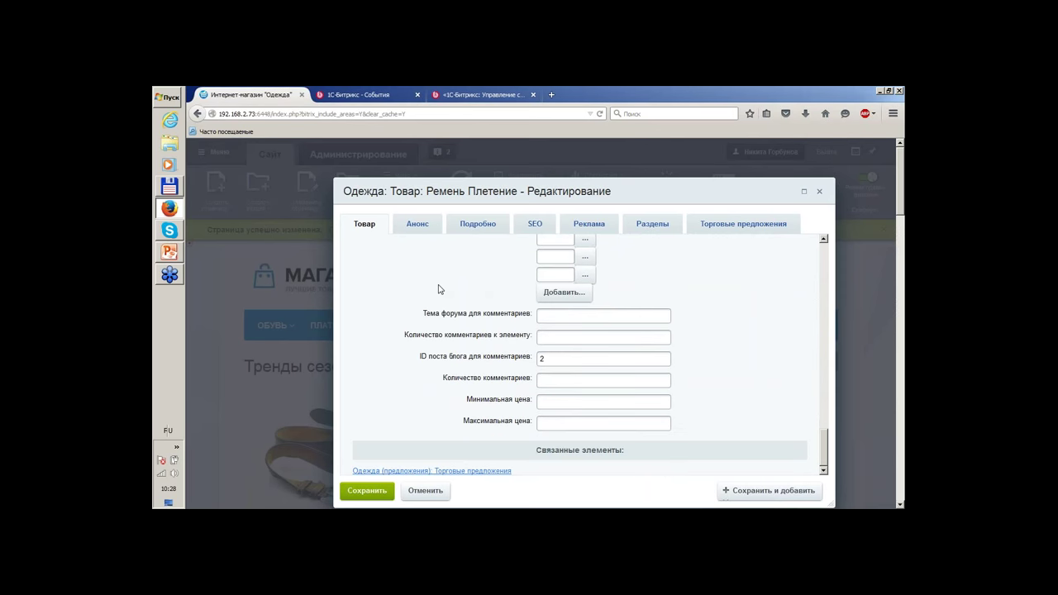
On the SEO tab, try a custom META TITLE with template fields, then remove the override.
click(542, 228)
scroll(452, 337, up, 5)
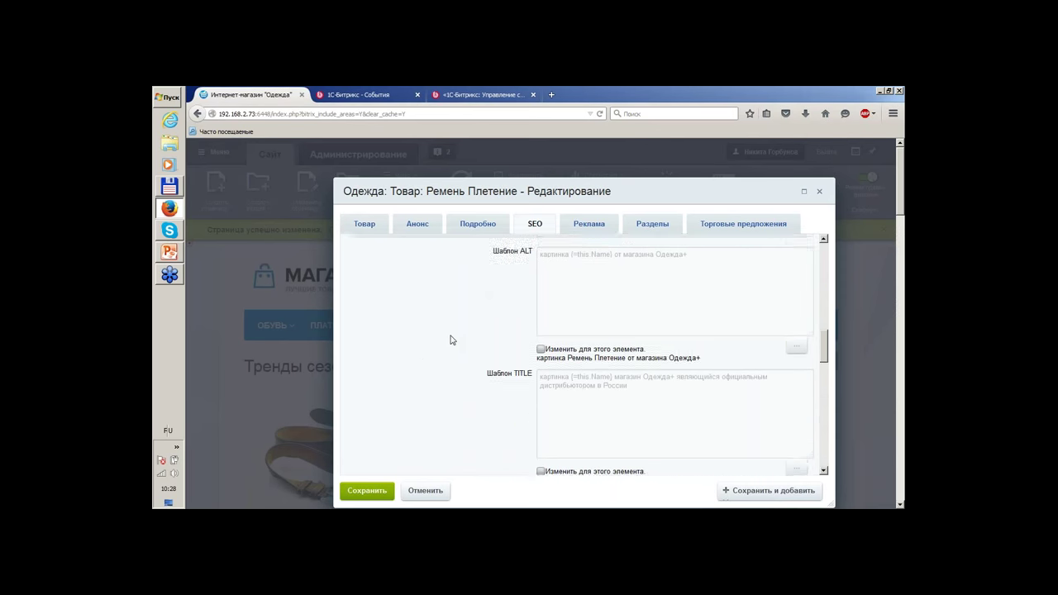
scroll(456, 335, up, 5)
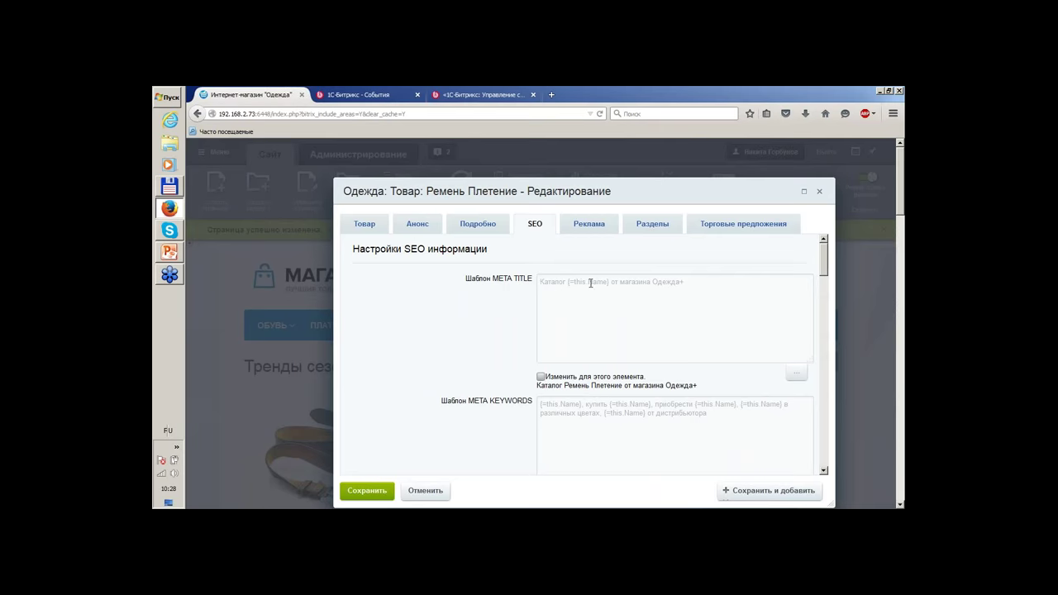
click(540, 377)
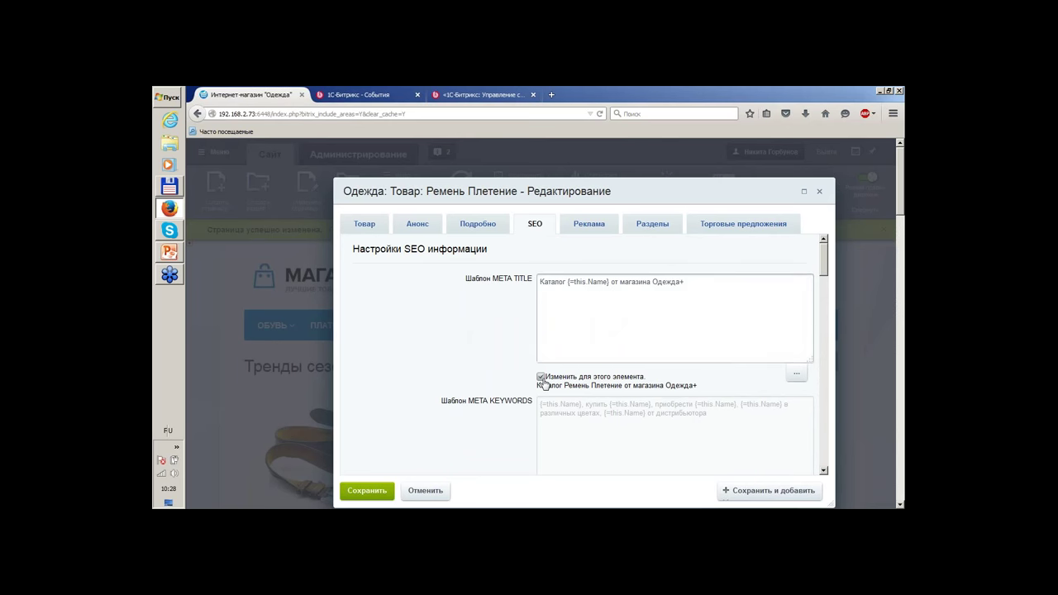
click(796, 373)
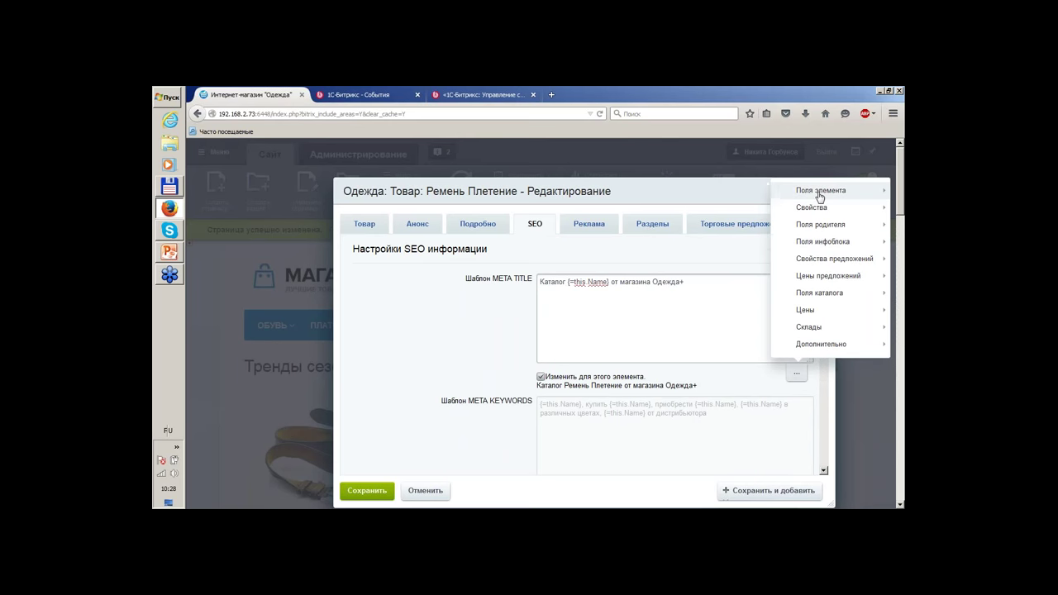
mouse_move(820, 197)
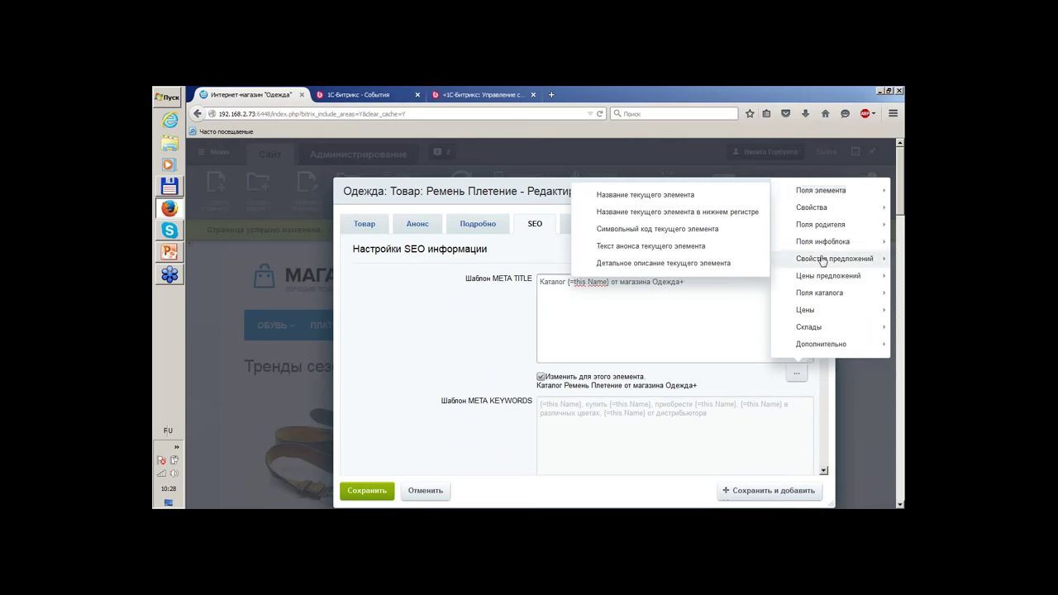
mouse_move(821, 284)
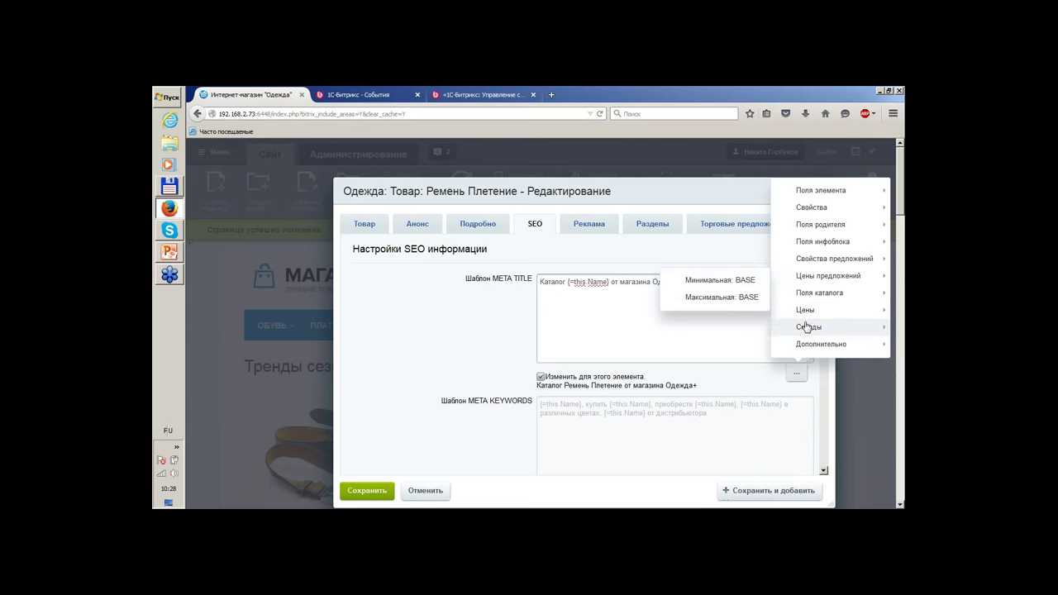
mouse_move(806, 328)
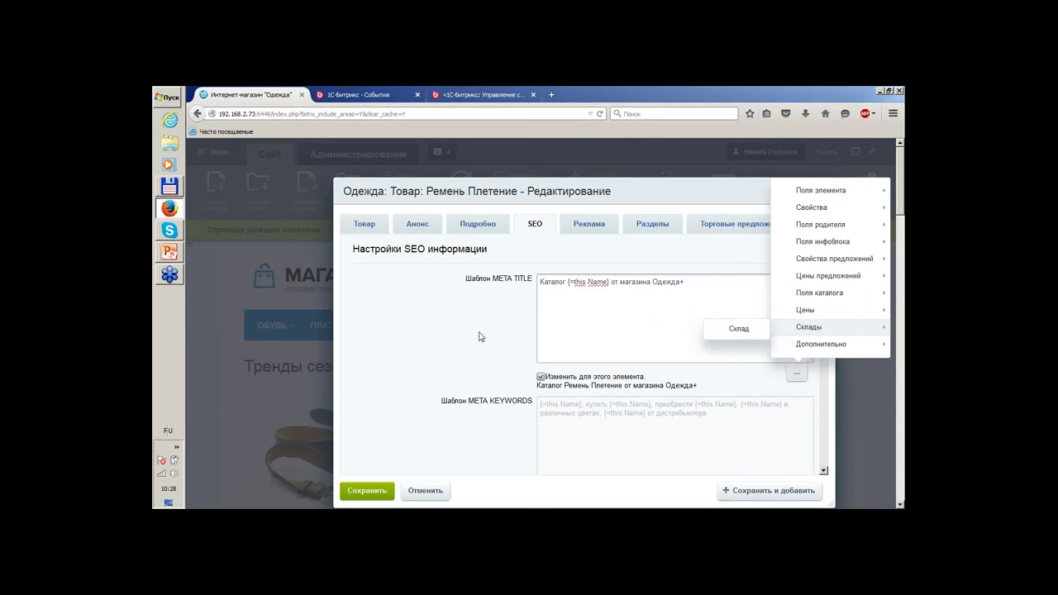
click(542, 378)
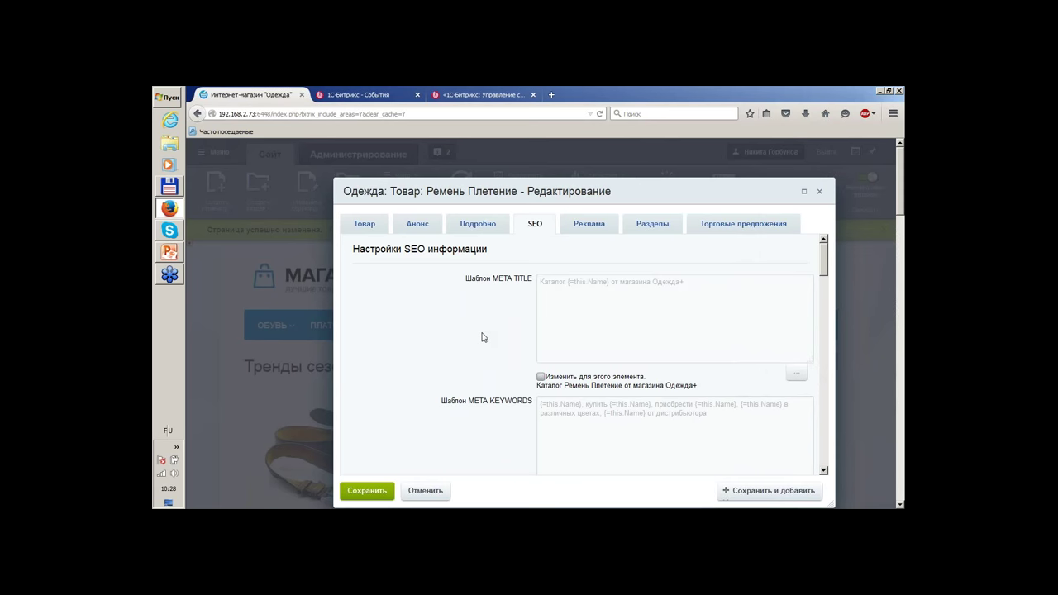
View the Реклама, Разделы and Торговые предложения tabs, then close the product form unchanged.
click(592, 232)
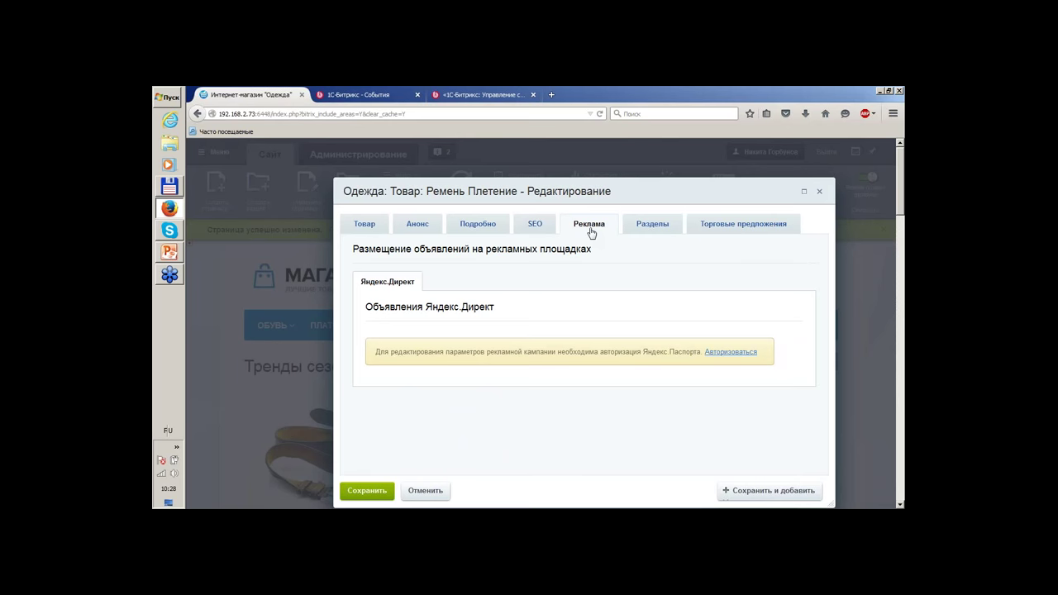
click(667, 232)
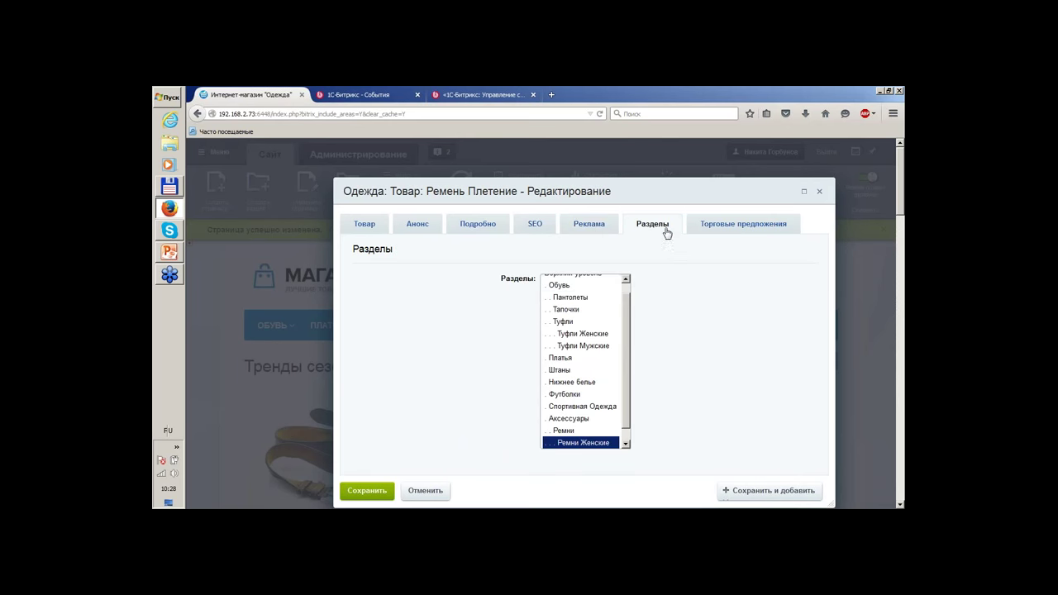
click(744, 229)
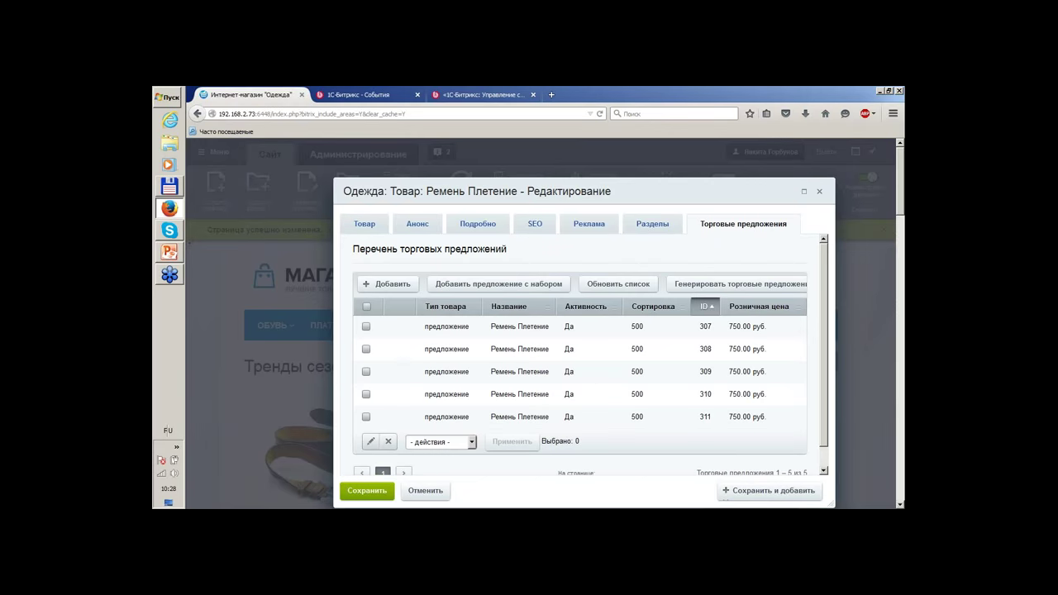
click(821, 193)
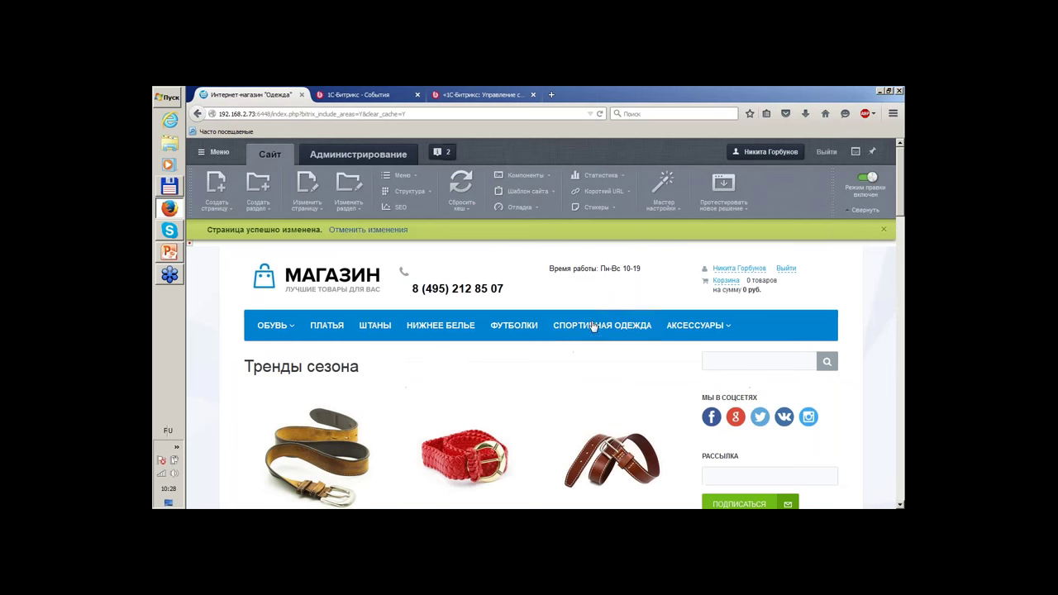
Turn off the site's 'Режим правки' and bring up the FSB_2015_summer presentation.
scroll(592, 328, down, 3)
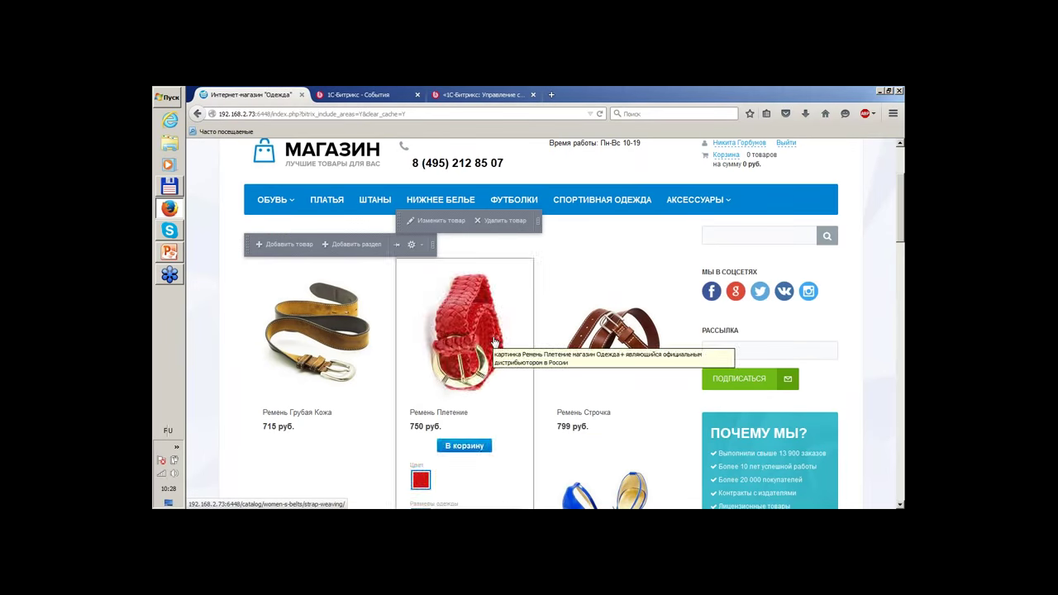
scroll(889, 303, up, 3)
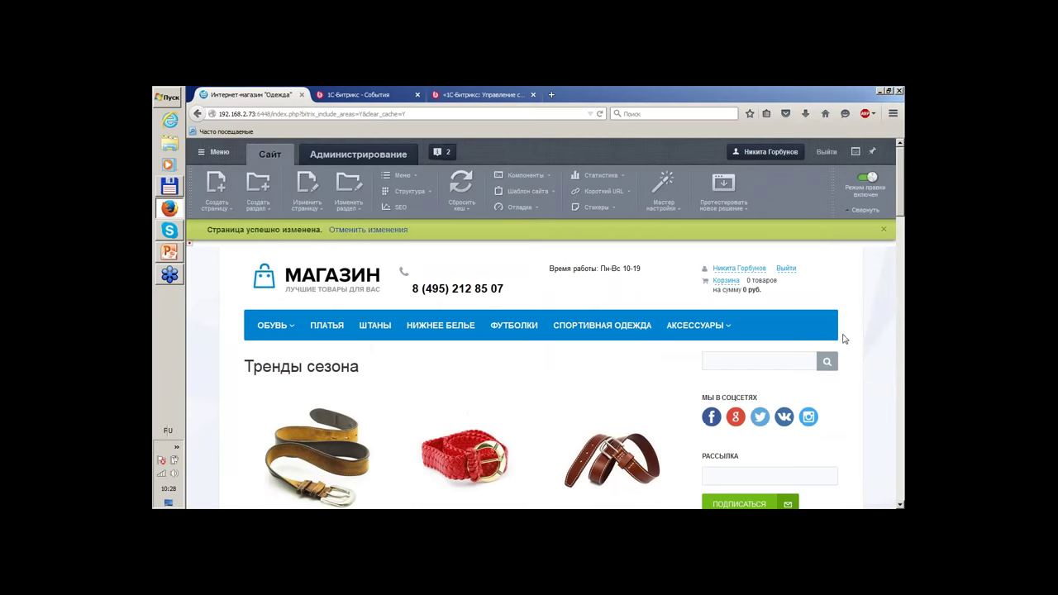
click(875, 183)
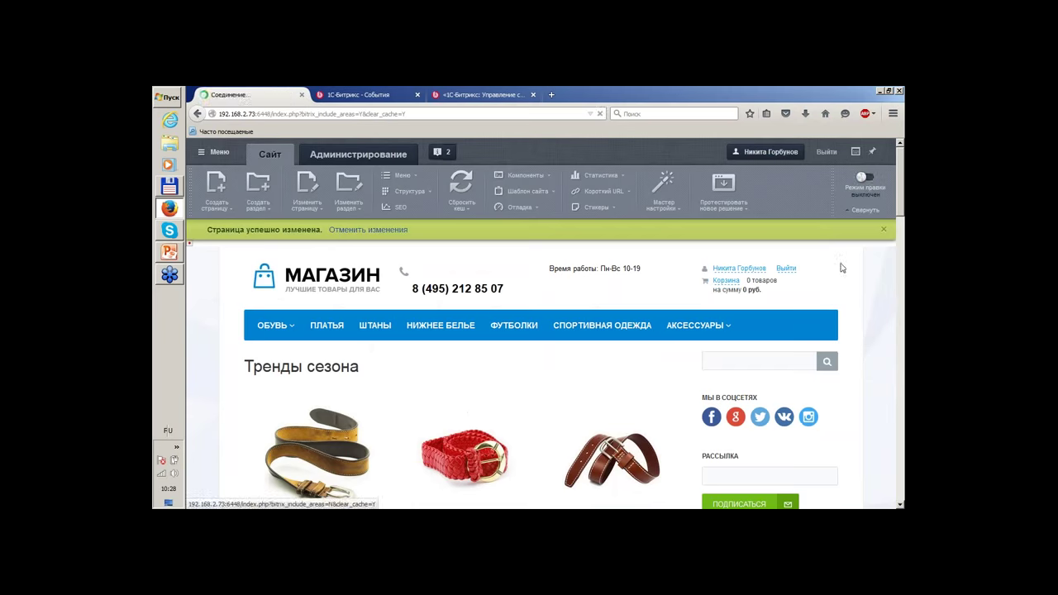
click(165, 256)
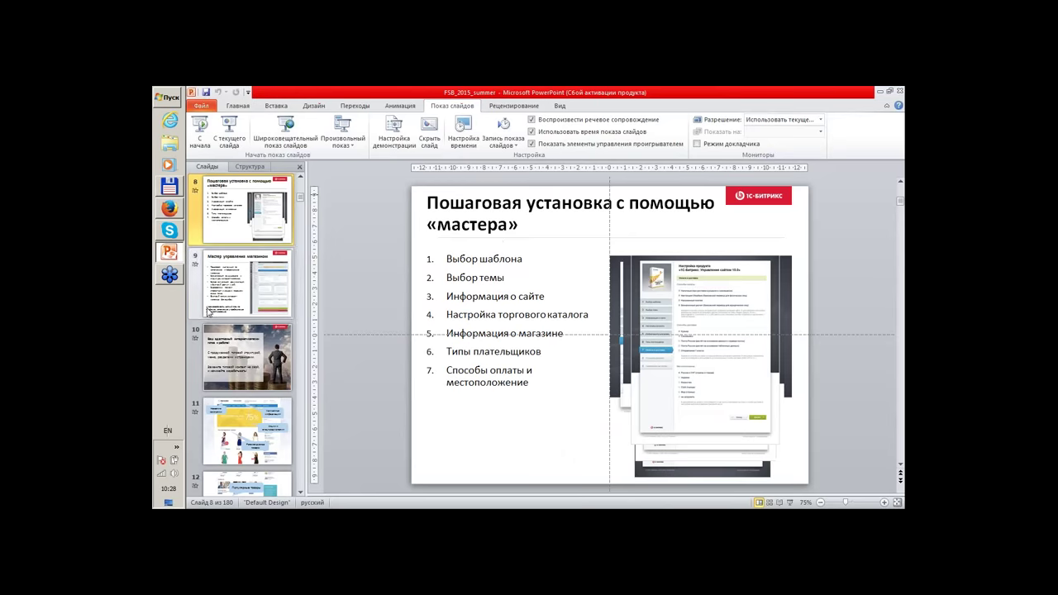
Select slide 42, «Складской учет», and start the slide show from it.
scroll(225, 335, down, 10)
scroll(236, 345, down, 5)
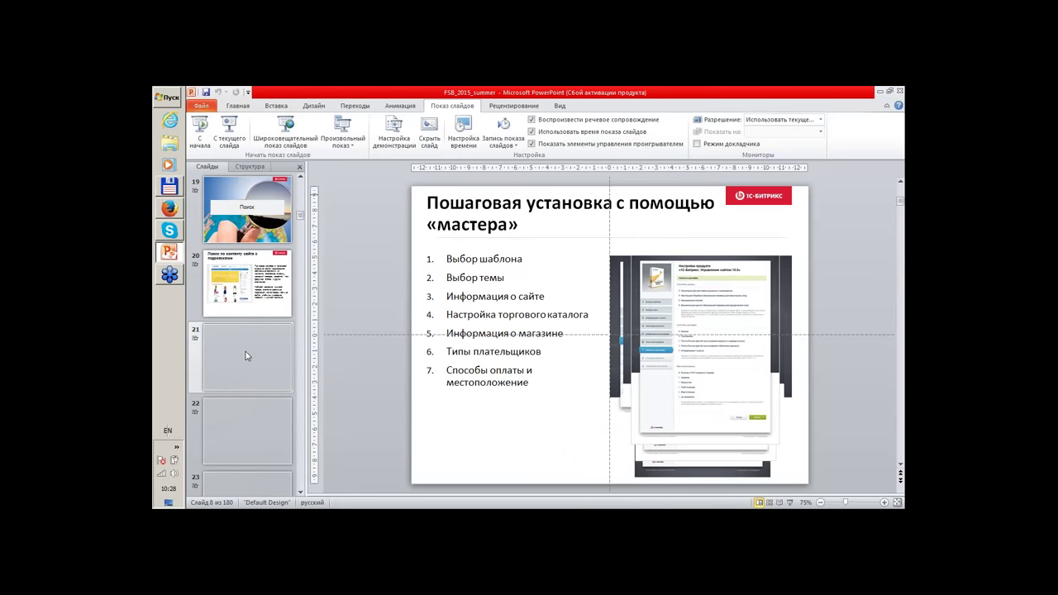
scroll(247, 356, down, 5)
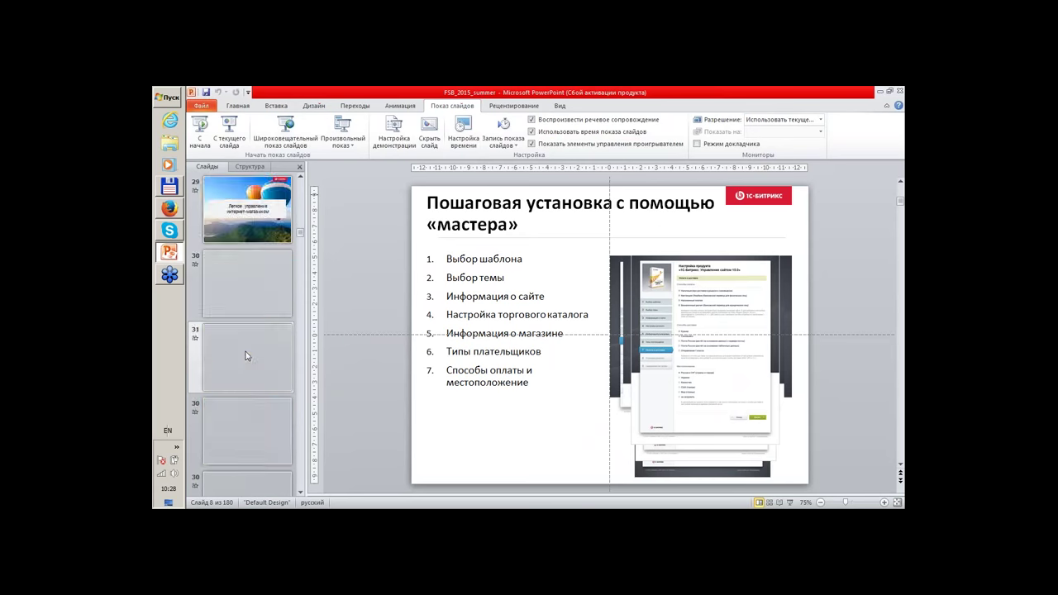
scroll(246, 355, down, 6)
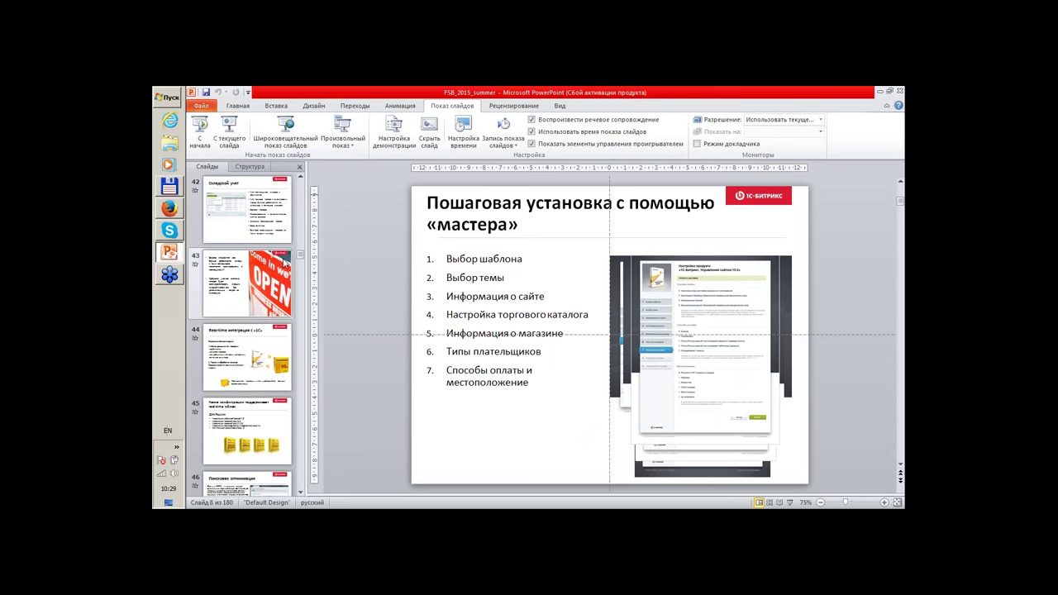
scroll(248, 314, up, 1)
click(248, 283)
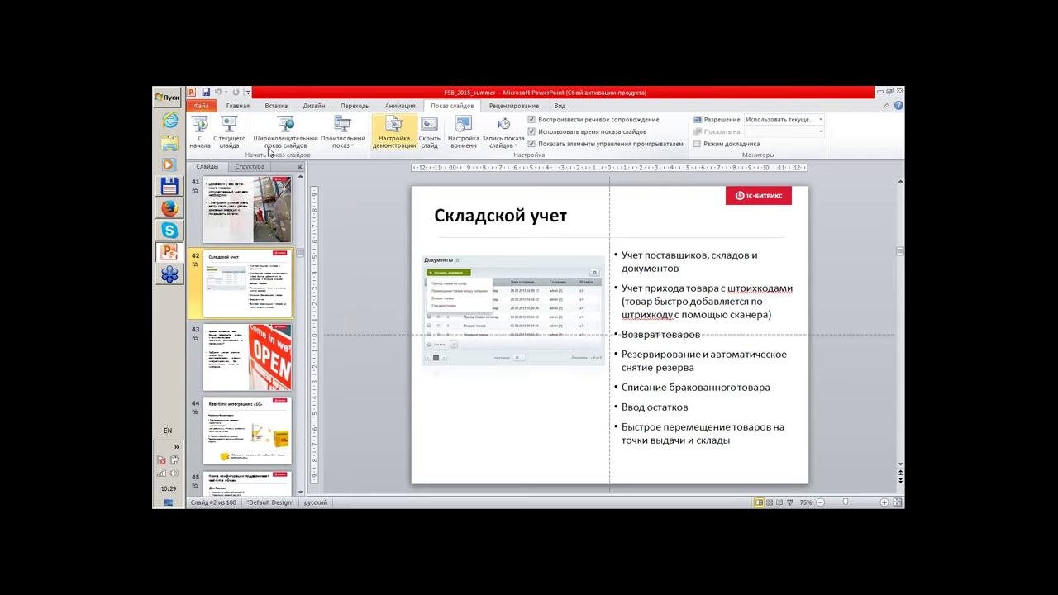
click(229, 132)
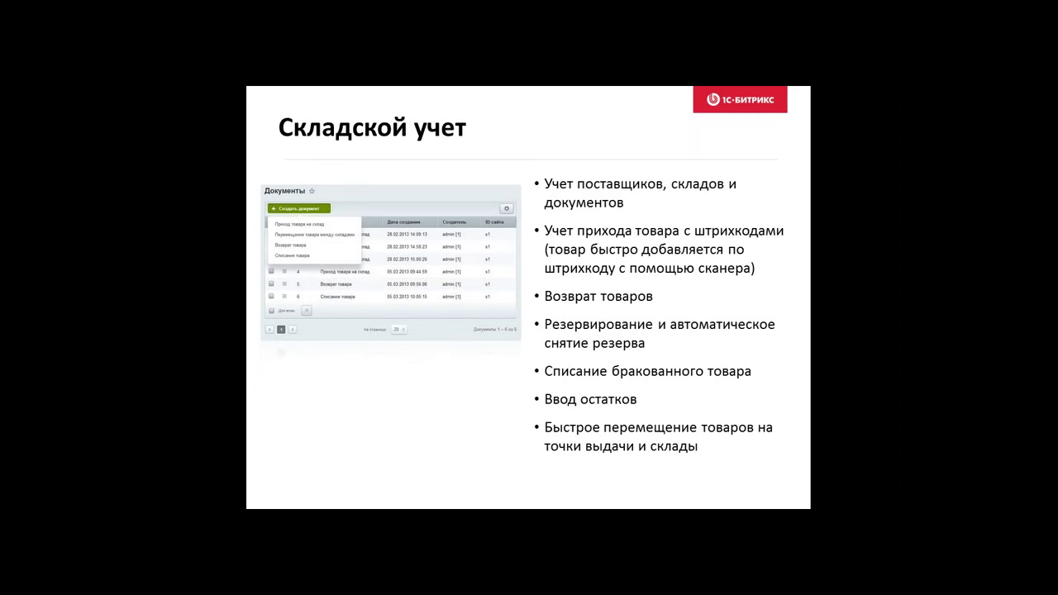
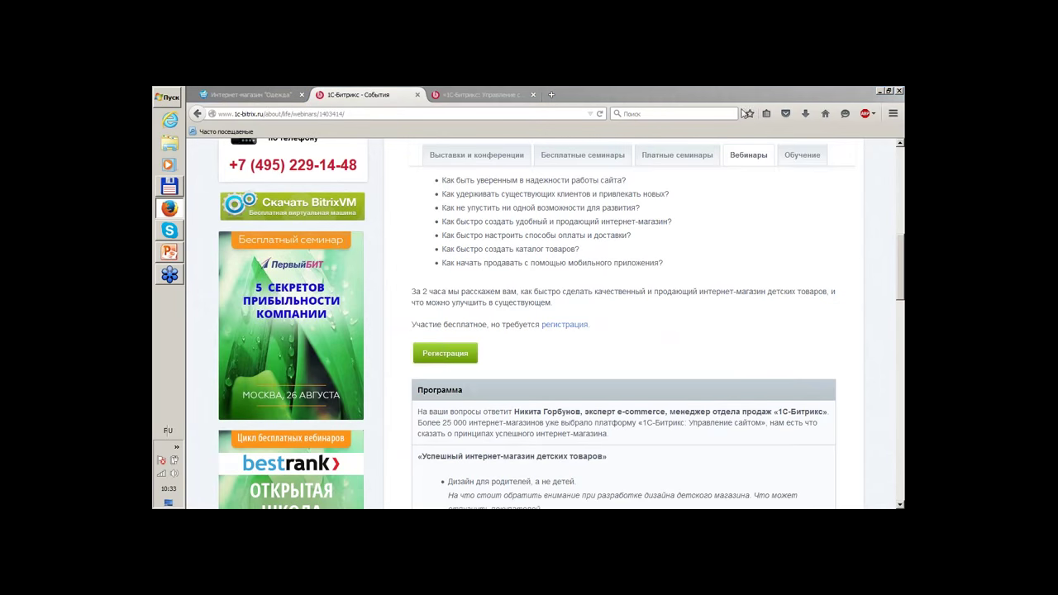
Open the company's Events (Мероприятия) page from the Компания menu.
scroll(727, 277, up, 2)
scroll(727, 277, up, 5)
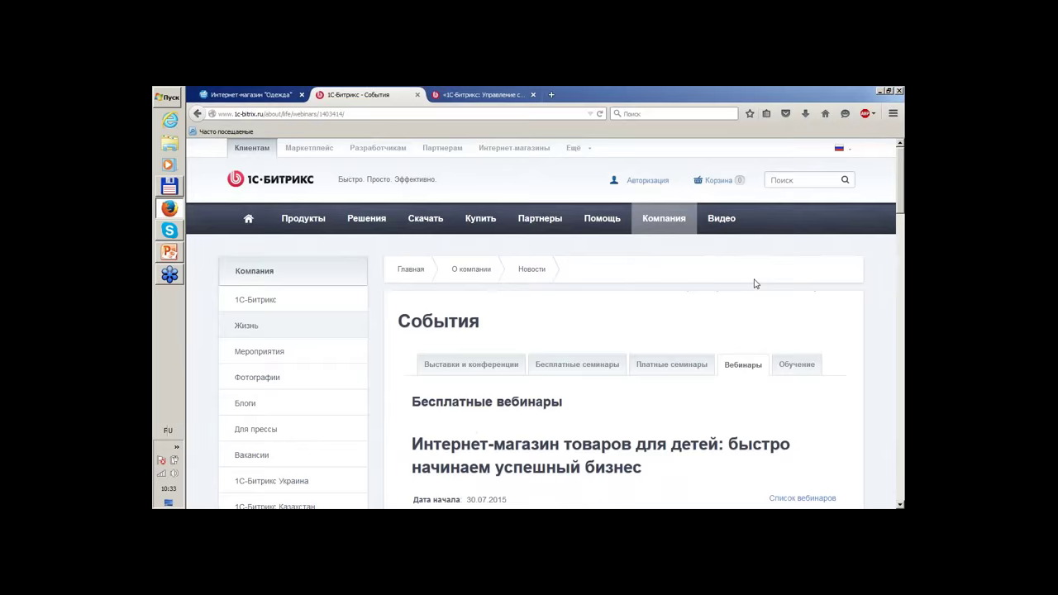
mouse_move(664, 221)
click(667, 289)
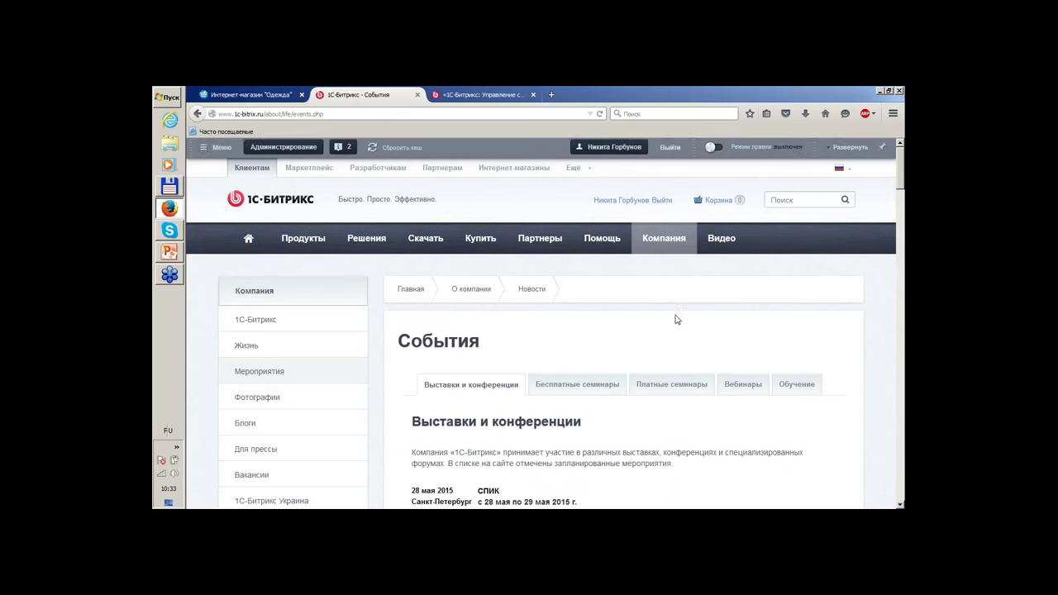
scroll(675, 319, down, 1)
scroll(735, 324, up, 1)
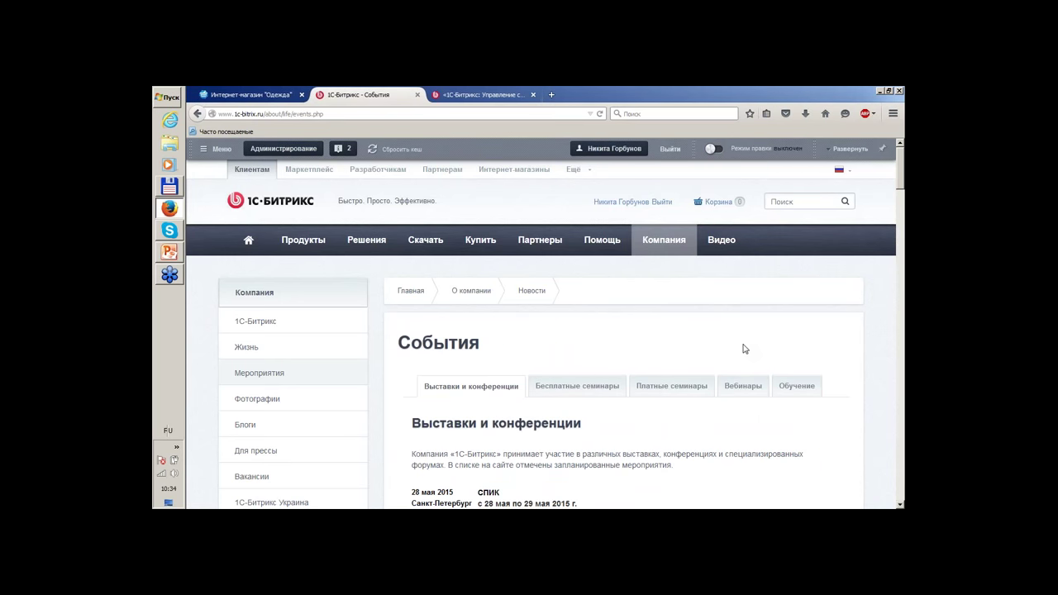
Show the list of free webinars on the Вебинары tab.
mouse_move(670, 249)
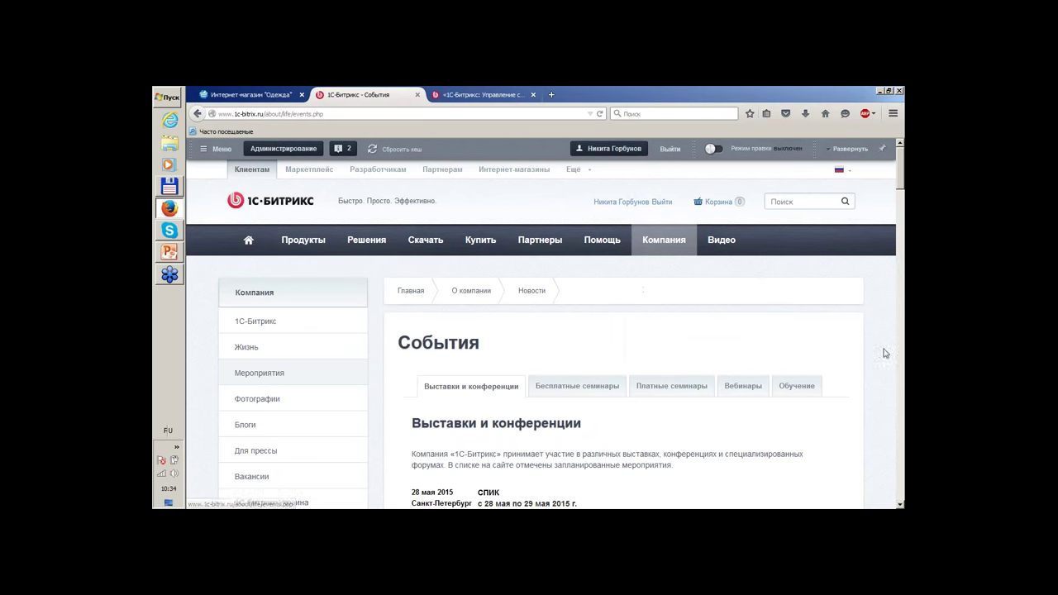
click(732, 389)
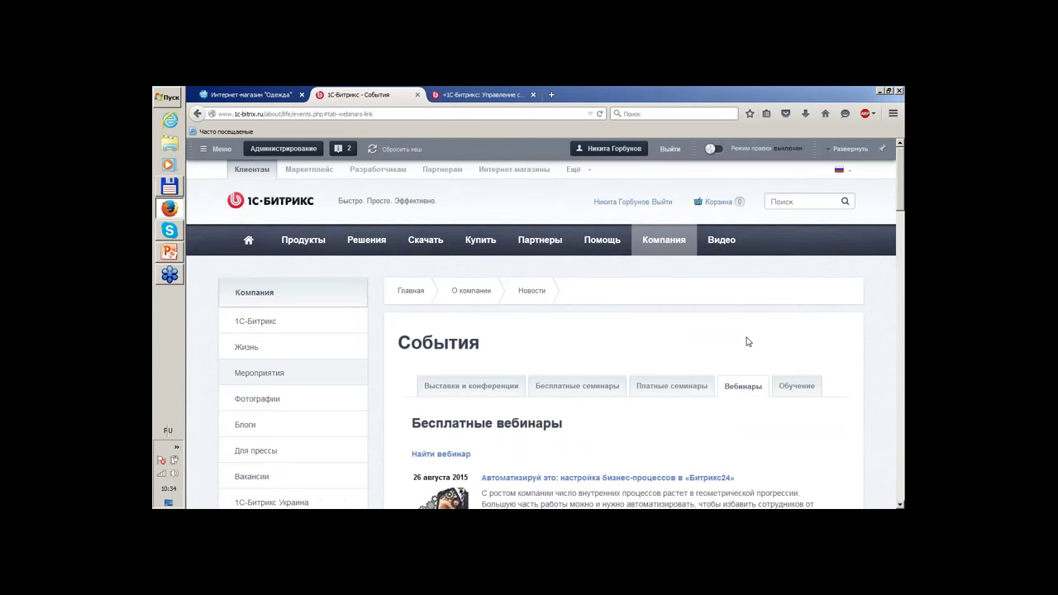
scroll(746, 341, down, 10)
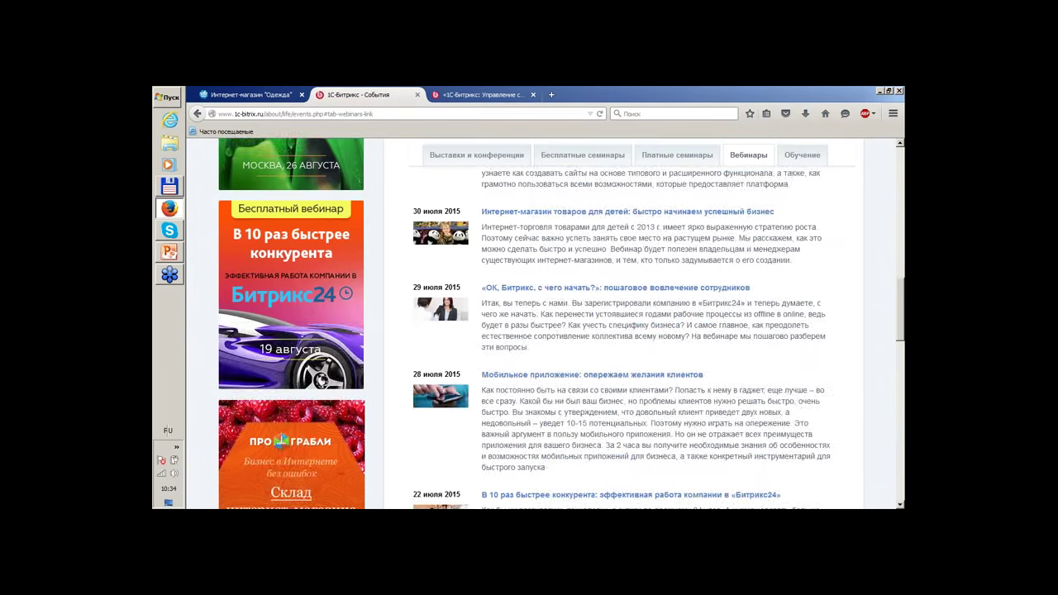
scroll(747, 341, down, 5)
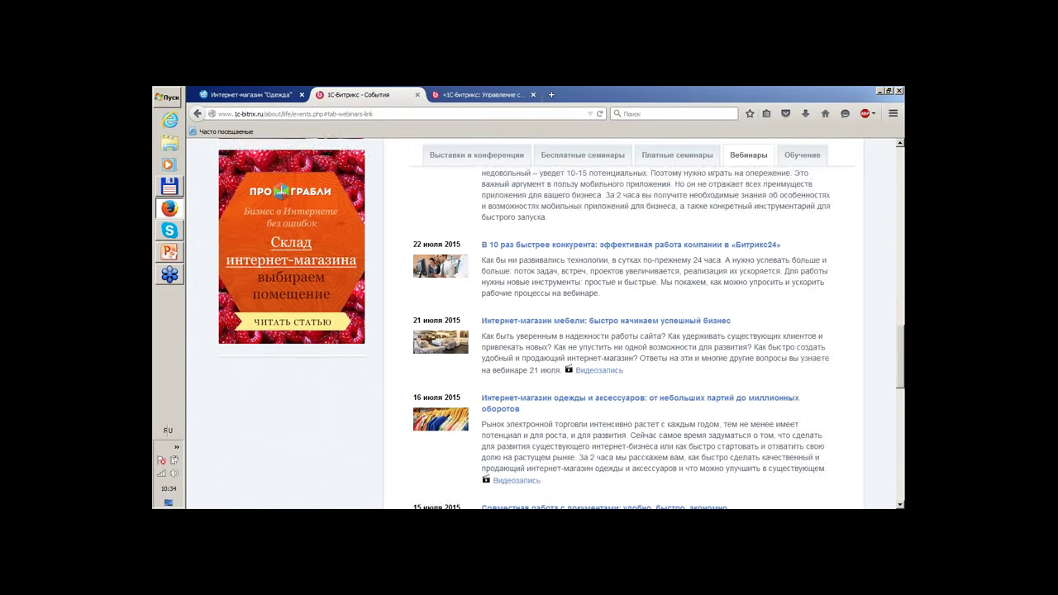
scroll(746, 335, down, 2)
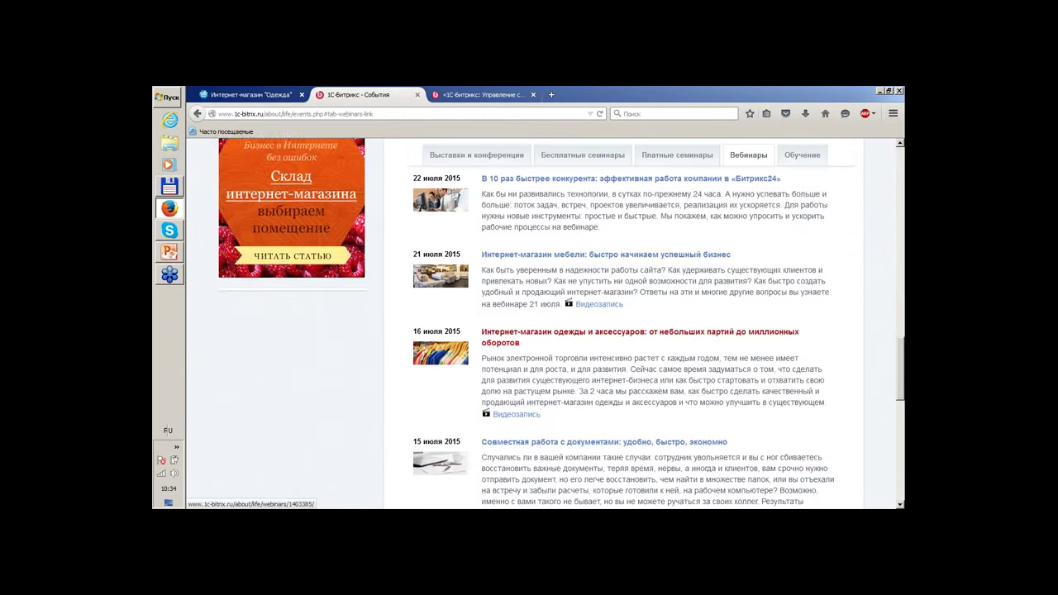
scroll(746, 334, down, 3)
Move to an older page of webinar listings.
scroll(796, 344, up, 6)
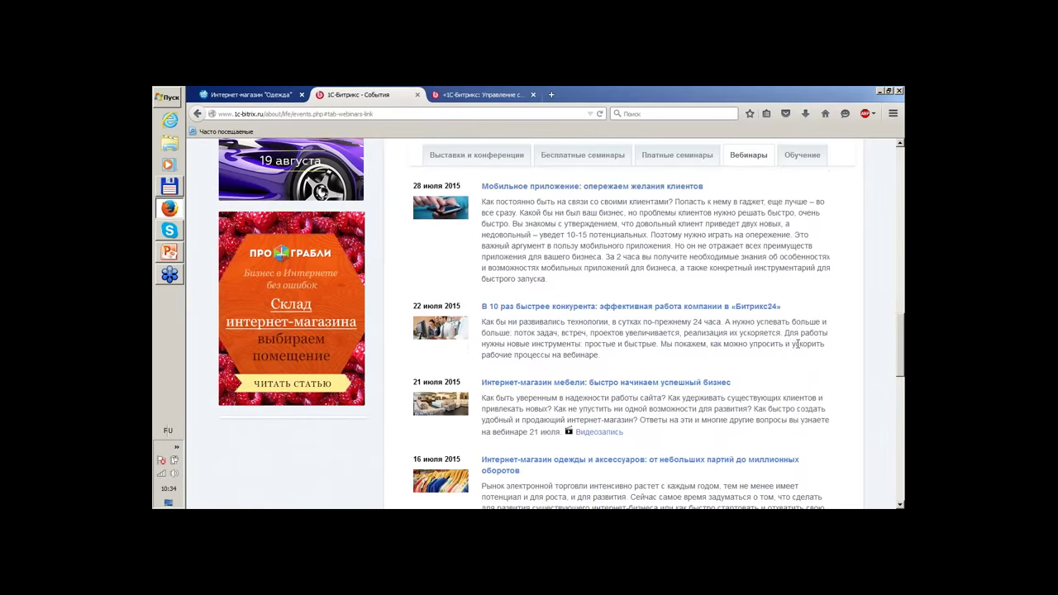
scroll(796, 344, up, 4)
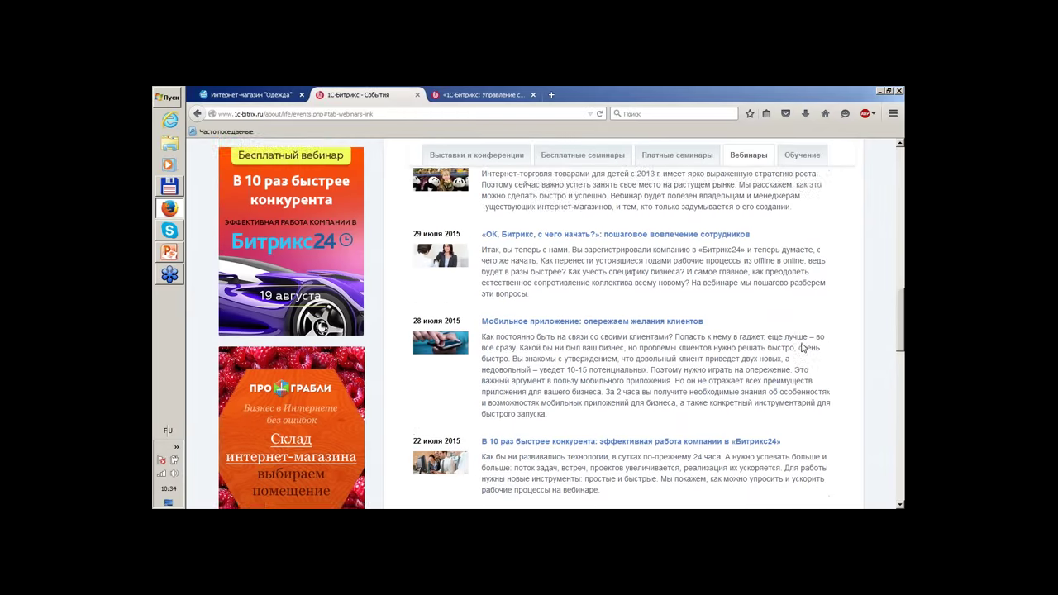
scroll(802, 348, up, 2)
scroll(802, 347, down, 10)
scroll(801, 347, up, 3)
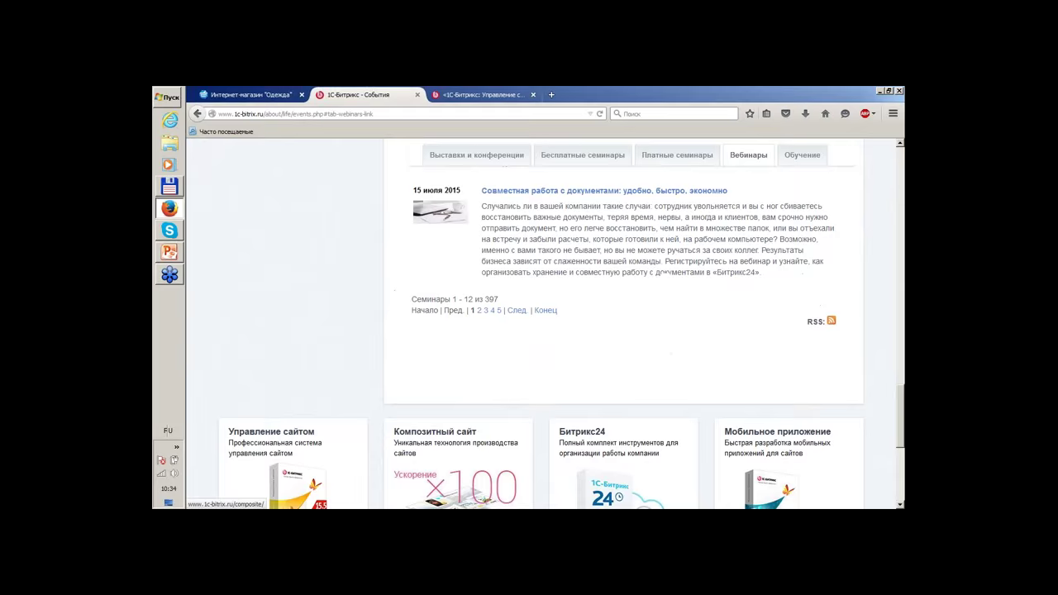
scroll(479, 253, down, 1)
click(480, 253)
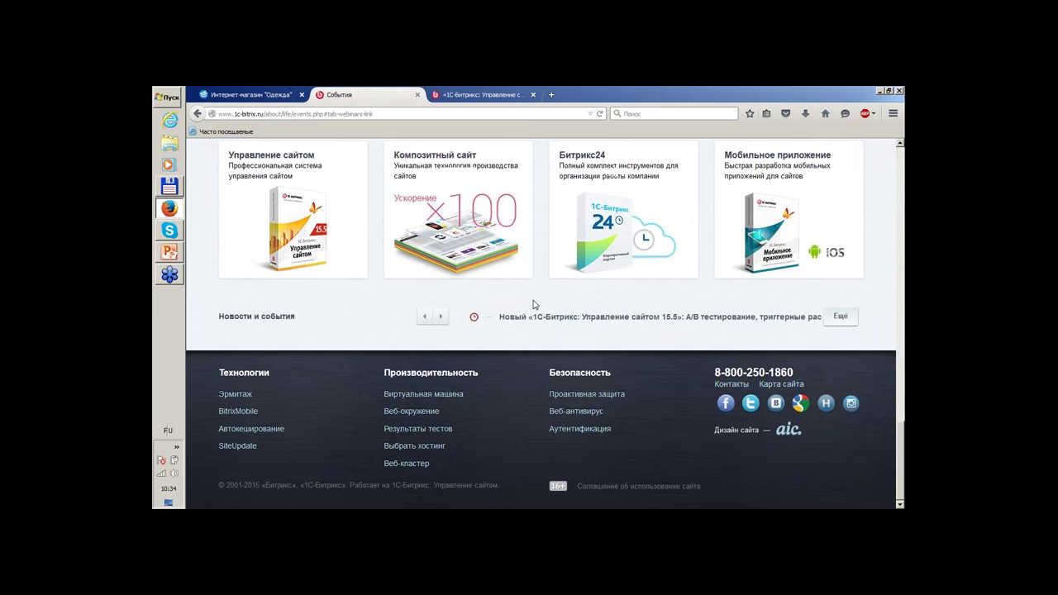
Look over the older webinars and open a fresh browser tab.
scroll(816, 330, down, 4)
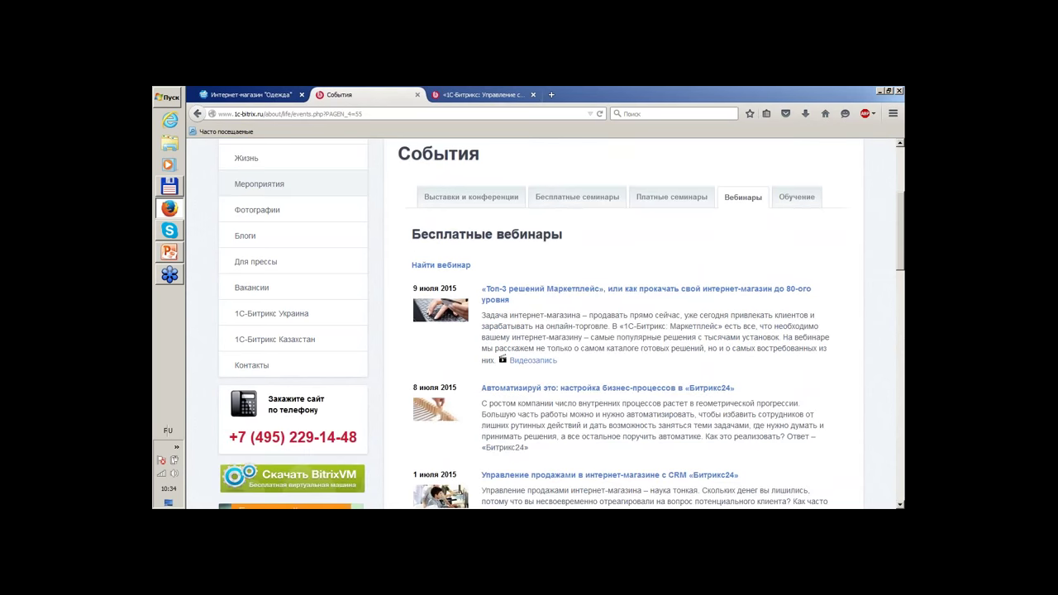
scroll(817, 331, down, 3)
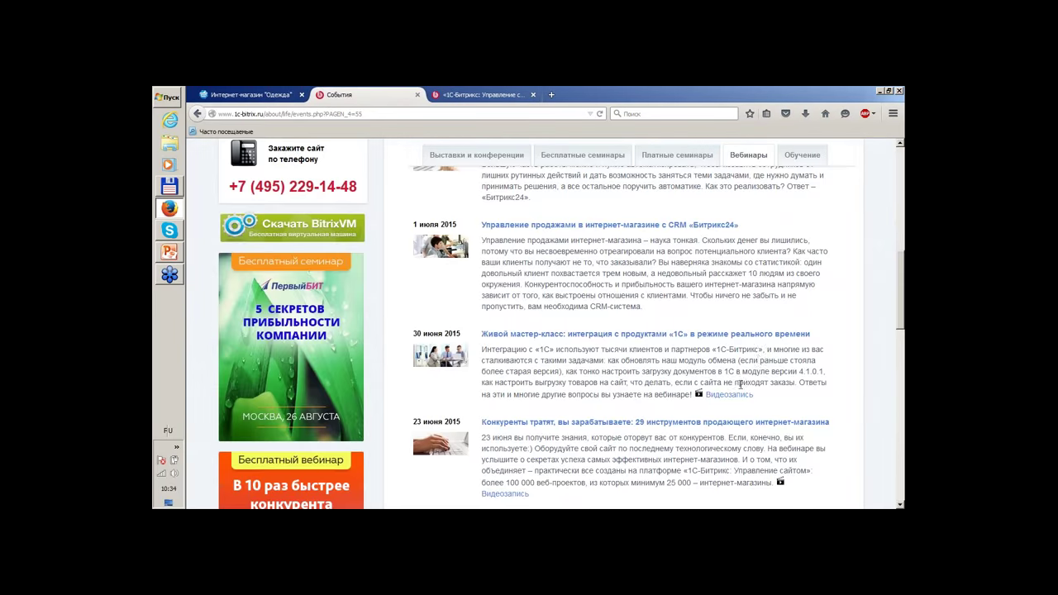
scroll(744, 382, up, 8)
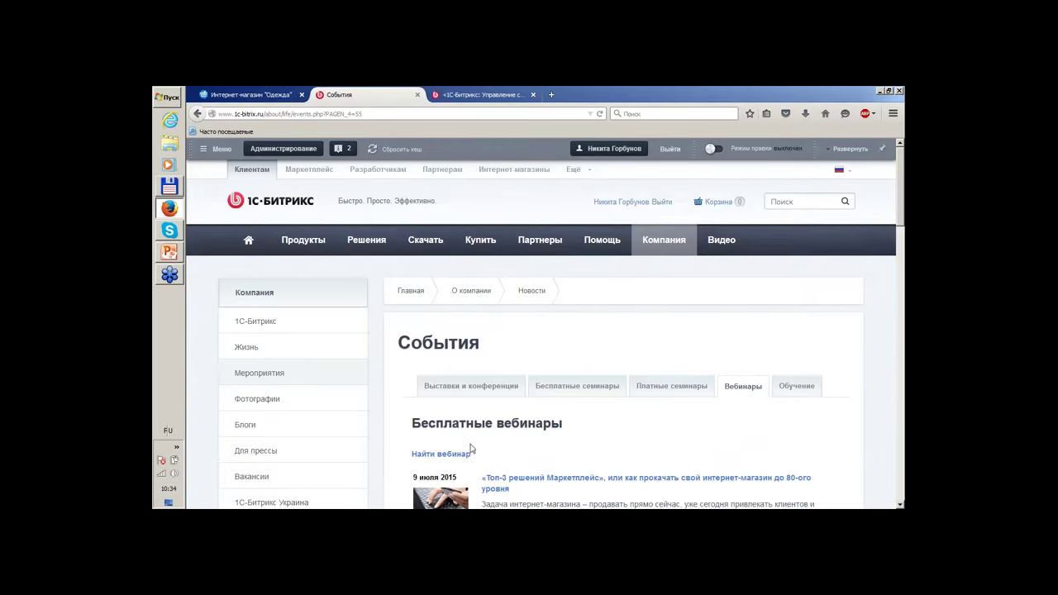
scroll(471, 449, down, 3)
click(551, 94)
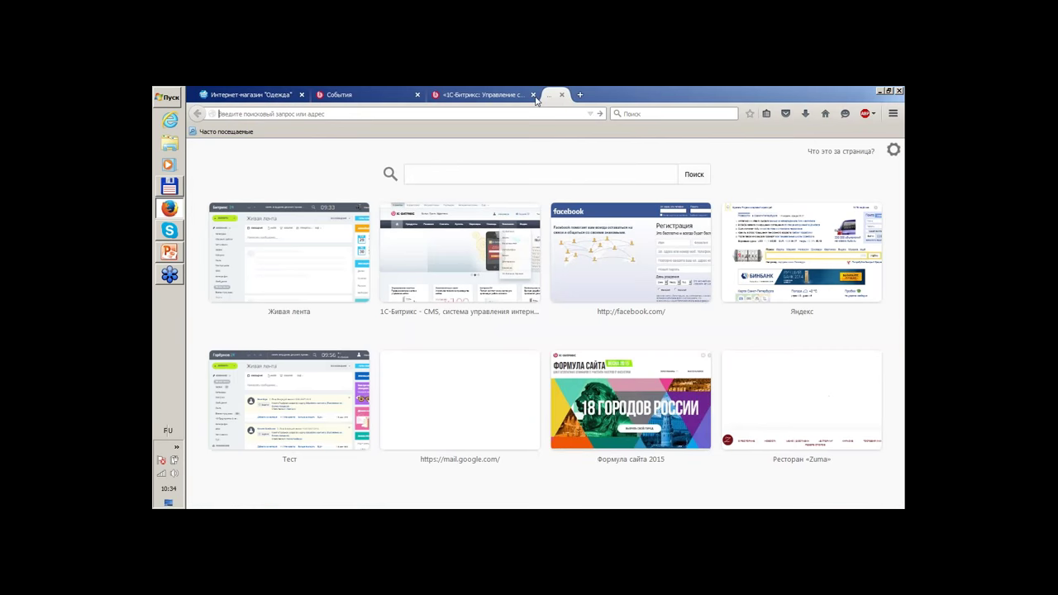
Load the 1c.1c-bitrix.ru integration site in the new tab.
text(1)
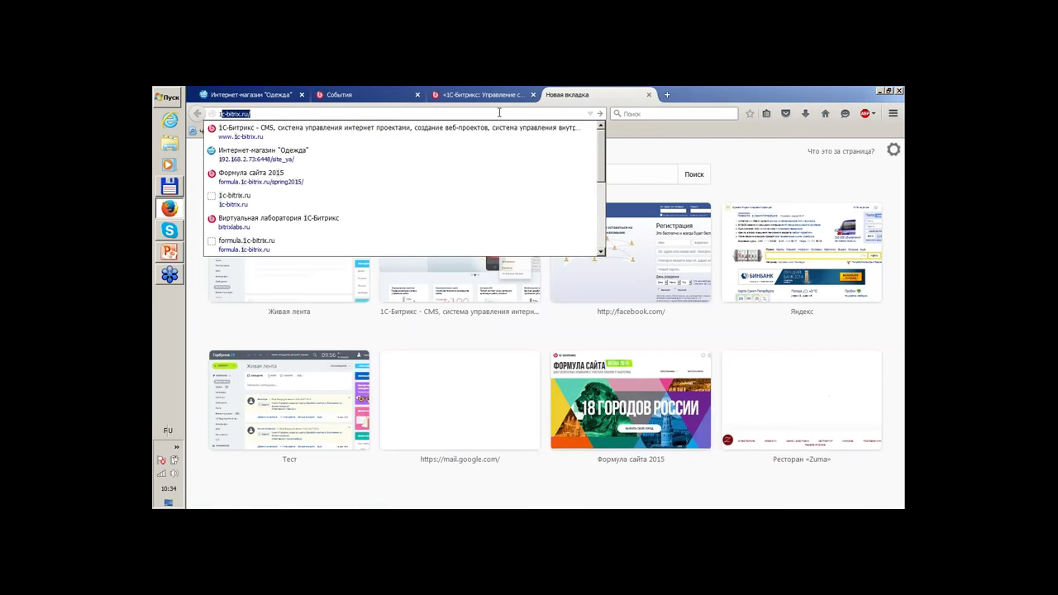
text(cd)
key(BackSpace)
key(BackSpace)
key(BackSpace)
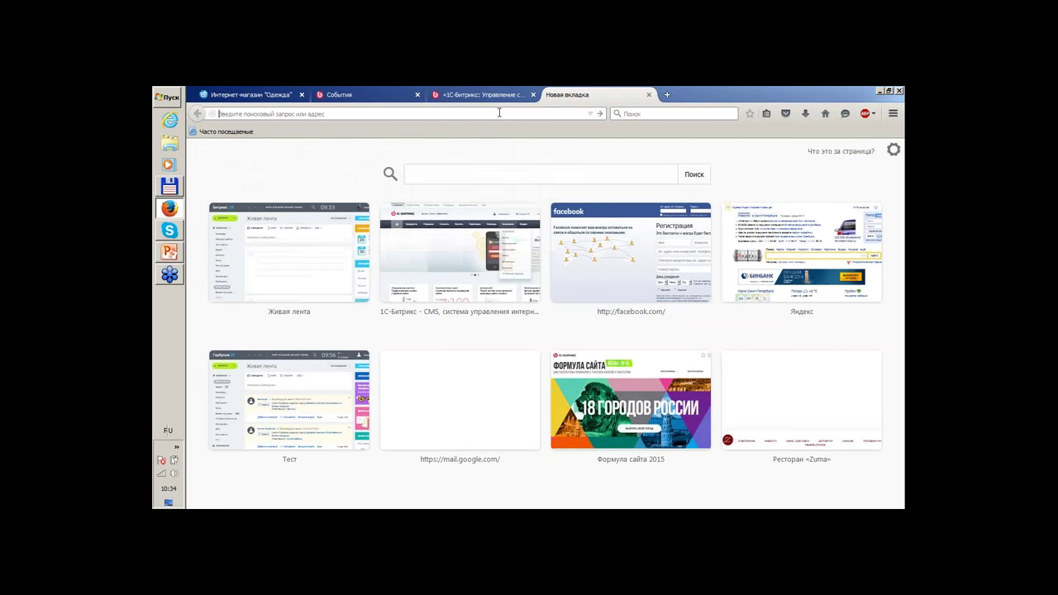
key(alt+shift)
text(1c-)
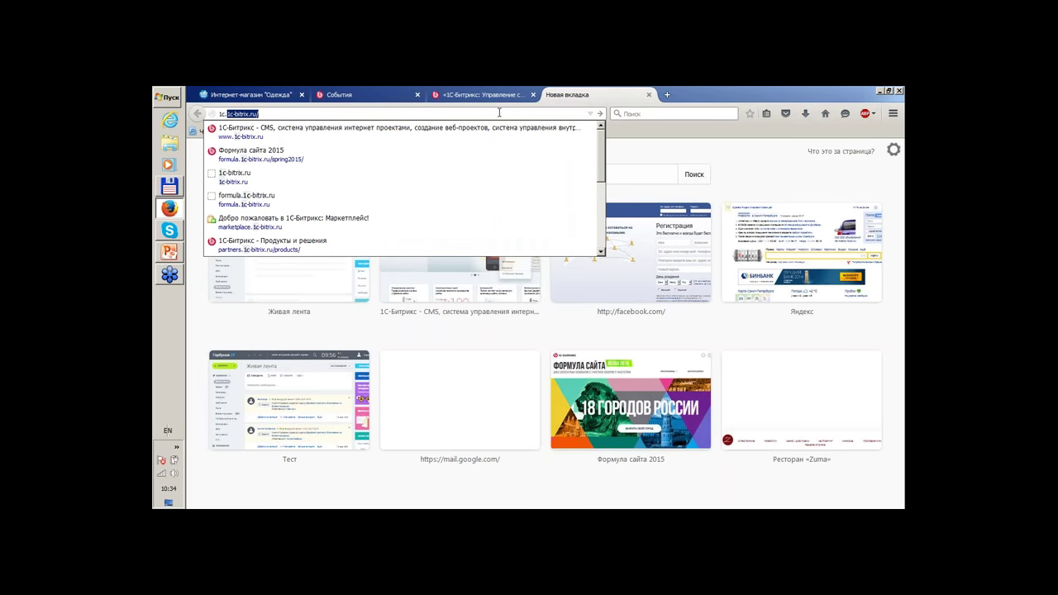
text(.1)
key(Return)
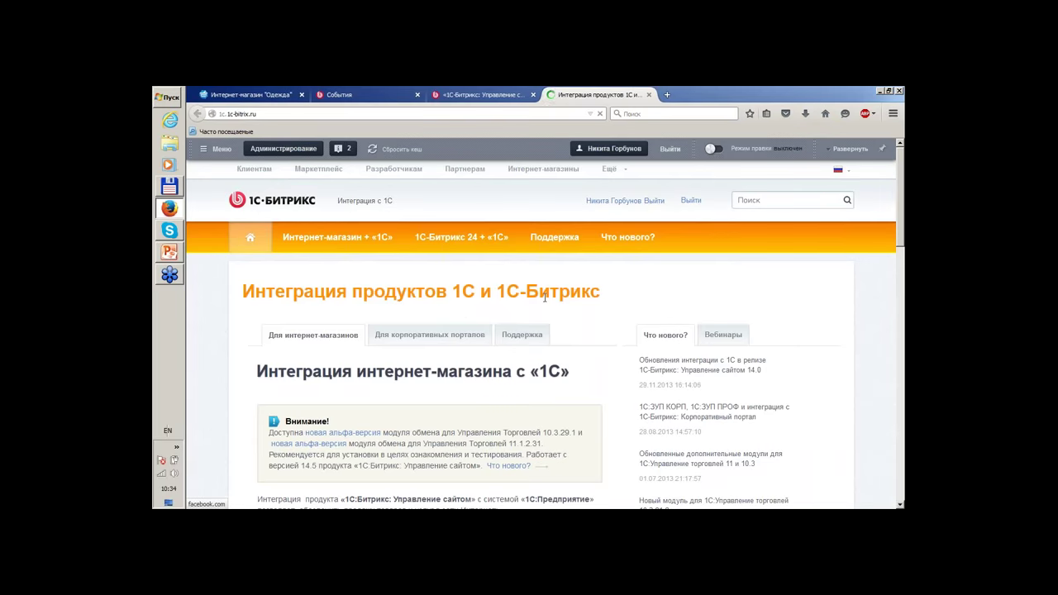
Show the list of integration webinars (Вебинары).
mouse_move(364, 235)
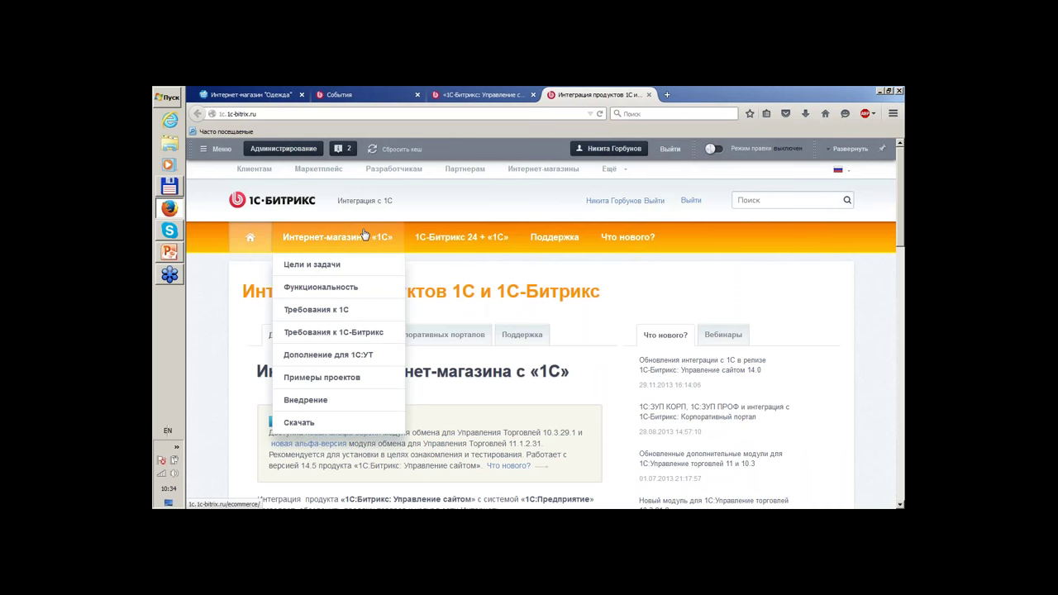
click(723, 335)
scroll(844, 311, down, 3)
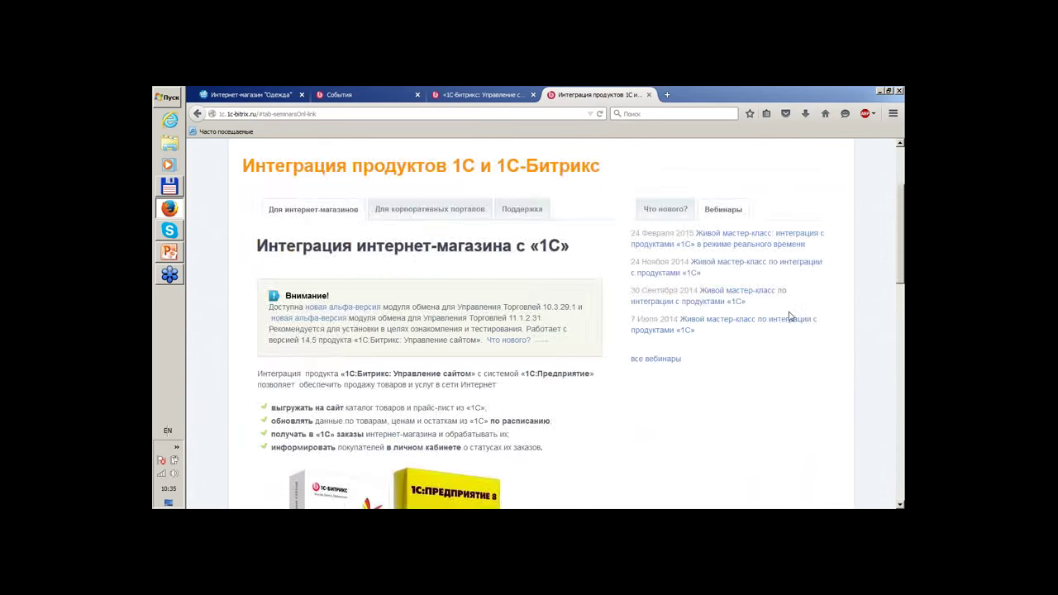
scroll(786, 317, down, 3)
scroll(785, 317, down, 2)
scroll(785, 317, up, 5)
Go to Интернет-магазин + «1С» > Скачать to see the additional 1C module versions.
mouse_move(365, 225)
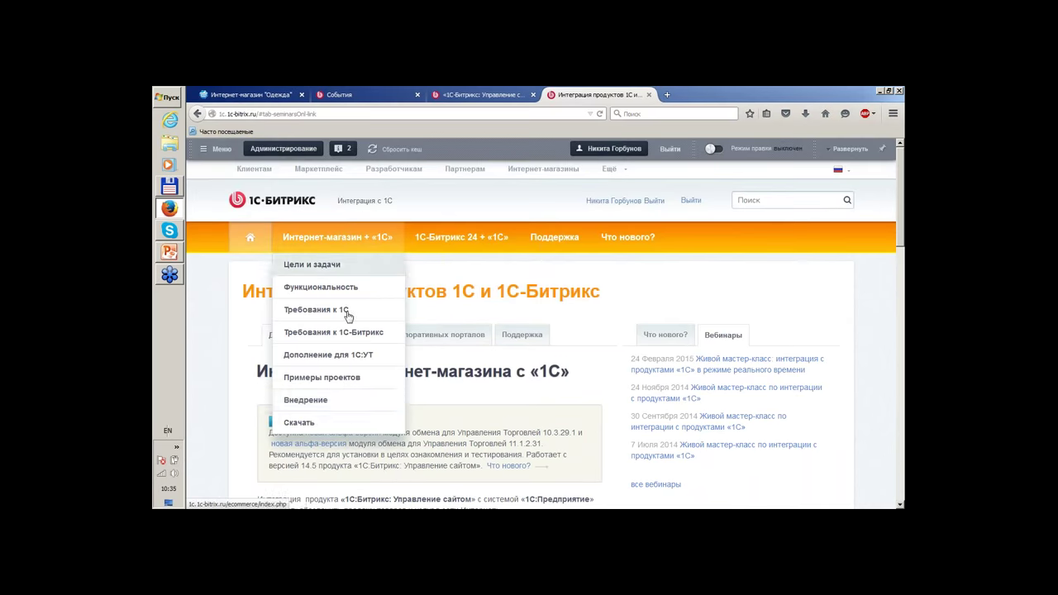
click(345, 422)
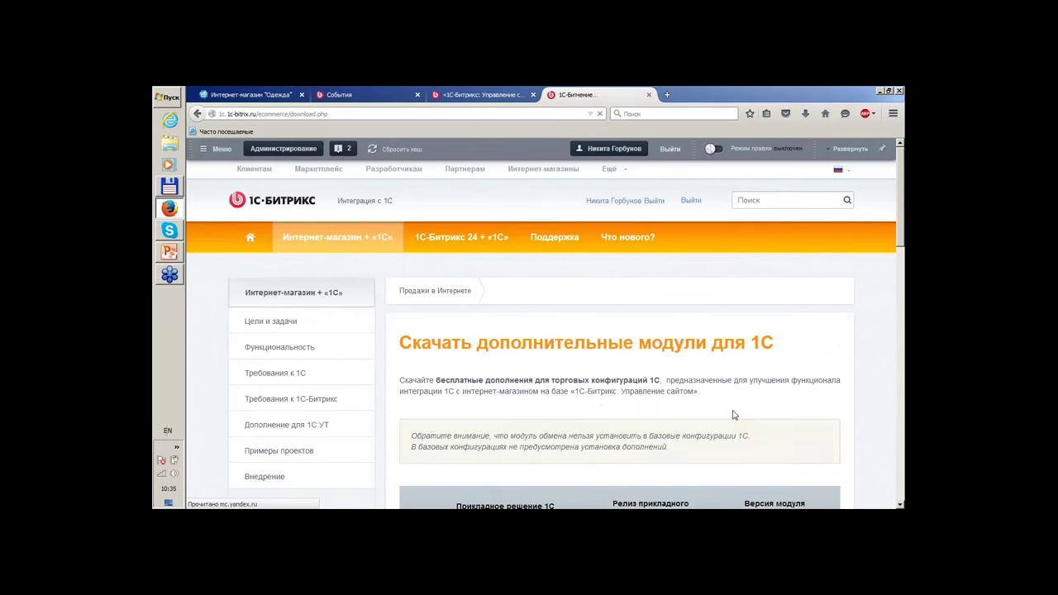
scroll(711, 388, down, 10)
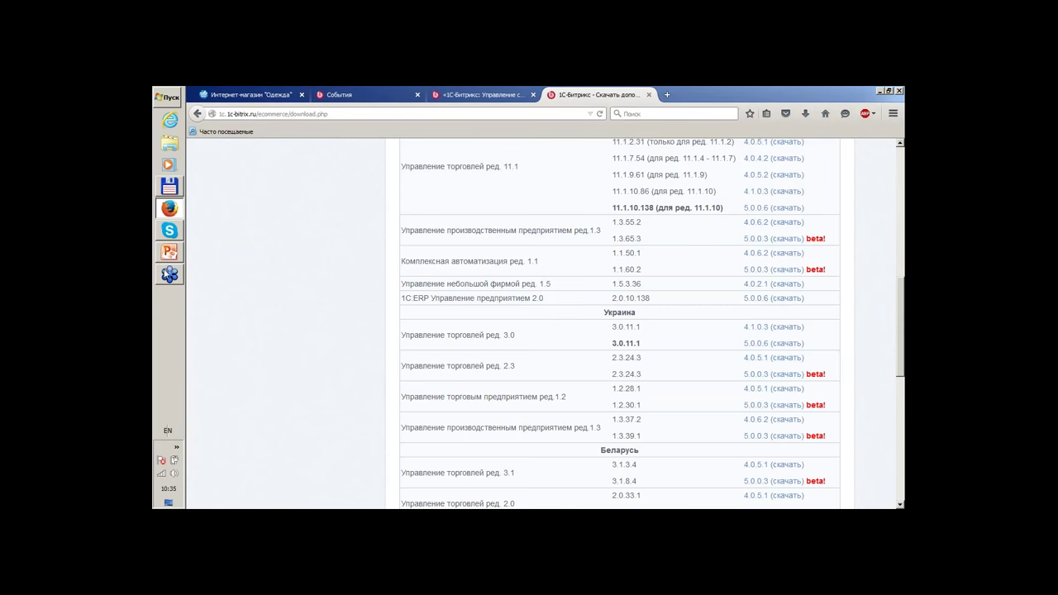
Return to the Events tab and go to page 1 of the webinar list.
click(346, 93)
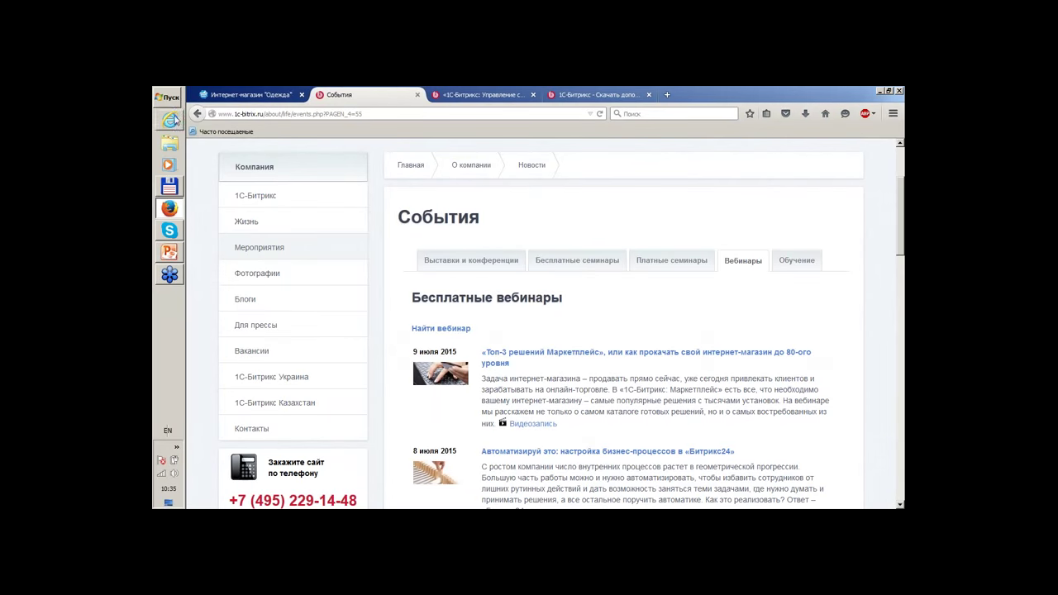
click(196, 114)
scroll(650, 287, up, 10)
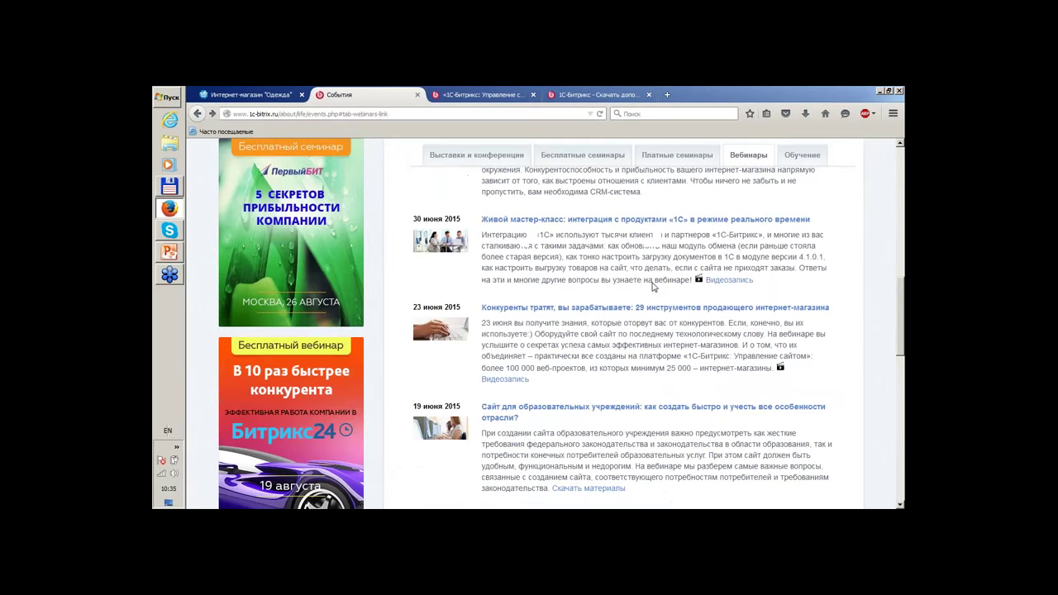
scroll(546, 322, up, 5)
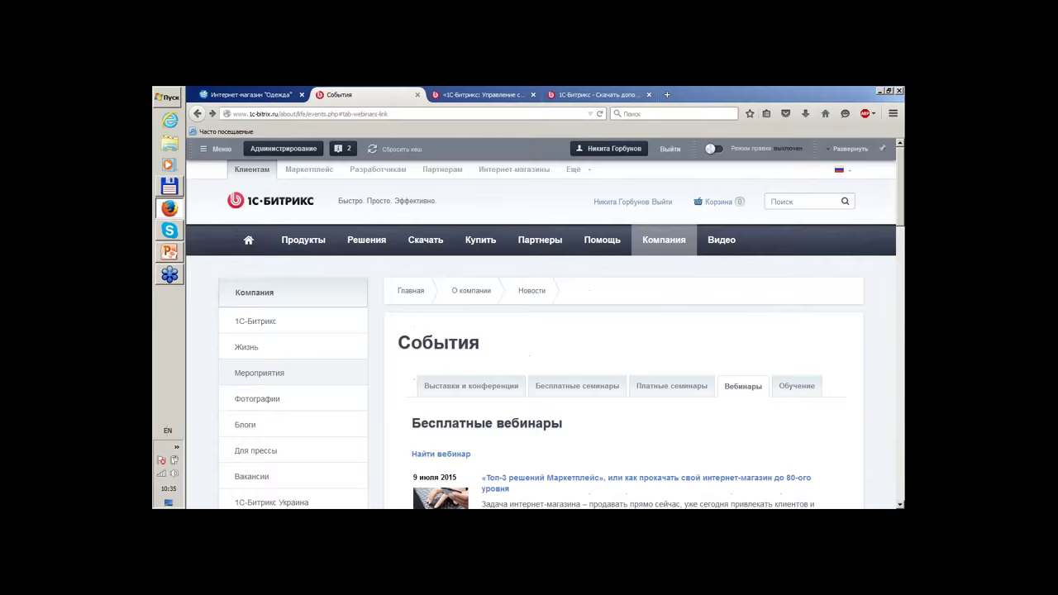
scroll(546, 322, down, 5)
scroll(633, 256, up, 5)
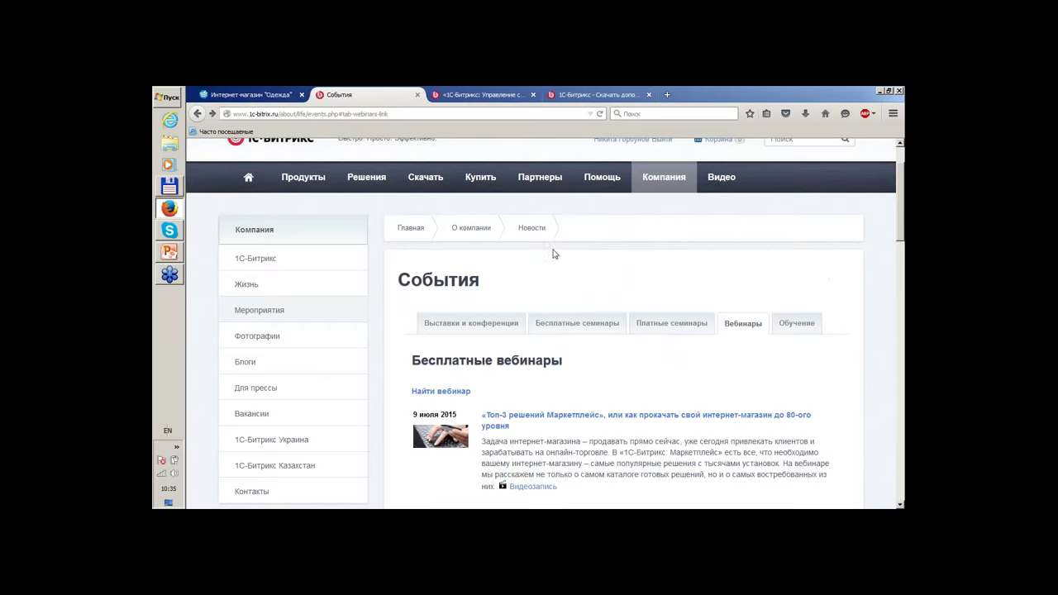
scroll(552, 256, down, 15)
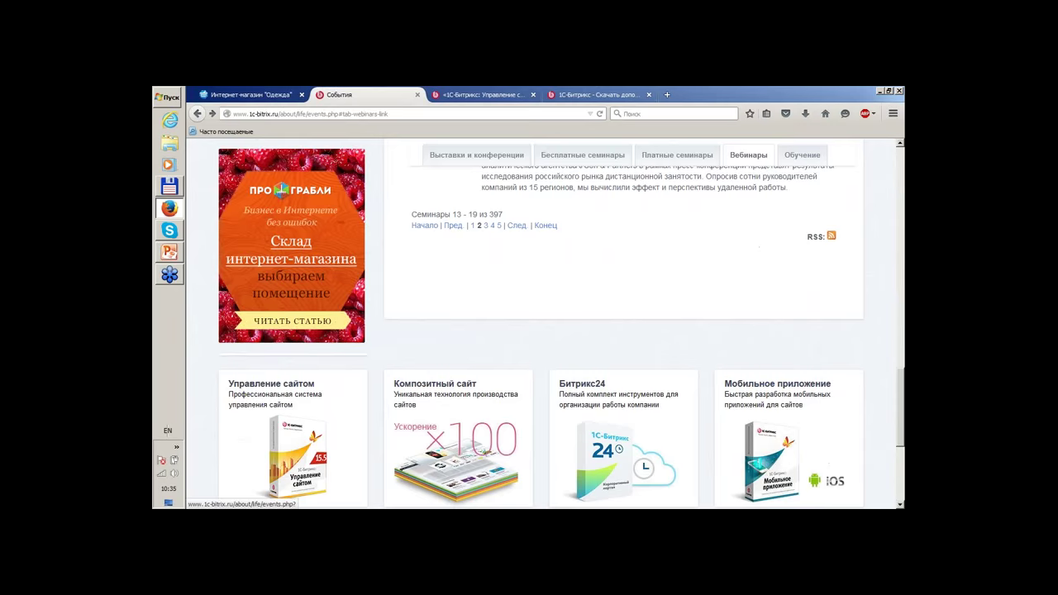
click(473, 224)
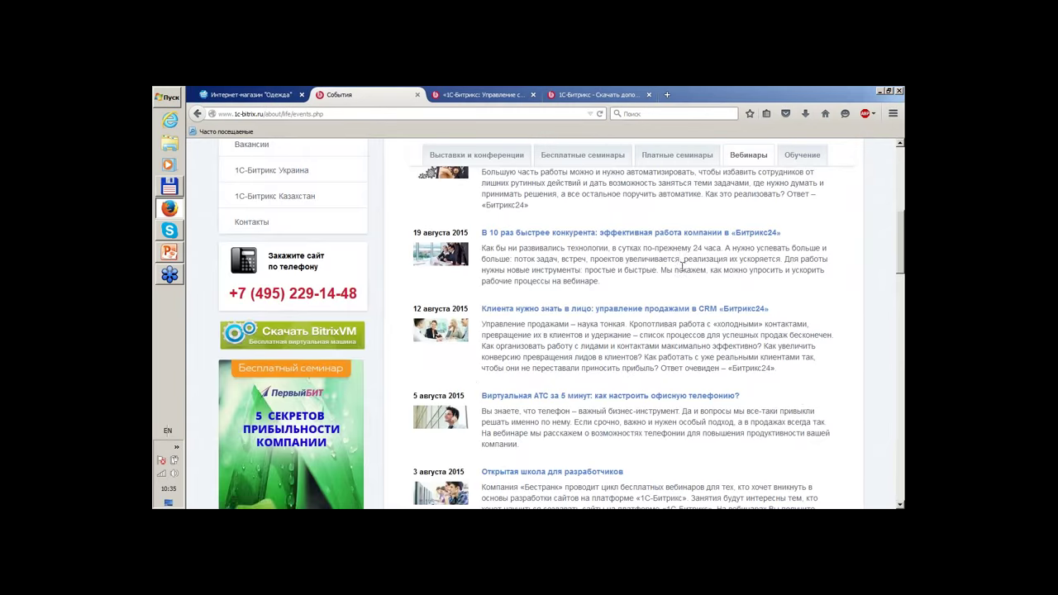
Open the 'Интернет-магазин товаров для детей' webinar.
scroll(680, 269, up, 4)
scroll(546, 322, down, 8)
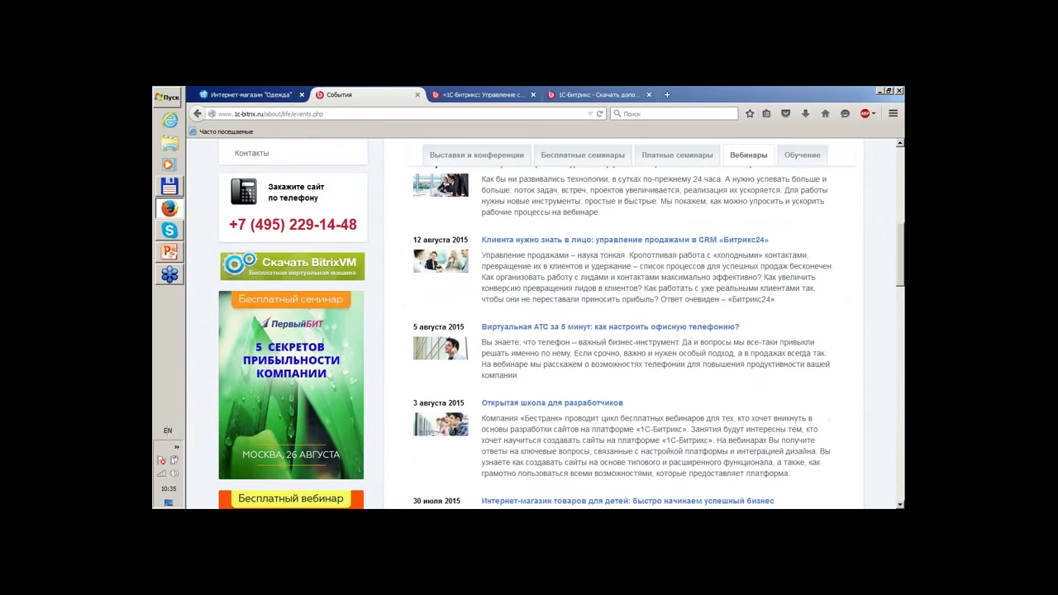
scroll(541, 260, down, 3)
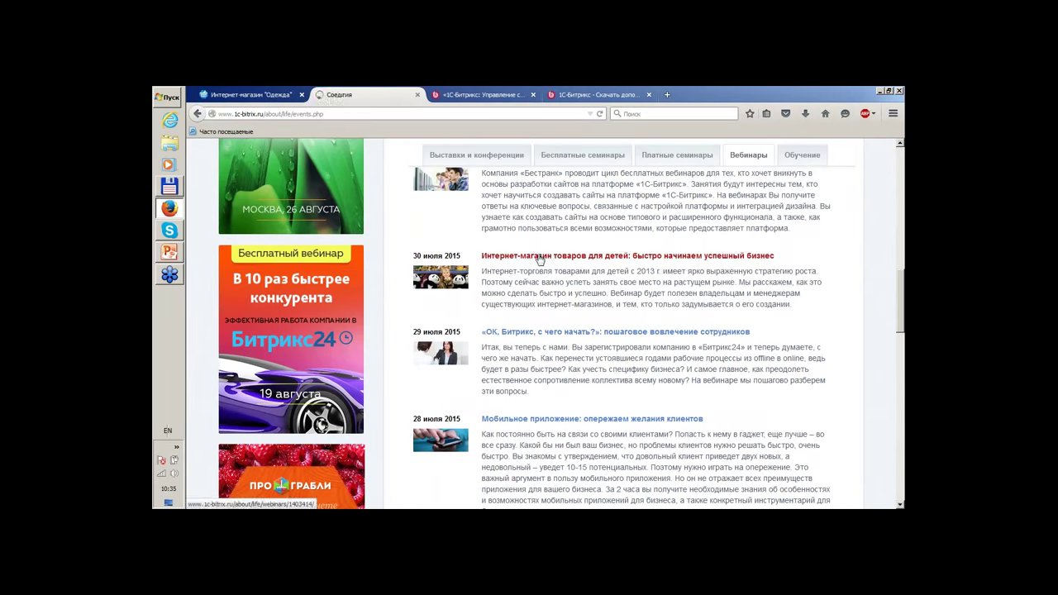
click(539, 256)
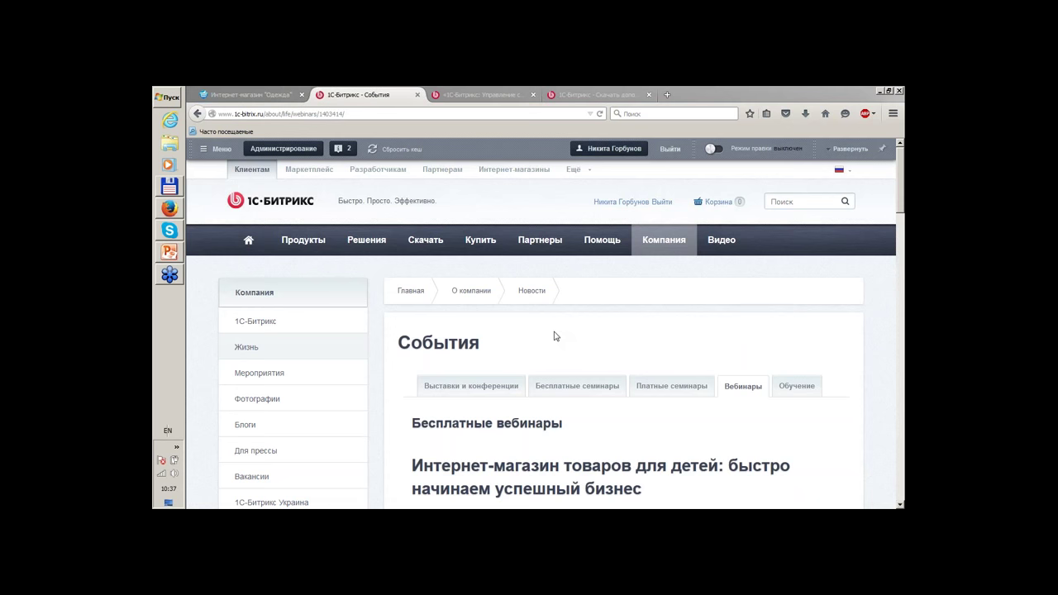
Bring up the Продукты > Управление сайтом menu over the children's store webinar page.
mouse_move(306, 241)
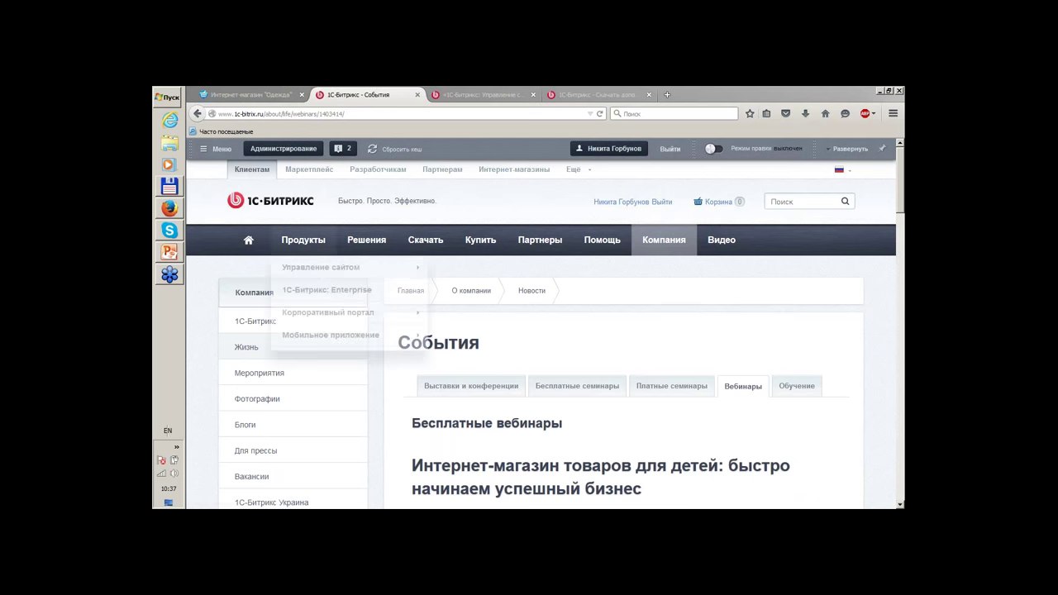
mouse_move(308, 273)
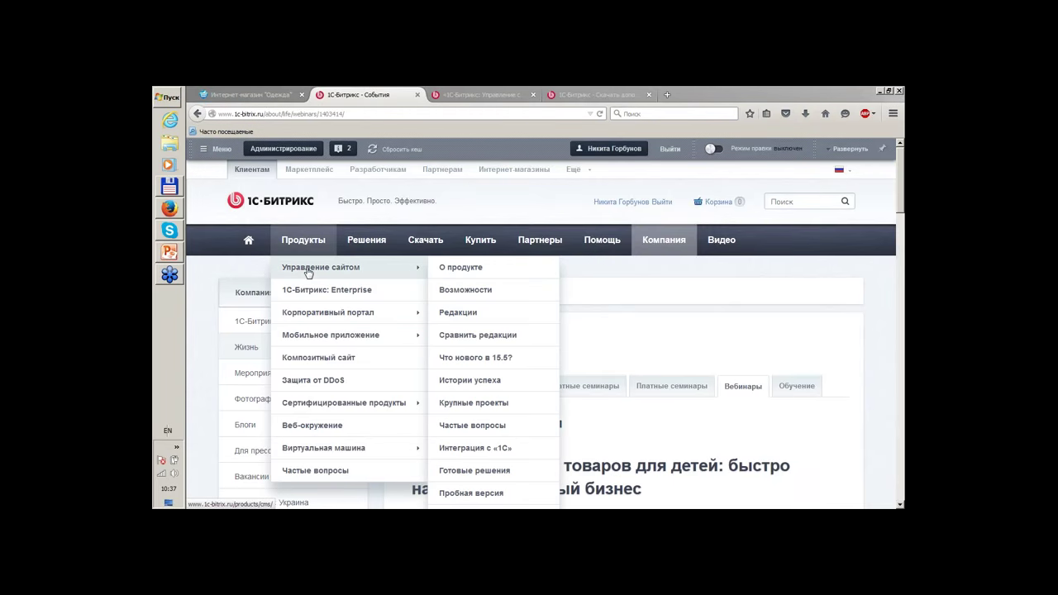
Switch to the 'Интернет-магазин Одежда' site and open its 'Рабочий стол 1' admin desktop.
click(248, 94)
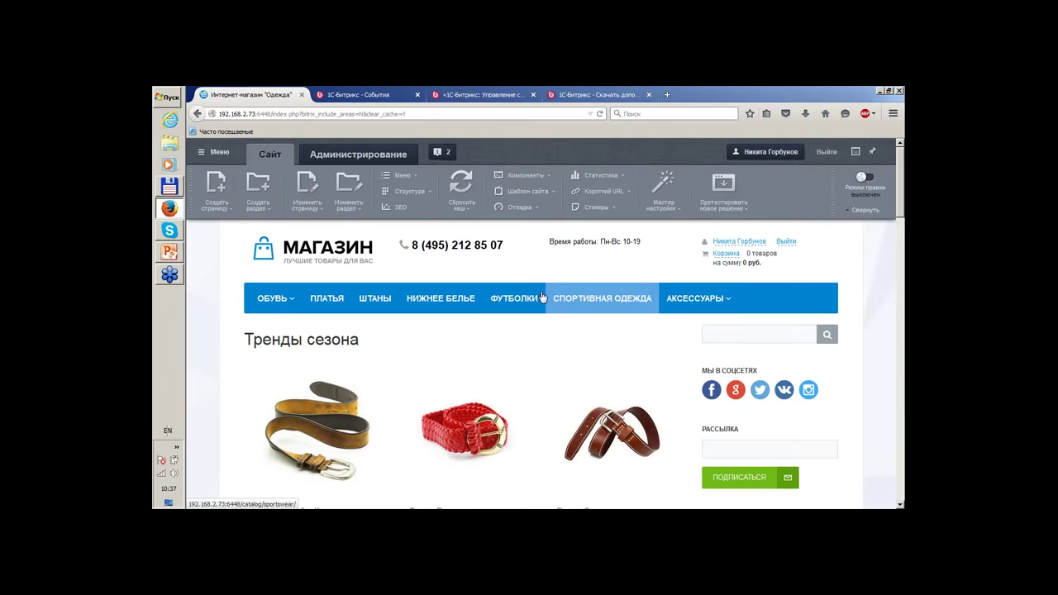
scroll(587, 305, down, 1)
scroll(602, 265, up, 1)
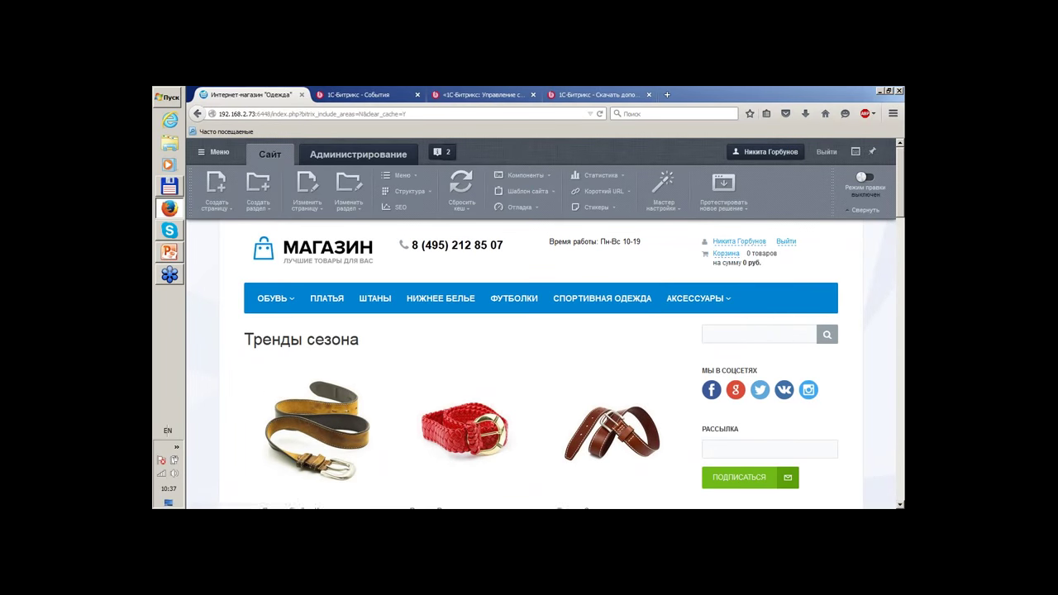
click(359, 161)
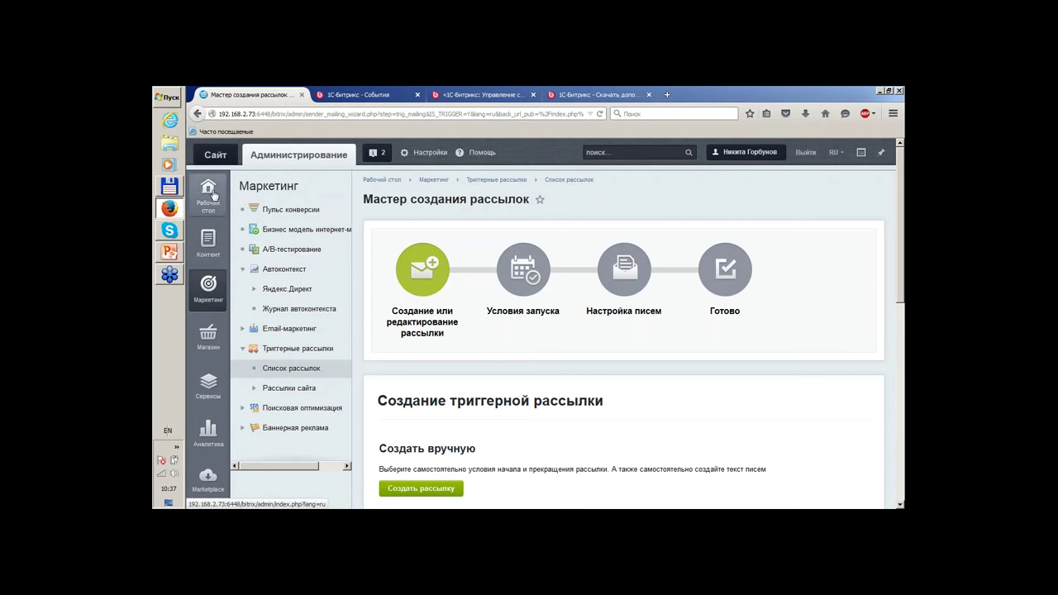
click(213, 194)
click(256, 191)
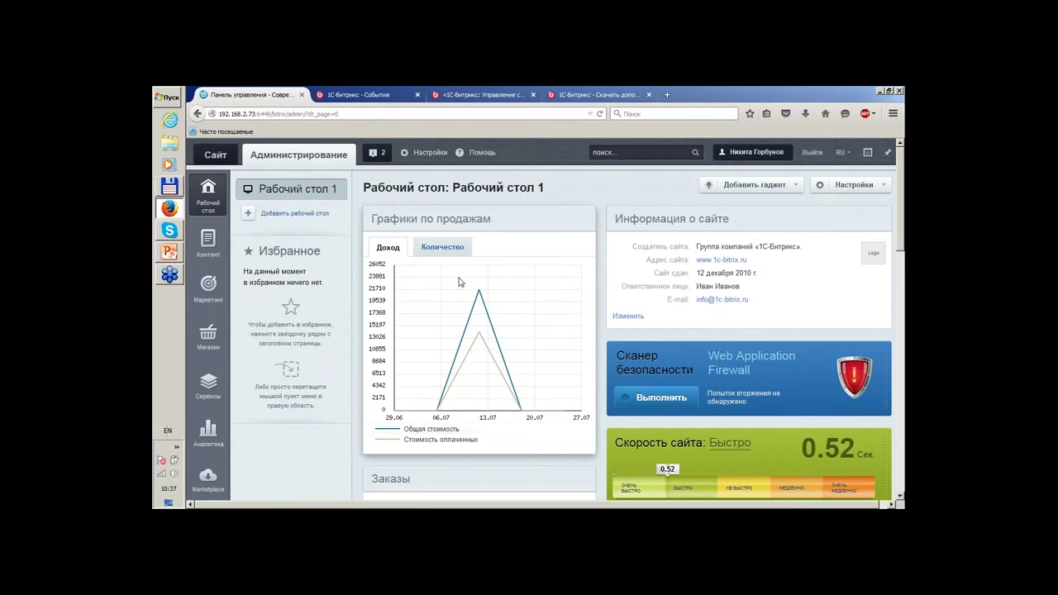
scroll(592, 254, down, 5)
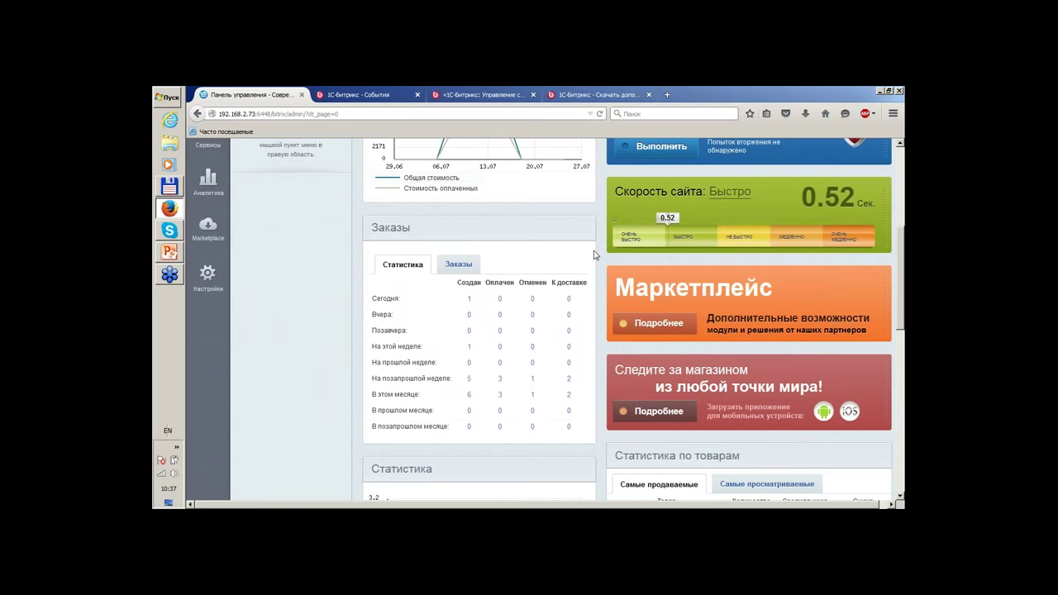
scroll(594, 255, down, 6)
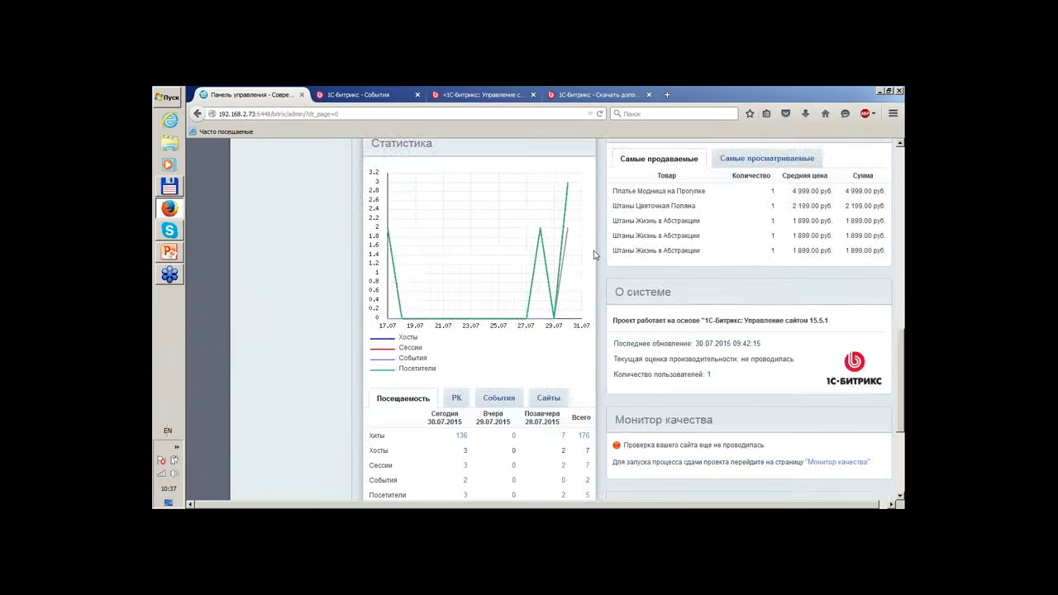
scroll(594, 254, up, 2)
scroll(595, 255, down, 5)
scroll(592, 255, up, 9)
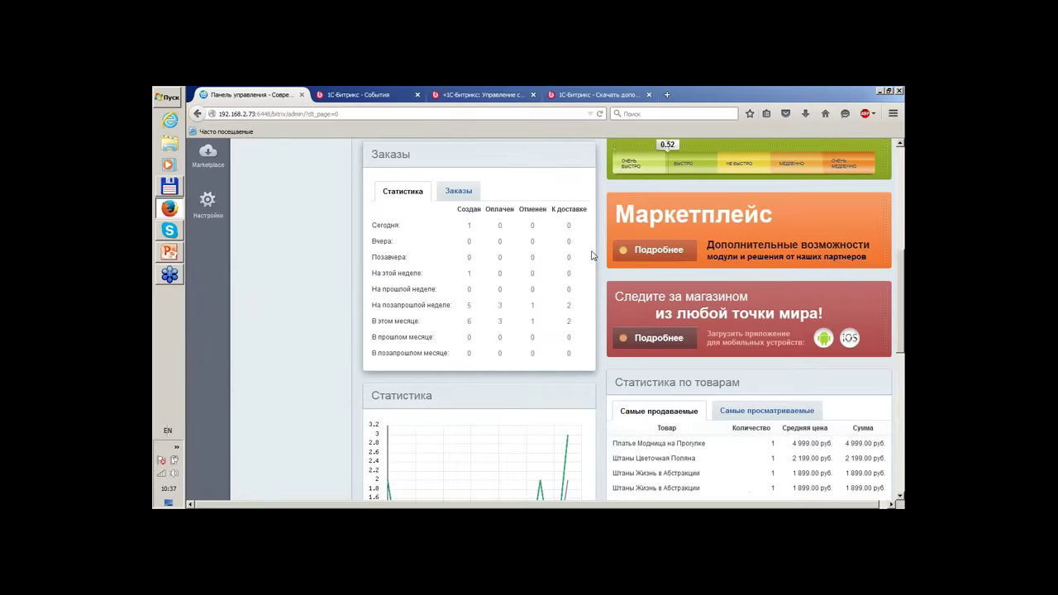
scroll(592, 255, up, 6)
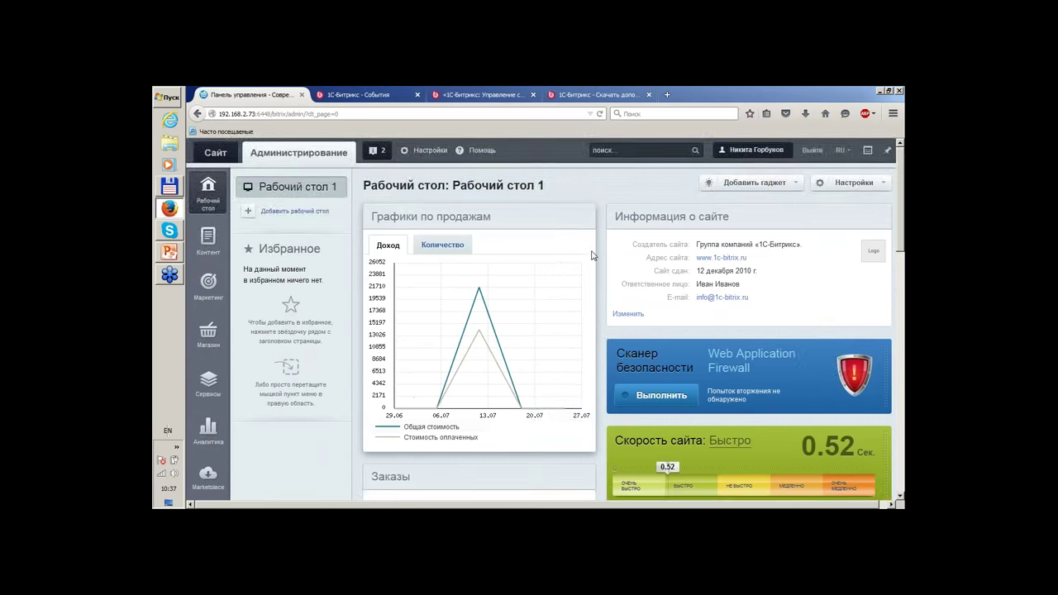
scroll(592, 255, down, 5)
scroll(545, 276, up, 5)
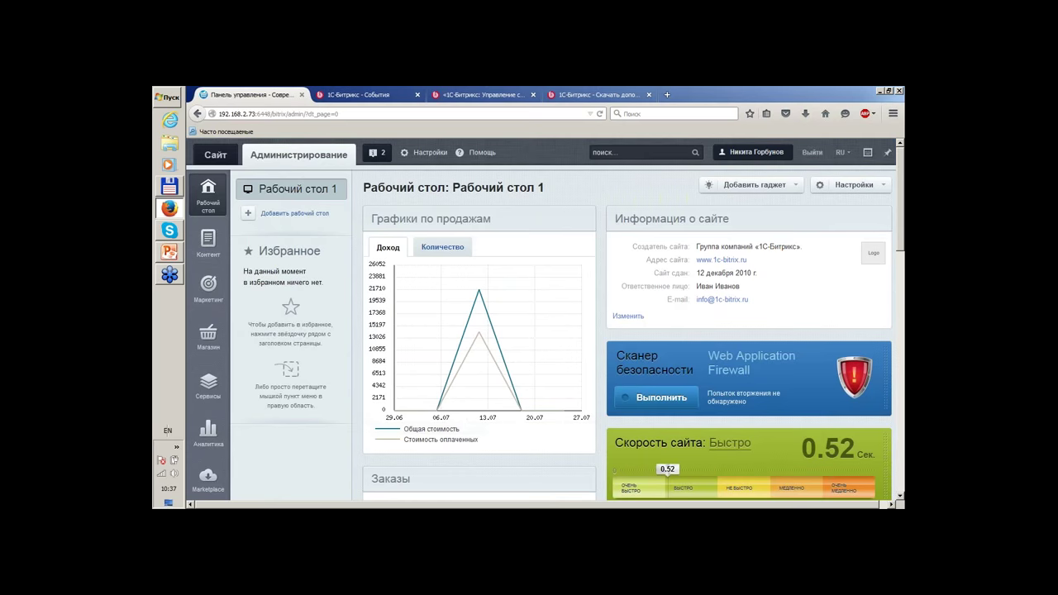
Drag the Магазин > Заказы section into favourites.
click(201, 345)
drag(275, 209, 802, 304)
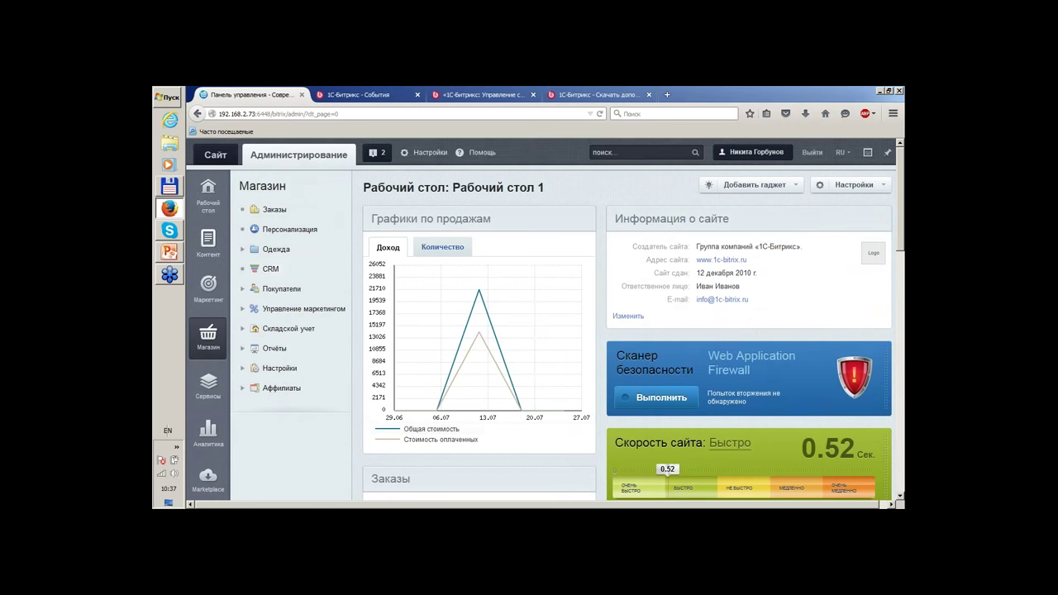
click(211, 197)
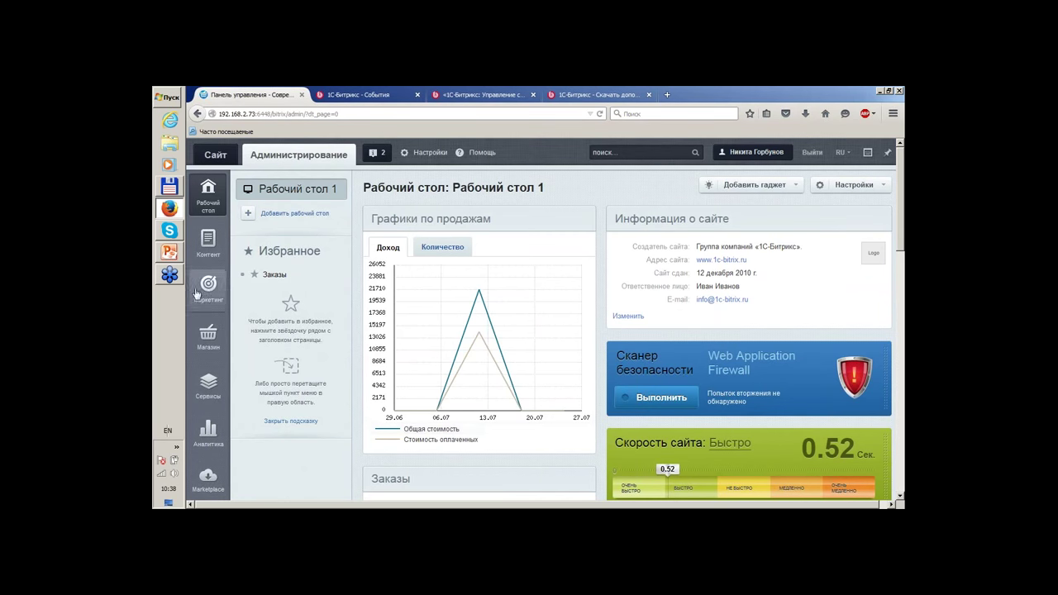
Browse the Контент and Маркетинг menus, then open the shop's Заказы list.
click(209, 249)
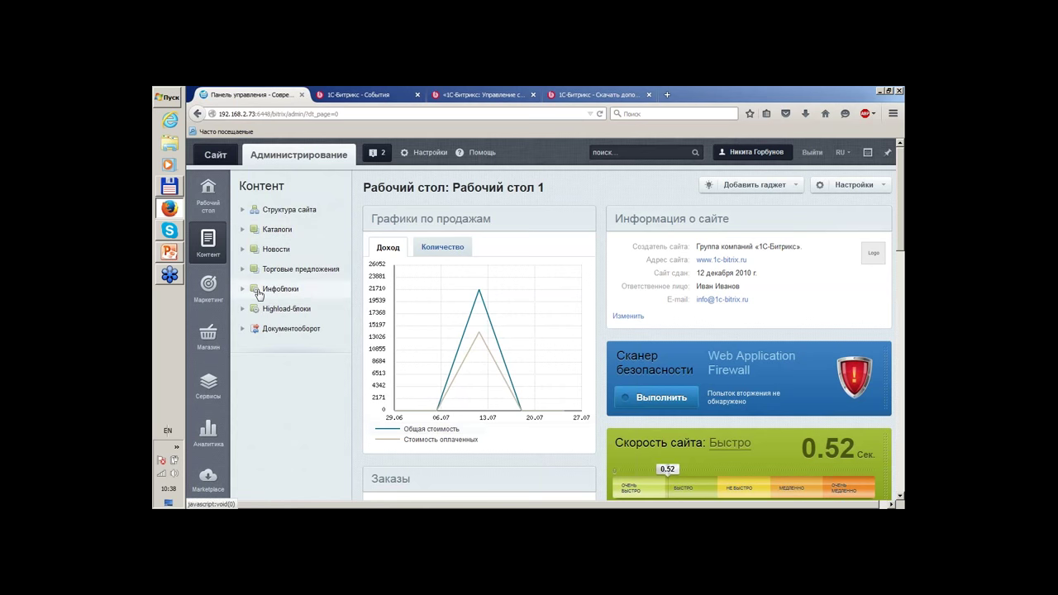
click(203, 293)
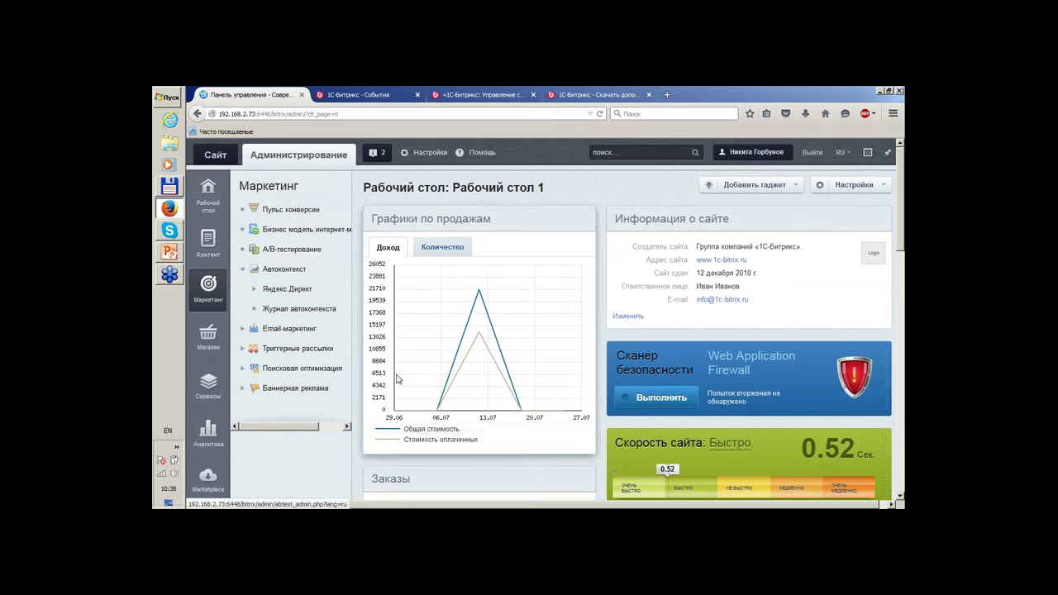
click(243, 270)
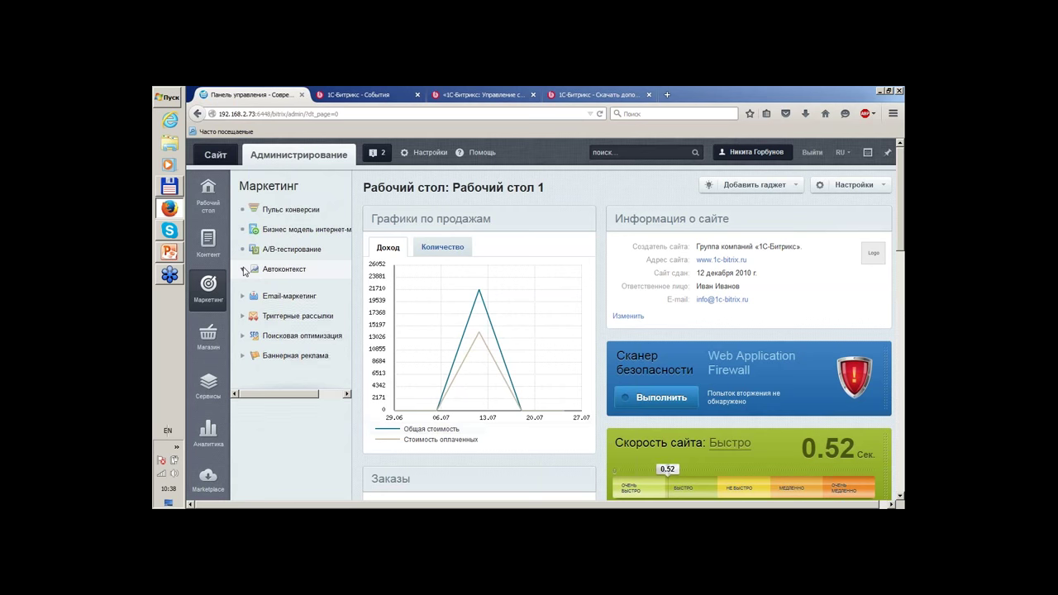
click(212, 333)
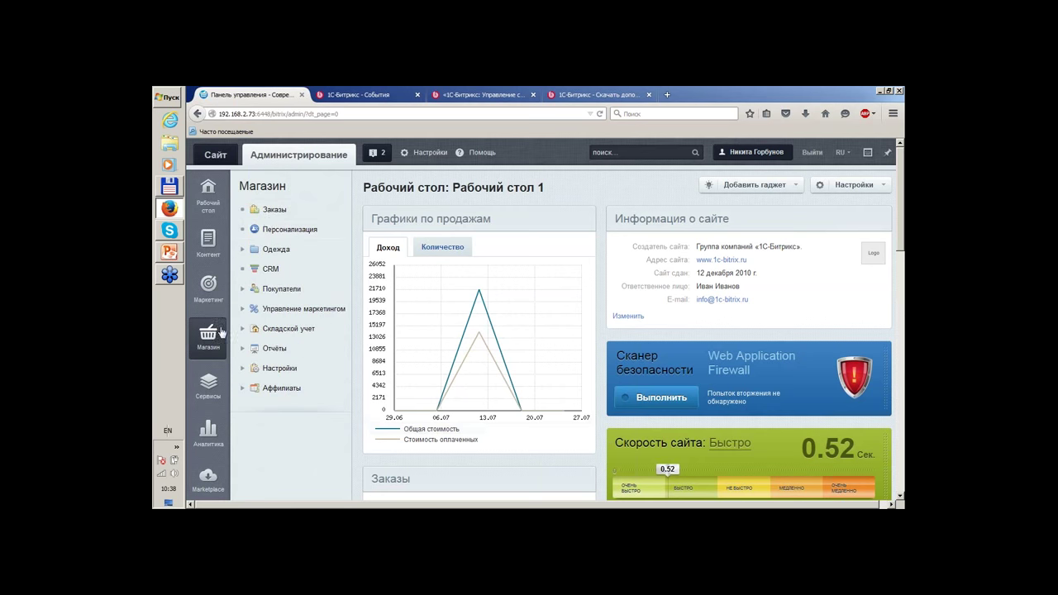
click(267, 219)
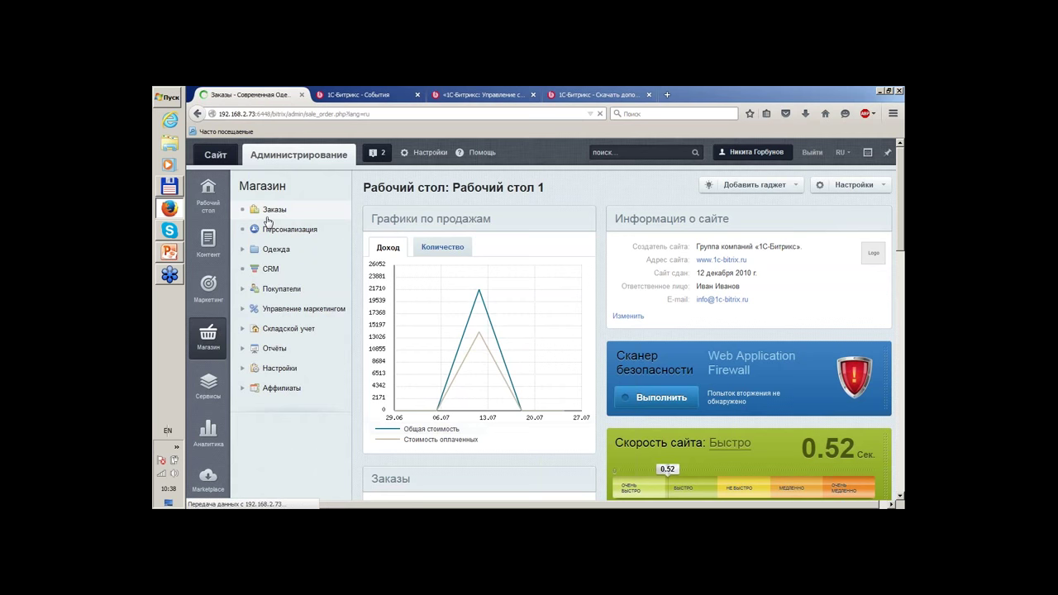
Apply the 'Разрешенные к отправке' filter preset to the orders list.
scroll(705, 384, down, 10)
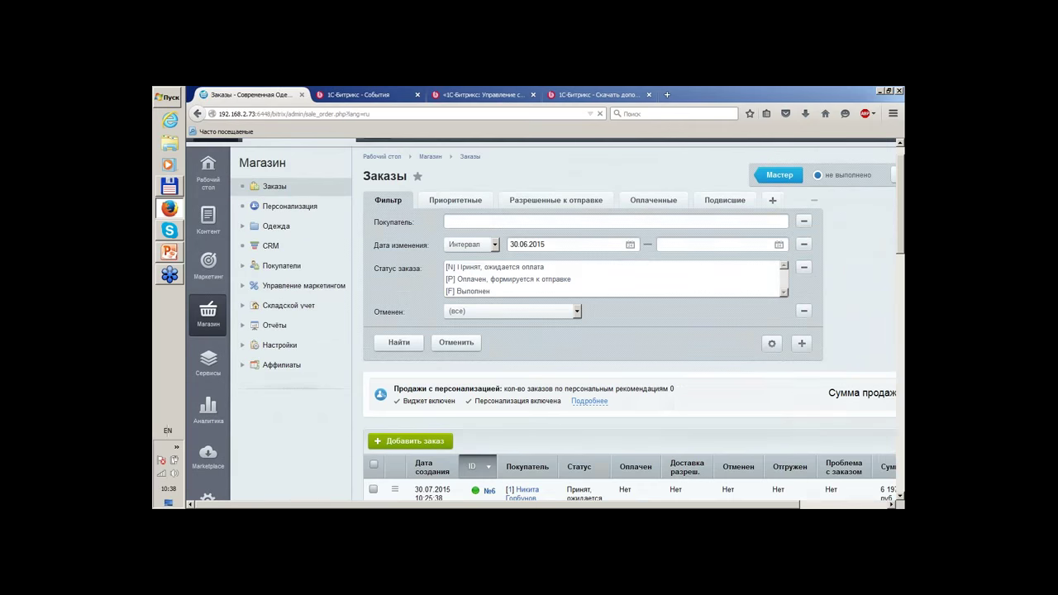
scroll(705, 384, up, 10)
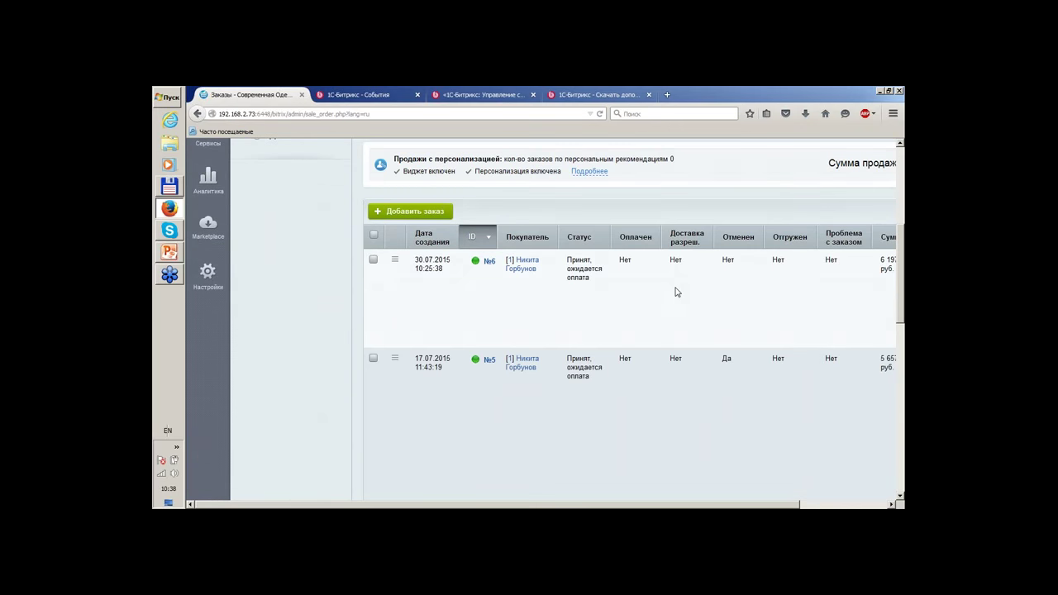
scroll(636, 378, down, 5)
scroll(570, 326, up, 5)
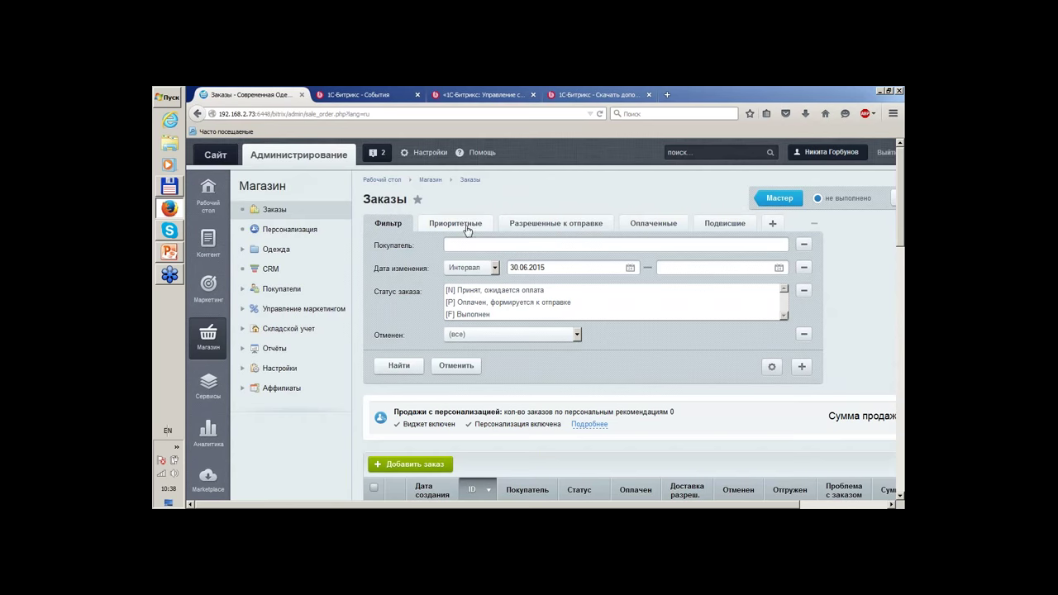
click(469, 225)
click(556, 223)
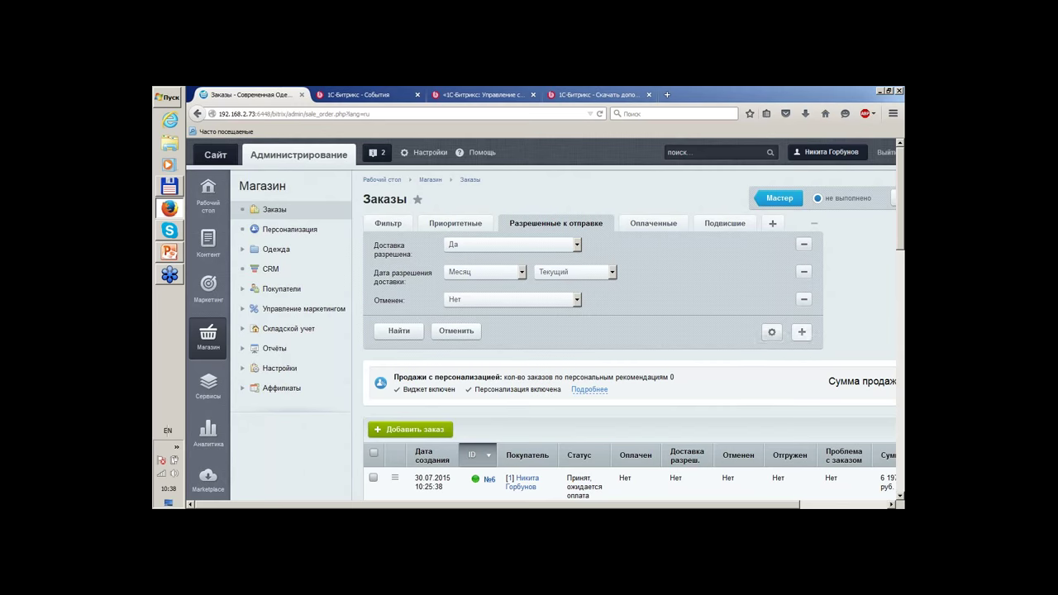
Add an Оплачен = Да condition to the orders filter.
click(802, 333)
scroll(806, 322, down, 1)
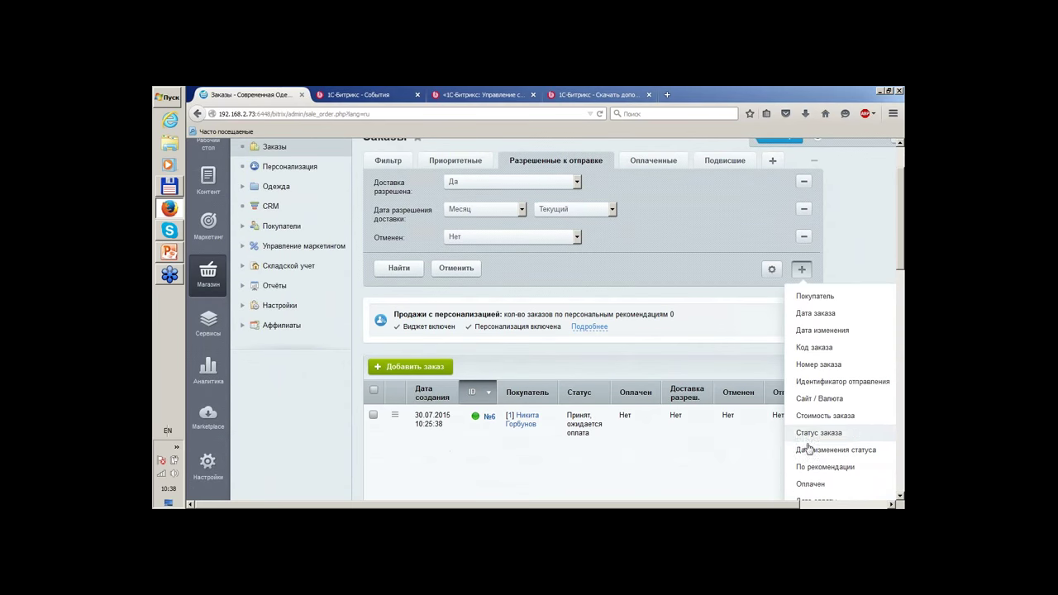
click(810, 484)
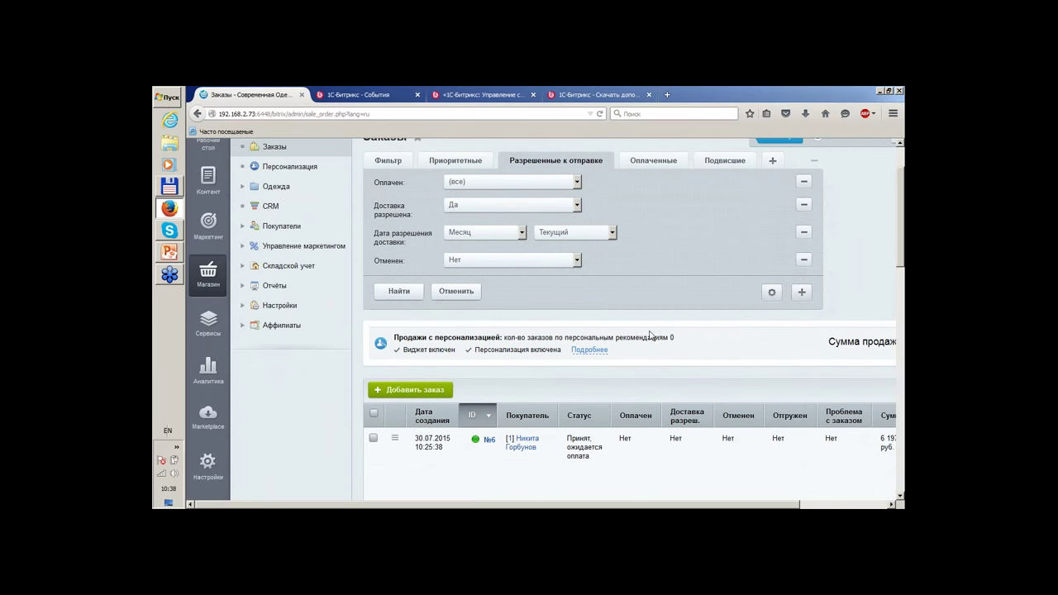
scroll(694, 316, up, 1)
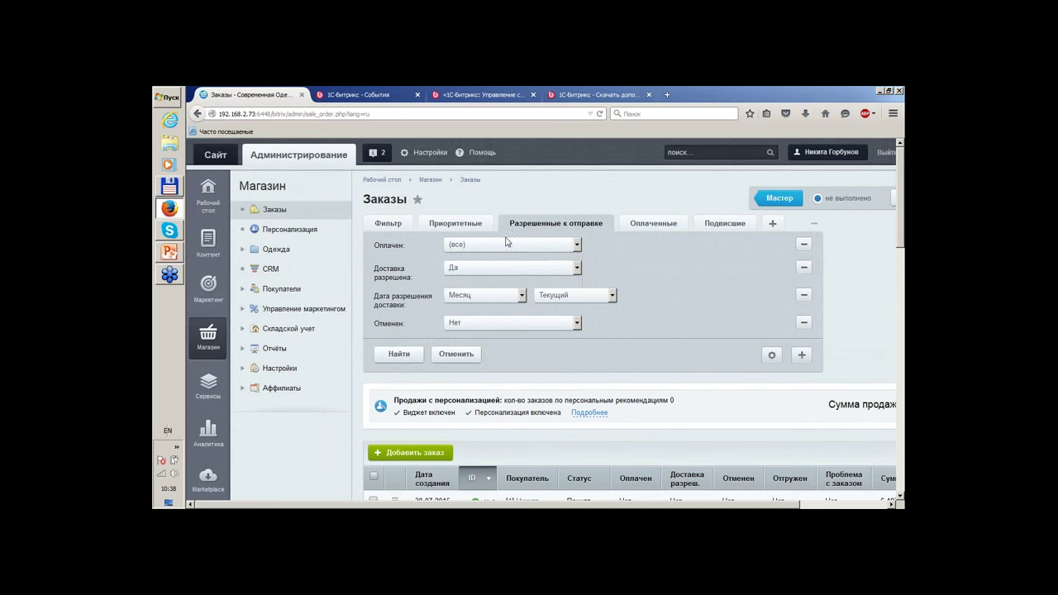
click(506, 245)
click(479, 271)
Run the filter with Найти and review the two resulting orders, №2 and №1.
click(398, 354)
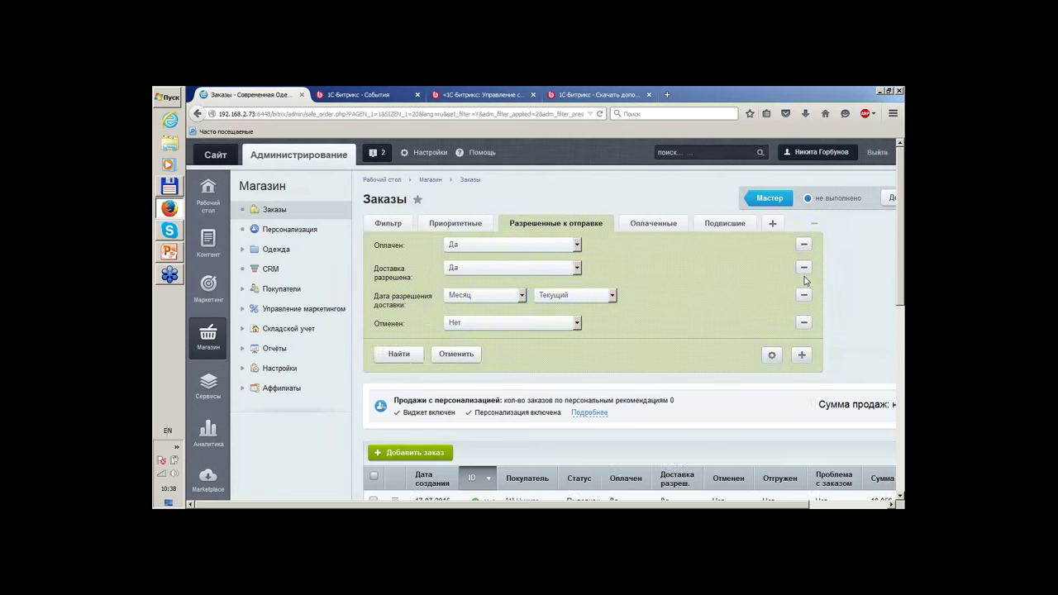
scroll(802, 280, down, 4)
scroll(720, 461, down, 3)
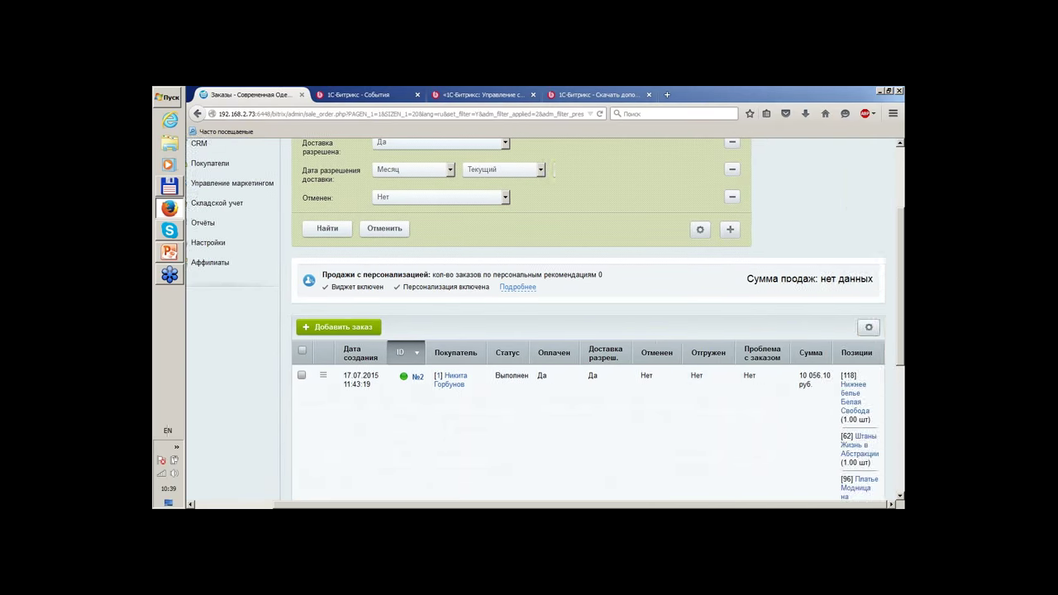
scroll(746, 190, down, 4)
scroll(810, 248, up, 3)
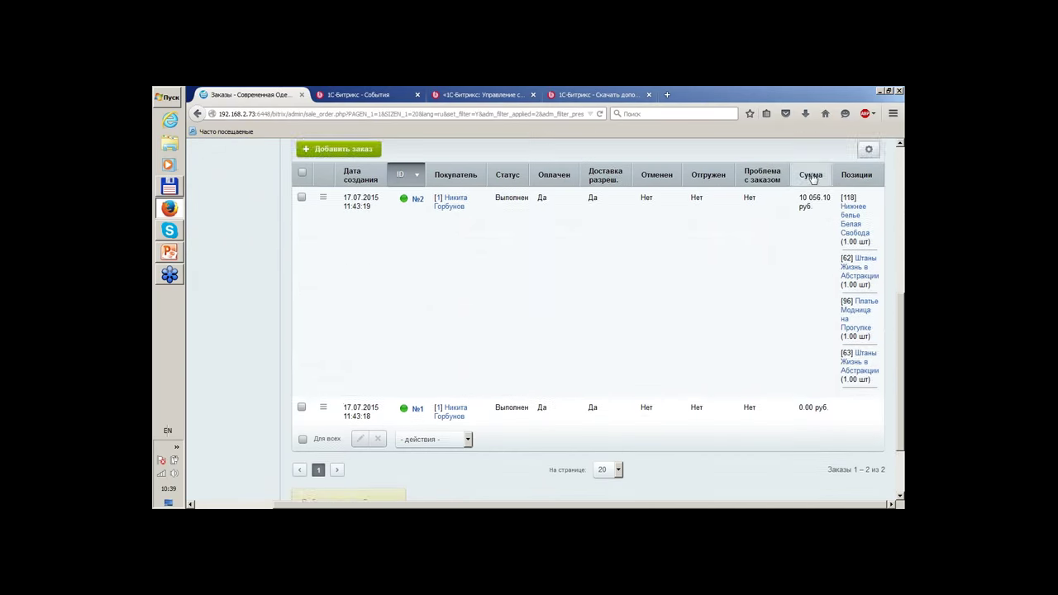
click(871, 202)
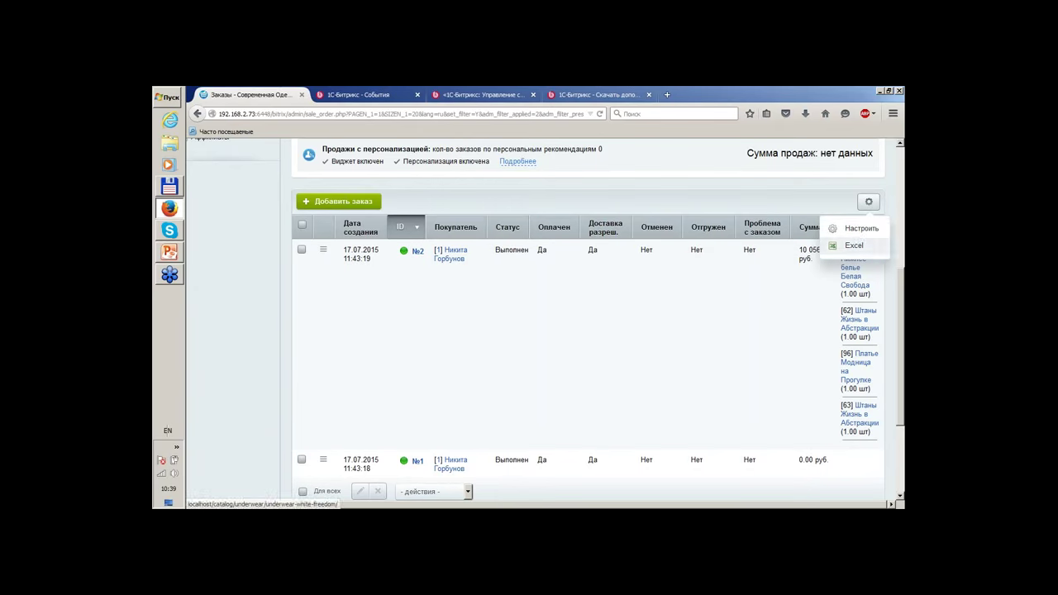
click(857, 231)
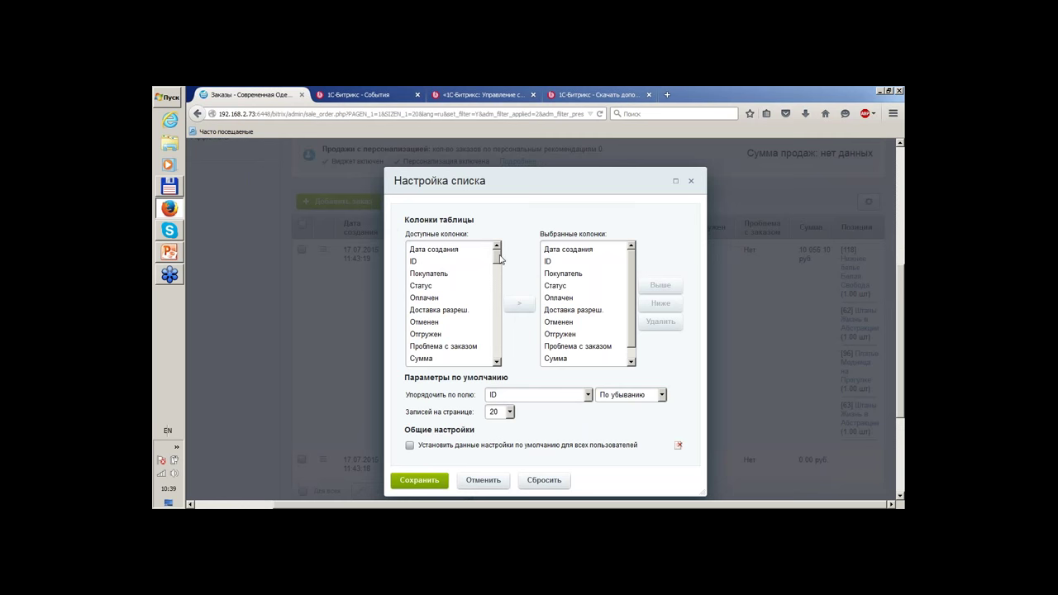
drag(499, 259, 514, 253)
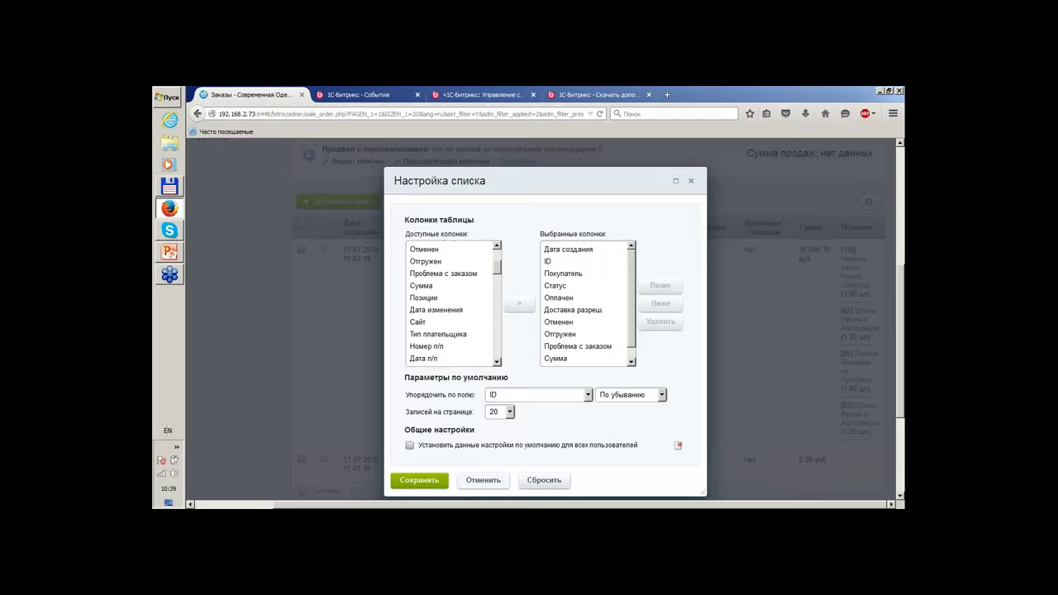
click(486, 482)
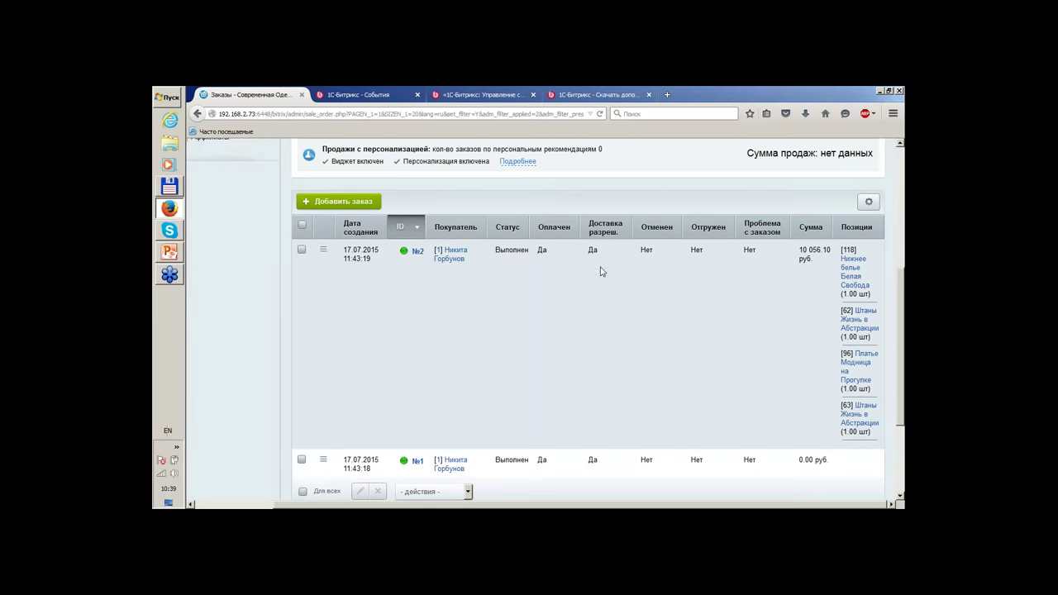
click(419, 253)
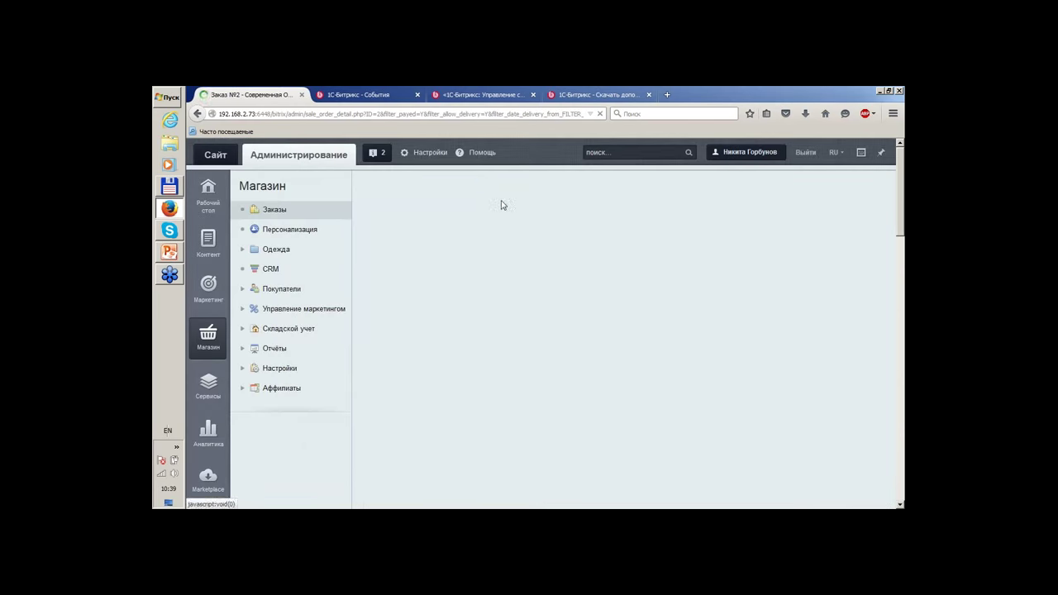
Review the details of order №2.
scroll(896, 324, down, 10)
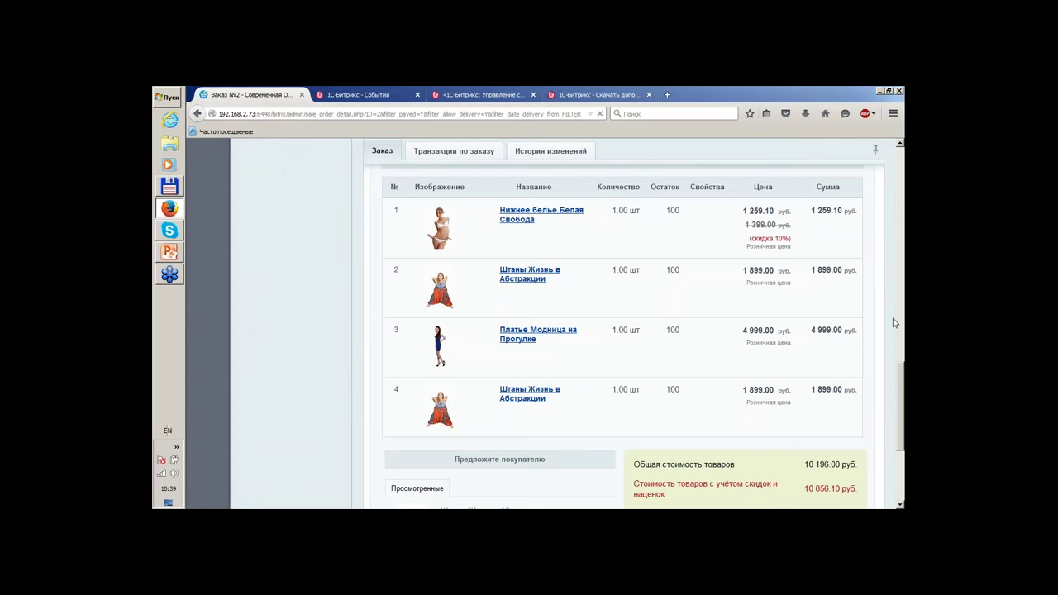
scroll(894, 323, down, 3)
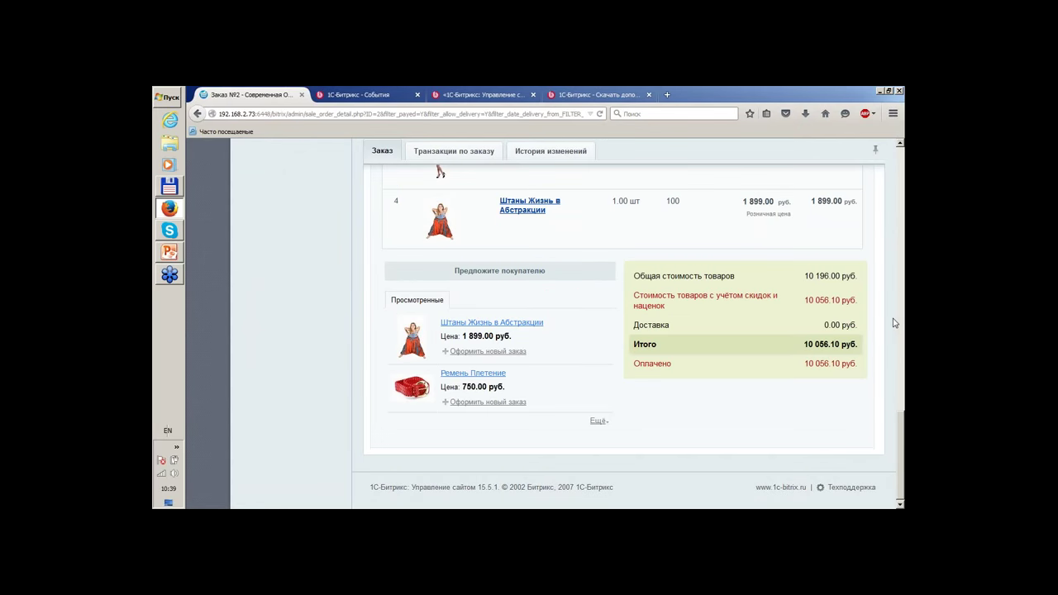
scroll(894, 324, up, 5)
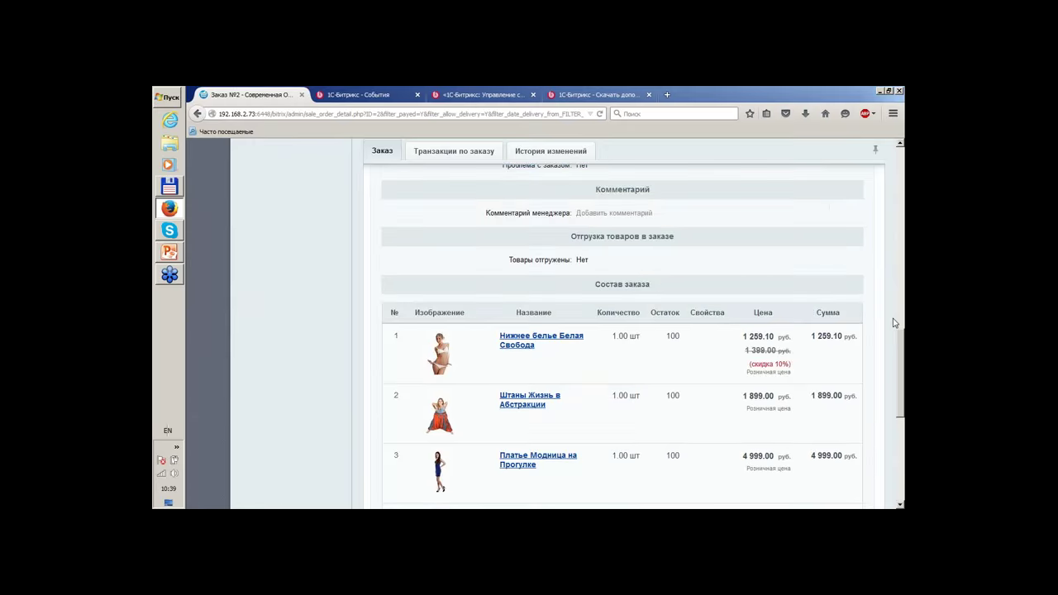
scroll(680, 343, down, 5)
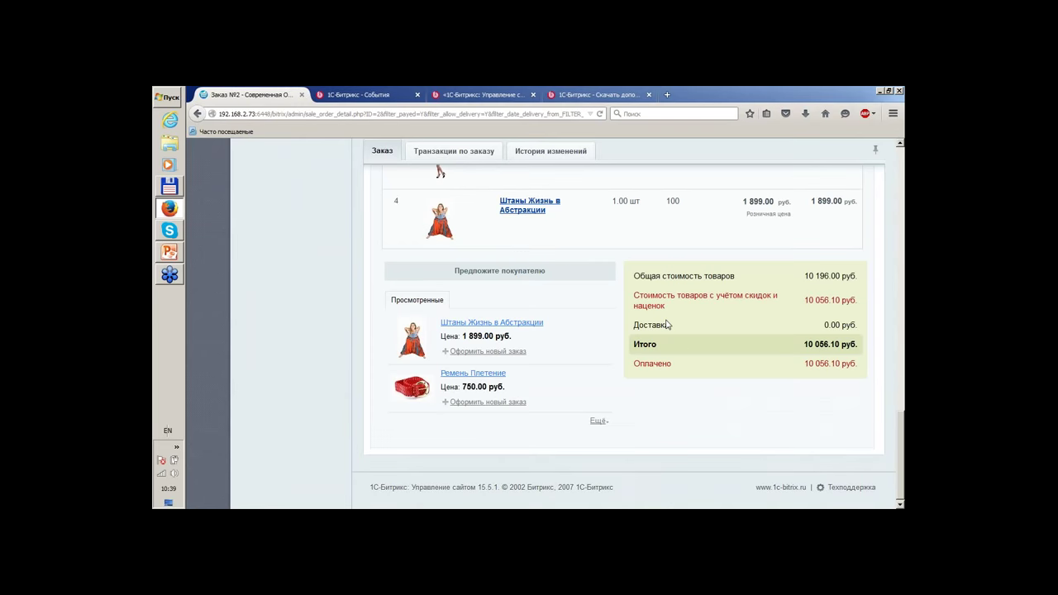
scroll(668, 324, up, 3)
scroll(668, 324, down, 2)
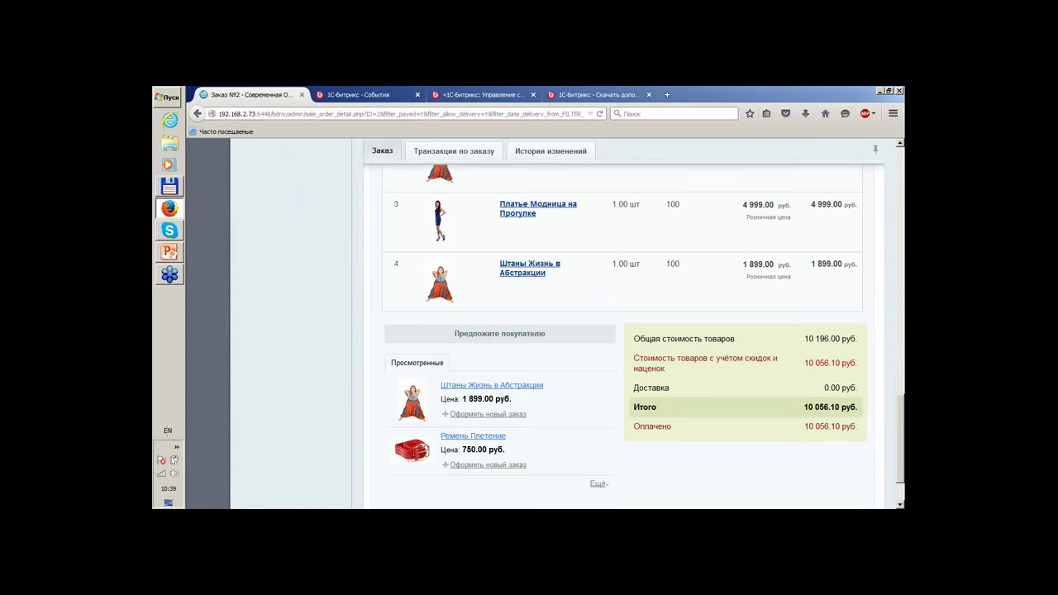
scroll(670, 324, up, 2)
scroll(570, 300, down, 4)
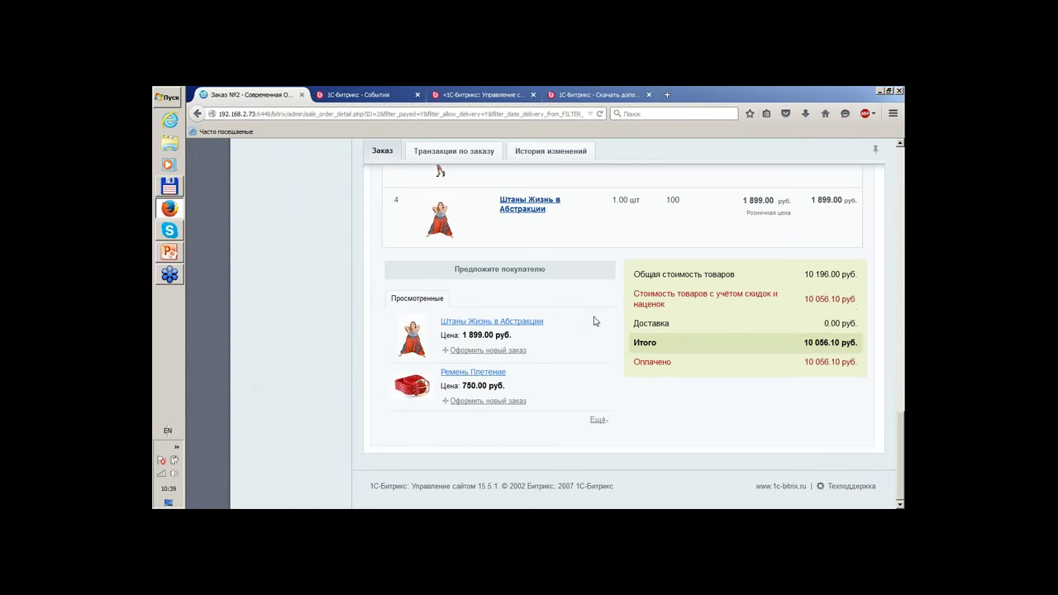
scroll(610, 344, up, 5)
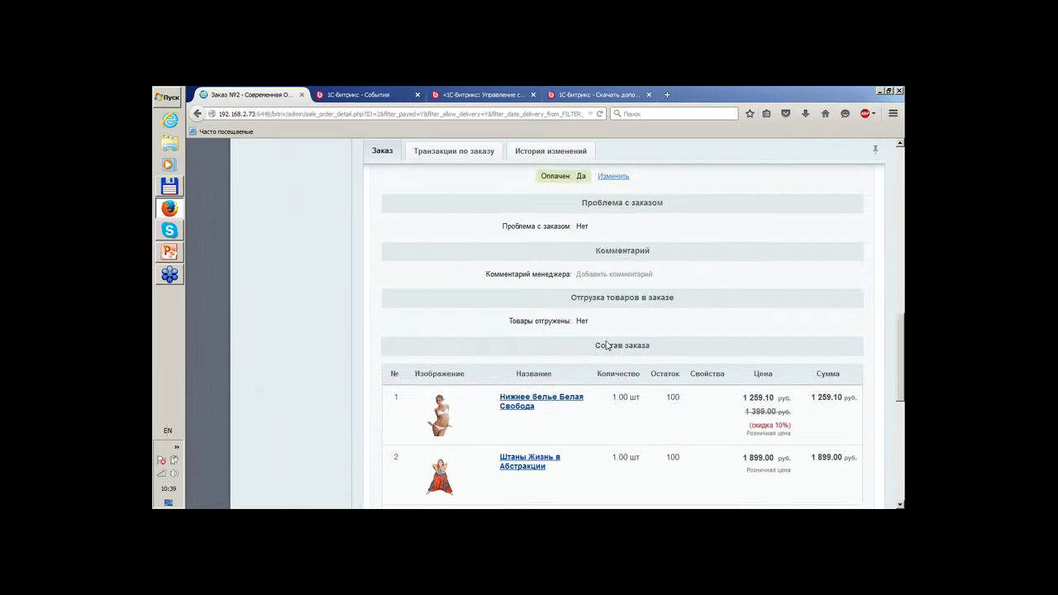
scroll(604, 345, down, 5)
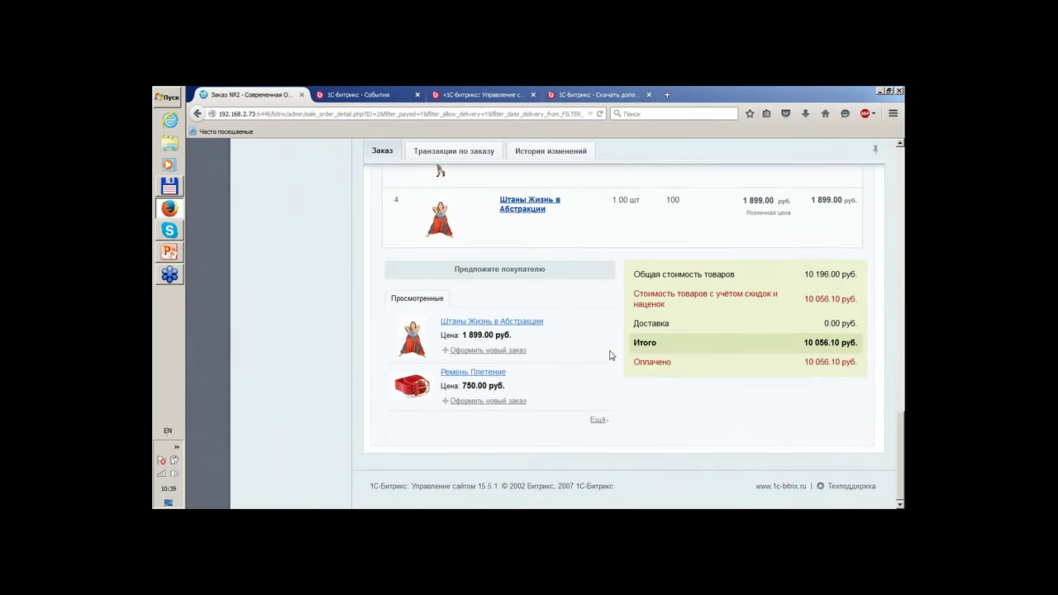
scroll(614, 348, up, 10)
scroll(810, 321, up, 10)
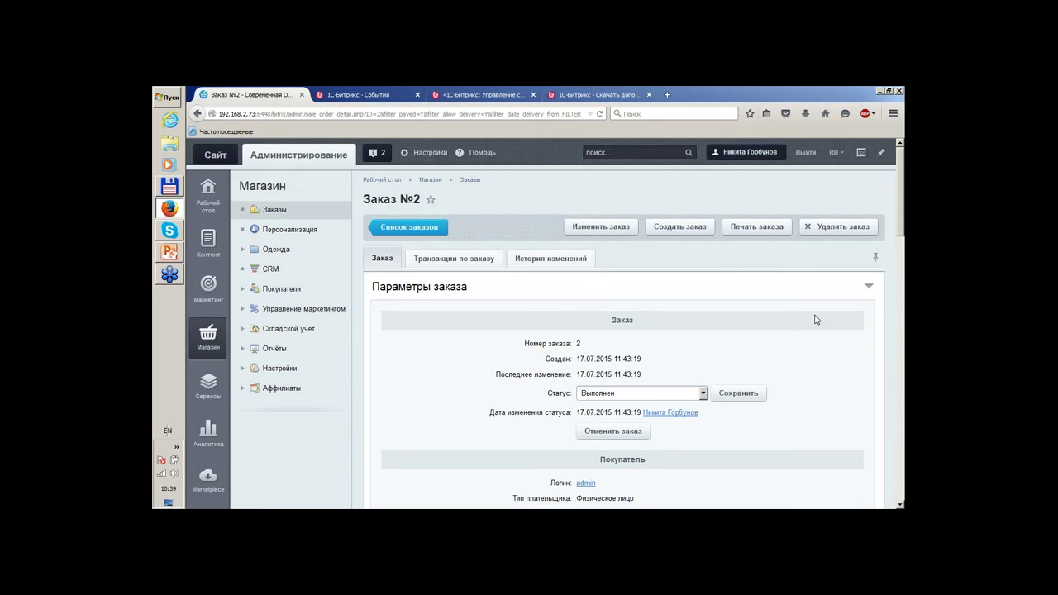
scroll(815, 319, down, 3)
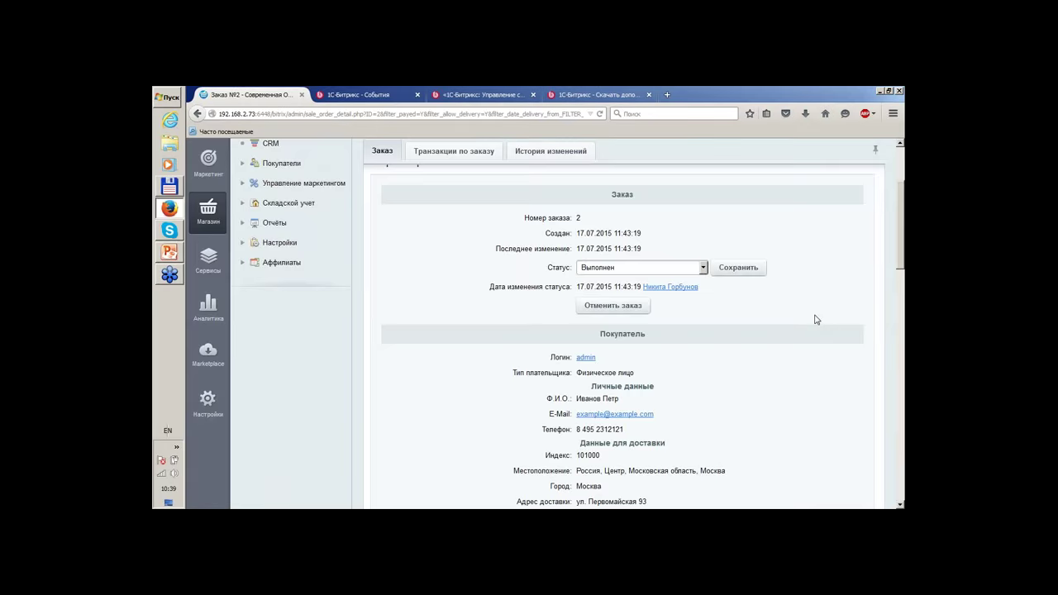
scroll(815, 320, down, 2)
scroll(815, 320, up, 5)
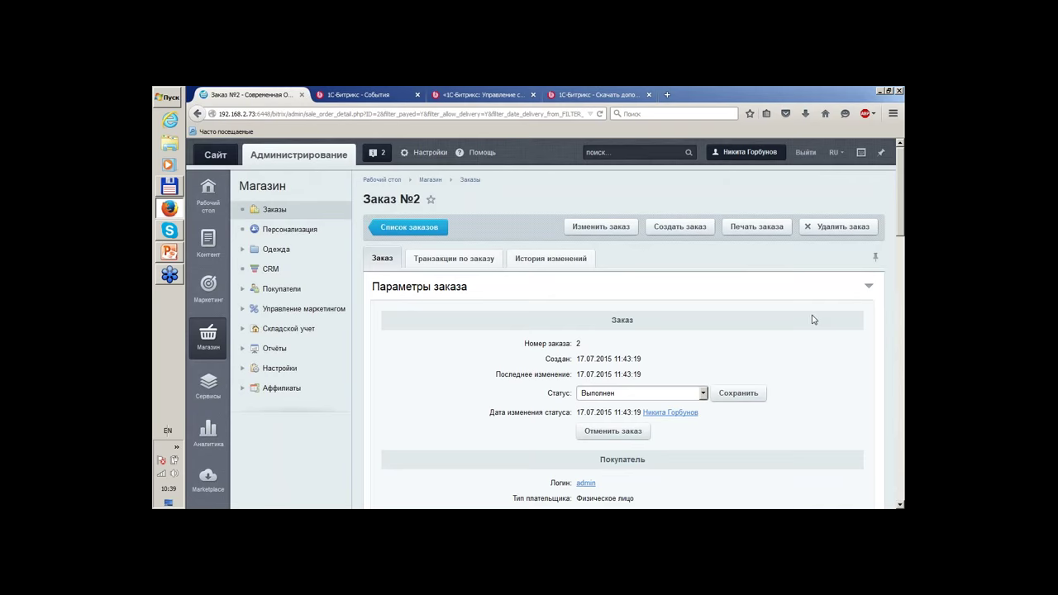
Edit order №2 and add the Ремень Плетение belt to it.
click(624, 226)
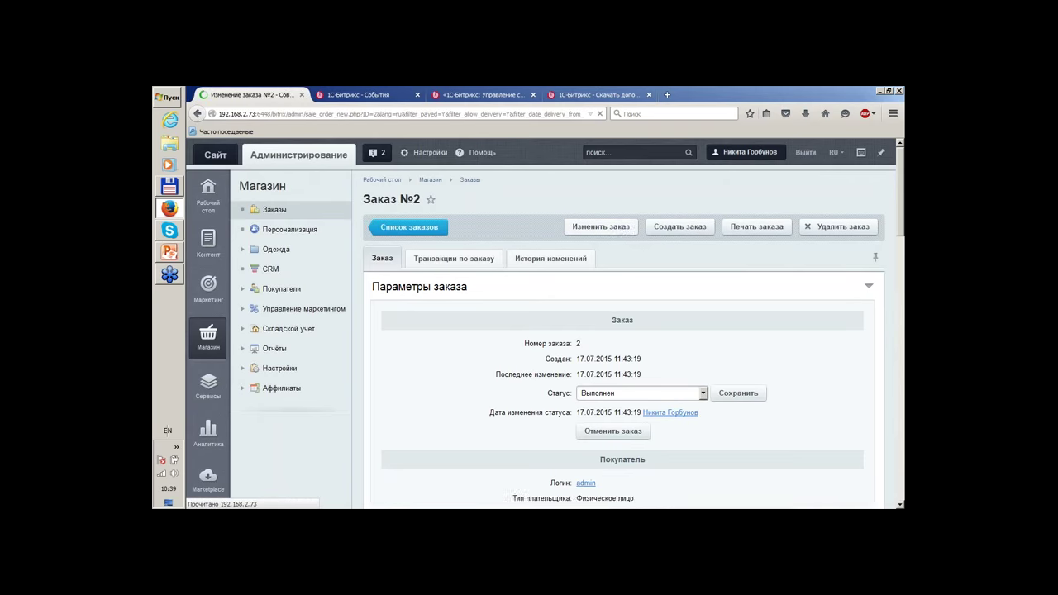
scroll(552, 234, down, 8)
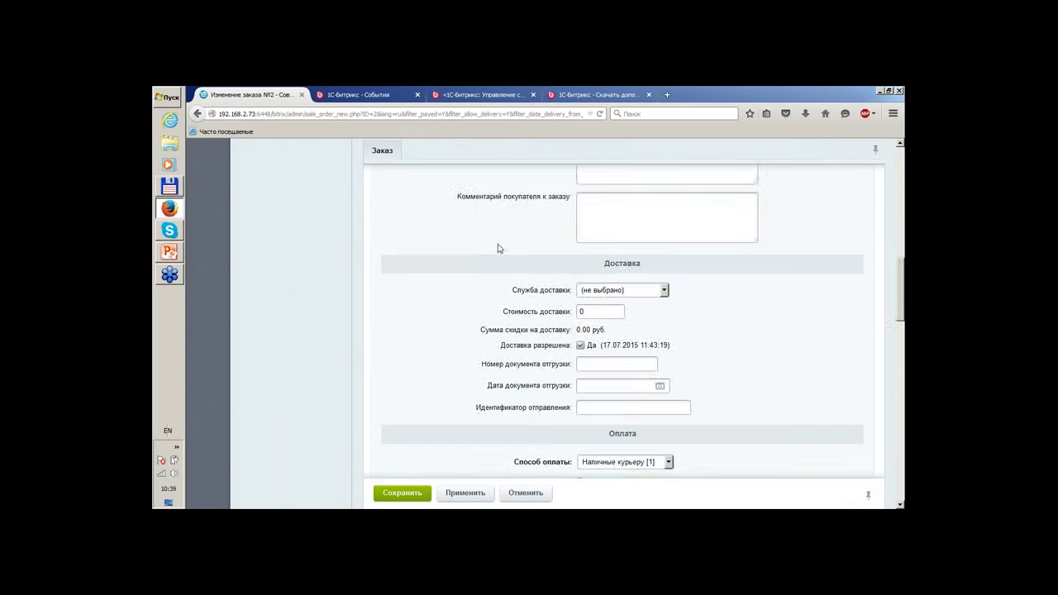
scroll(498, 248, down, 10)
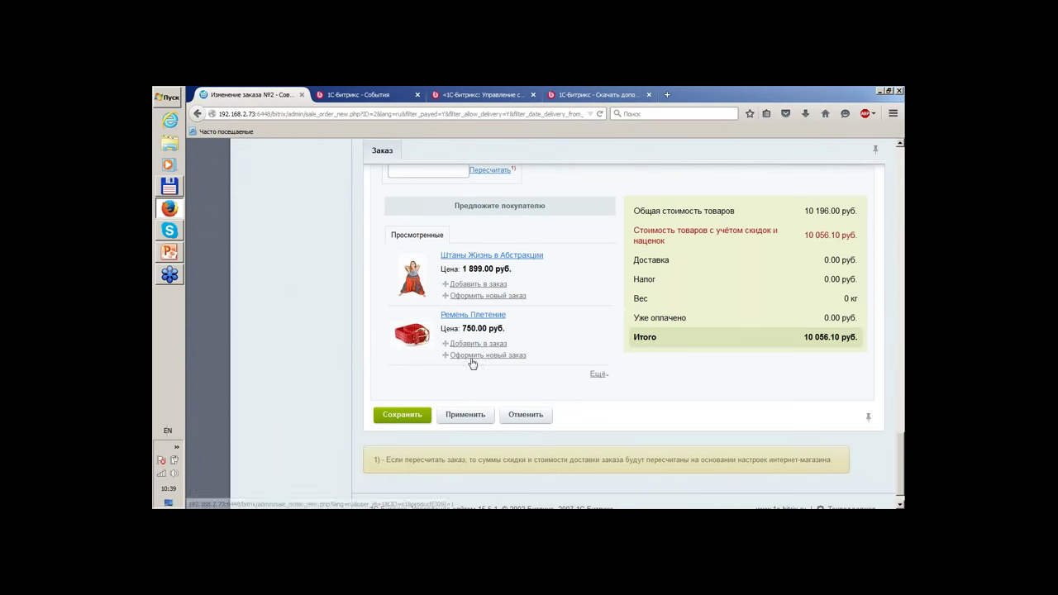
click(477, 343)
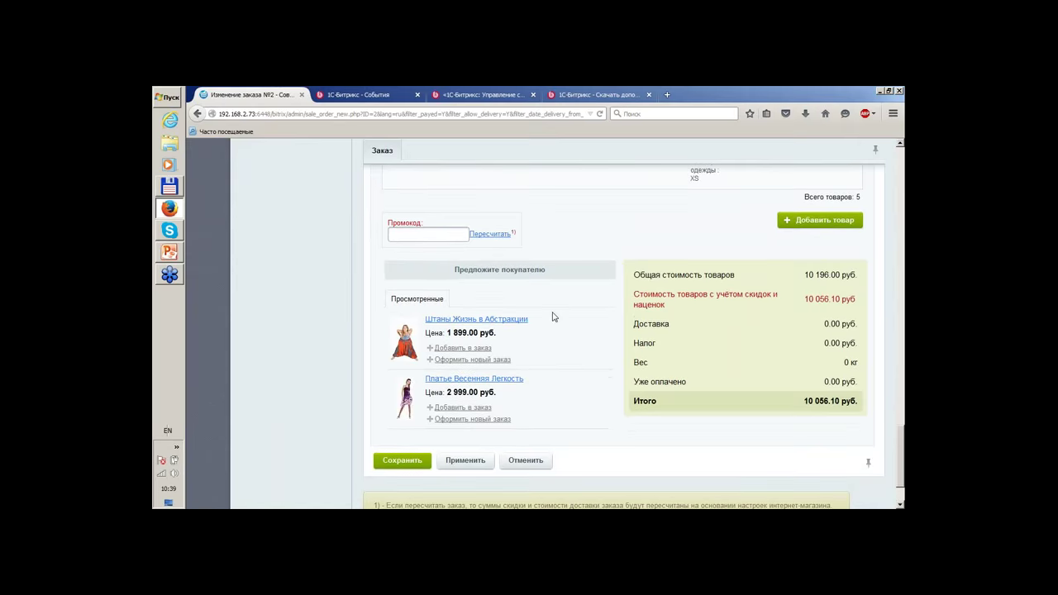
Open the print-documents page for order №2.
scroll(553, 316, up, 10)
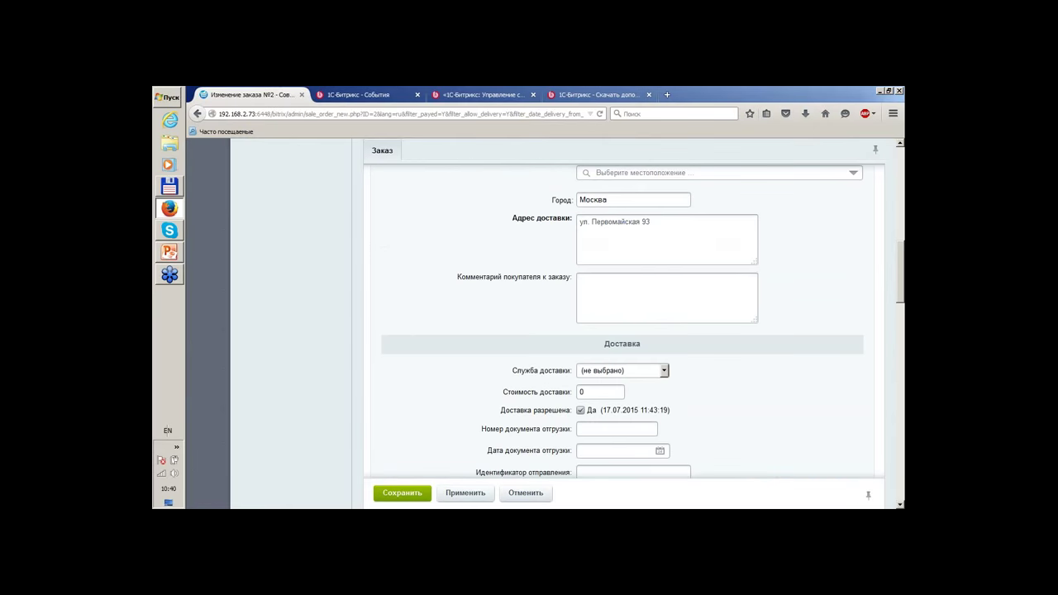
scroll(623, 322, up, 3)
scroll(625, 289, up, 4)
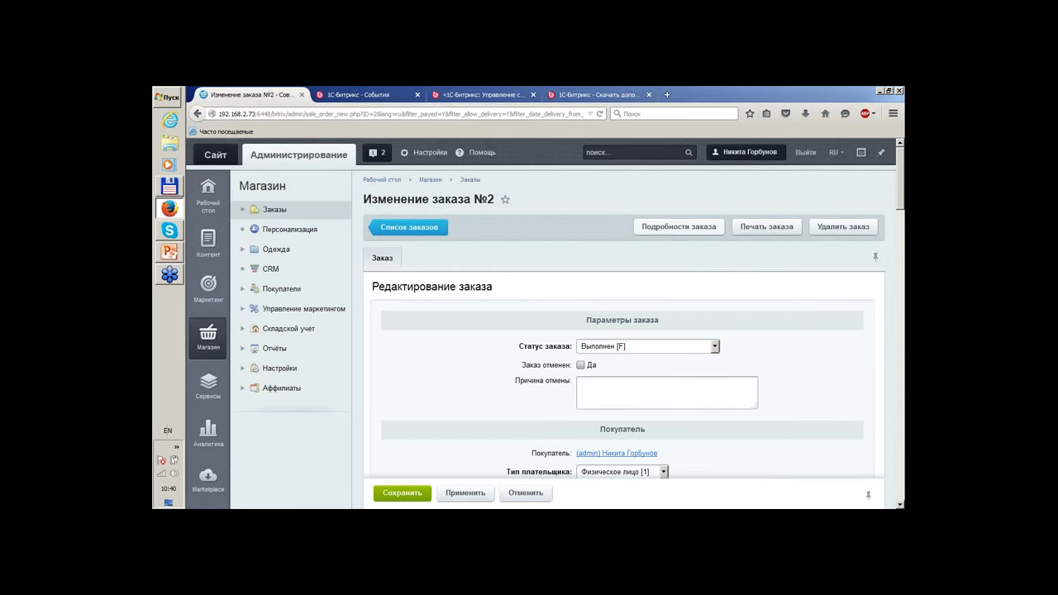
click(764, 234)
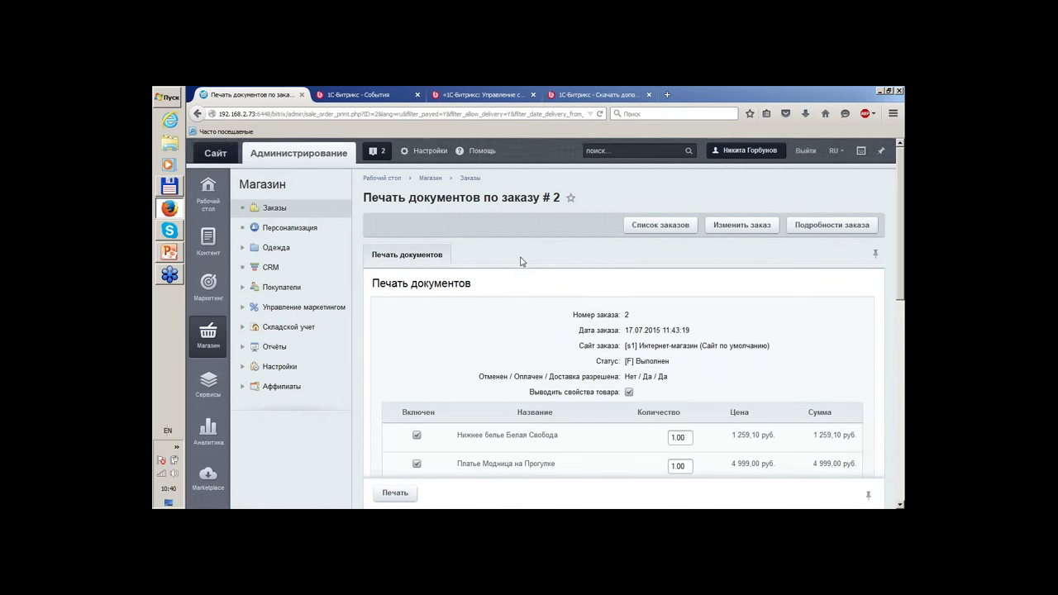
Set order №2's print template to Счет only, deselecting Счет-фактура.
scroll(520, 261, down, 1)
scroll(520, 261, down, 2)
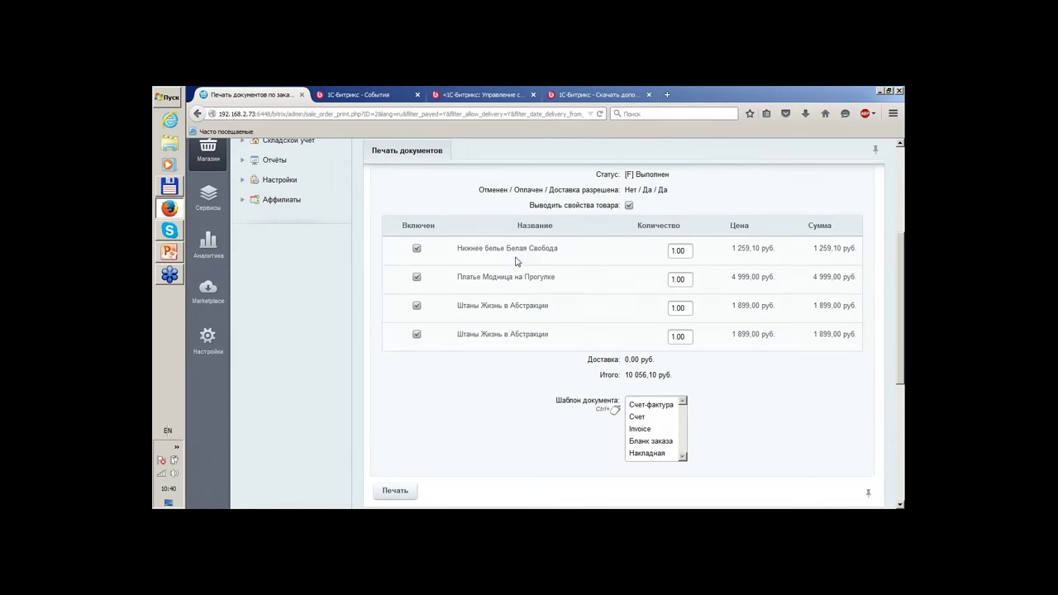
scroll(517, 261, up, 3)
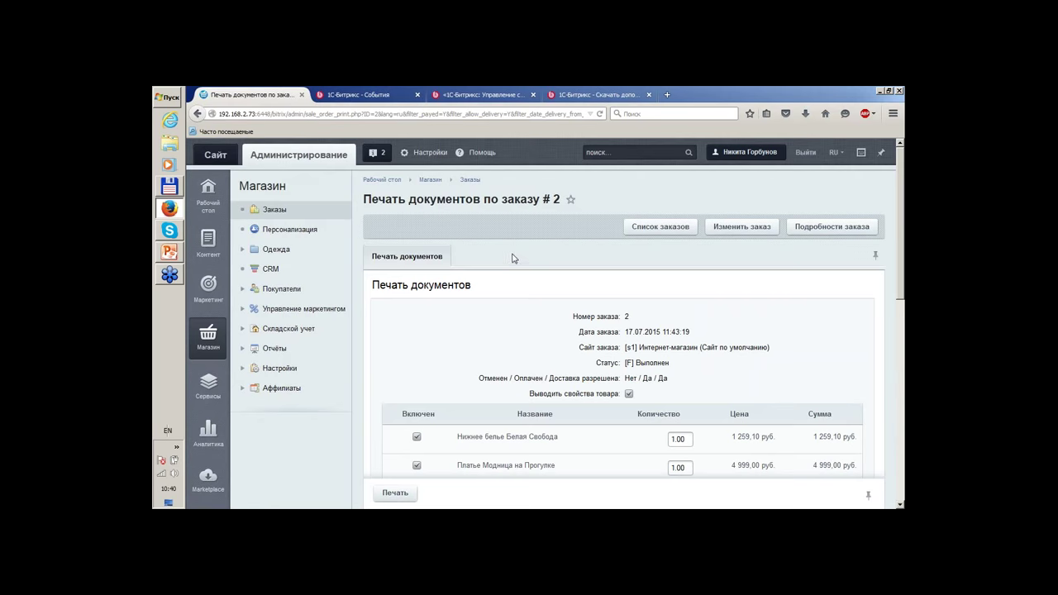
scroll(499, 319, down, 3)
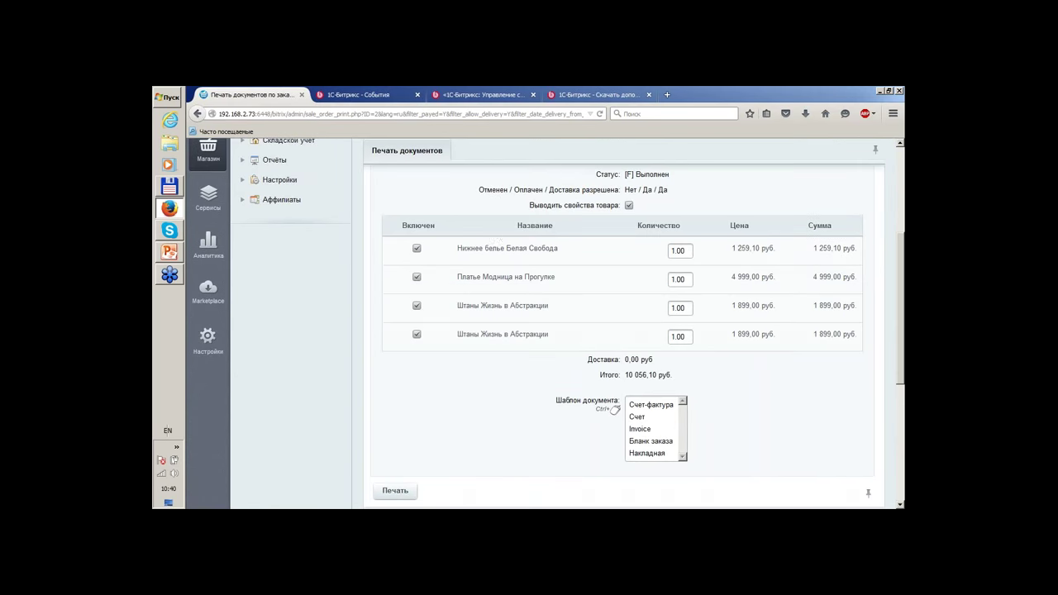
scroll(500, 236, down, 2)
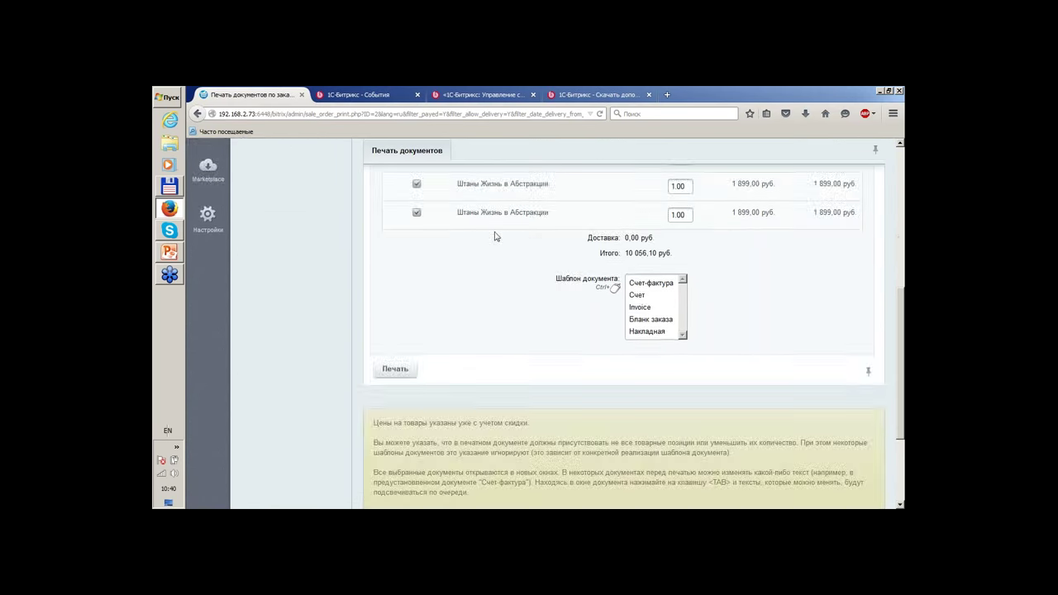
click(644, 320)
click(647, 327)
click(636, 291)
ctrl+click(650, 279)
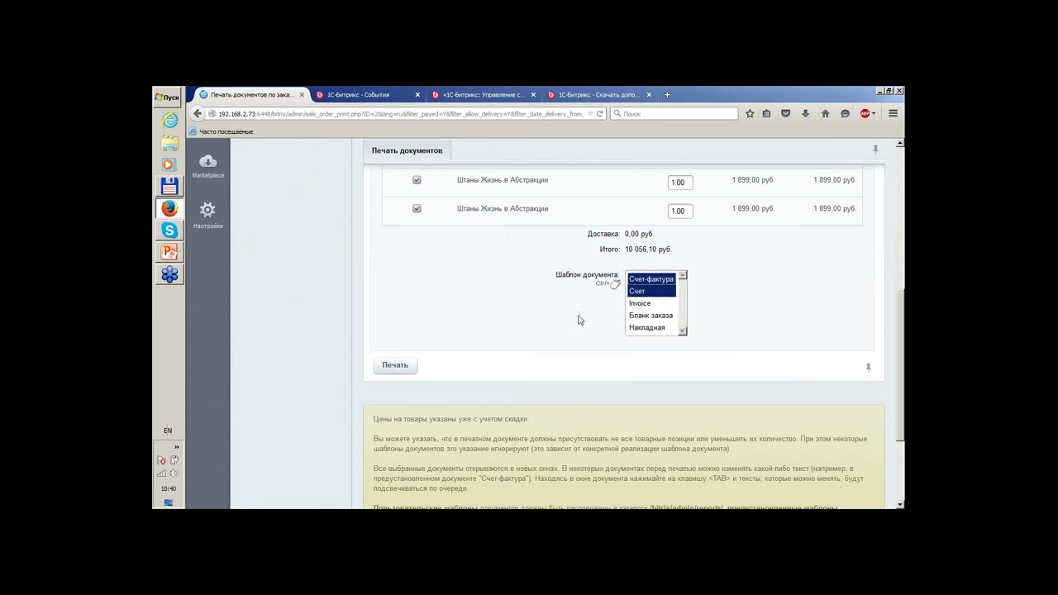
click(649, 295)
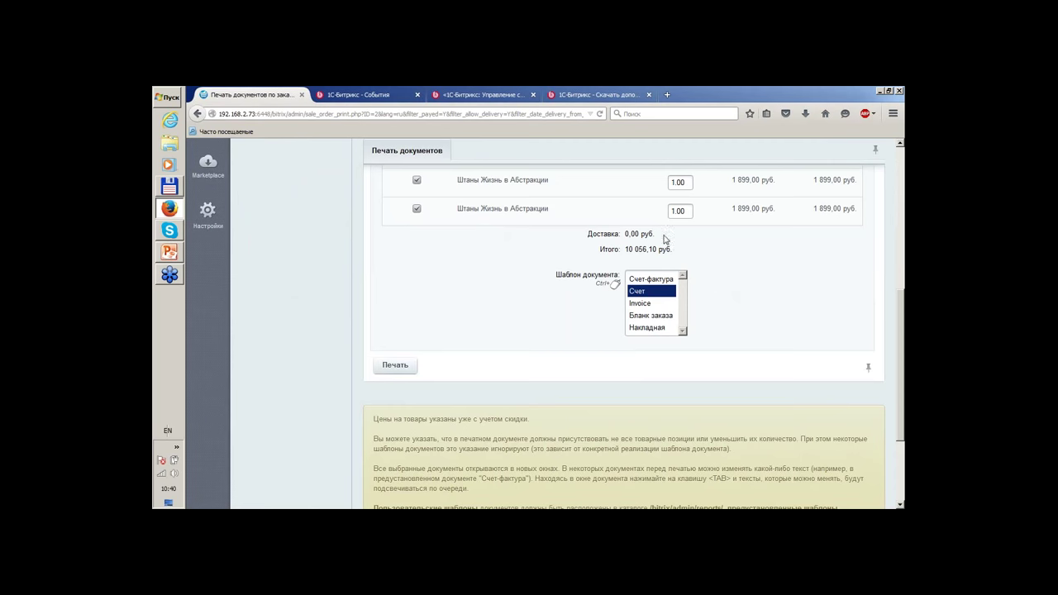
Go to the shop's Персонализация page from the Магазин menu.
scroll(719, 335, up, 5)
scroll(673, 462, down, 5)
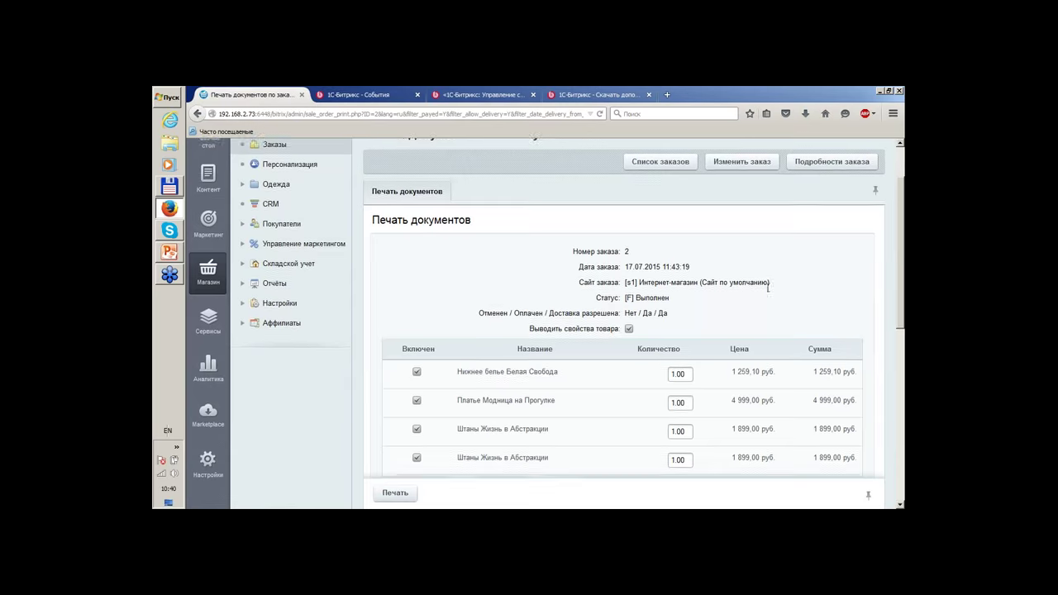
click(666, 466)
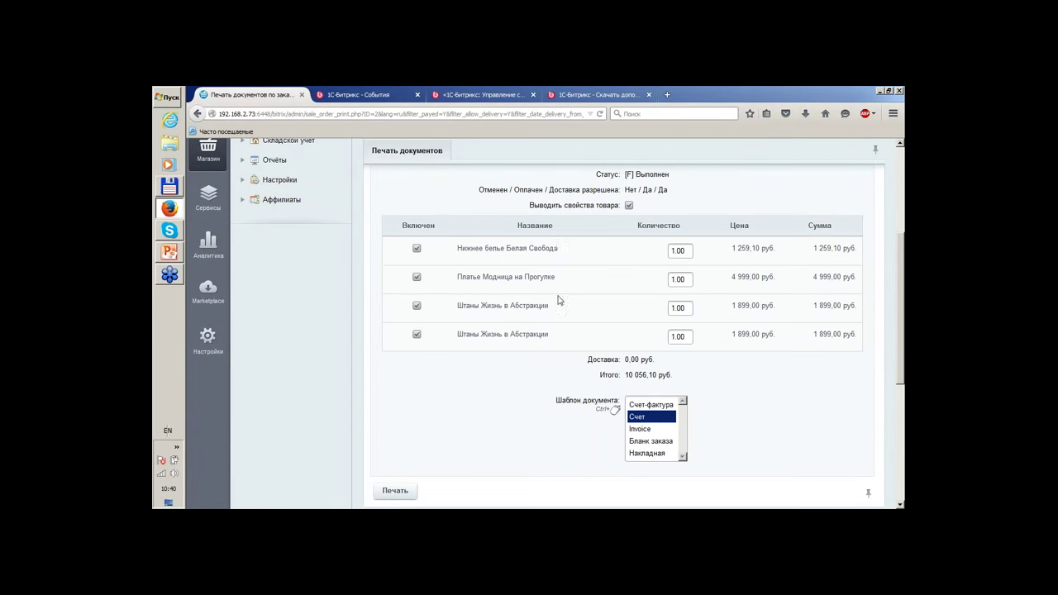
scroll(567, 252, up, 3)
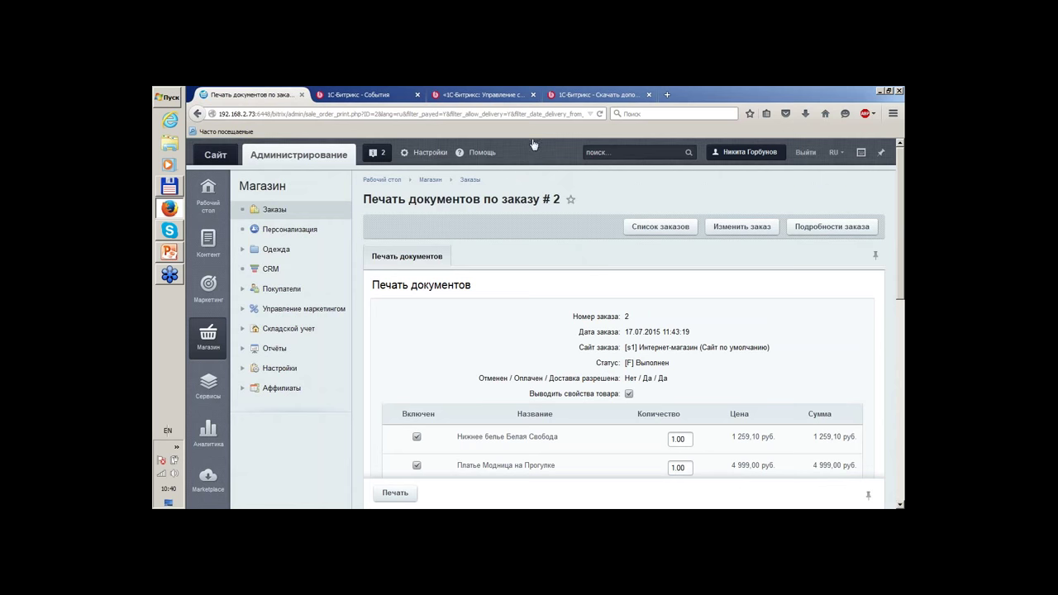
click(312, 238)
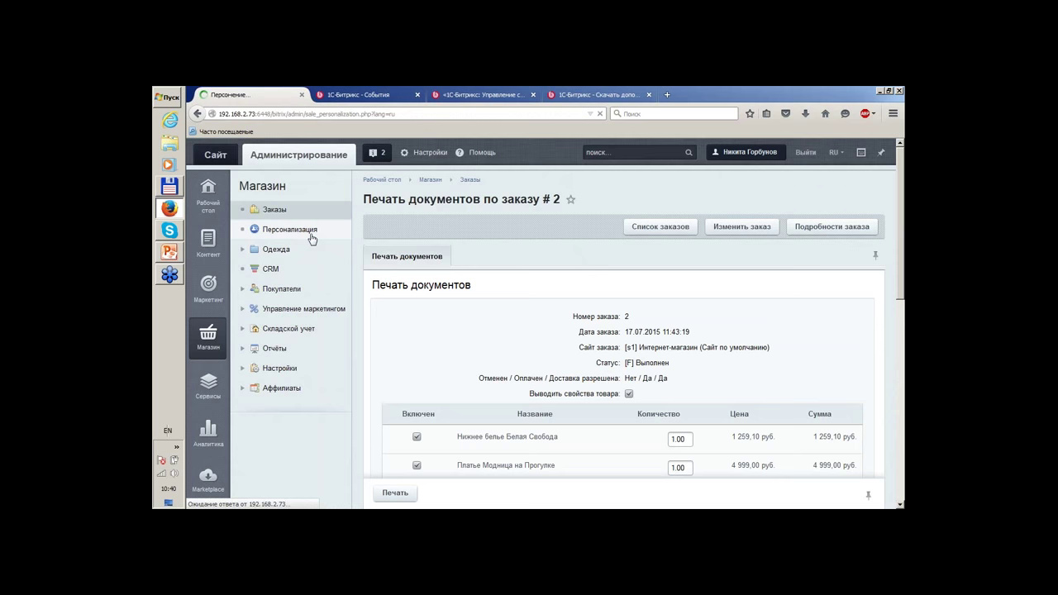
Play the embedded 1C-Bitrix BigData promo video on the Персонализация page.
scroll(798, 237, down, 3)
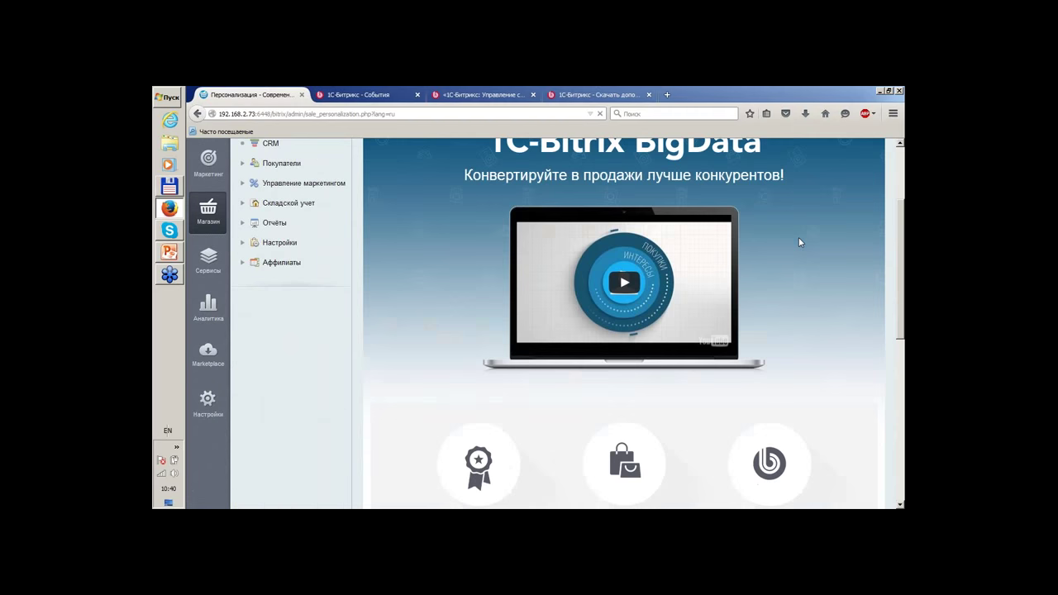
click(625, 282)
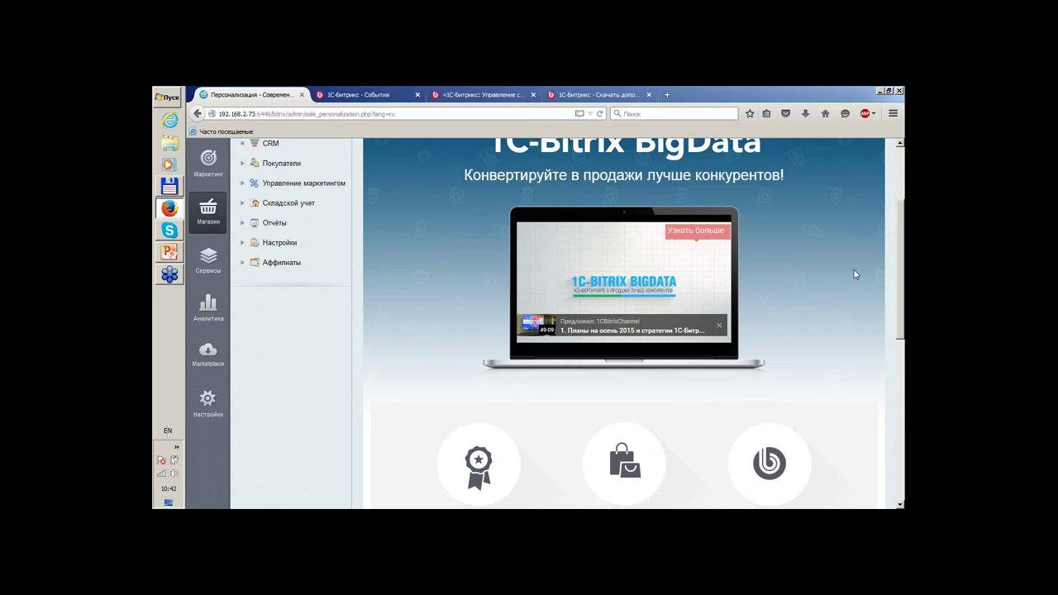
scroll(853, 274, down, 4)
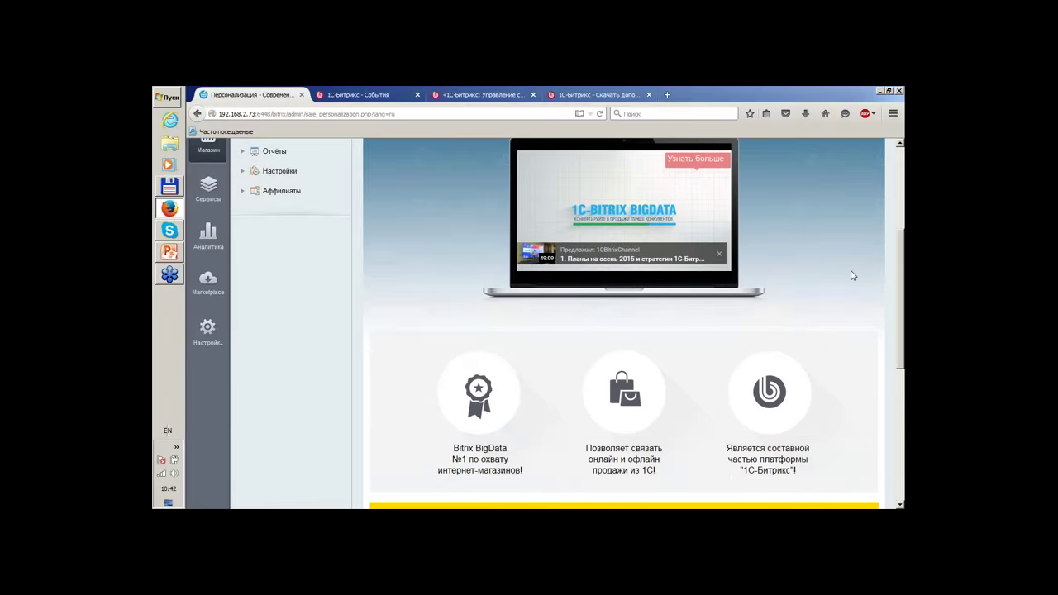
scroll(852, 275, up, 1)
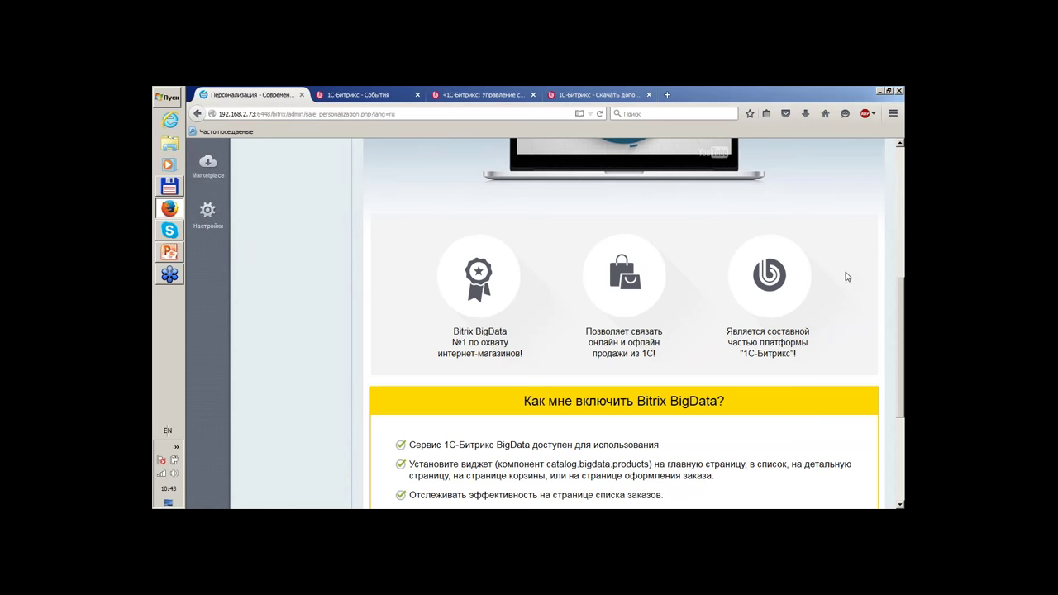
scroll(846, 325, up, 2)
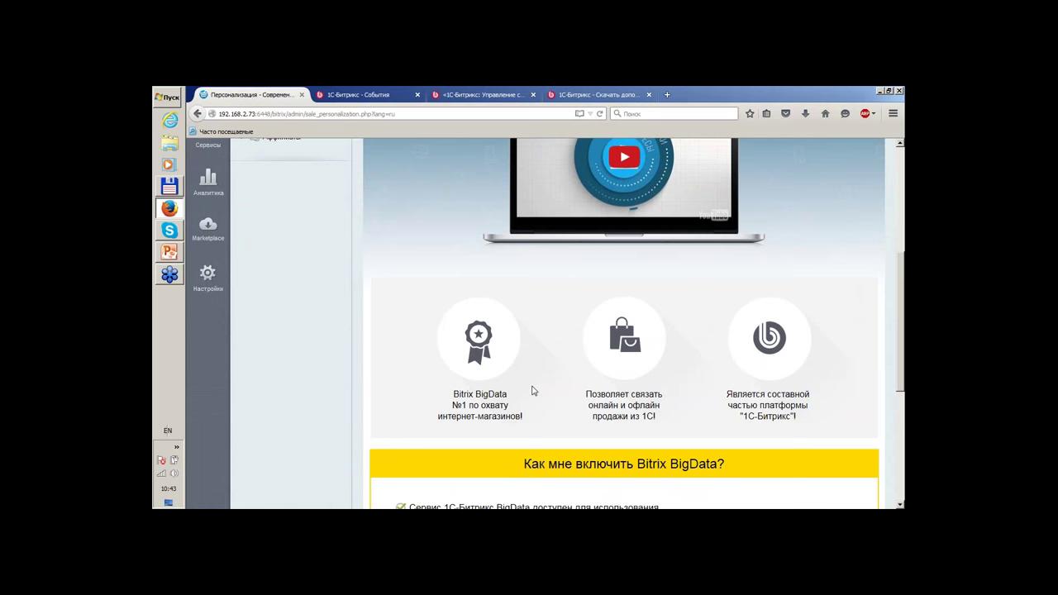
scroll(532, 391, down, 6)
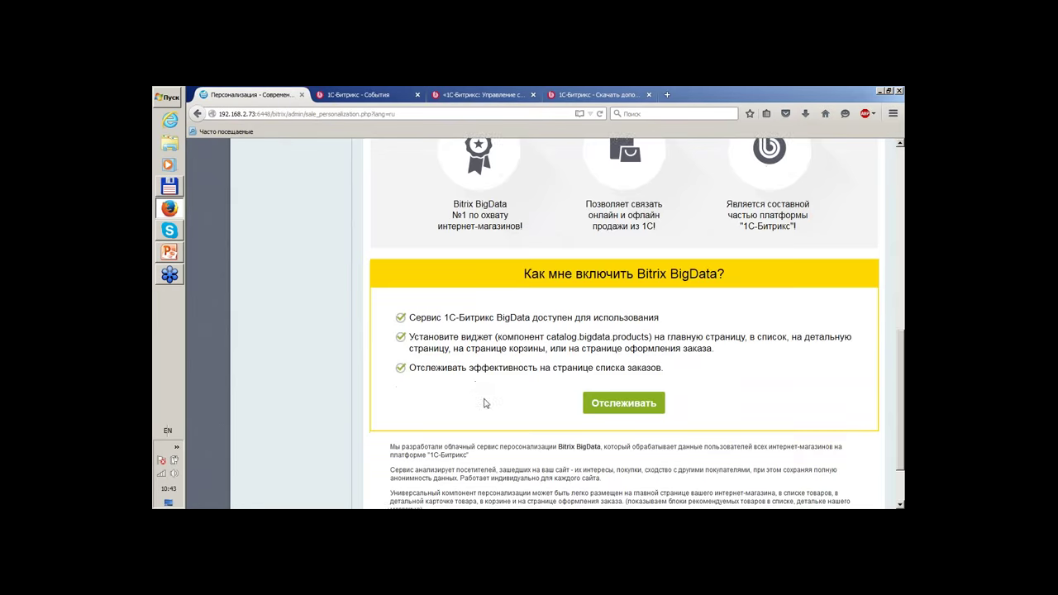
scroll(372, 272, down, 2)
scroll(371, 272, up, 1)
scroll(402, 342, up, 12)
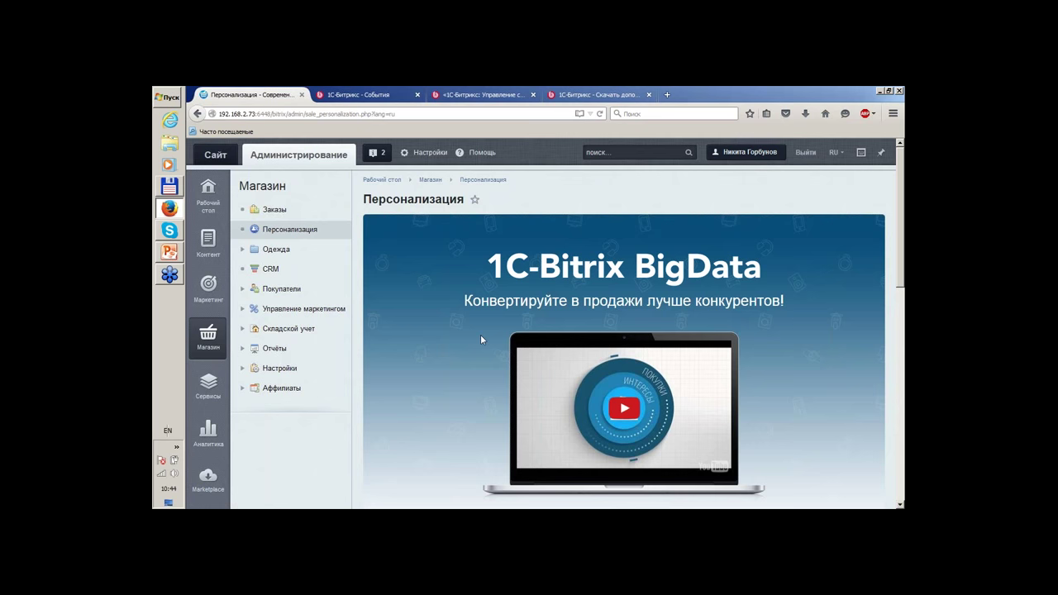
Expand the Сервисы, Аналитика and Marketplace sections of the admin menu.
scroll(480, 334, down, 1)
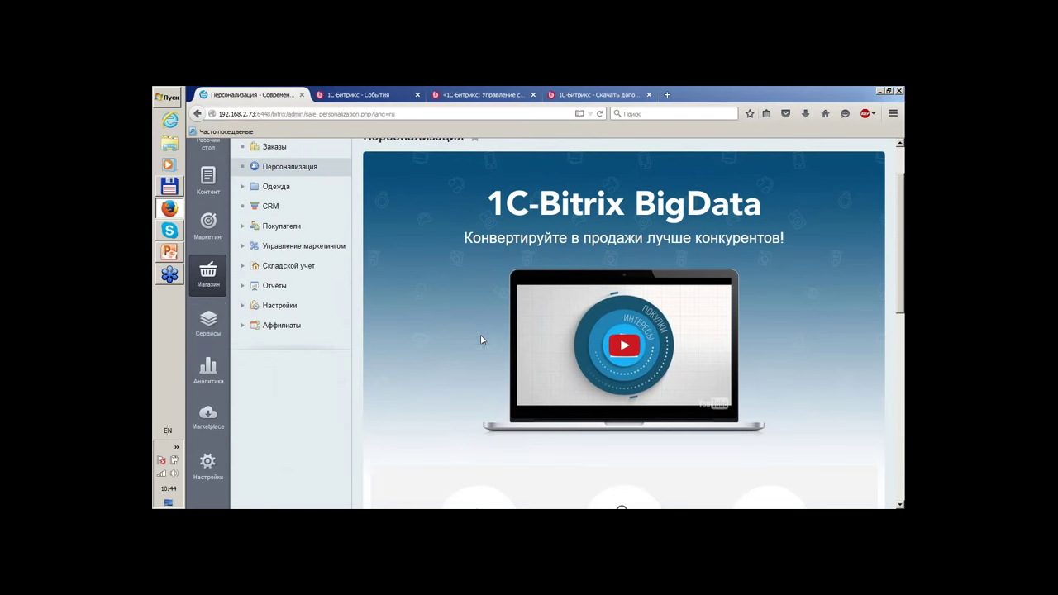
click(213, 334)
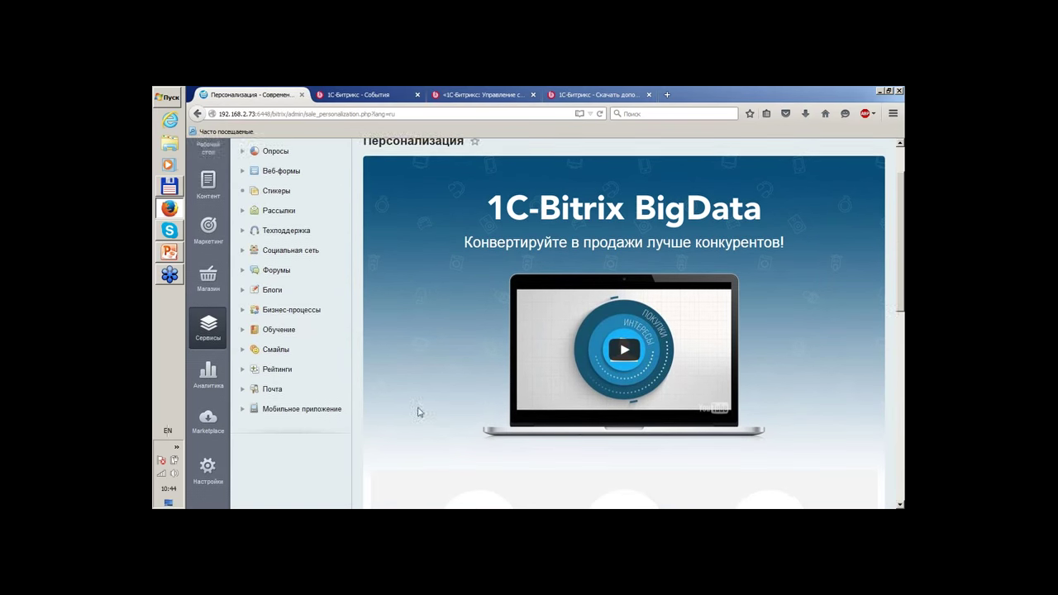
scroll(418, 406, up, 1)
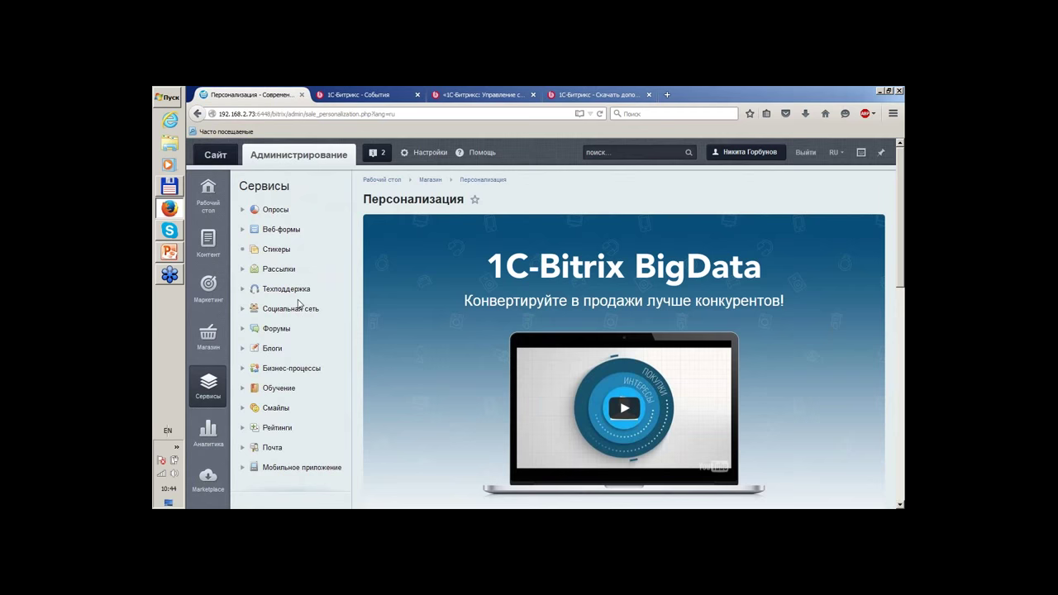
scroll(299, 304, down, 5)
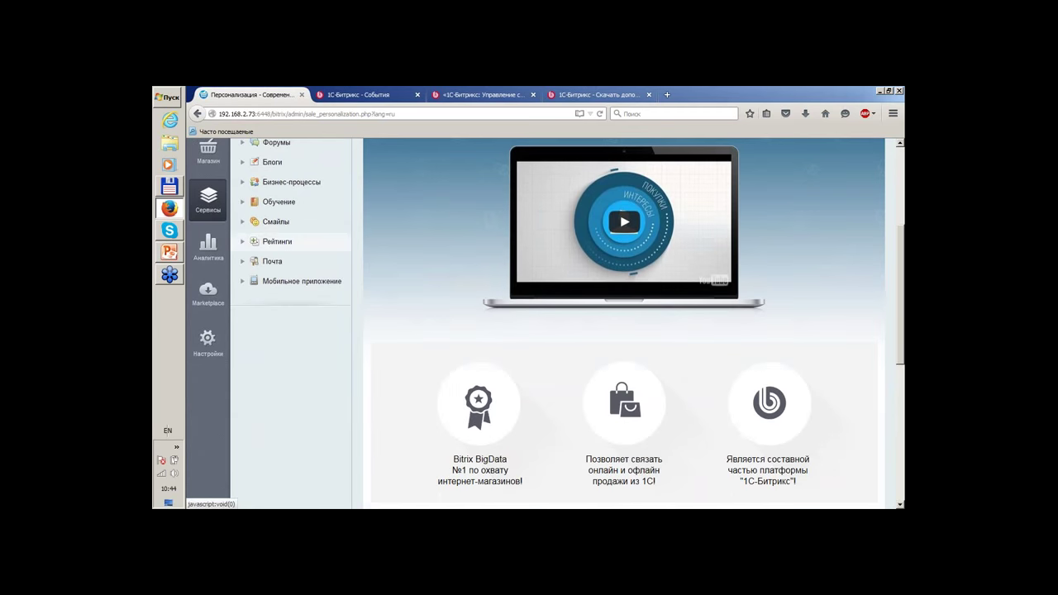
click(208, 246)
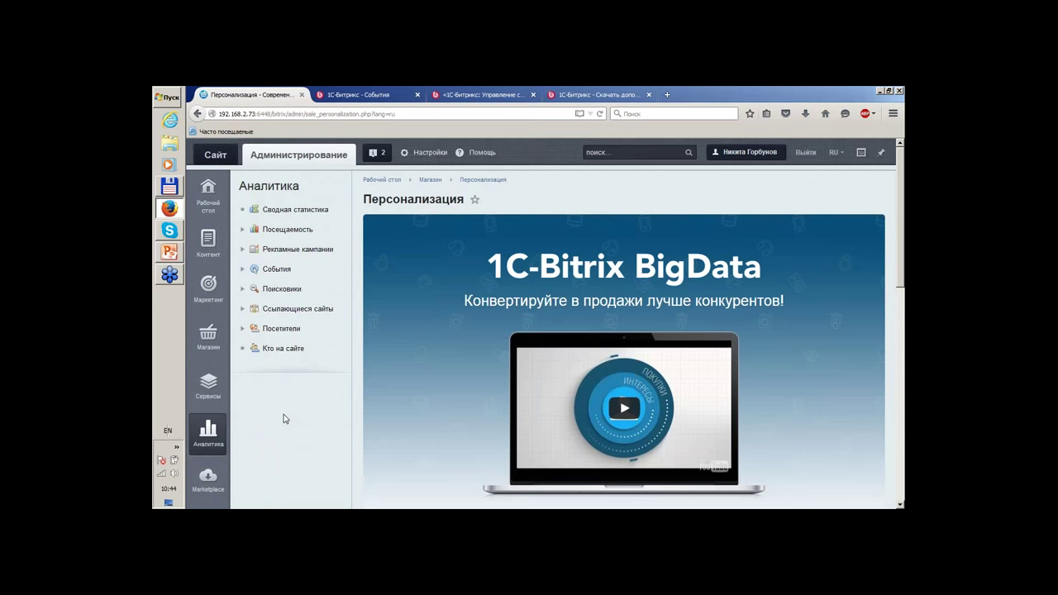
scroll(286, 418, down, 3)
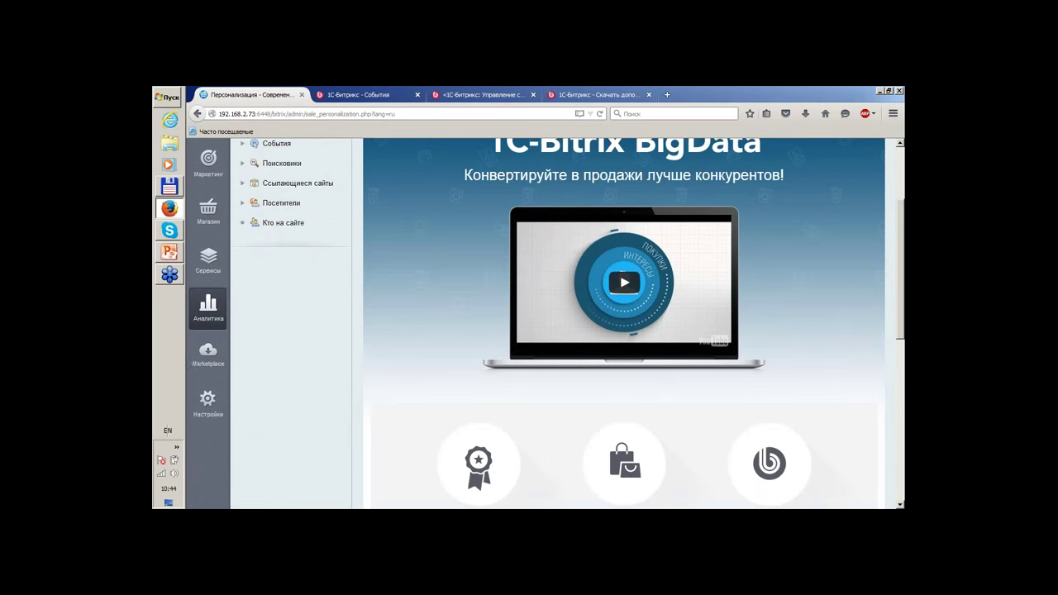
click(192, 364)
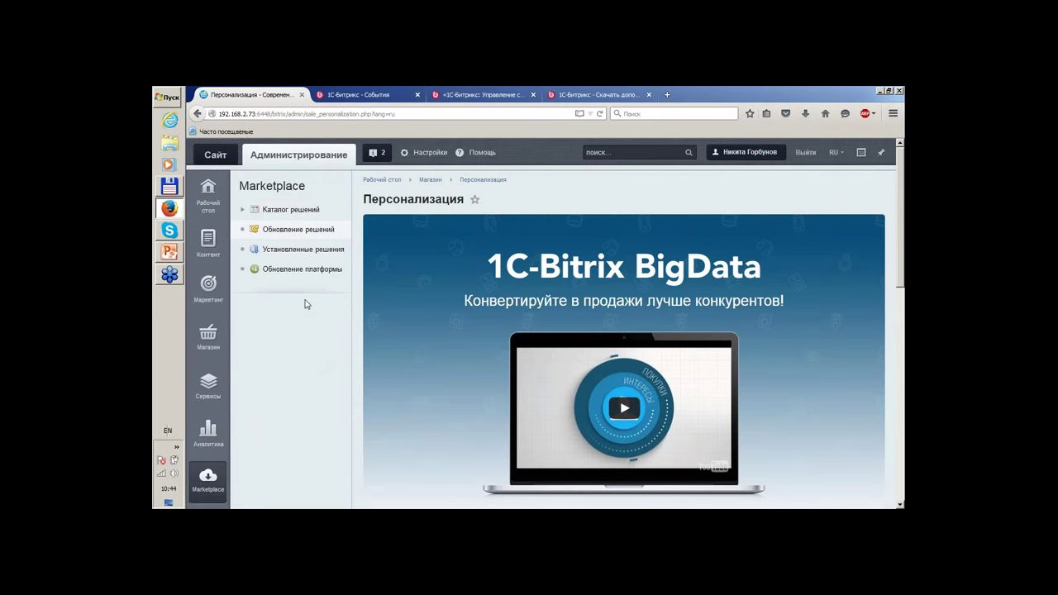
Expand Настройки, then open Маркетинг > Пульс конверсии showing 0.64% site conversion.
scroll(305, 305, down, 6)
scroll(305, 305, up, 3)
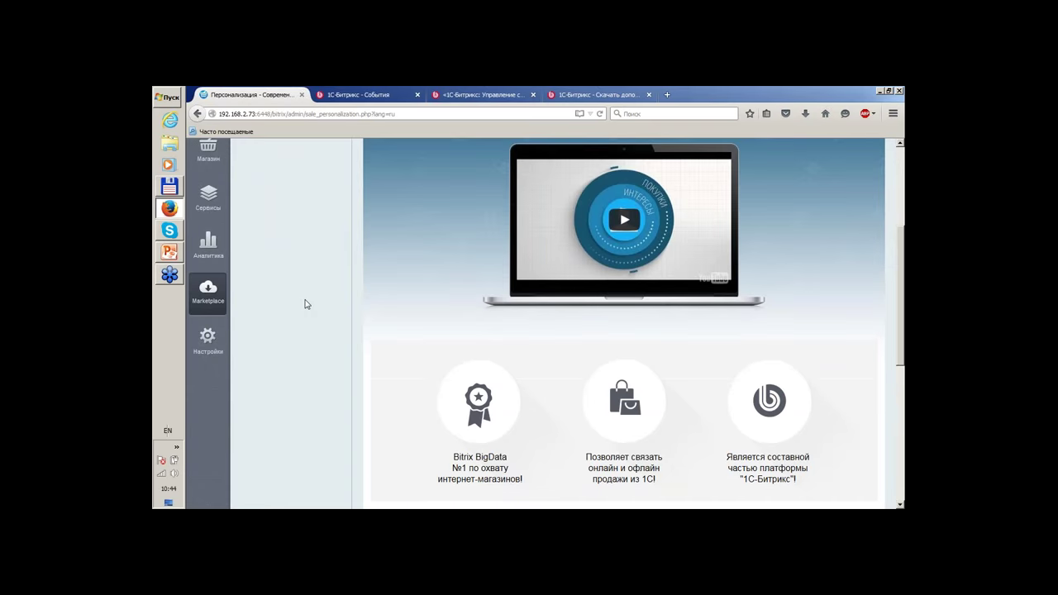
scroll(305, 304, up, 3)
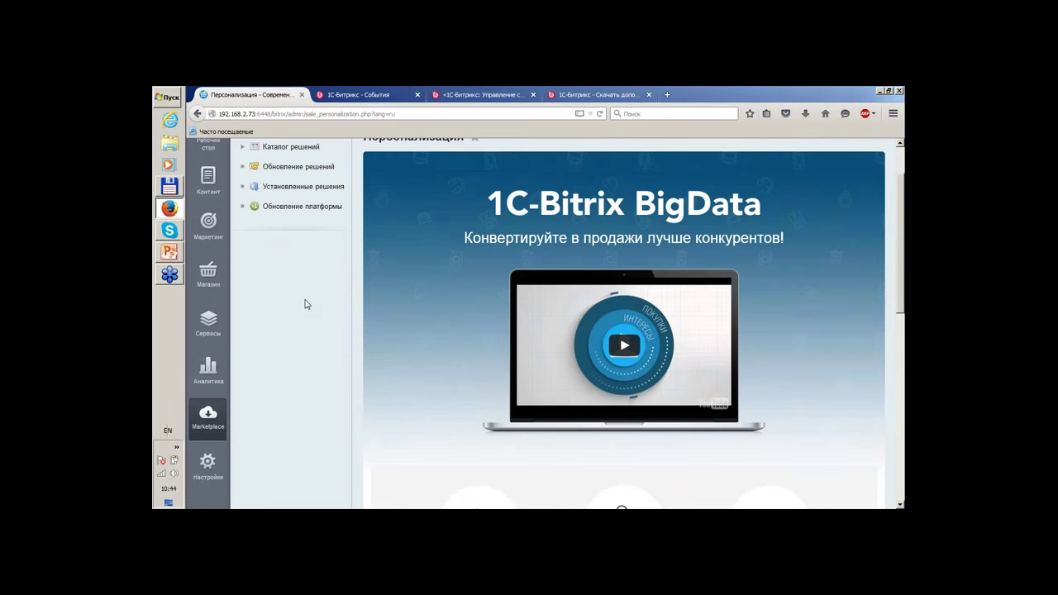
scroll(305, 304, down, 5)
click(219, 278)
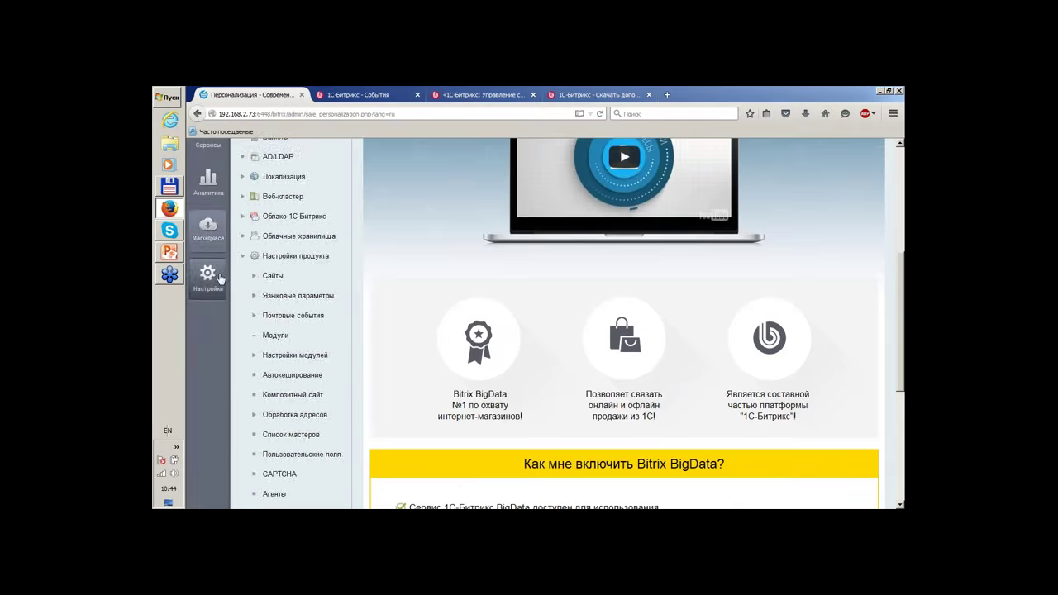
scroll(305, 304, up, 6)
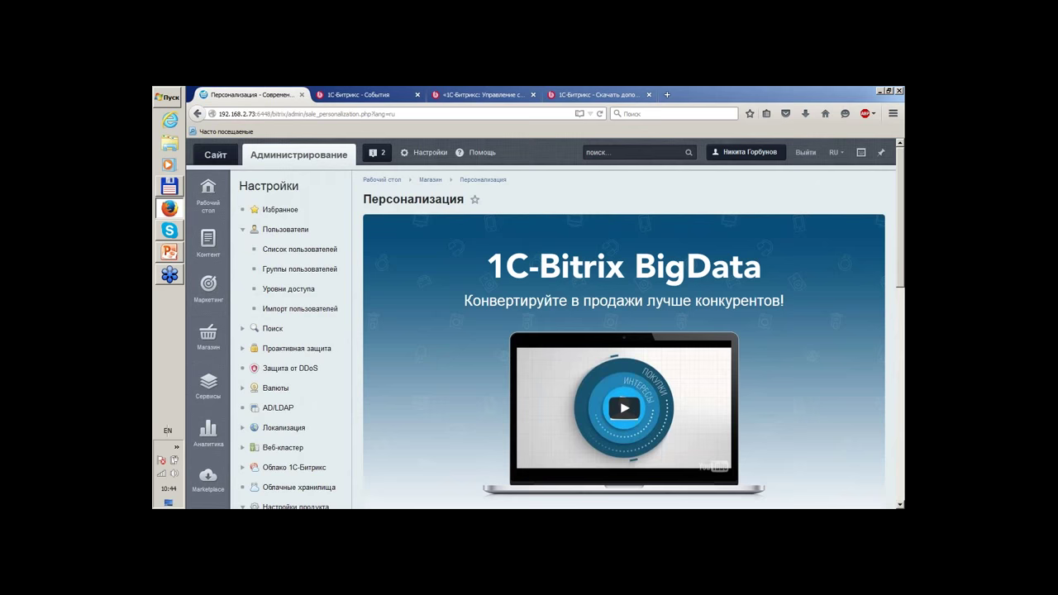
click(205, 291)
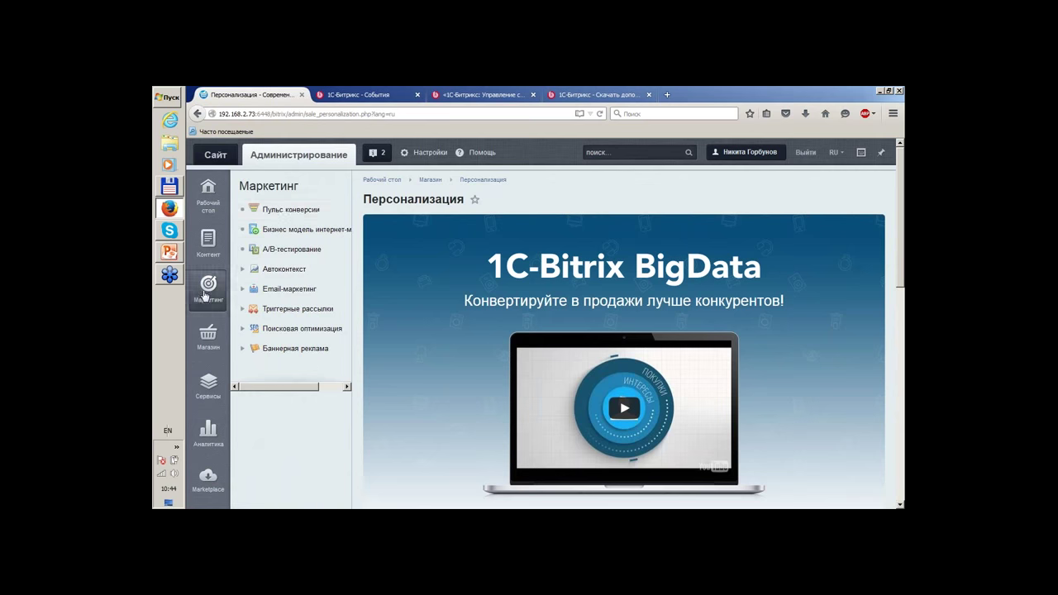
click(292, 213)
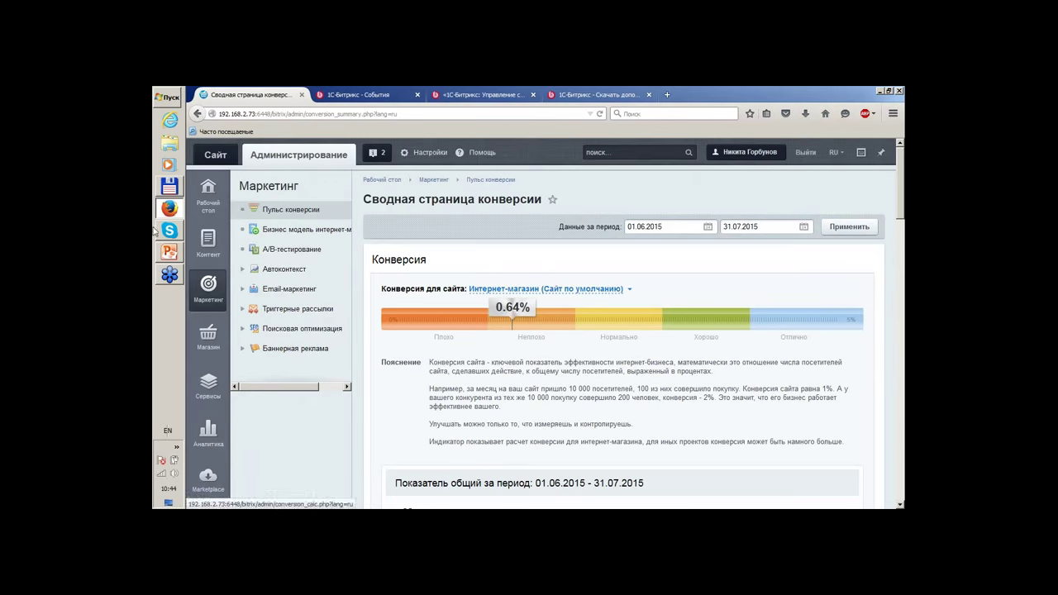
Switch to the FSB_2015_summer PowerPoint deck on the real-time exchange configurations slide.
click(162, 252)
scroll(239, 315, down, 5)
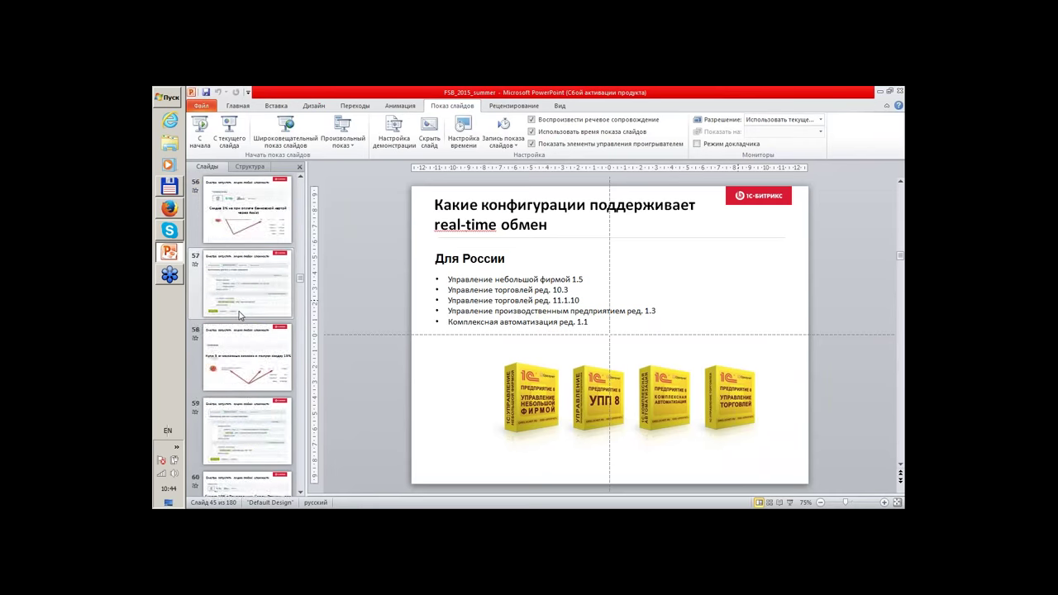
scroll(240, 315, up, 2)
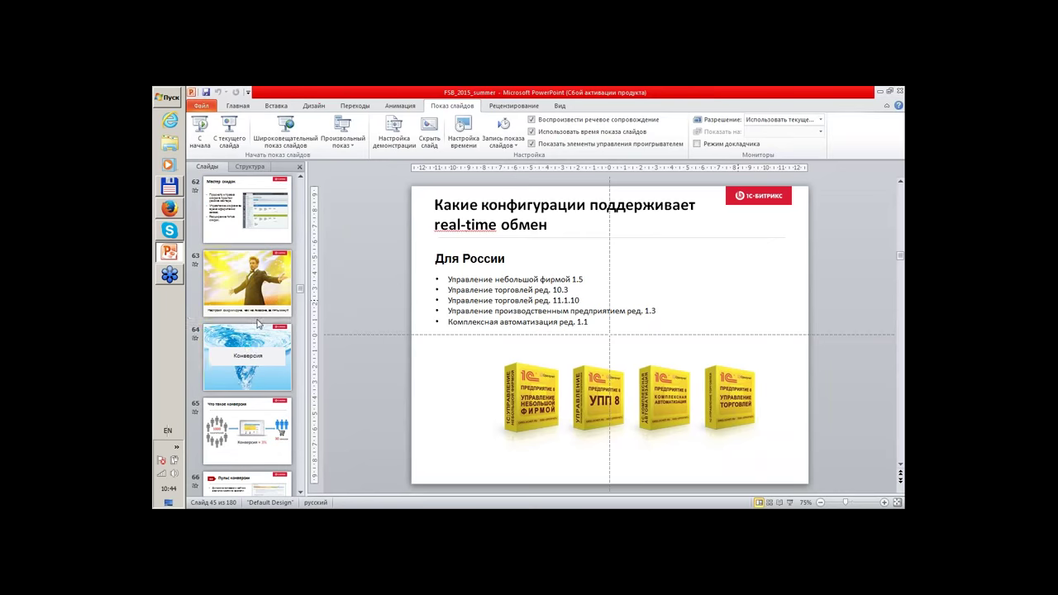